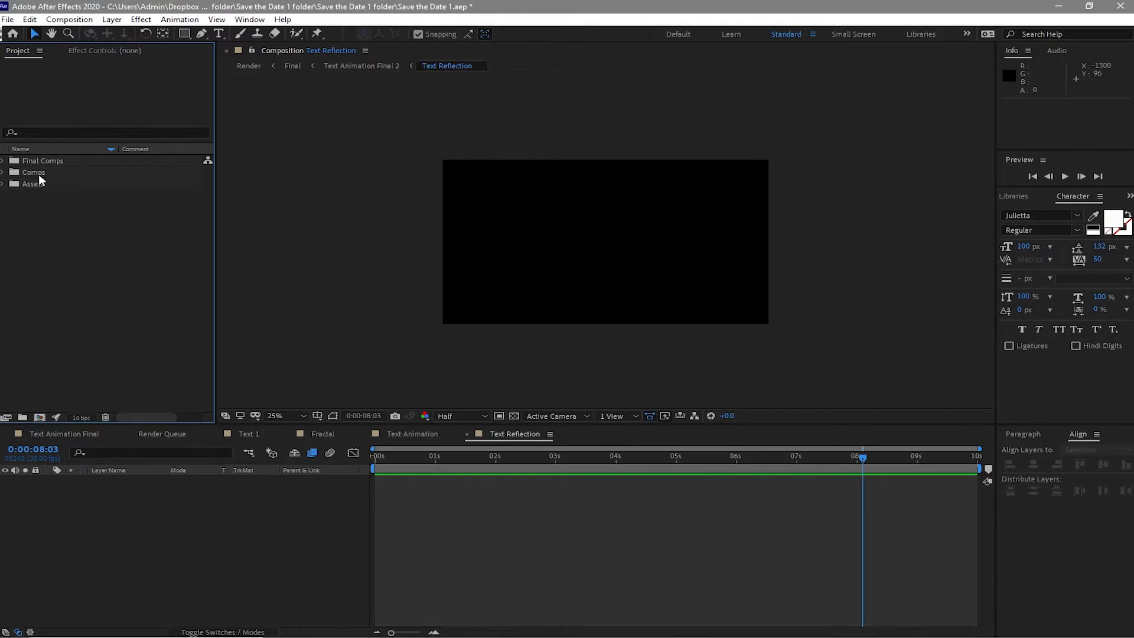
- Open the five compositions inside the Comps > Scene 1 > Text folder
{"action": "left_click", "coordinate": [3, 173]}
{"action": "left_click", "coordinate": [15, 195]}
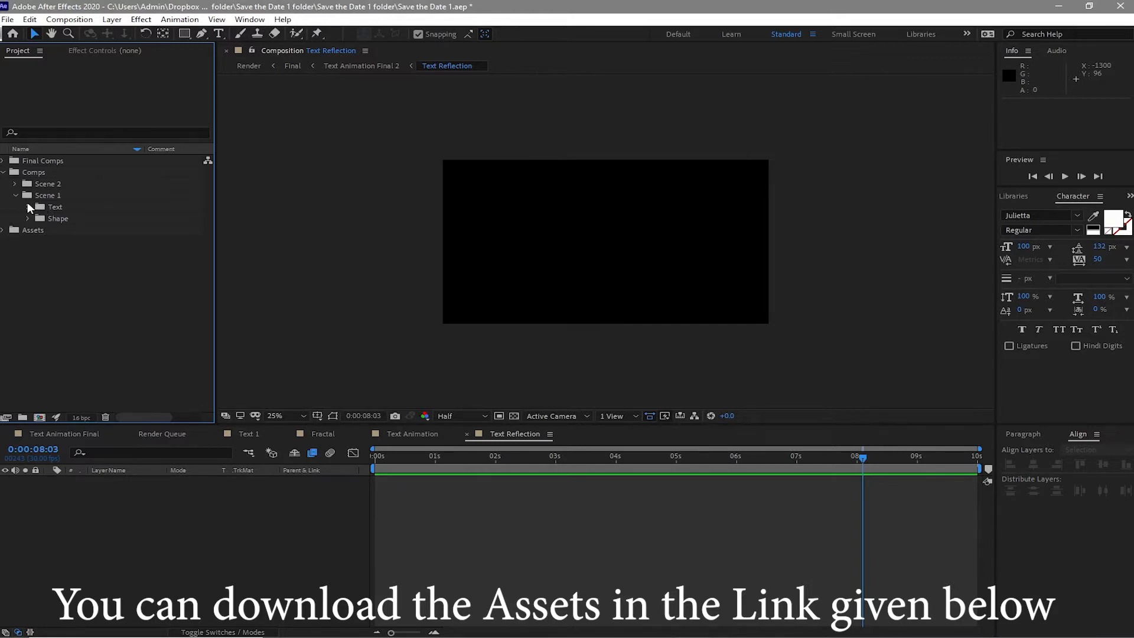
{"action": "left_click", "coordinate": [28, 207]}
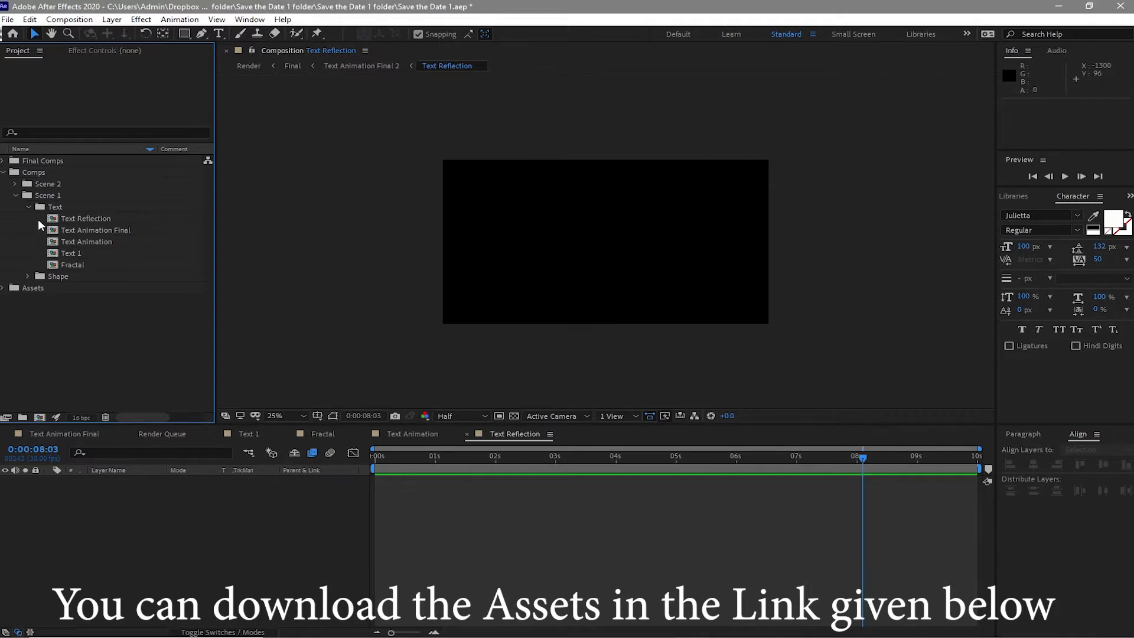
{"action": "left_click_drag", "start_coordinate": [38, 220], "coordinate": [108, 268]}
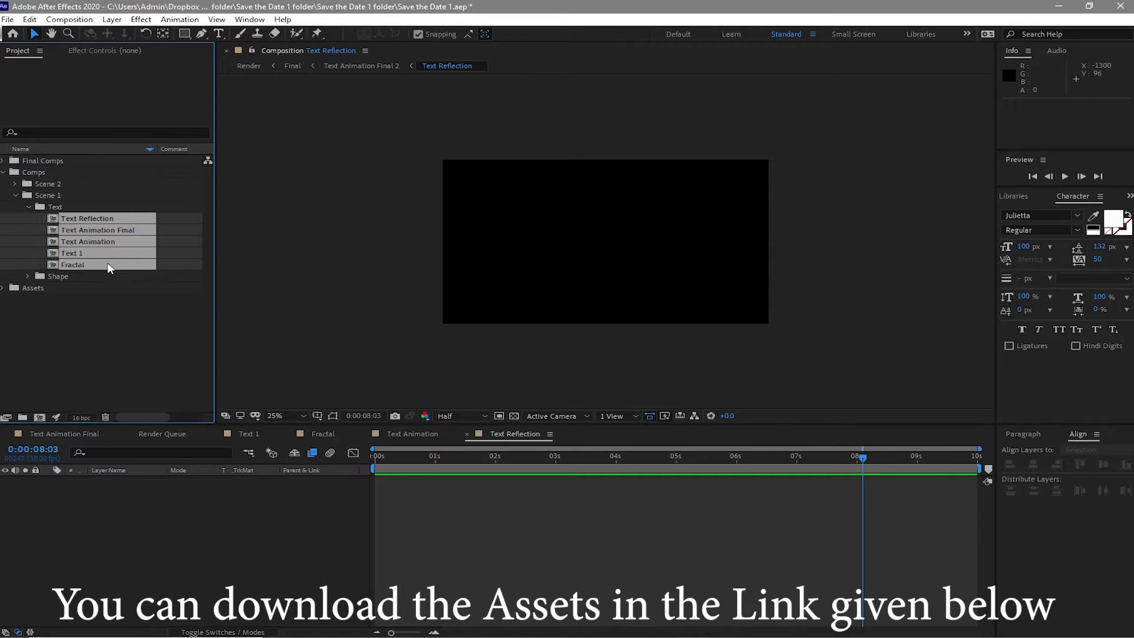
{"action": "double_click", "coordinate": [68, 229]}
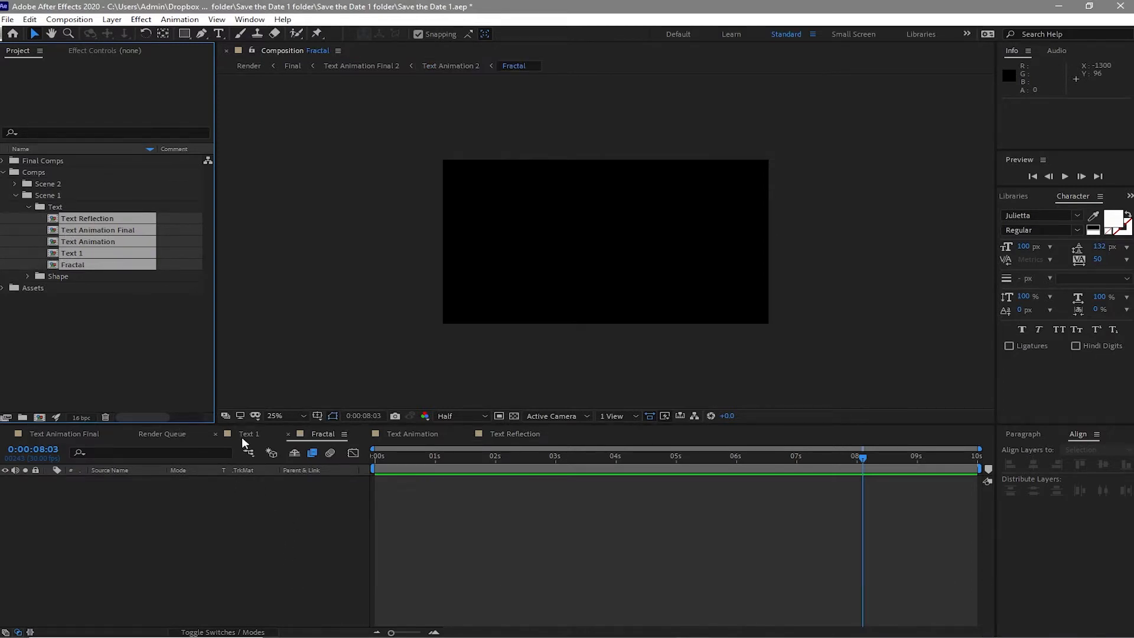
- Reorder the composition tabs in the timeline and switch to the Text 1 composition
{"action": "left_click_drag", "start_coordinate": [64, 434], "coordinate": [538, 437]}
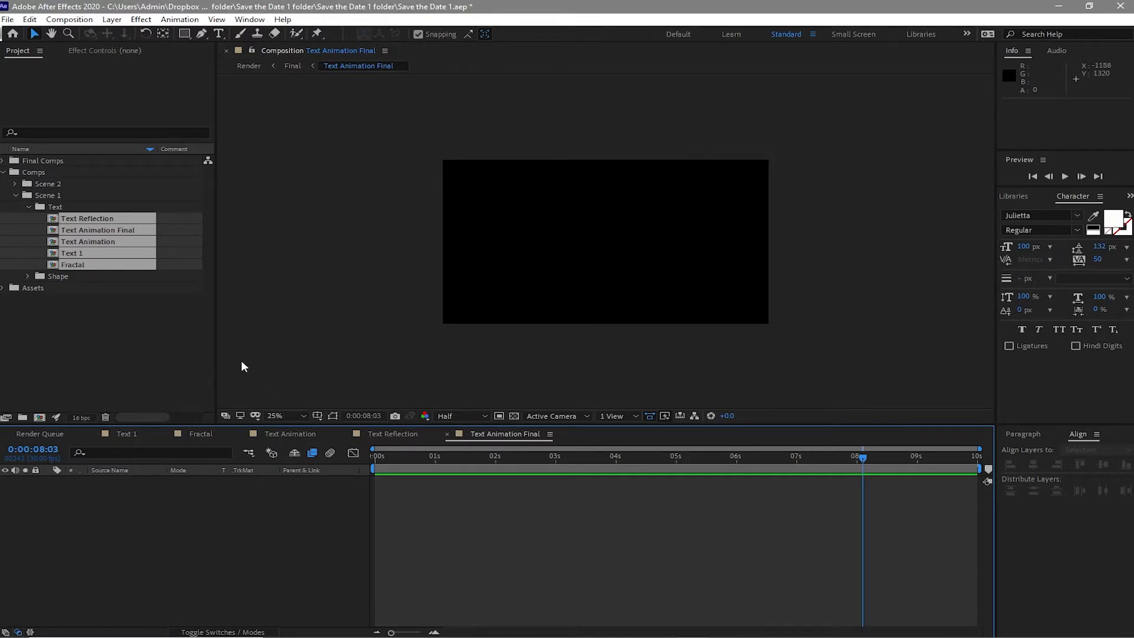
{"action": "left_click_drag", "start_coordinate": [290, 433], "coordinate": [448, 449]}
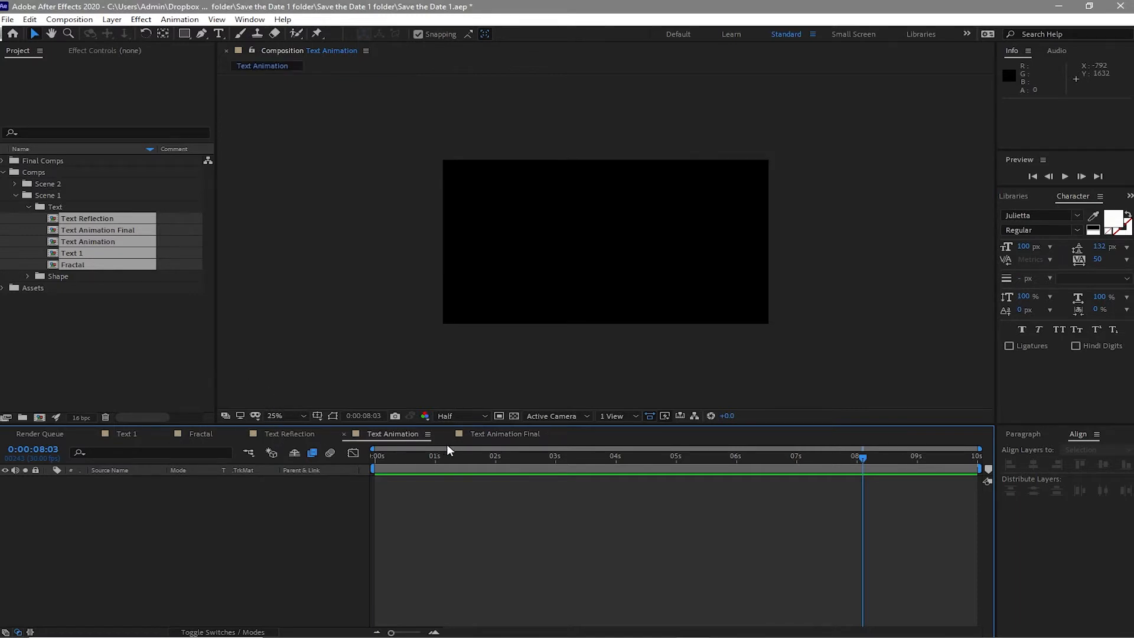
{"action": "left_click", "coordinate": [140, 434]}
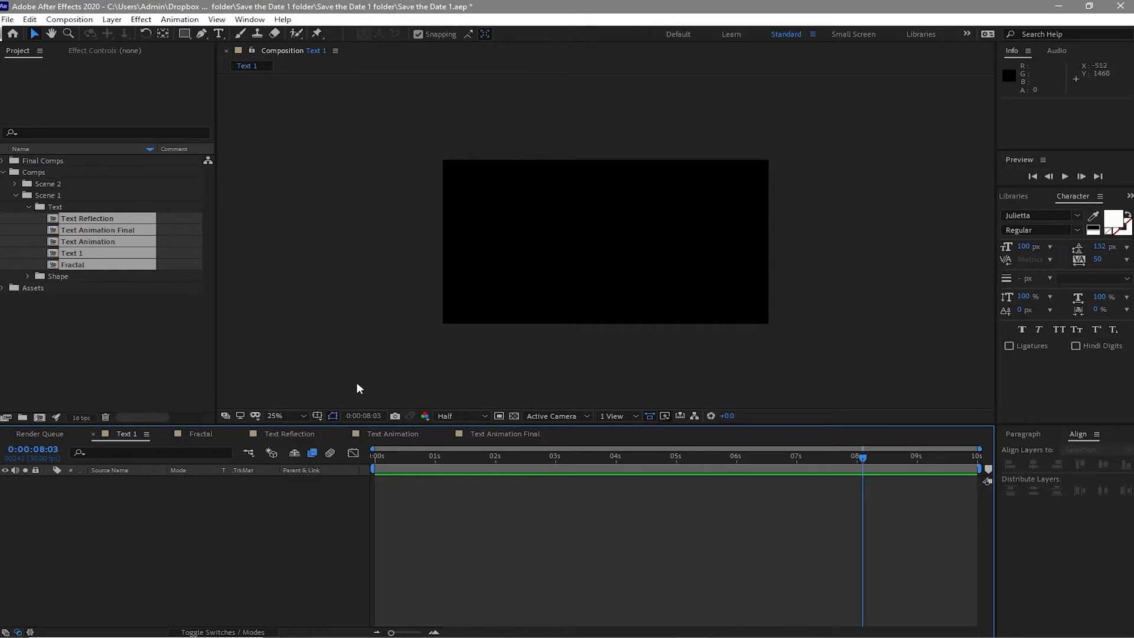
- Create a text layer reading "Love can save Memories" by copying the line from the Notepad script and pasting it
{"action": "left_click", "coordinate": [218, 34]}
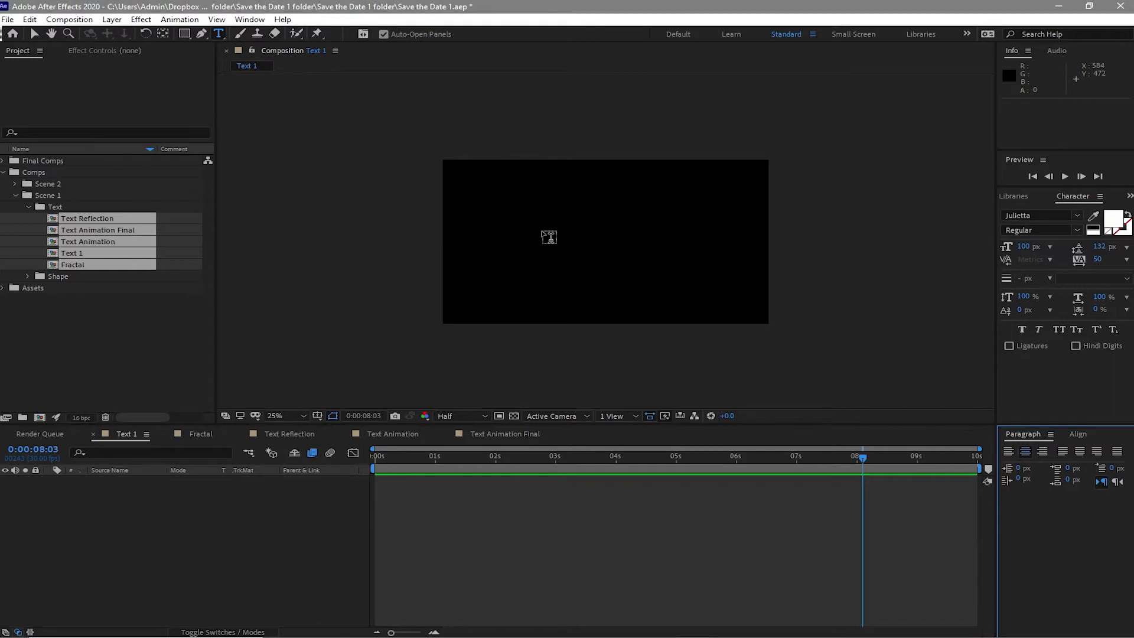
{"action": "left_click", "coordinate": [548, 237]}
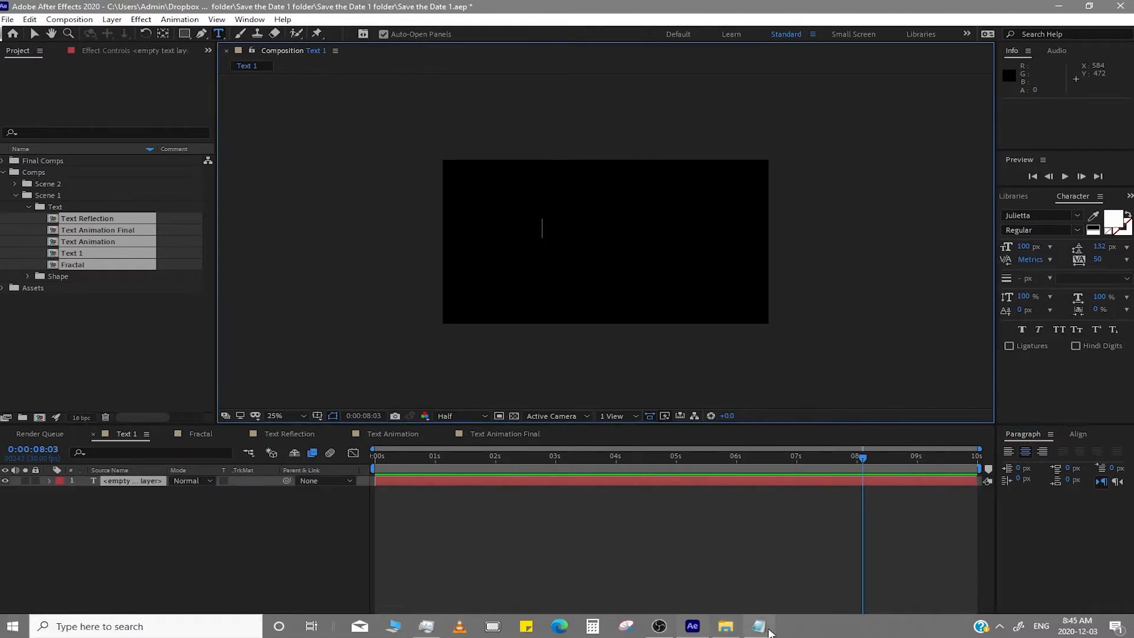
{"action": "left_click", "coordinate": [765, 628]}
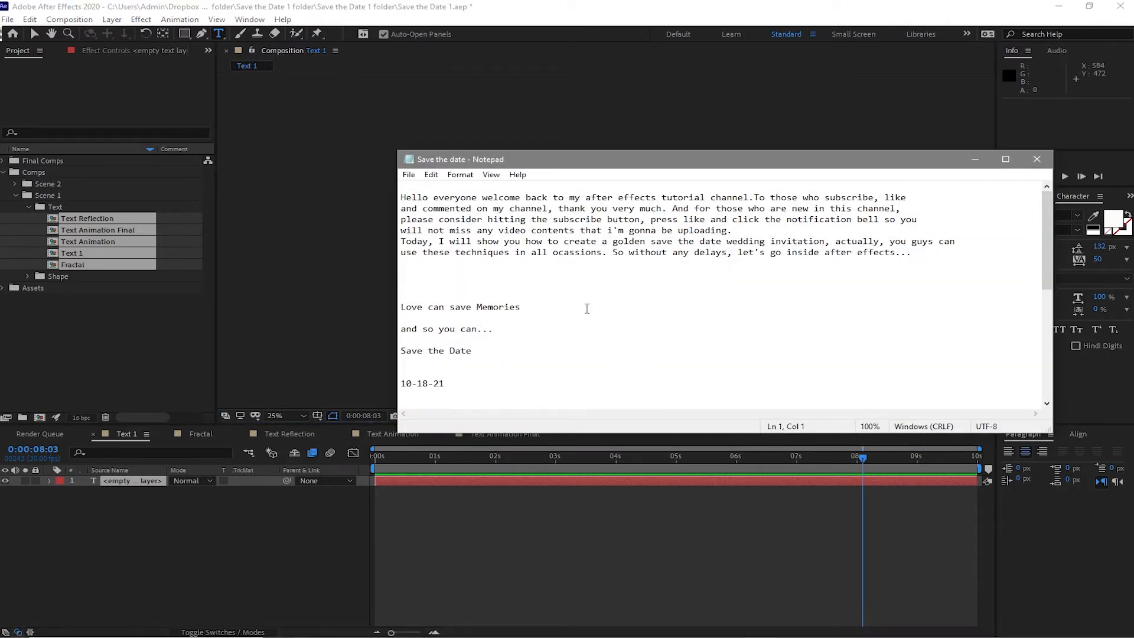
{"action": "left_click", "coordinate": [536, 305]}
{"action": "left_click_drag", "start_coordinate": [536, 305], "coordinate": [401, 299]}
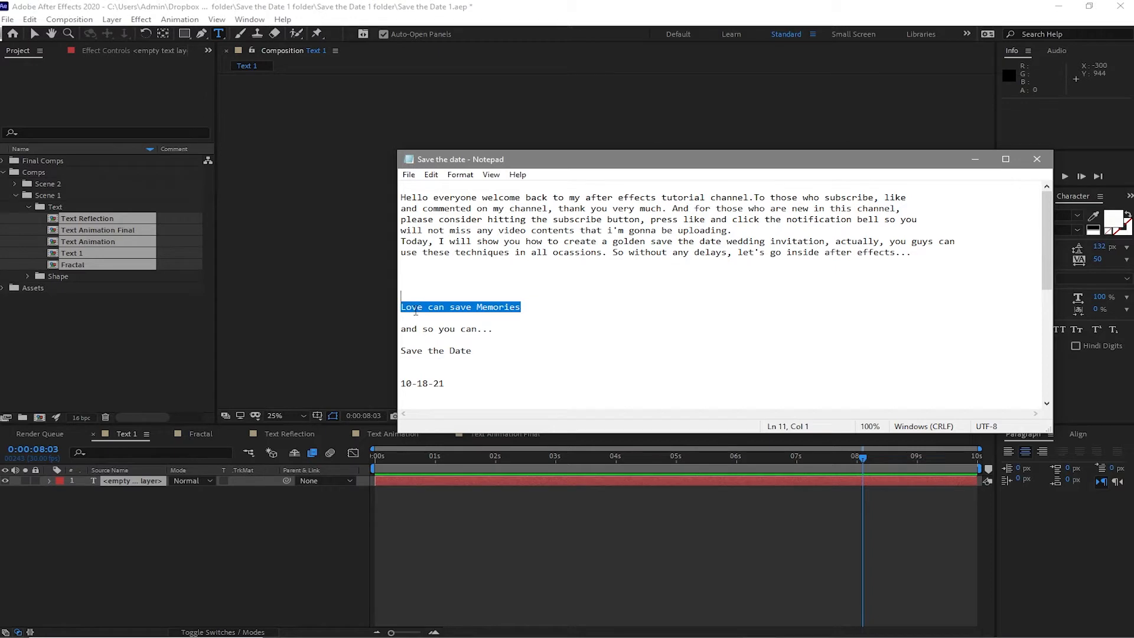
{"action": "right_click", "coordinate": [415, 311]}
{"action": "left_click", "coordinate": [443, 348]}
{"action": "left_click", "coordinate": [975, 160]}
{"action": "key", "text": "ctrl+v"}
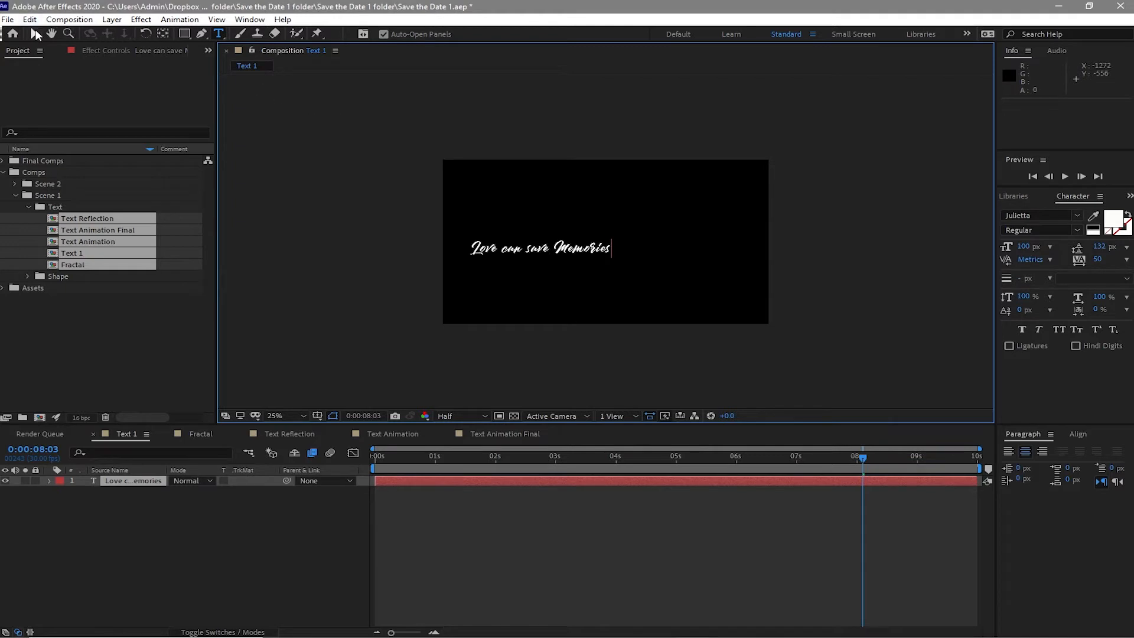
- Set the text size to 120 px and align the layer to the composition's horizontal and vertical centre
{"action": "left_click", "coordinate": [36, 34]}
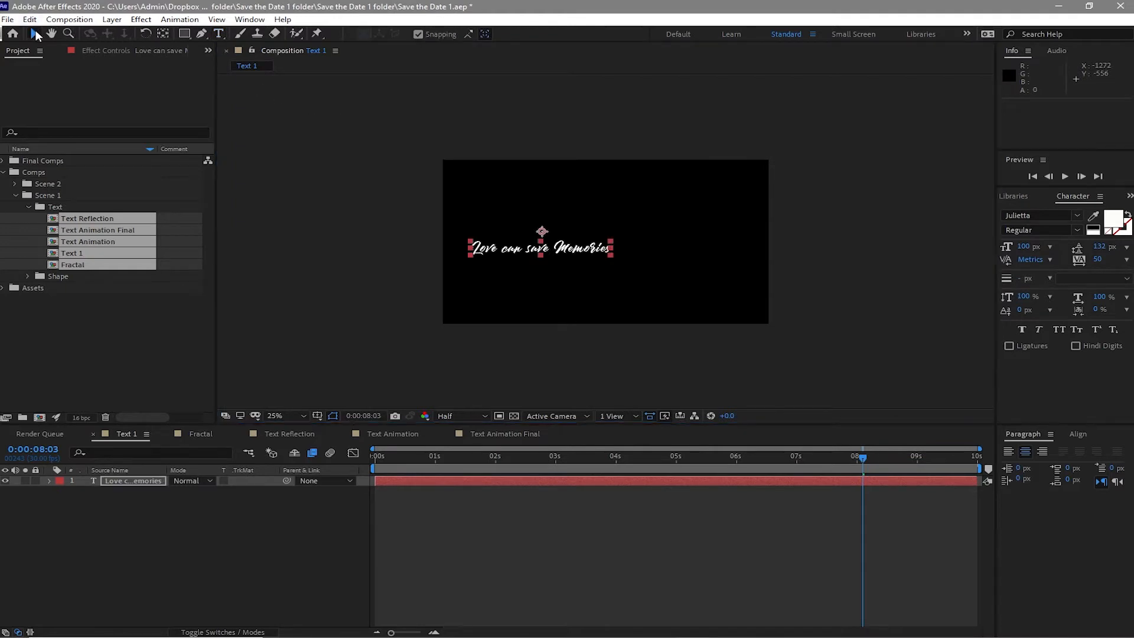
{"action": "left_click", "coordinate": [1018, 246]}
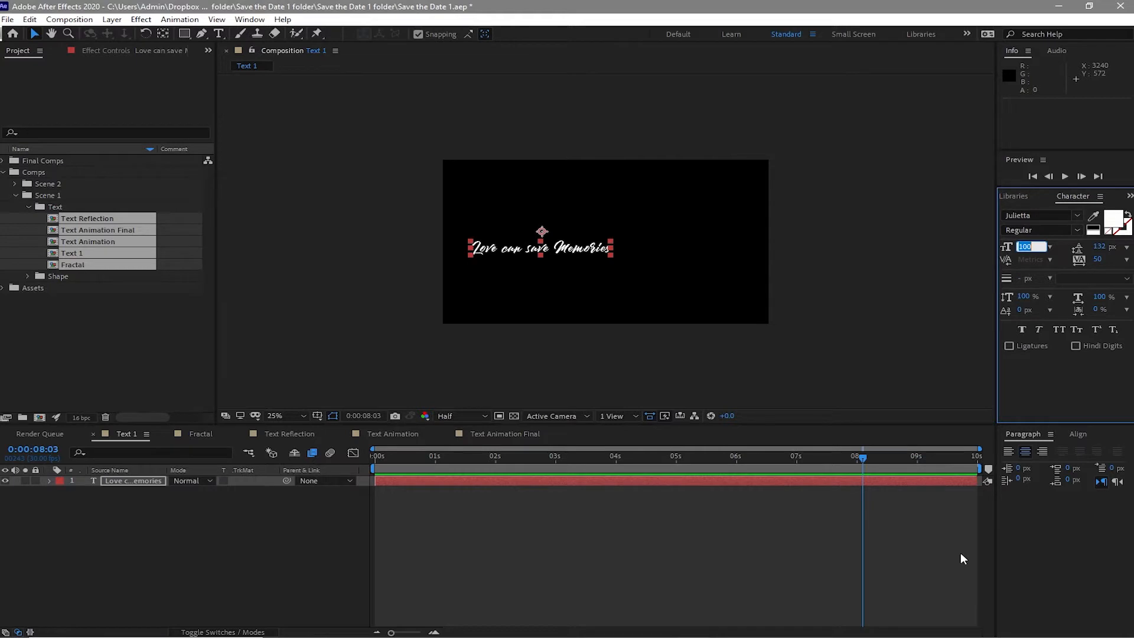
{"action": "type", "text": "120"}
{"action": "left_click", "coordinate": [1078, 434]}
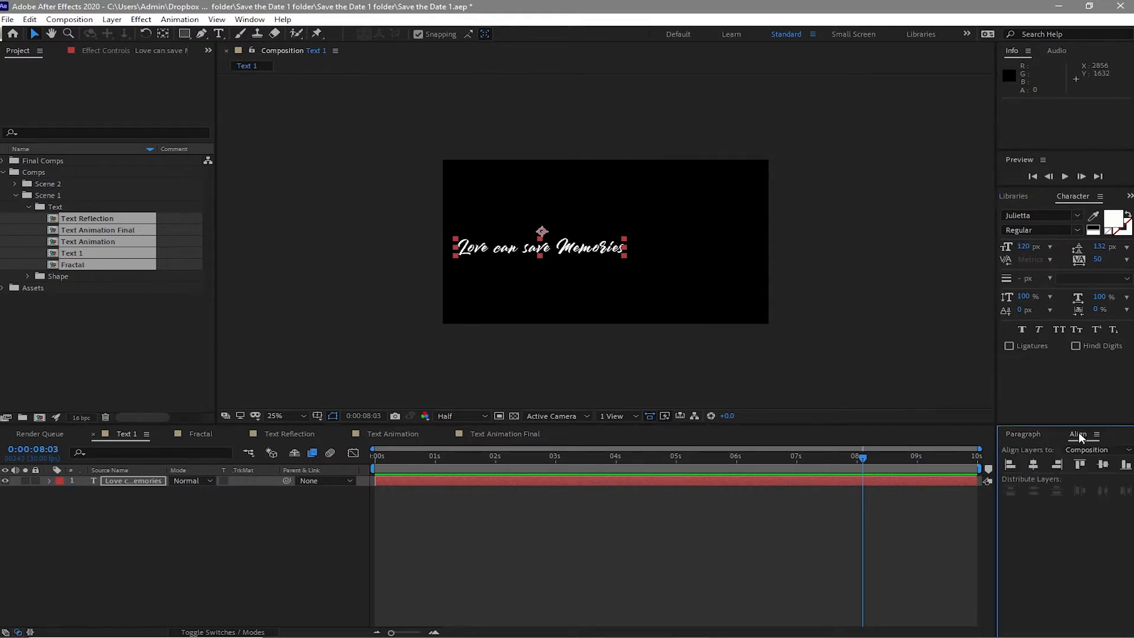
{"action": "left_click", "coordinate": [1034, 463]}
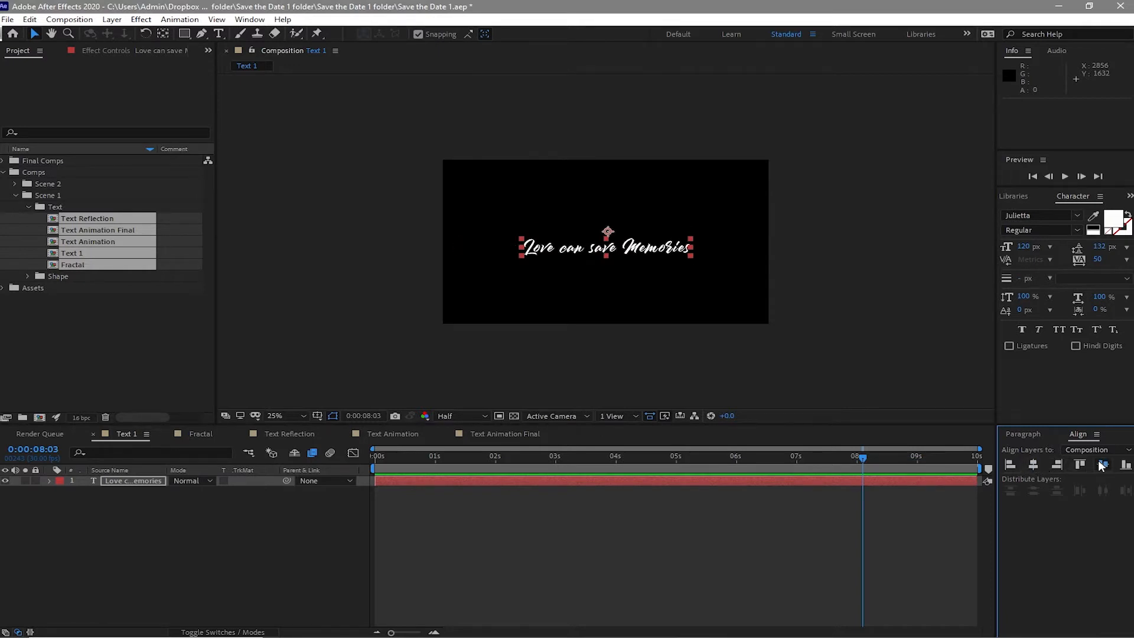
{"action": "left_click", "coordinate": [1102, 464]}
- Add a second text layer below reading "and so you can..." copied from the Notepad script
{"action": "left_click", "coordinate": [219, 34]}
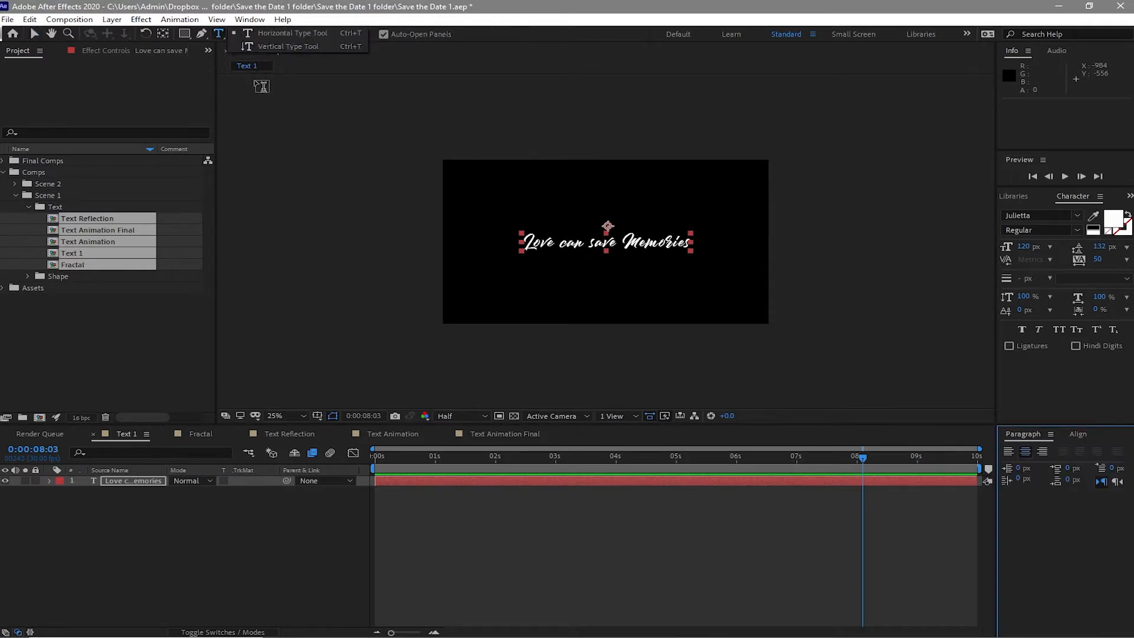
{"action": "left_click", "coordinate": [548, 276]}
{"action": "mouse_move", "coordinate": [694, 626]}
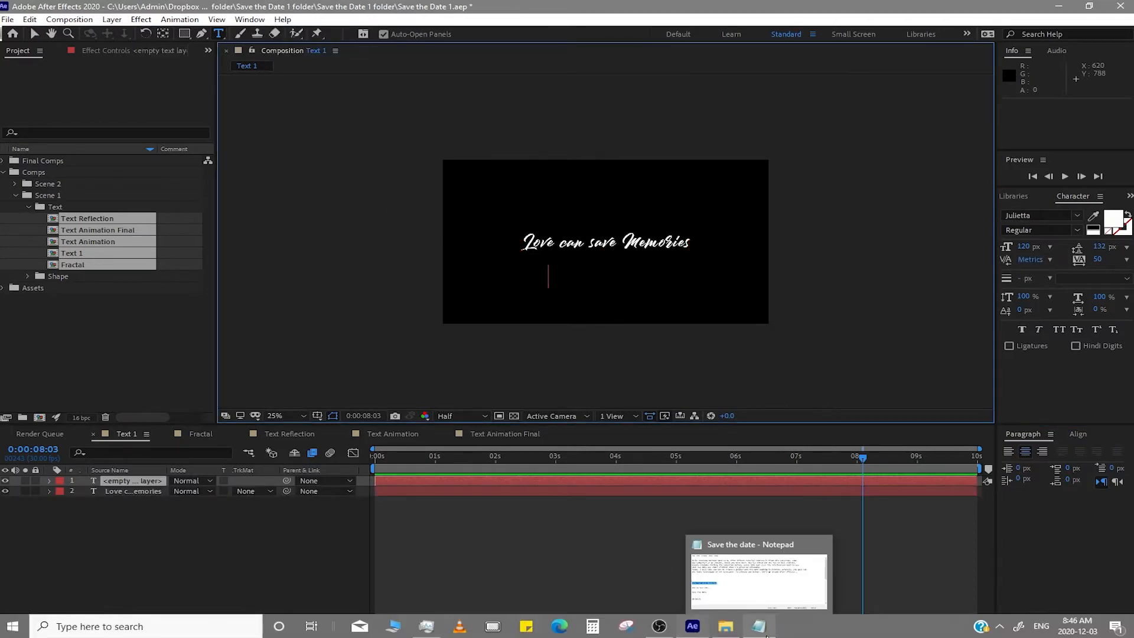
{"action": "left_click", "coordinate": [755, 599]}
{"action": "left_click_drag", "start_coordinate": [509, 330], "coordinate": [401, 329]}
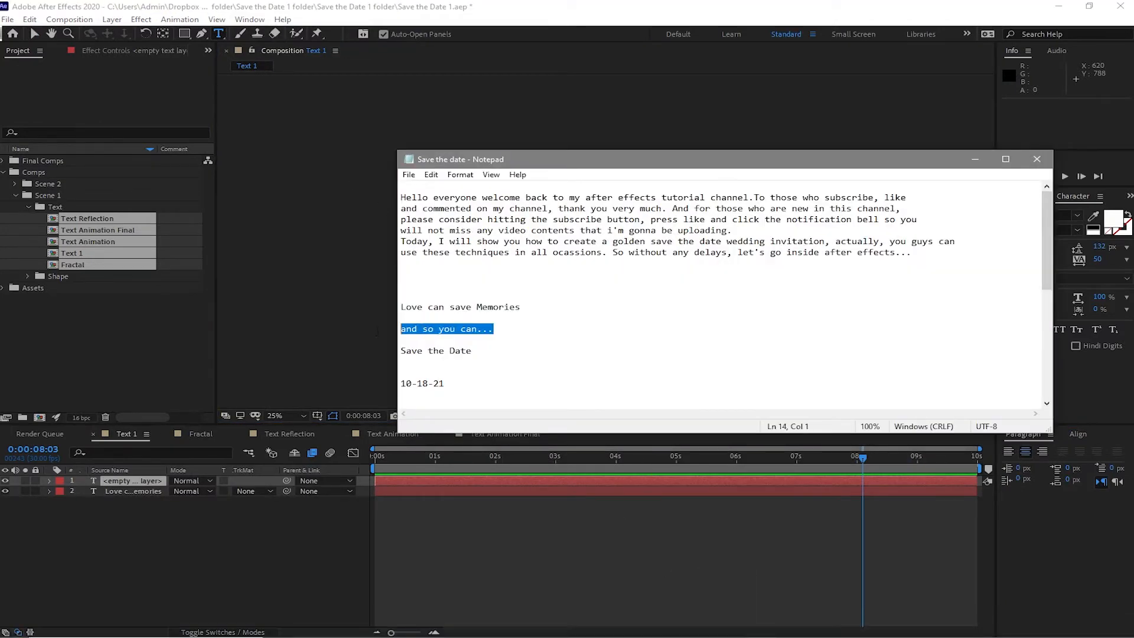
{"action": "right_click", "coordinate": [423, 328]}
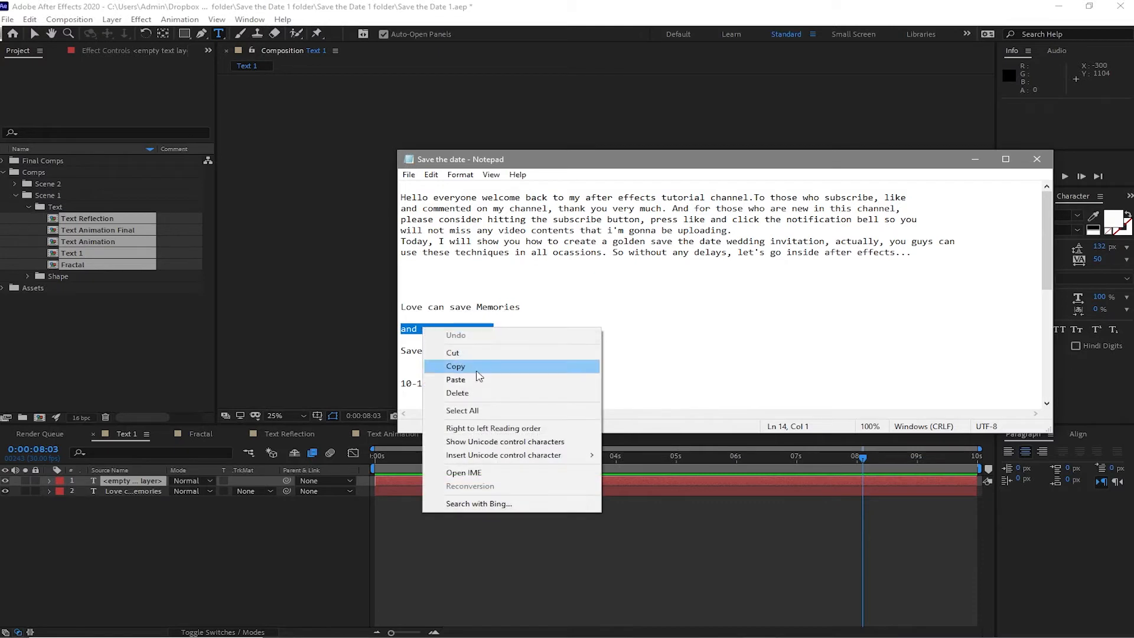
{"action": "left_click", "coordinate": [477, 369]}
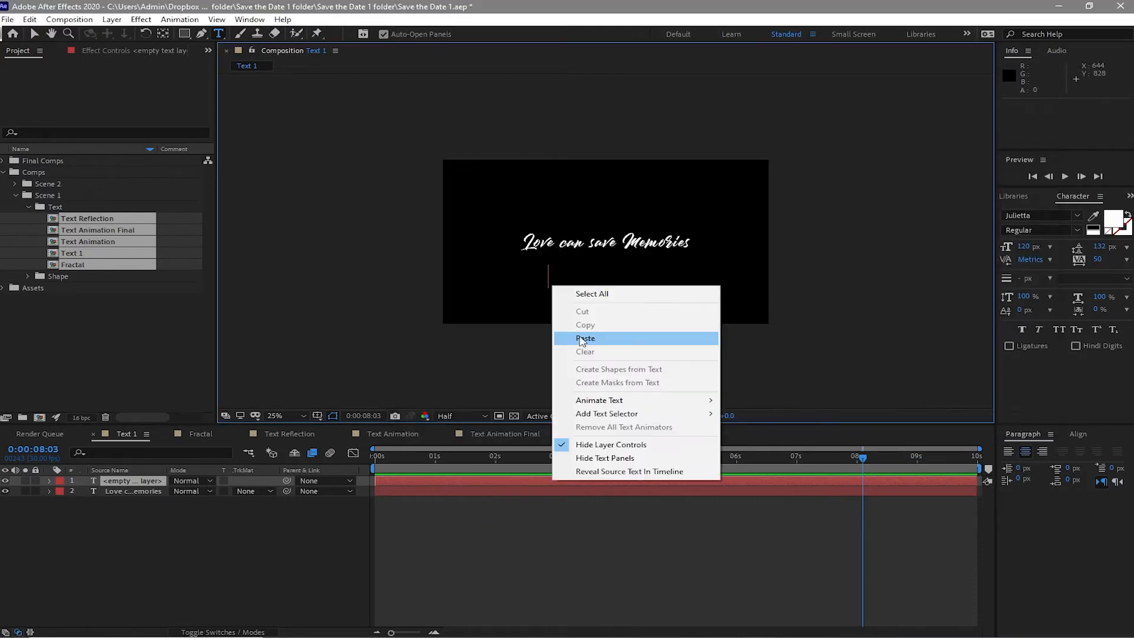
{"action": "left_click", "coordinate": [579, 334]}
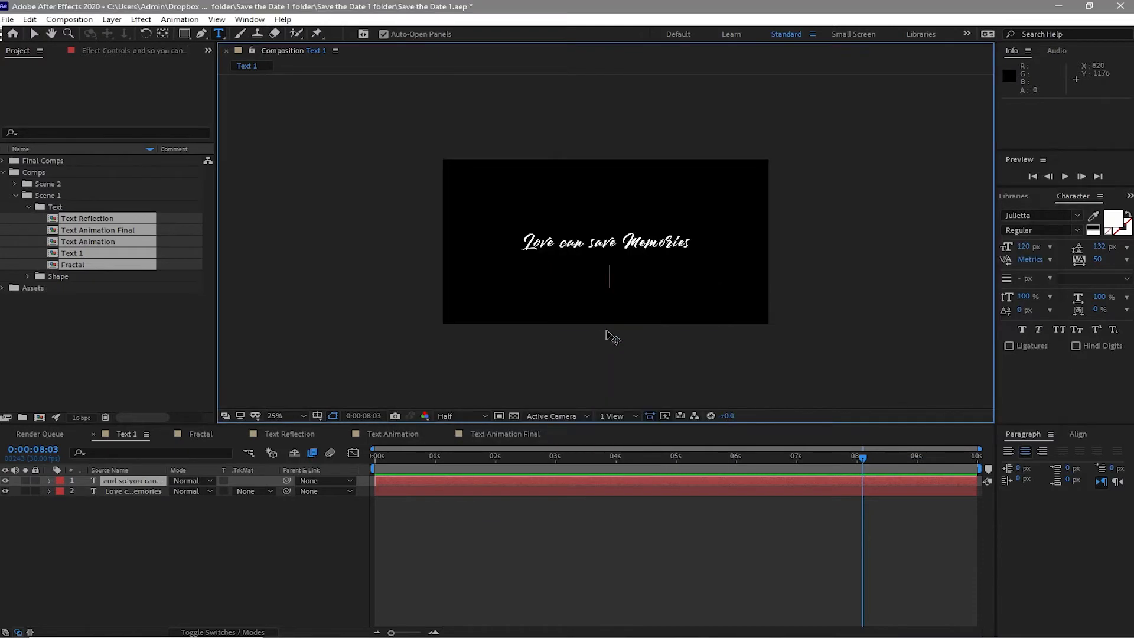
- Set the second text layer's size to 100 px
{"action": "left_click", "coordinate": [1024, 246]}
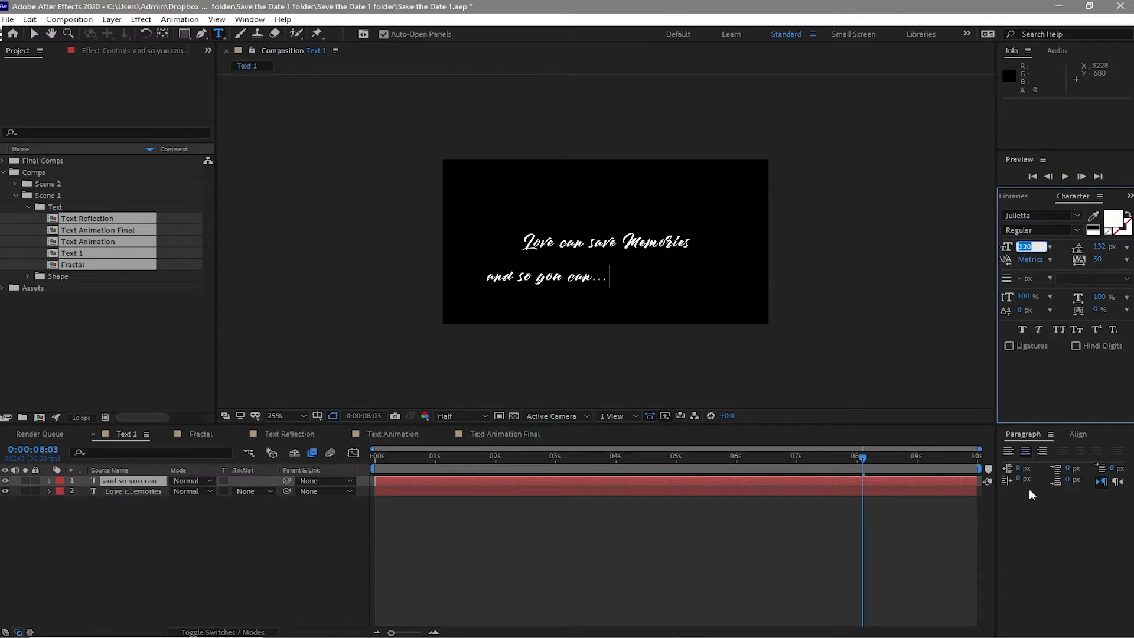
{"action": "type", "text": "100"}
{"action": "key", "text": "Return"}
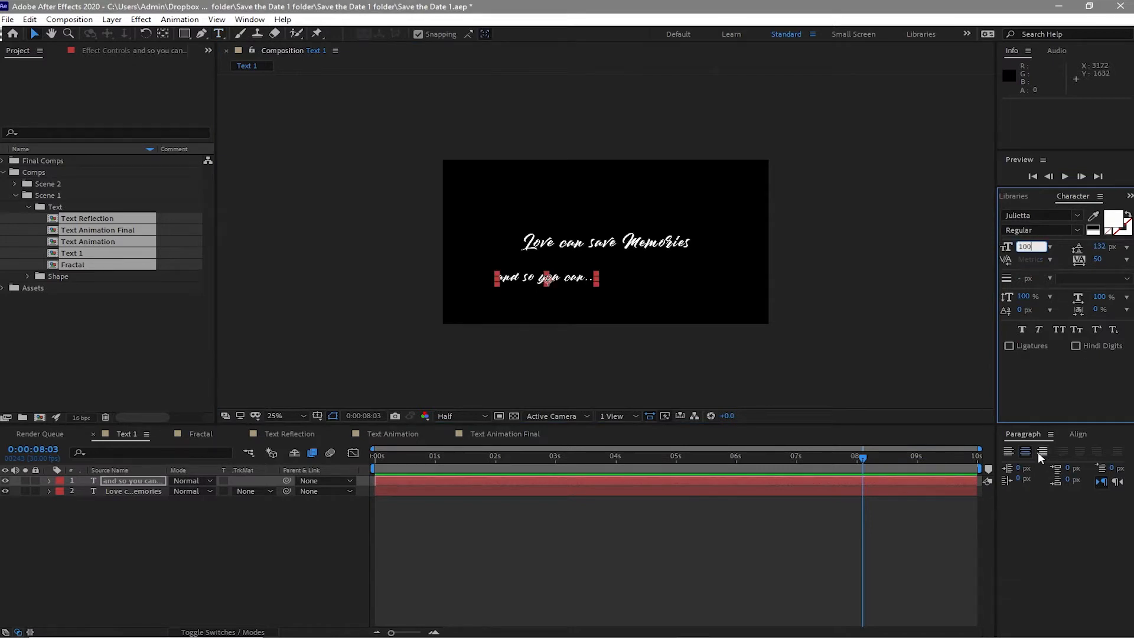
- Center the second line horizontally and move it up just below the first line
{"action": "left_click", "coordinate": [1083, 435]}
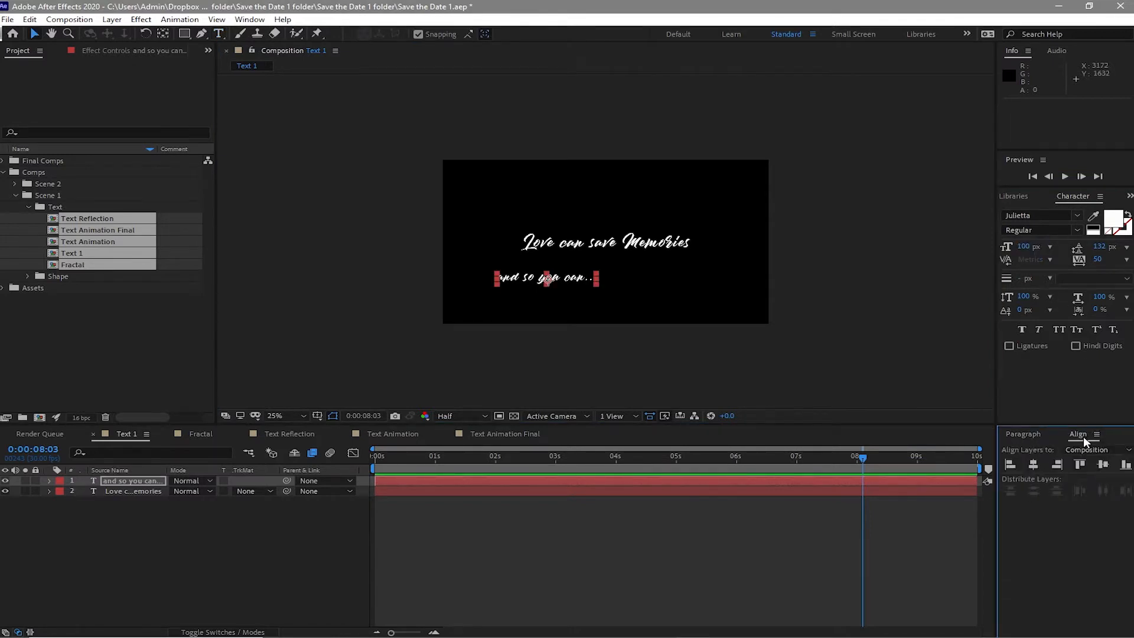
{"action": "left_click", "coordinate": [1040, 462]}
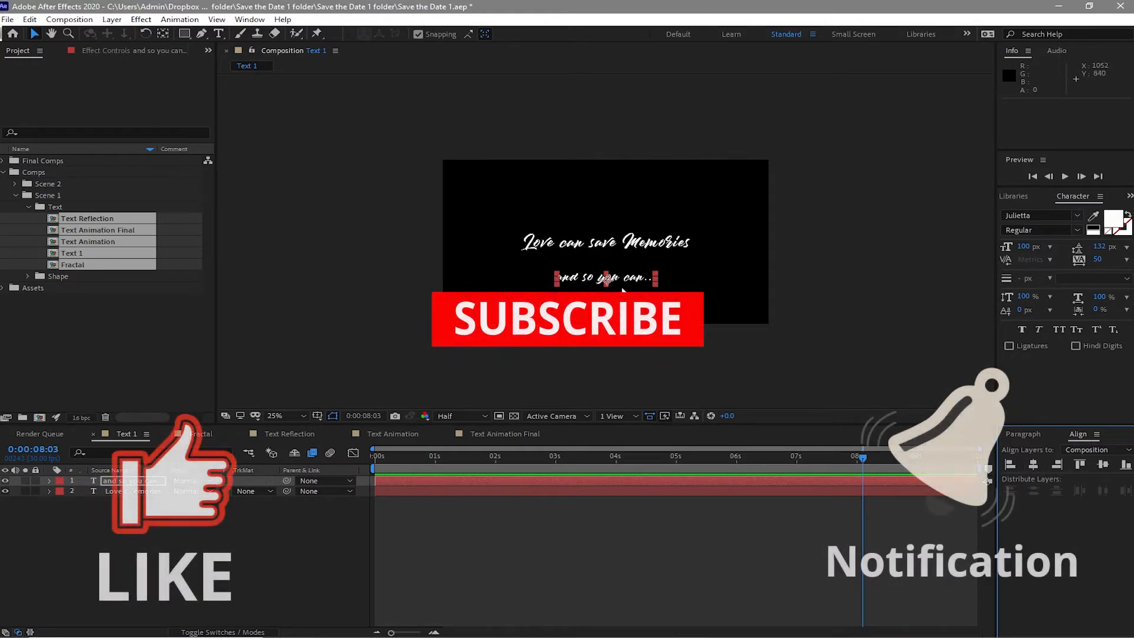
{"action": "left_click_drag", "start_coordinate": [609, 279], "coordinate": [613, 264]}
{"action": "left_click", "coordinate": [1038, 463]}
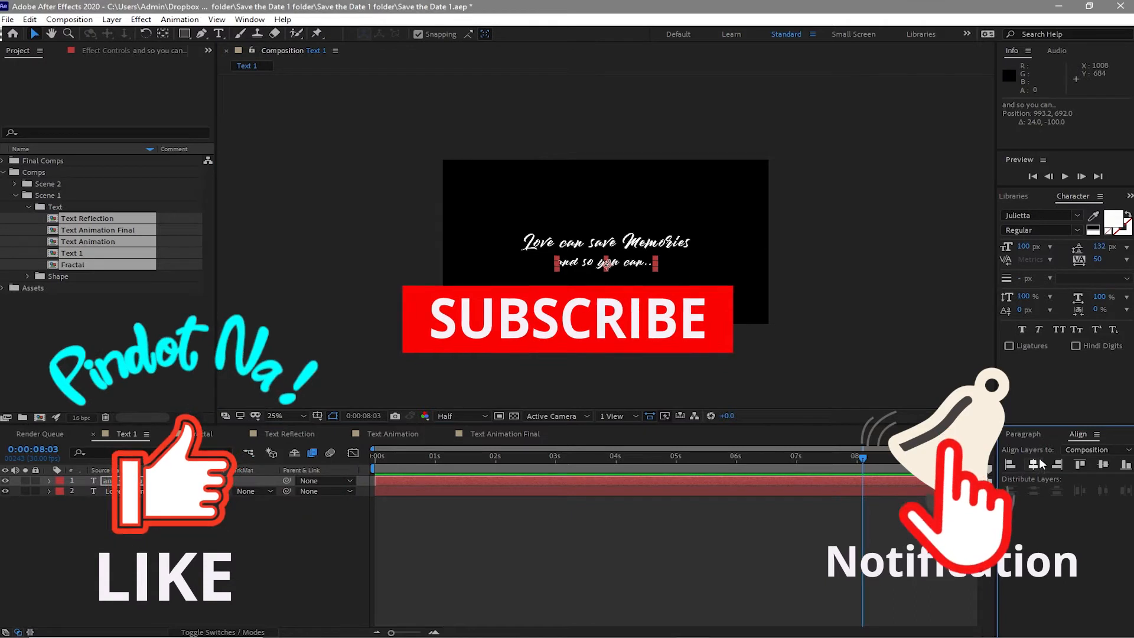
- Close the Text 1 composition tab
{"action": "left_click", "coordinate": [594, 254]}
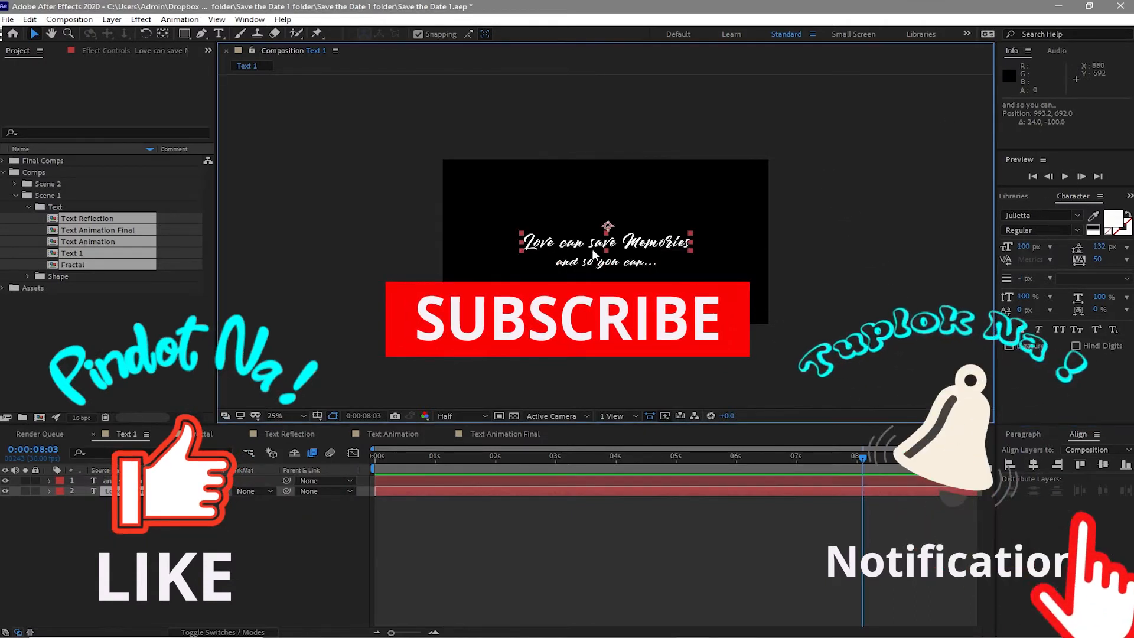
{"action": "left_click", "coordinate": [1025, 453]}
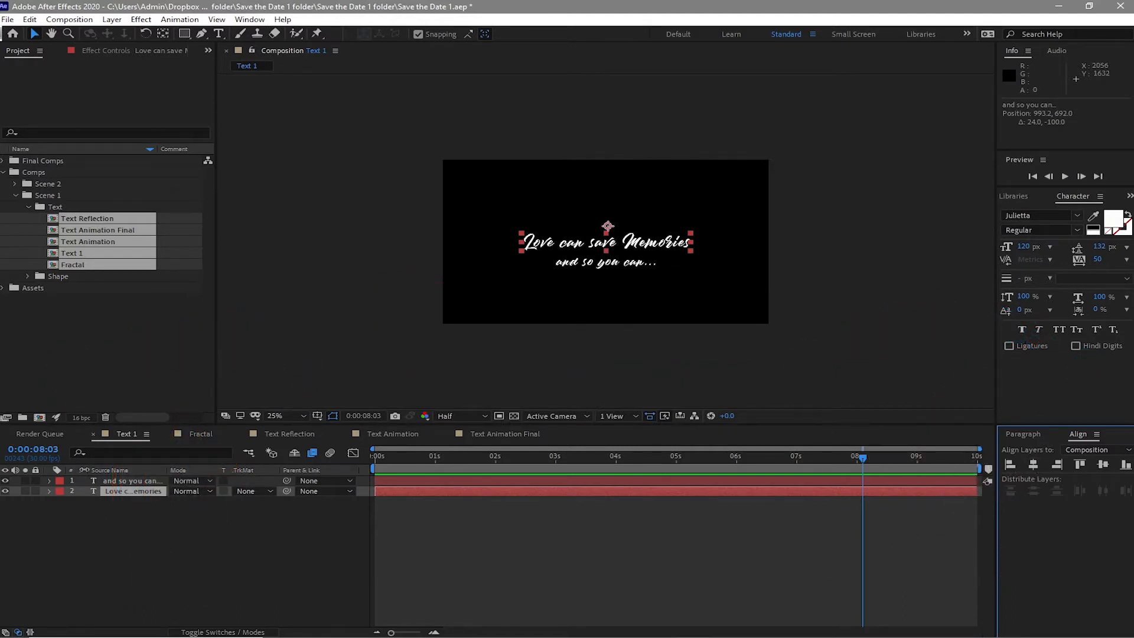
{"action": "left_click", "coordinate": [94, 433]}
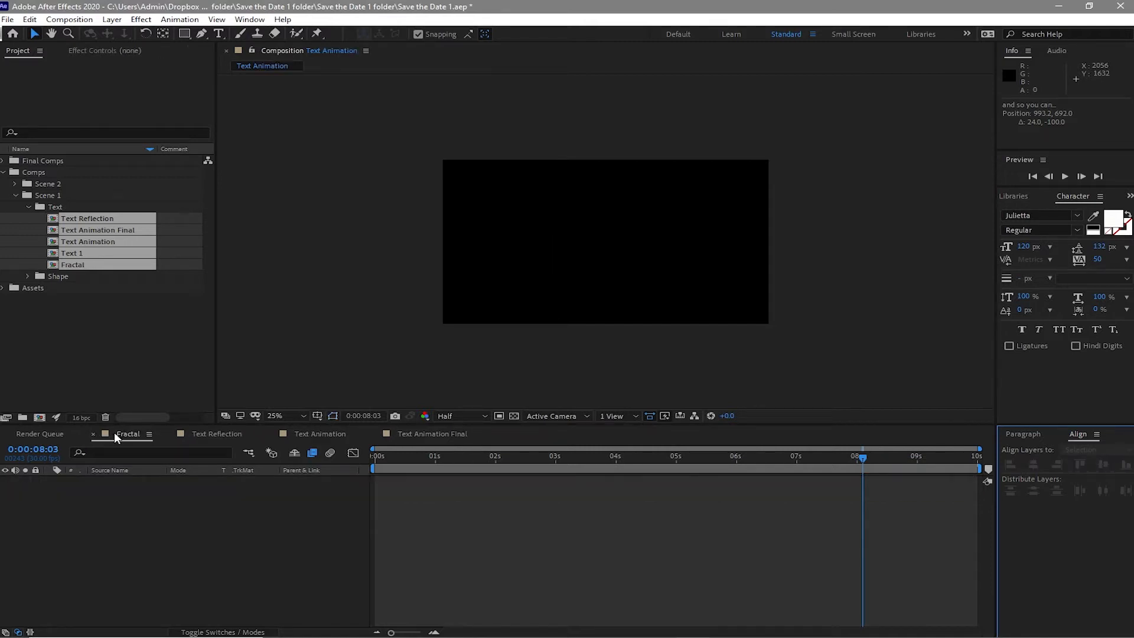
- Create a new solid layer named "Fractal Noise" in the Fractal composition
{"action": "left_click", "coordinate": [112, 19]}
{"action": "mouse_move", "coordinate": [306, 34]}
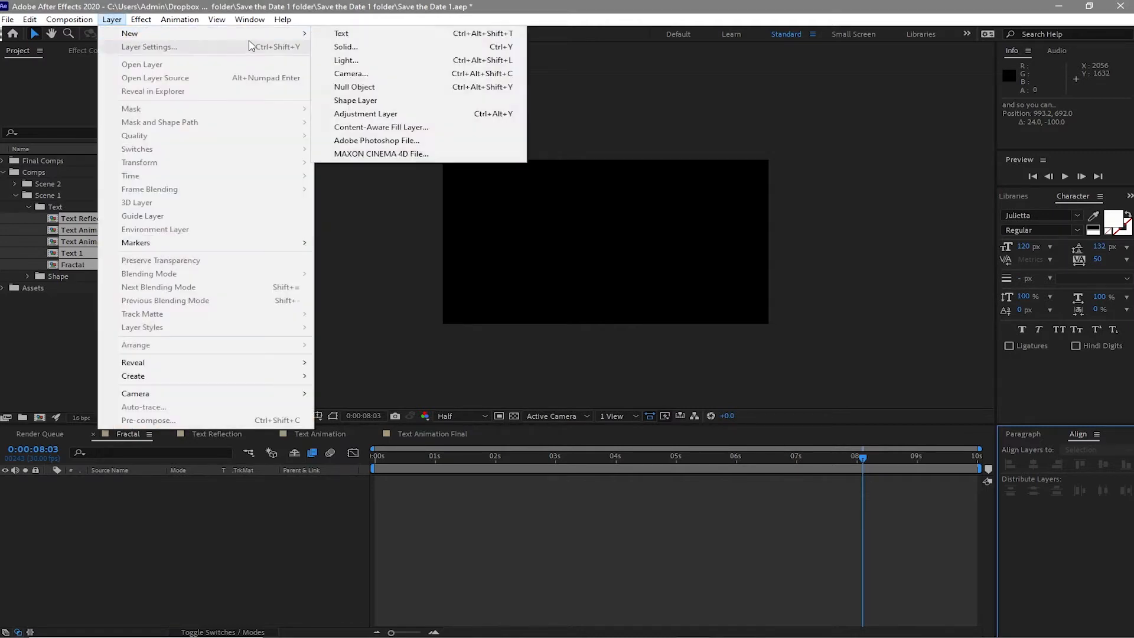
{"action": "left_click", "coordinate": [336, 47]}
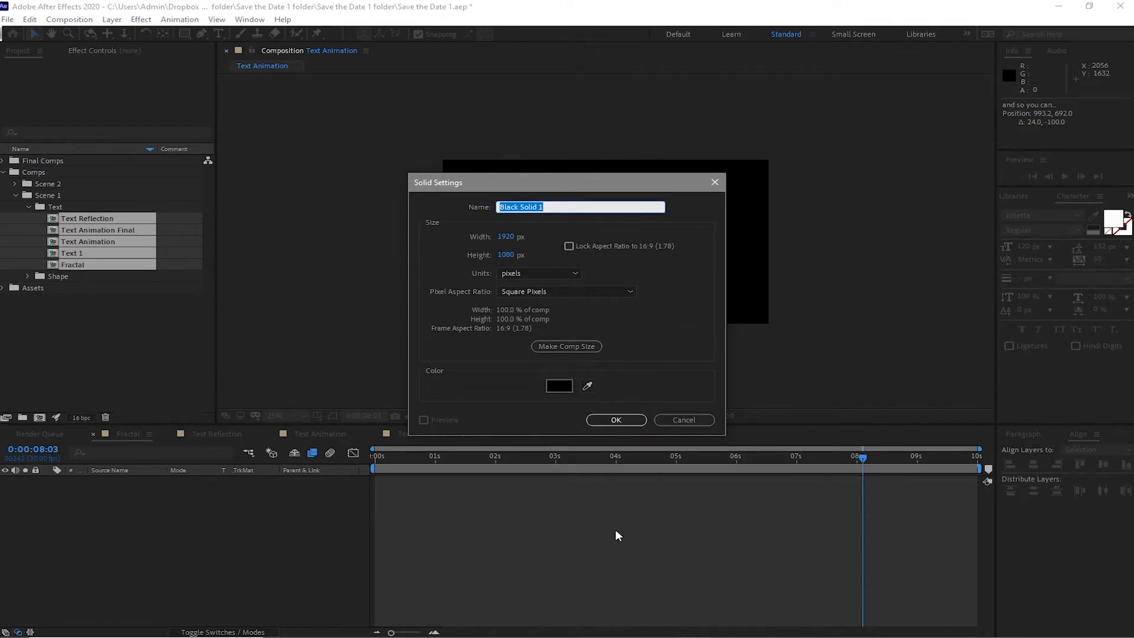
{"action": "type", "text": "Fractal Noise"}
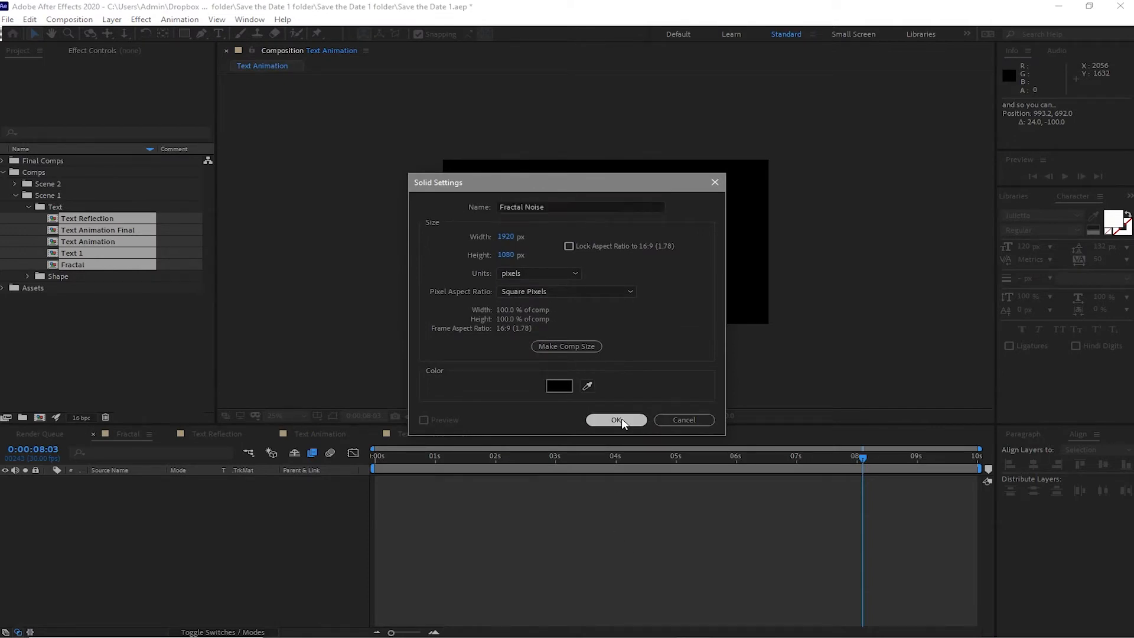
{"action": "left_click", "coordinate": [618, 420]}
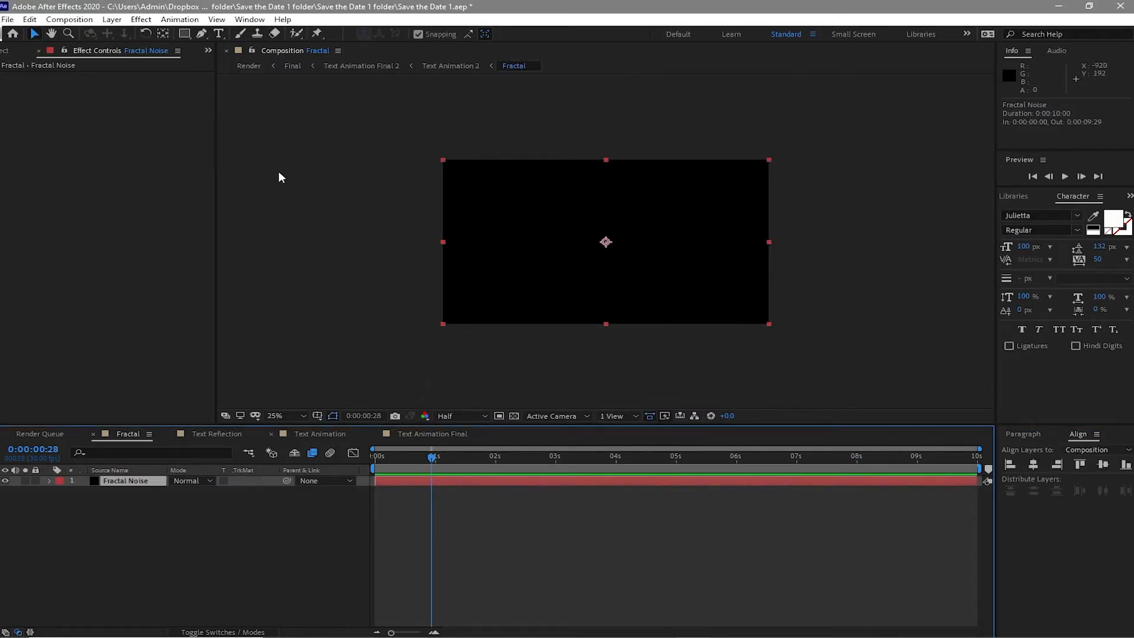
- Apply the Fractal Noise effect to the Fractal Noise solid
{"action": "left_click", "coordinate": [148, 18]}
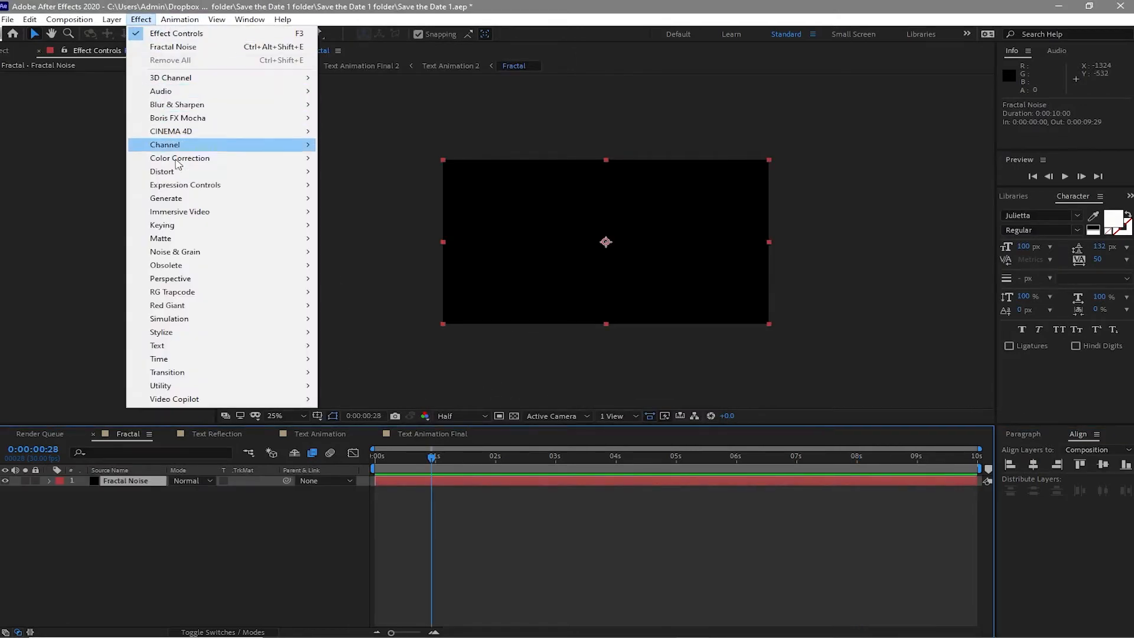
{"action": "mouse_move", "coordinate": [275, 255]}
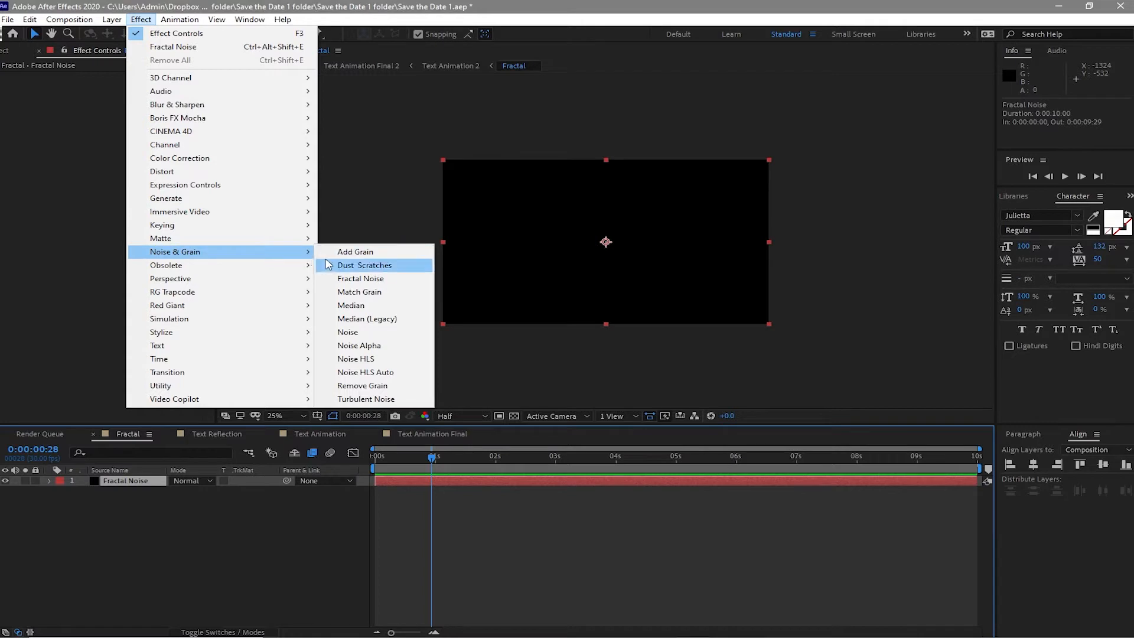
{"action": "left_click", "coordinate": [339, 280]}
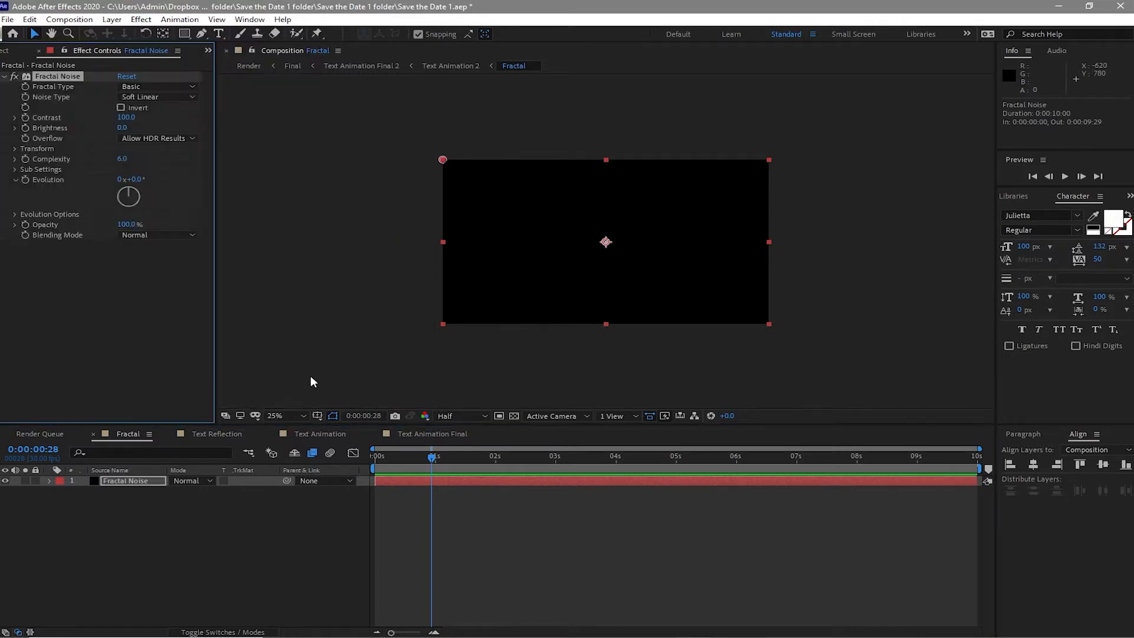
- Set the Fractal Type to Dynamic Twist and the Contrast to 150
{"action": "left_click", "coordinate": [144, 86]}
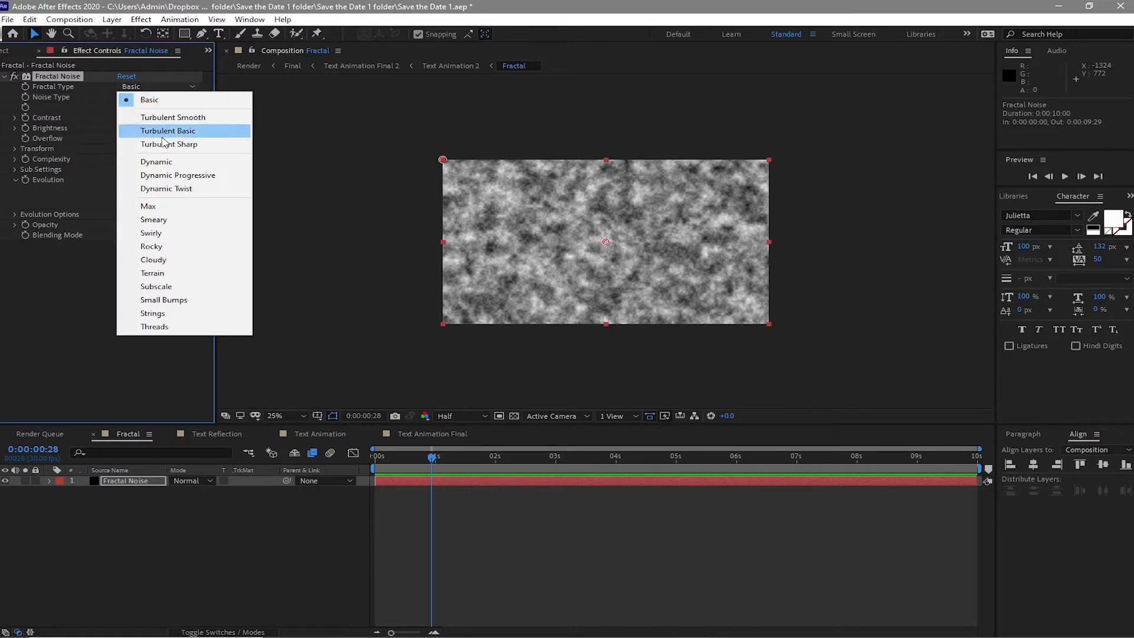
{"action": "left_click", "coordinate": [174, 189]}
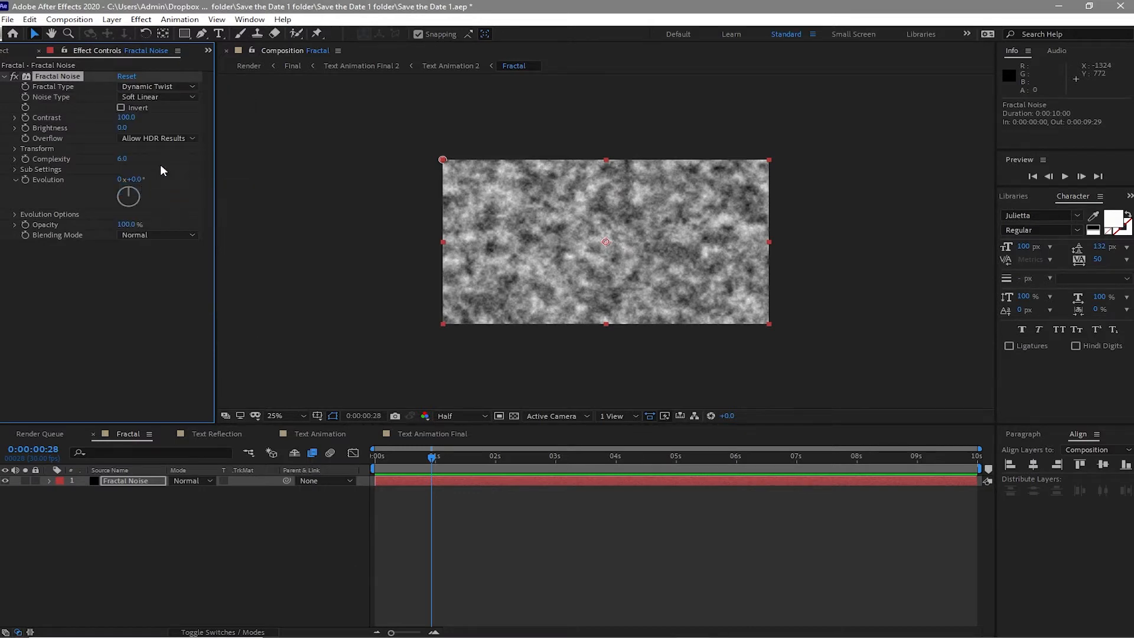
{"action": "left_click", "coordinate": [125, 118]}
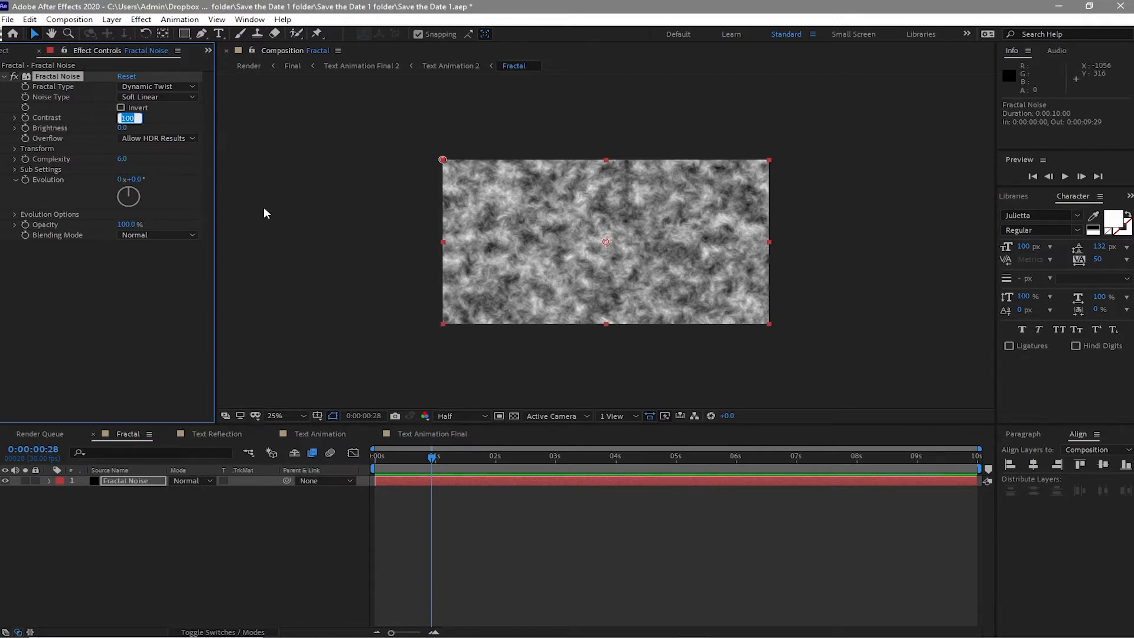
{"action": "type", "text": "150"}
- Set the Fractal Noise Transform scale to 150
{"action": "left_click", "coordinate": [15, 149]}
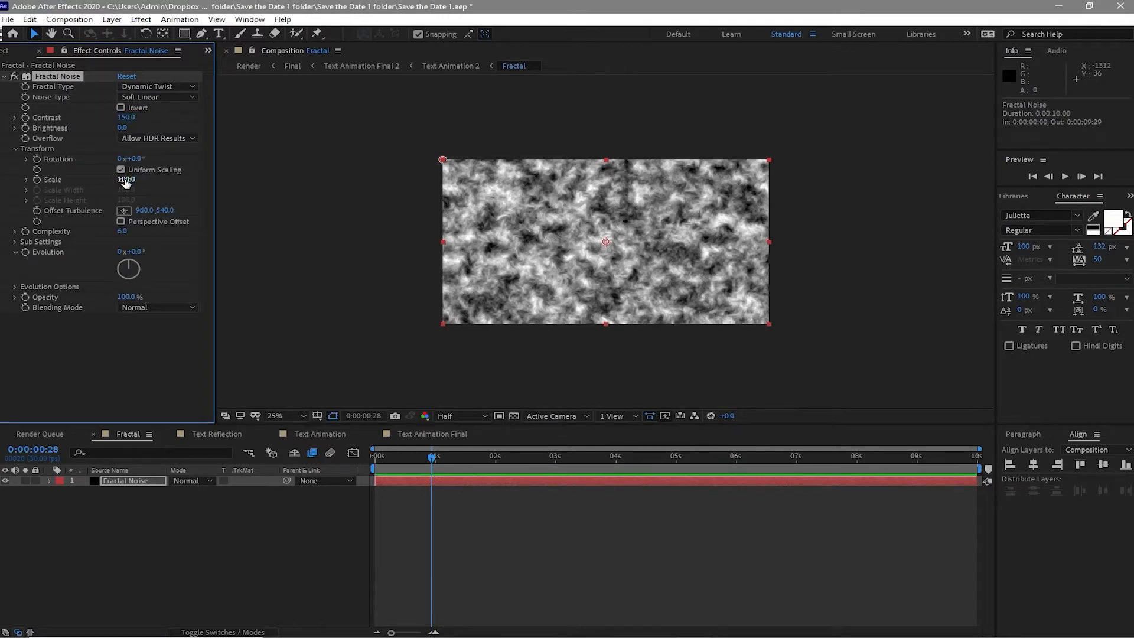
{"action": "left_click", "coordinate": [125, 181]}
{"action": "type", "text": "150"}
{"action": "left_click", "coordinate": [26, 180]}
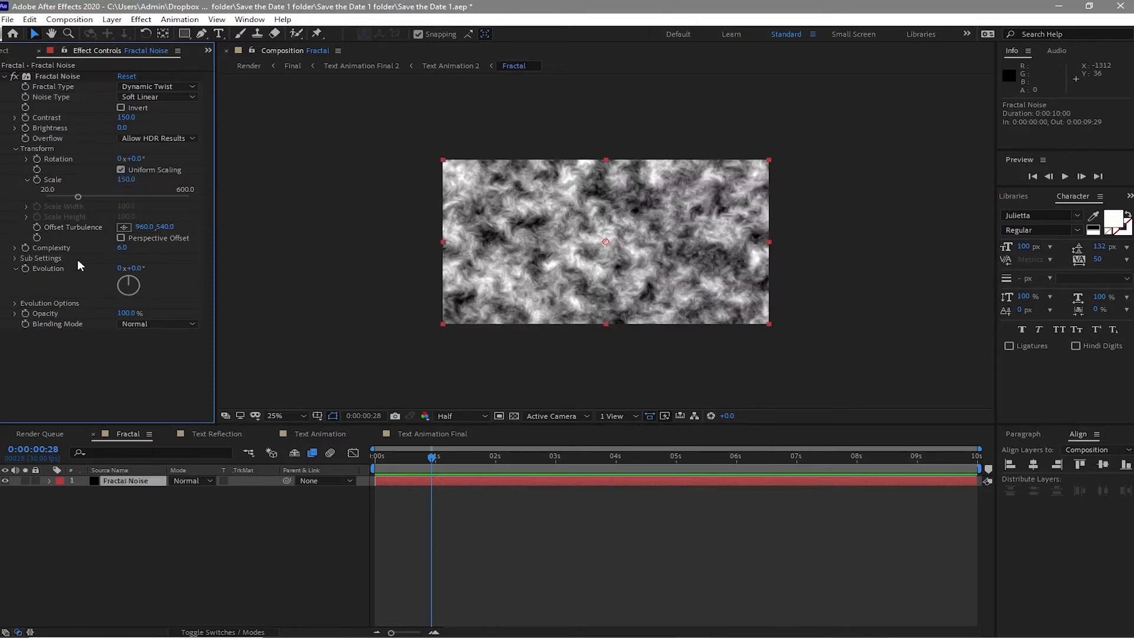
- Set the Sub Settings Sub Scaling to 85
{"action": "left_click", "coordinate": [15, 258]}
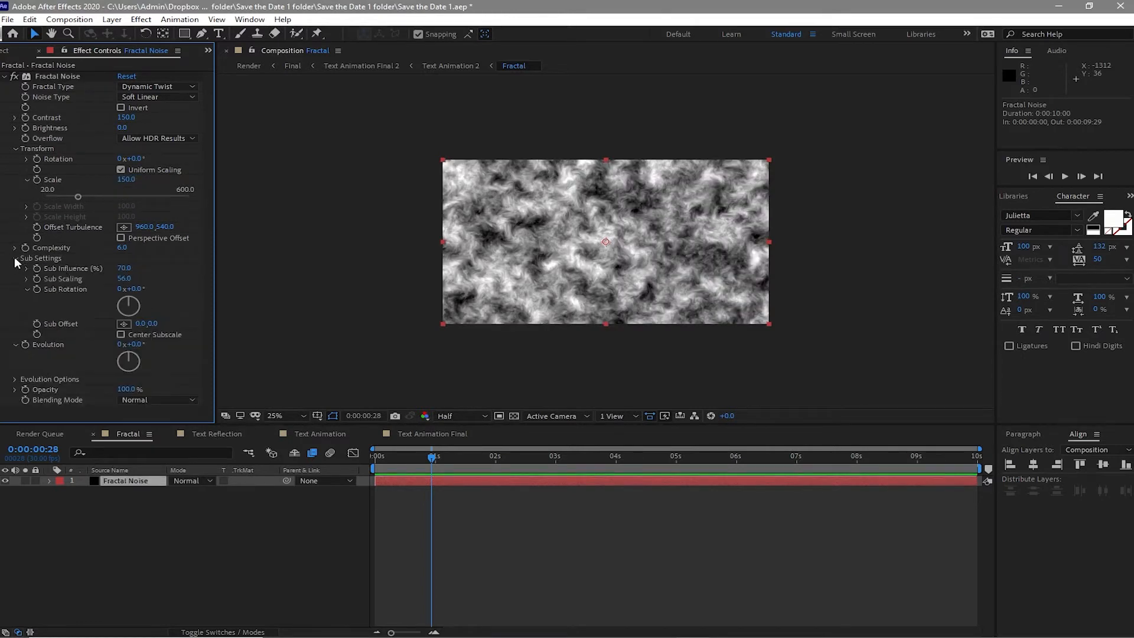
{"action": "left_click", "coordinate": [124, 279]}
{"action": "type", "text": "85"}
- Add the expression time*50 to the Evolution property and preview the animated noise
{"action": "left_click", "coordinate": [26, 345], "text": "alt"}
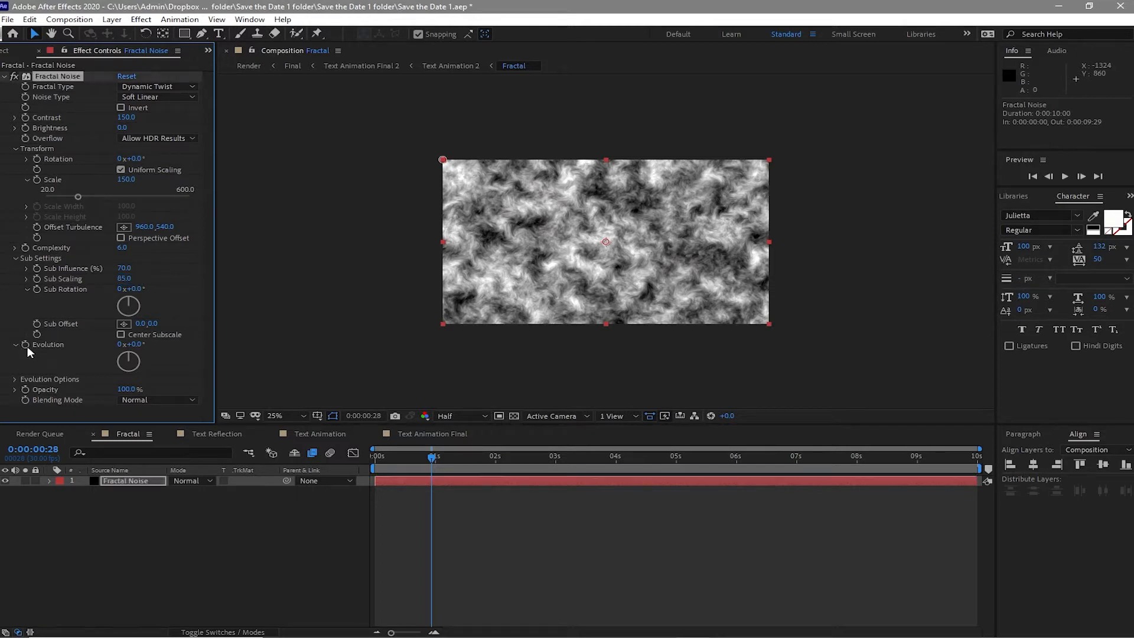
{"action": "type", "text": "t"}
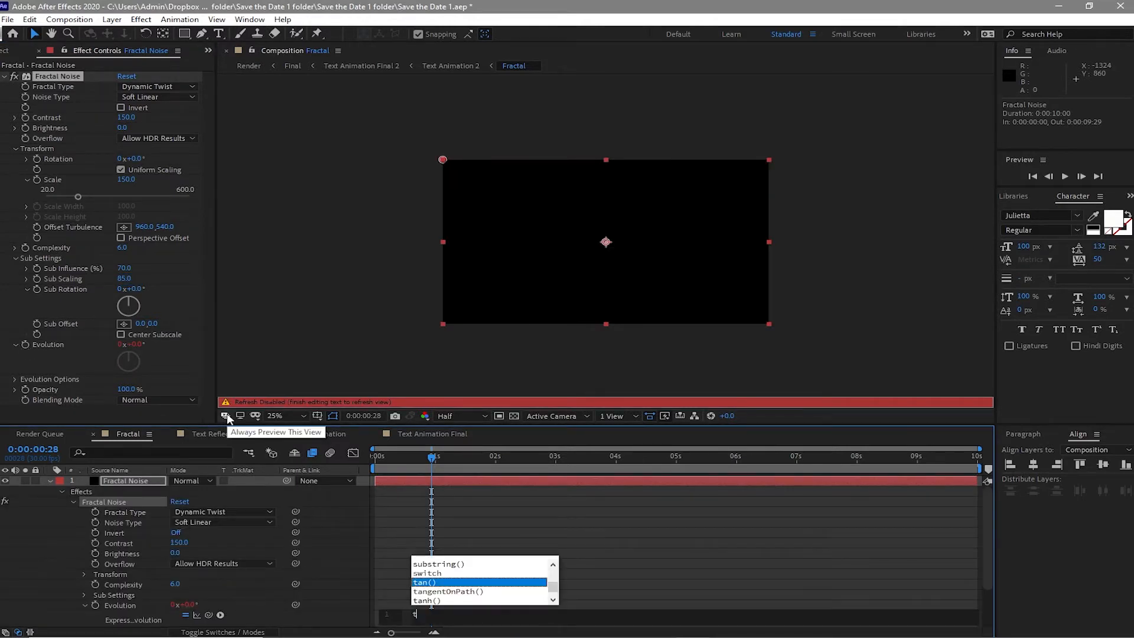
{"action": "type", "text": "im"}
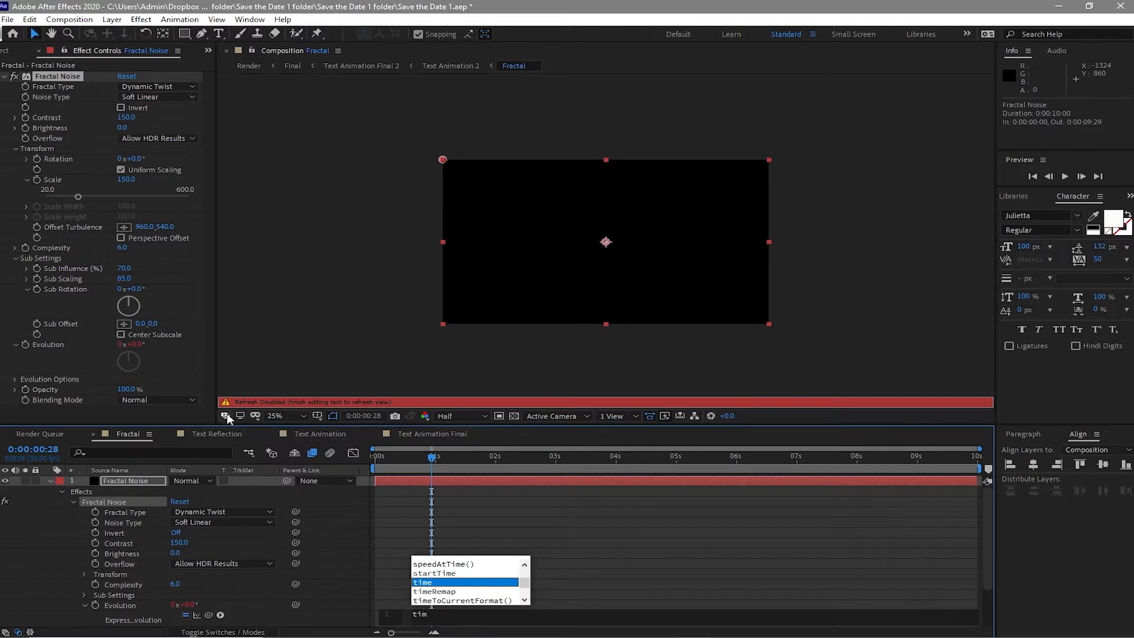
{"action": "type", "text": "e*"}
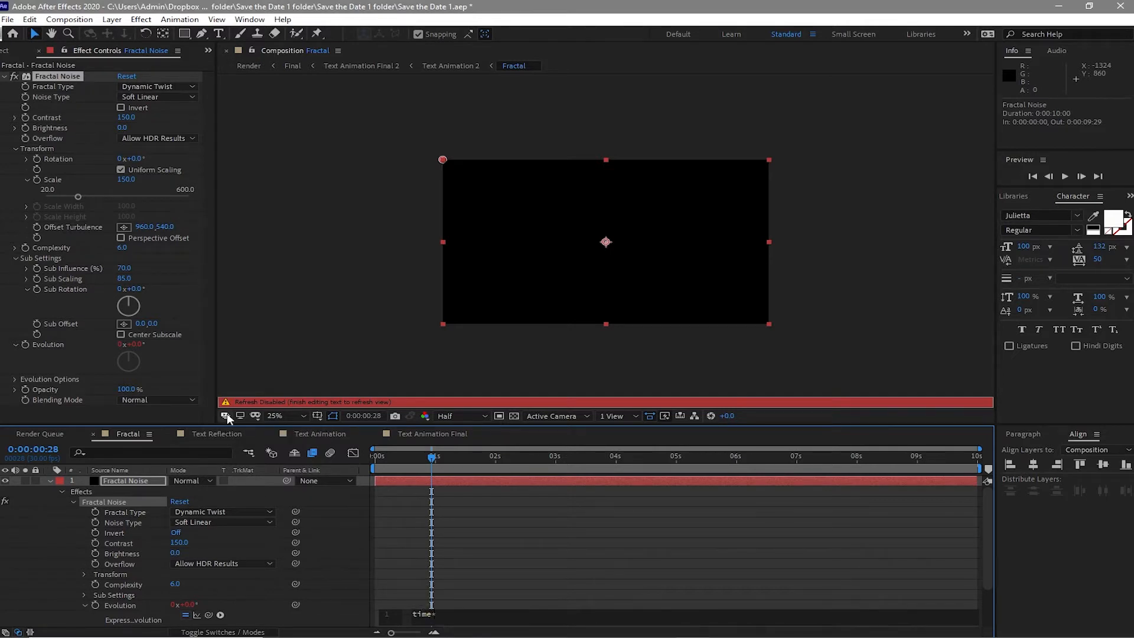
{"action": "type", "text": "50"}
{"action": "left_click", "coordinate": [1064, 179]}
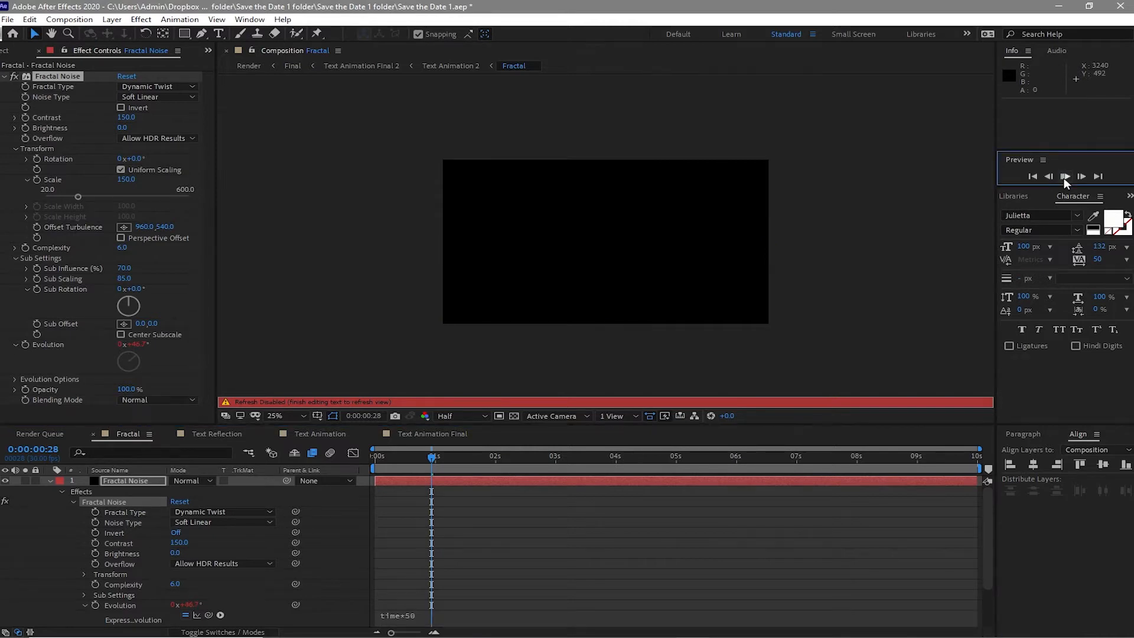
{"action": "left_click", "coordinate": [1064, 179]}
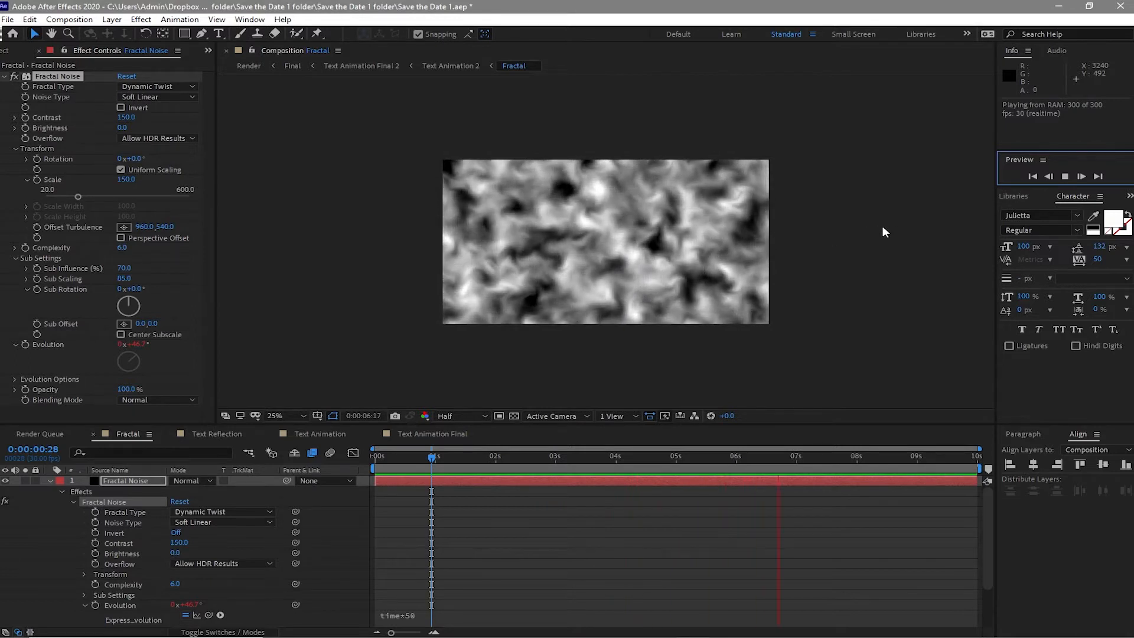
- Duplicate the Fractal Noise layer and enable Invert on the copy's Fractal Noise effect
{"action": "left_click", "coordinate": [50, 481]}
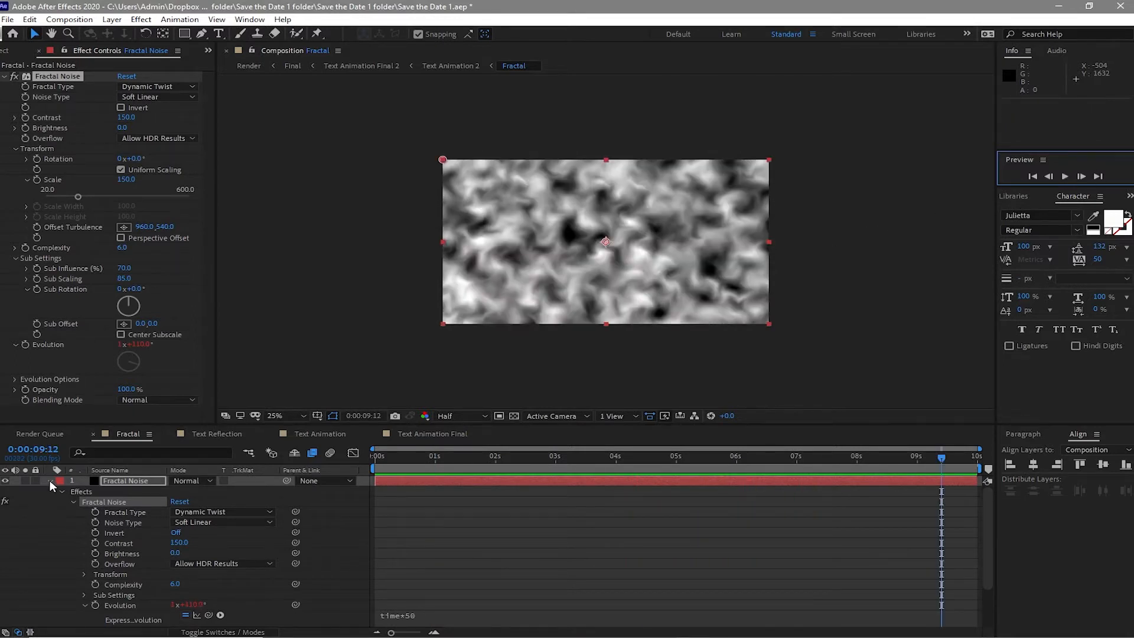
{"action": "left_click", "coordinate": [50, 480]}
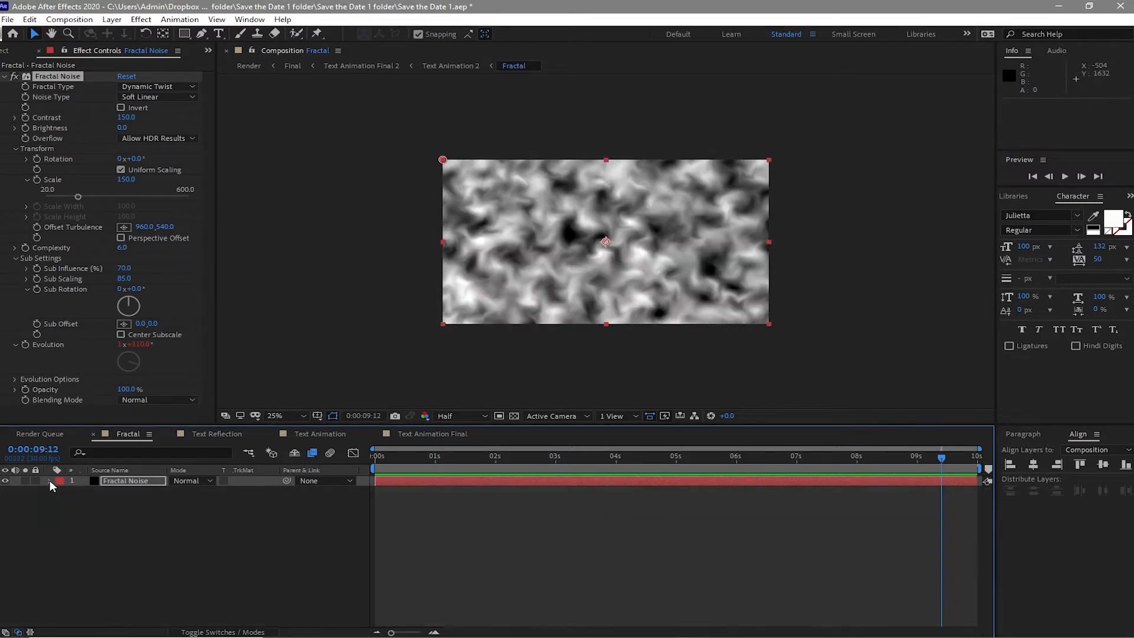
{"action": "left_click", "coordinate": [121, 480]}
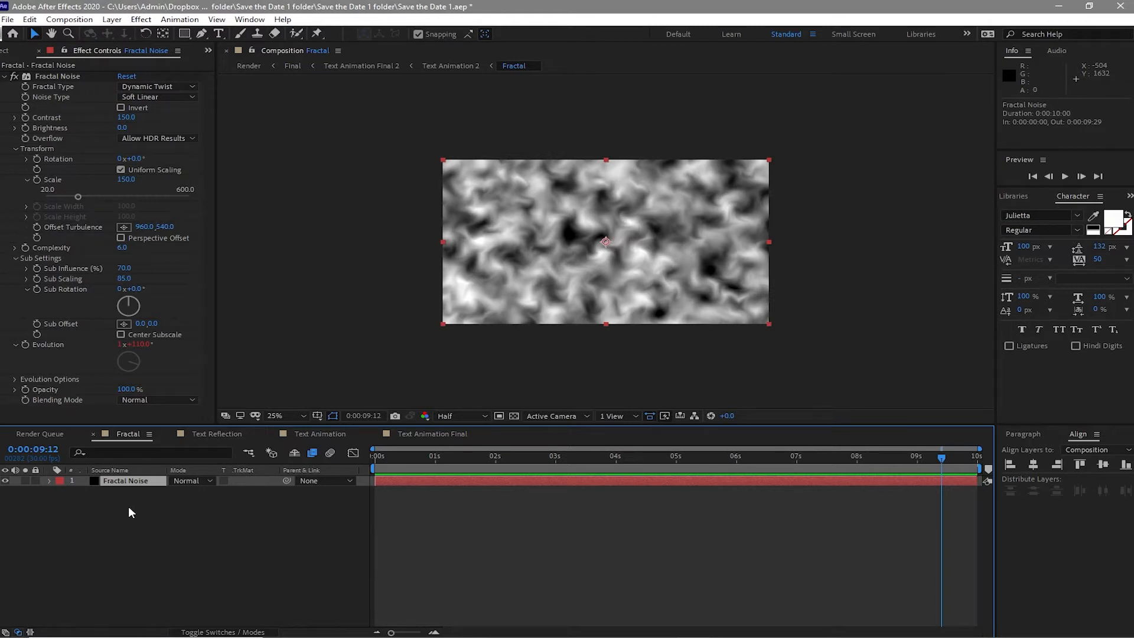
{"action": "key", "text": "ctrl+d"}
{"action": "left_click", "coordinate": [121, 107]}
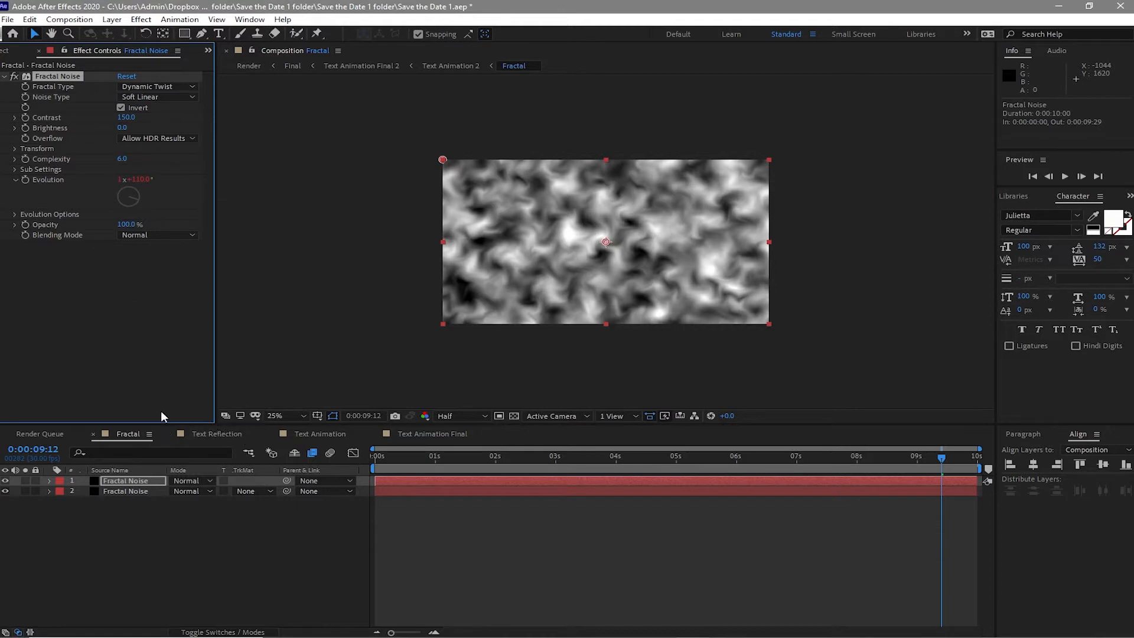
- Close the Fractal composition and switch to the Text Animation composition
{"action": "left_click", "coordinate": [94, 433]}
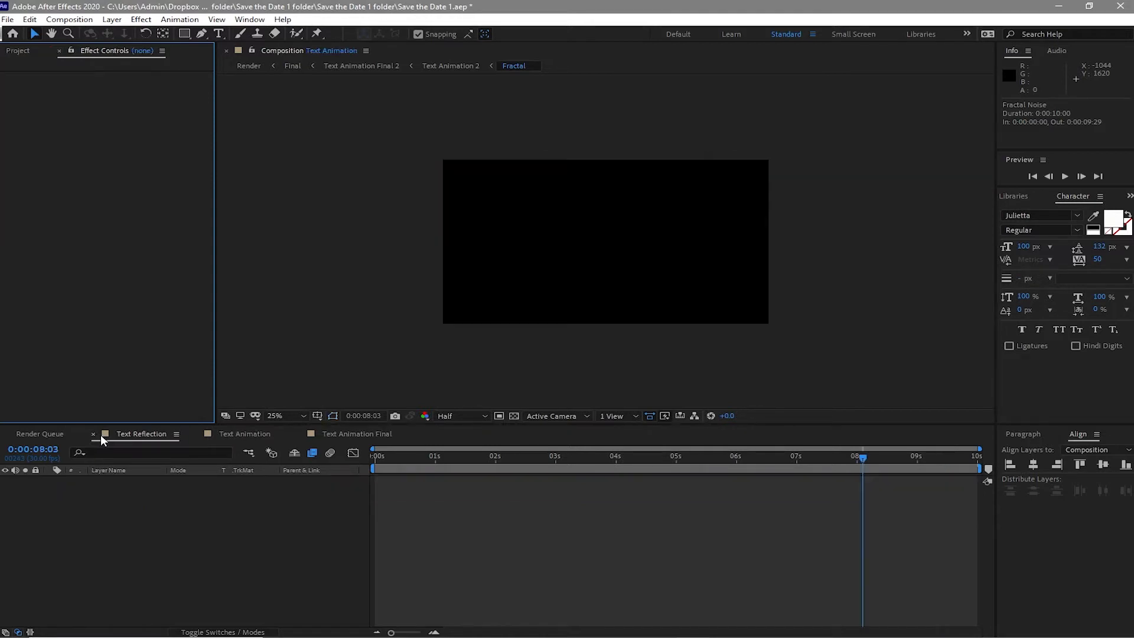
{"action": "left_click", "coordinate": [142, 437]}
{"action": "left_click", "coordinate": [140, 438]}
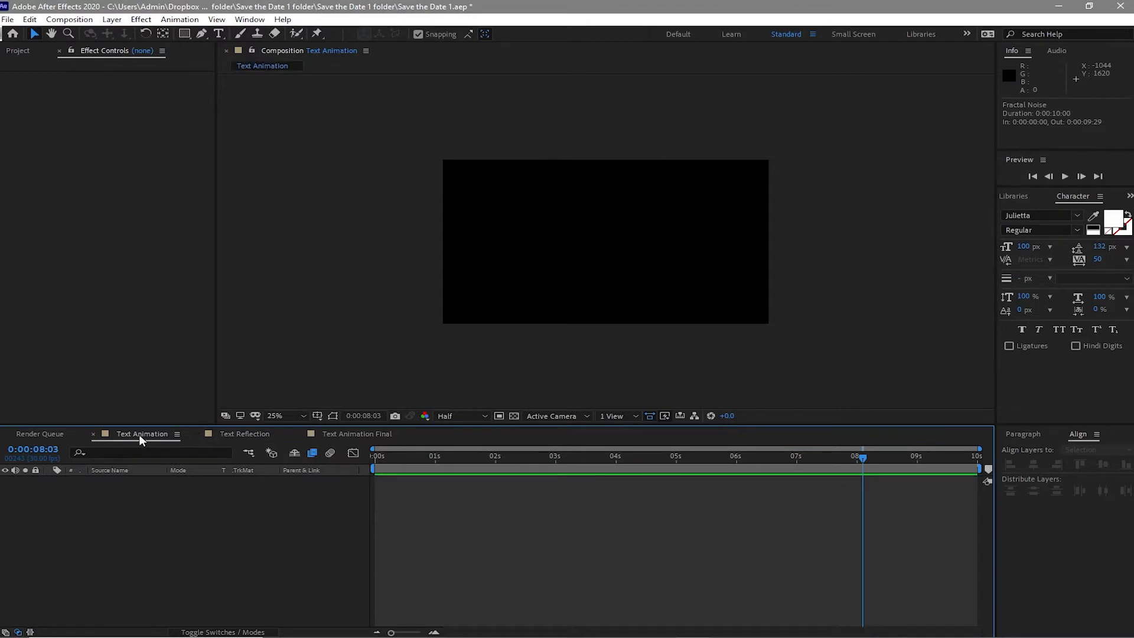
- Add the Text 1 and Fractal compositions as layers in the Text Animation composition
{"action": "key", "text": "End"}
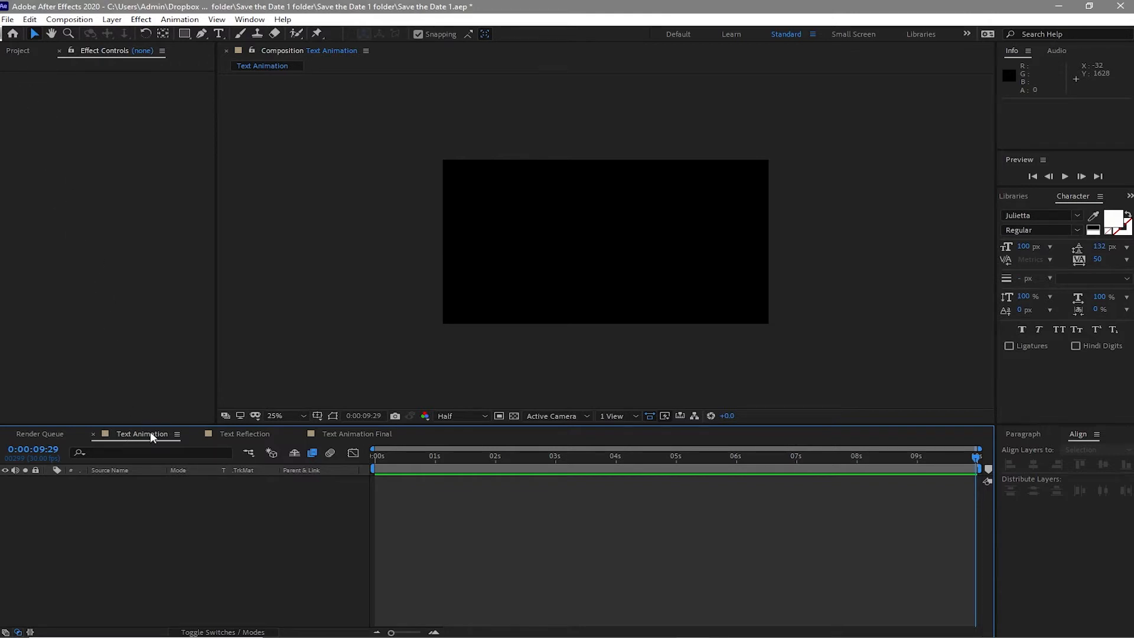
{"action": "left_click", "coordinate": [19, 52]}
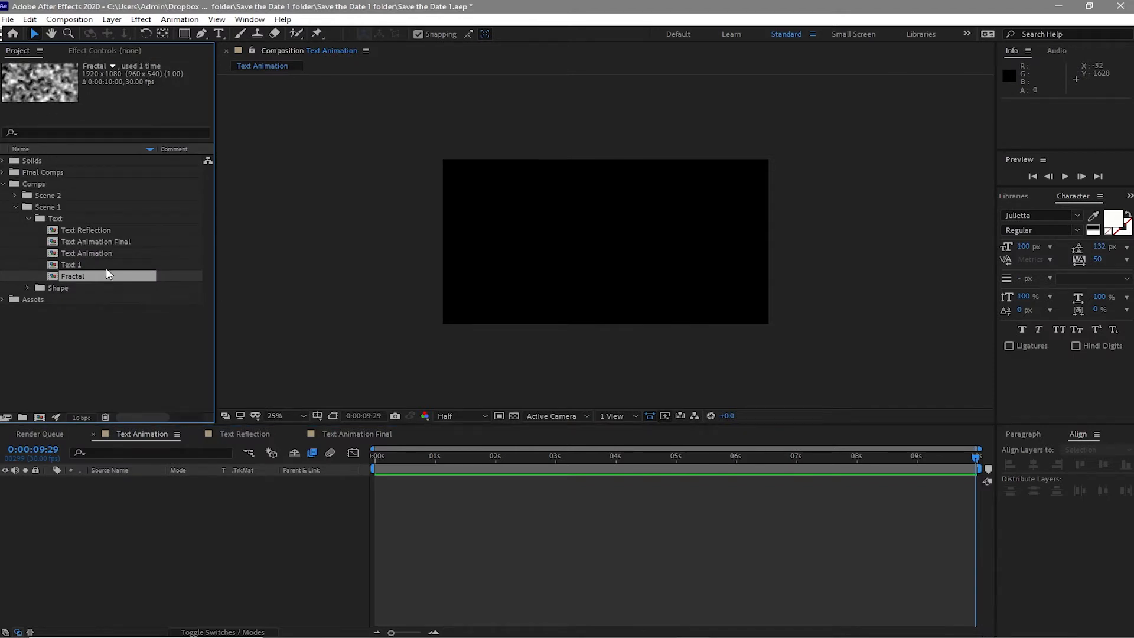
{"action": "left_click_drag", "start_coordinate": [105, 264], "coordinate": [158, 490]}
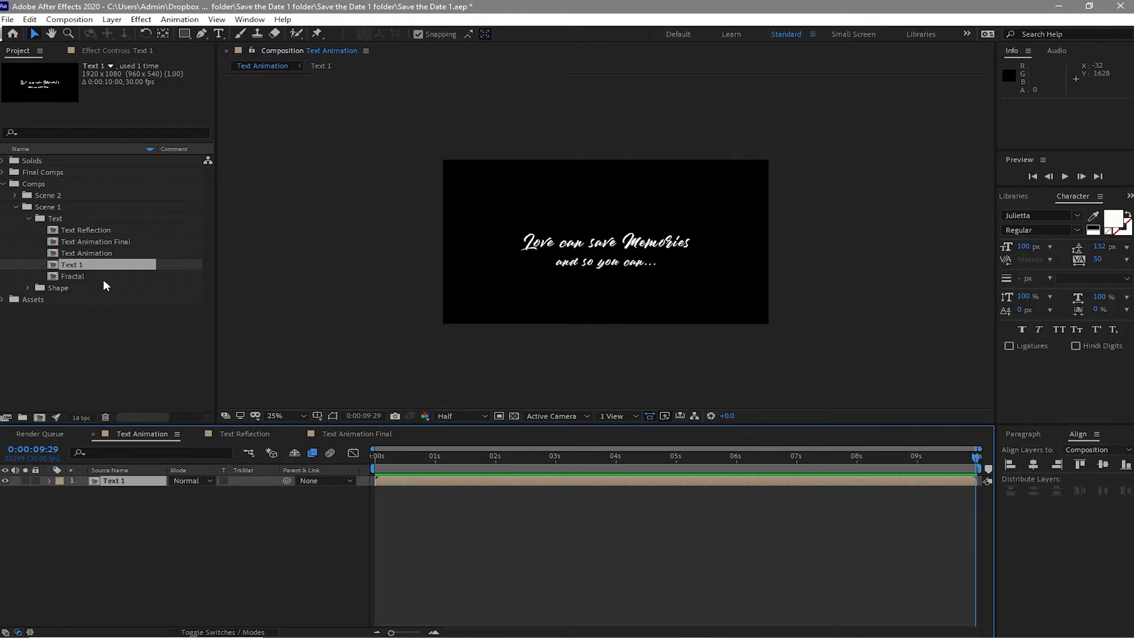
{"action": "left_click_drag", "start_coordinate": [104, 281], "coordinate": [129, 491]}
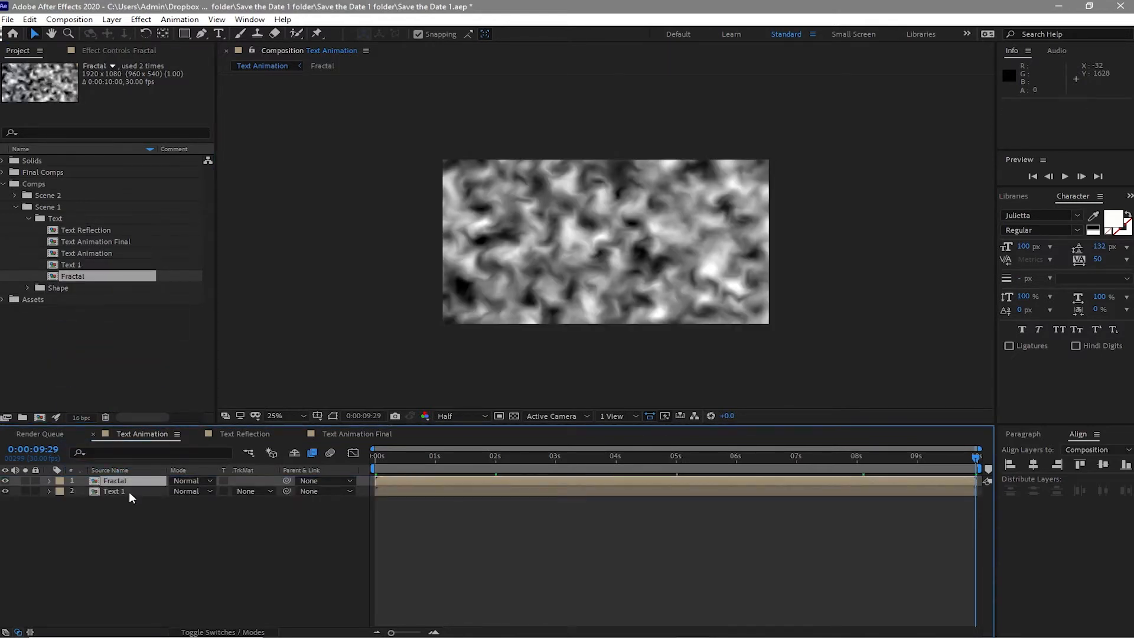
- Hide the Fractal layer and apply the CC Image Wipe transition to the Text 1 layer
{"action": "left_click", "coordinate": [129, 491]}
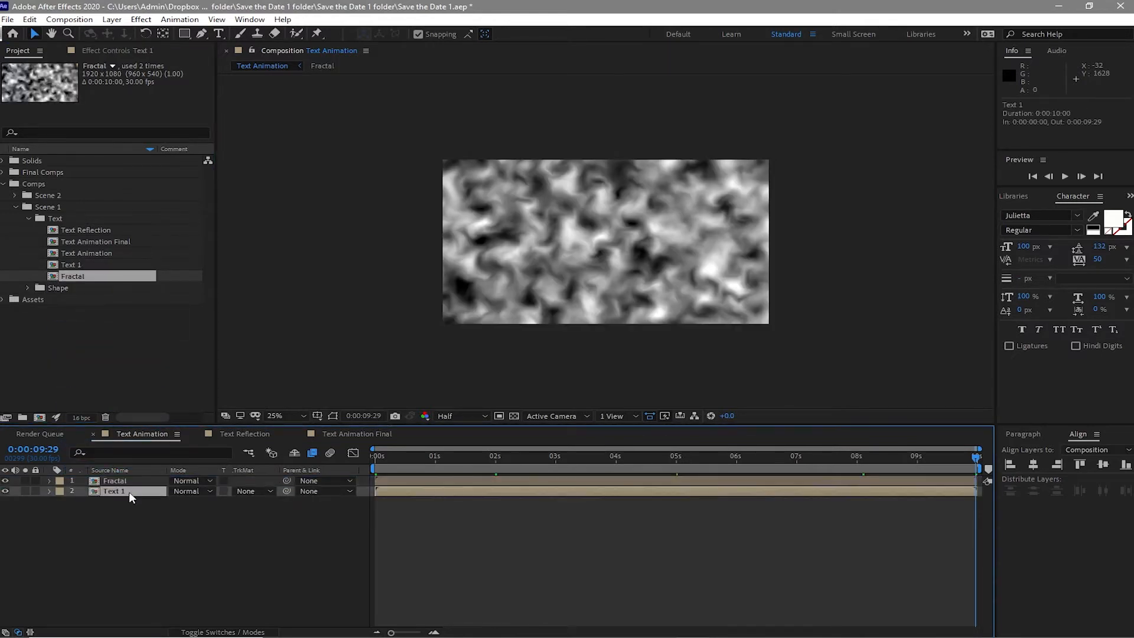
{"action": "left_click", "coordinate": [6, 481]}
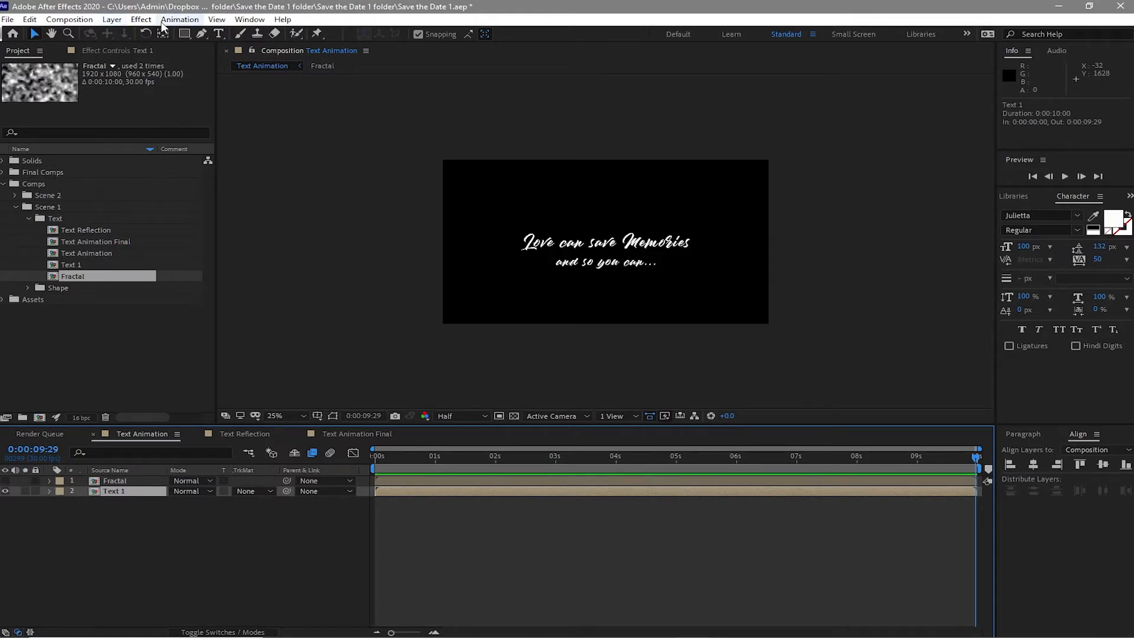
{"action": "left_click", "coordinate": [141, 22]}
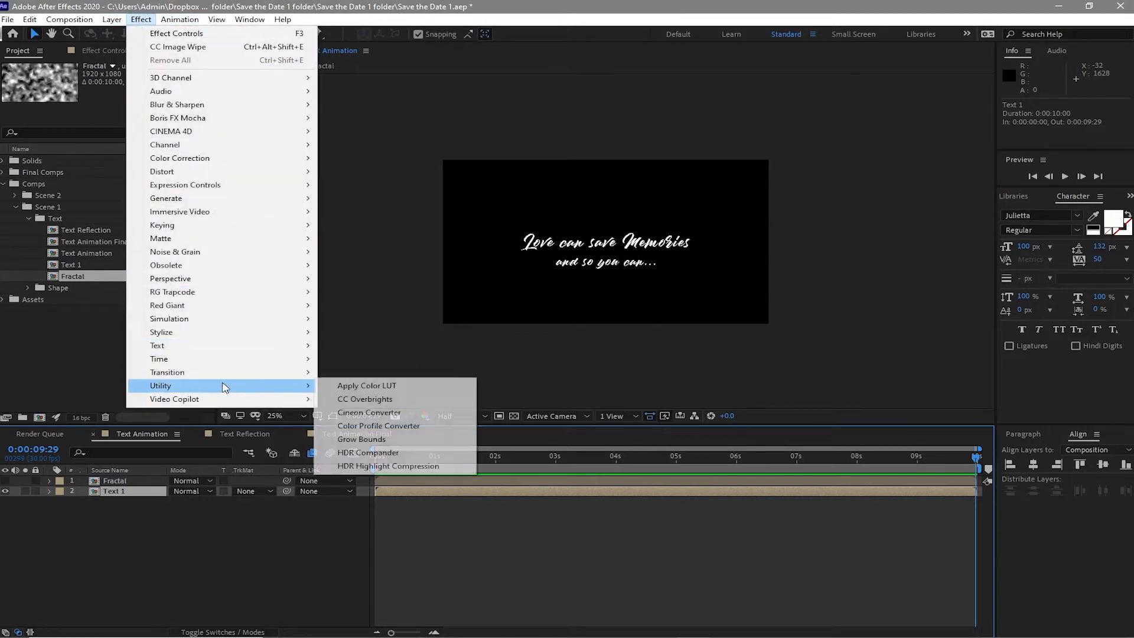
{"action": "mouse_move", "coordinate": [252, 375]}
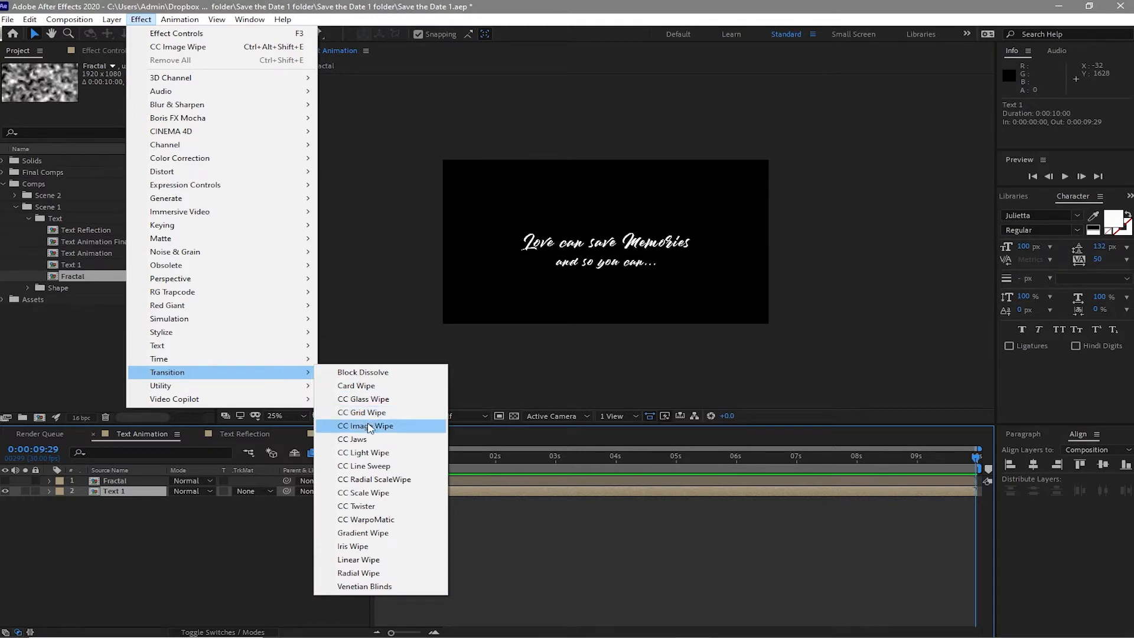
{"action": "left_click", "coordinate": [369, 427]}
- At 1 second, set a Completion keyframe of 100% for CC Image Wipe on Text 1
{"action": "left_click", "coordinate": [435, 457]}
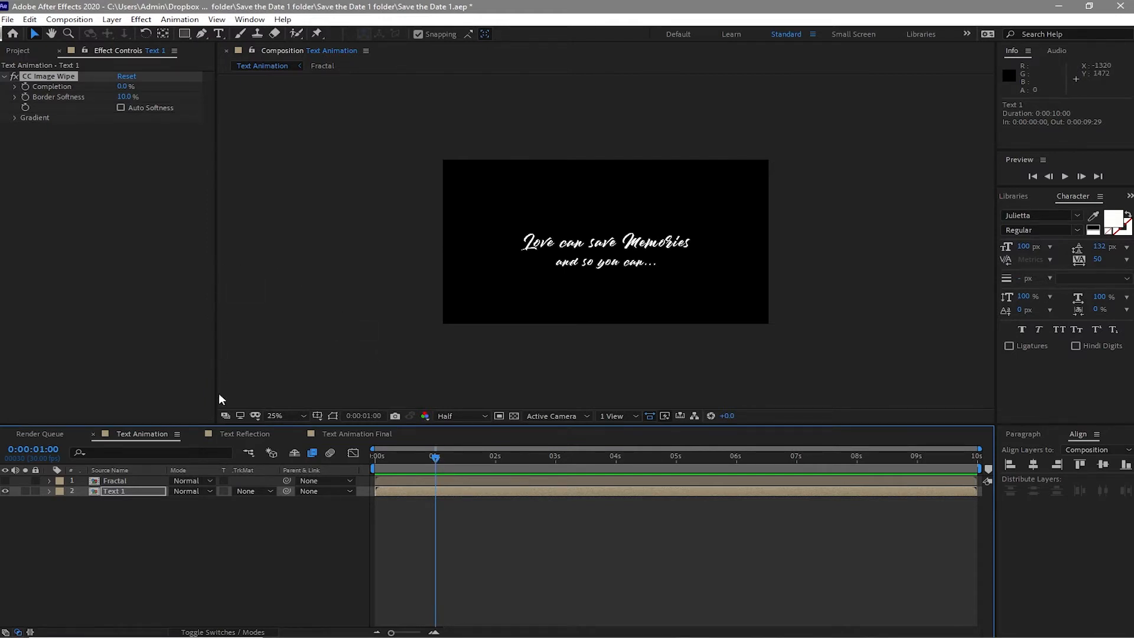
{"action": "left_click", "coordinate": [26, 86]}
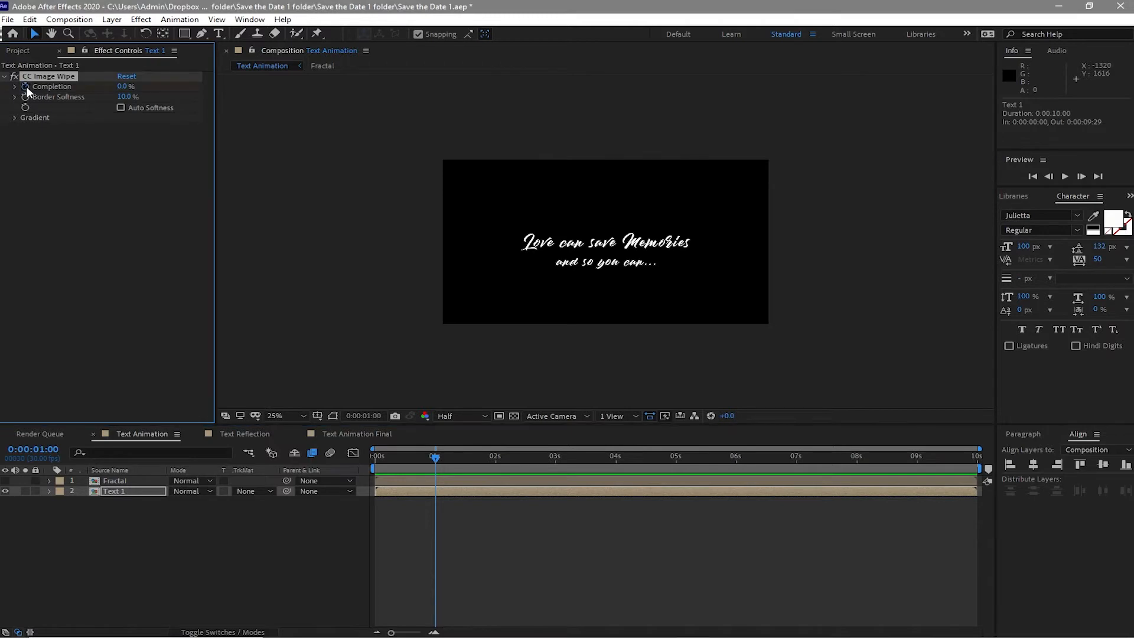
{"action": "left_click", "coordinate": [122, 86]}
{"action": "type", "text": "100"}
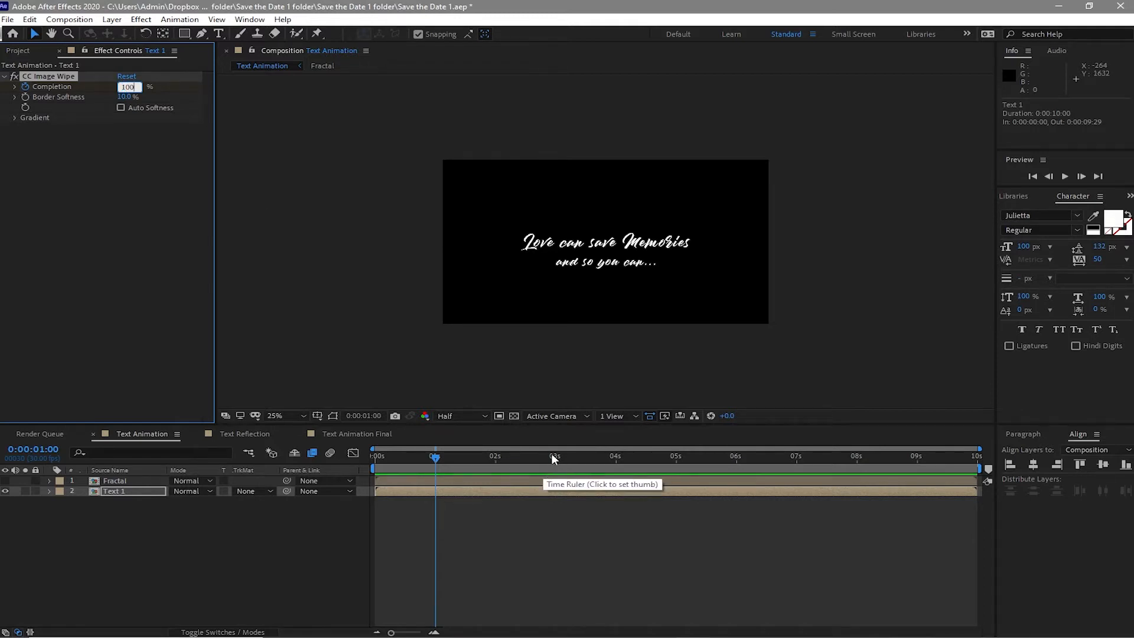
- At 3 seconds, set the CC Image Wipe Completion on Text 1 to 0%
{"action": "left_click_drag", "start_coordinate": [551, 453], "coordinate": [558, 463]}
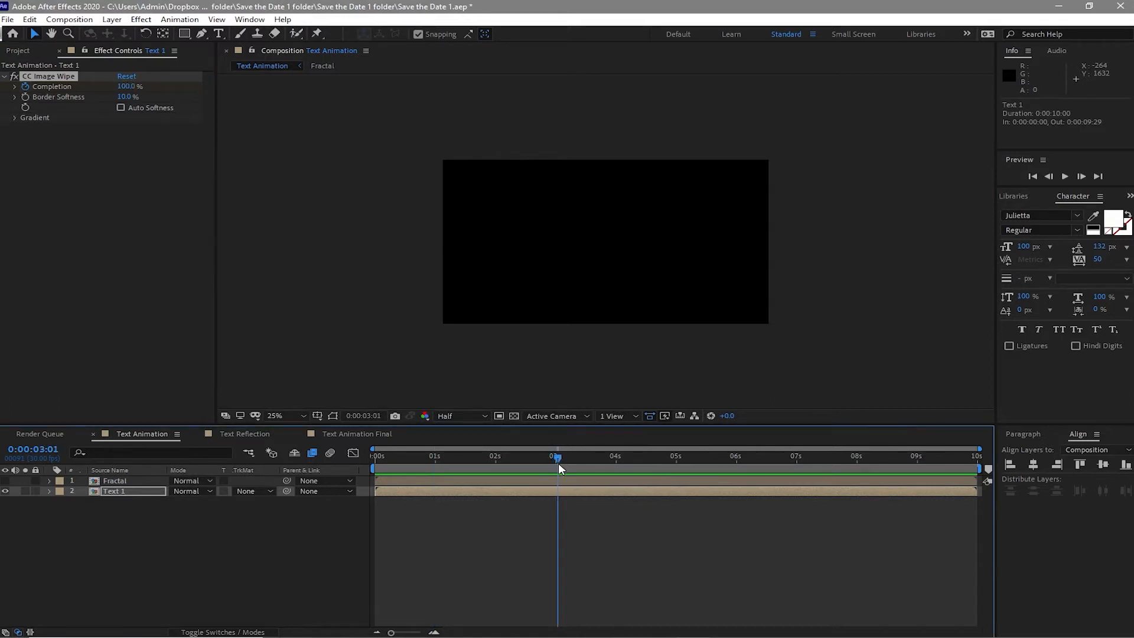
{"action": "left_click", "coordinate": [1048, 176]}
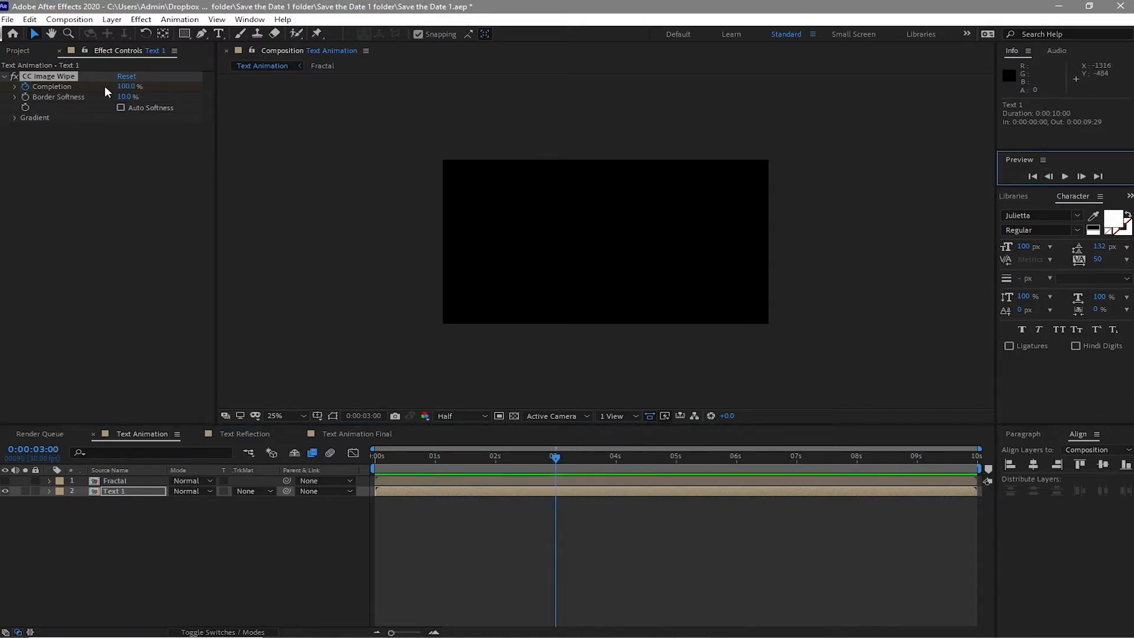
{"action": "left_click", "coordinate": [126, 86]}
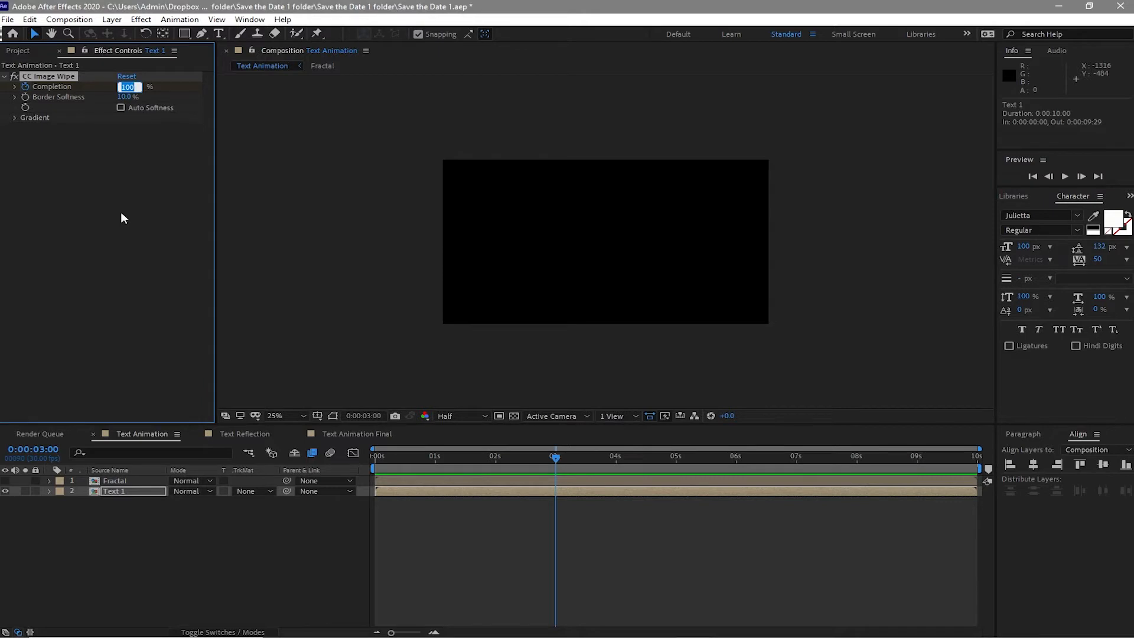
{"action": "type", "text": "0"}
{"action": "left_click", "coordinate": [506, 490]}
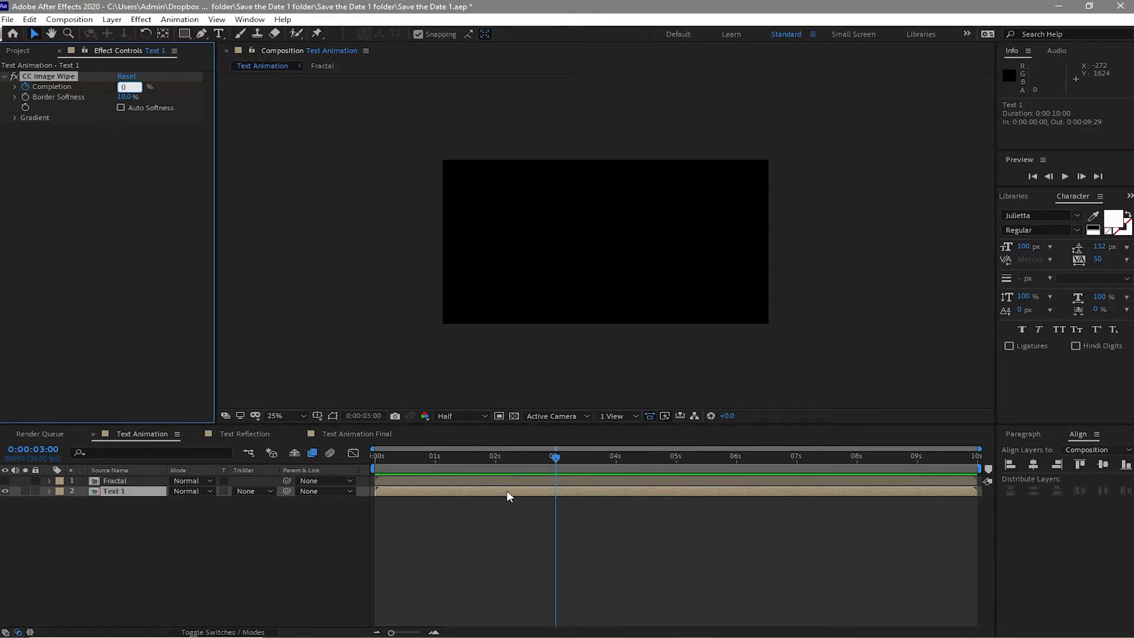
- Reveal the layer's keyframes and add a Completion keyframe at 8 seconds
{"action": "key", "text": "u"}
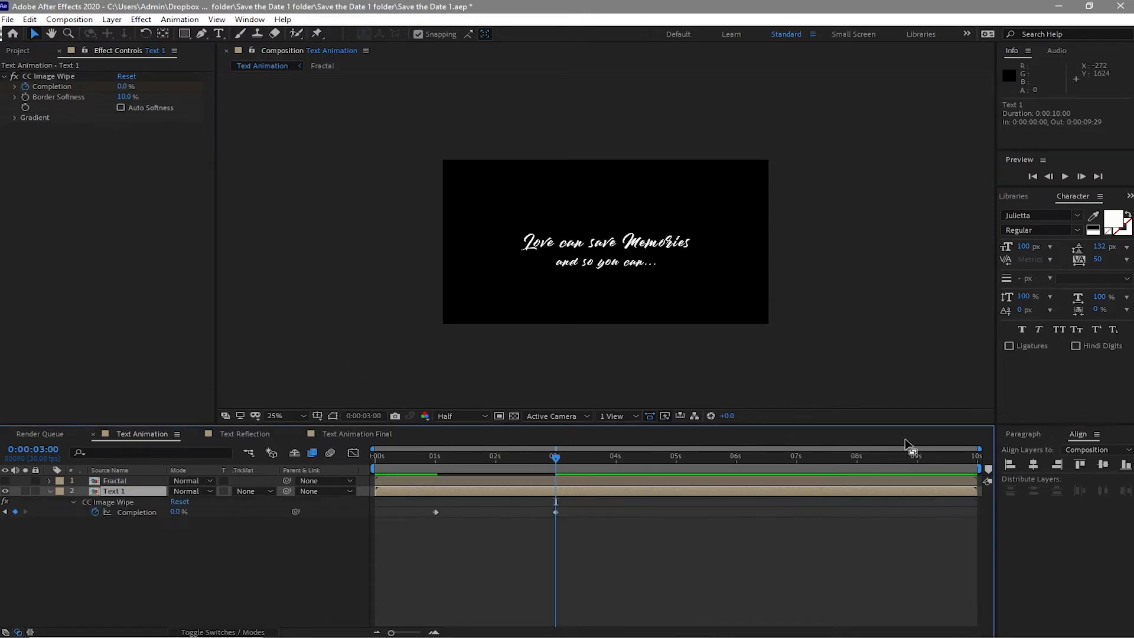
{"action": "left_click", "coordinate": [858, 461]}
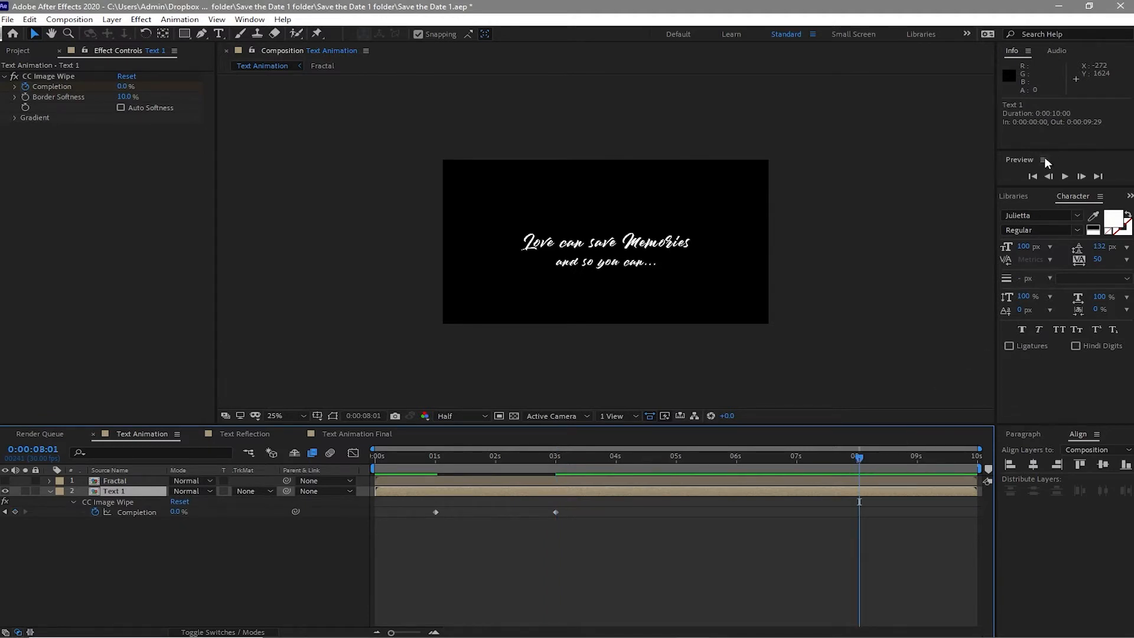
{"action": "left_click", "coordinate": [1049, 176]}
{"action": "left_click", "coordinate": [15, 511]}
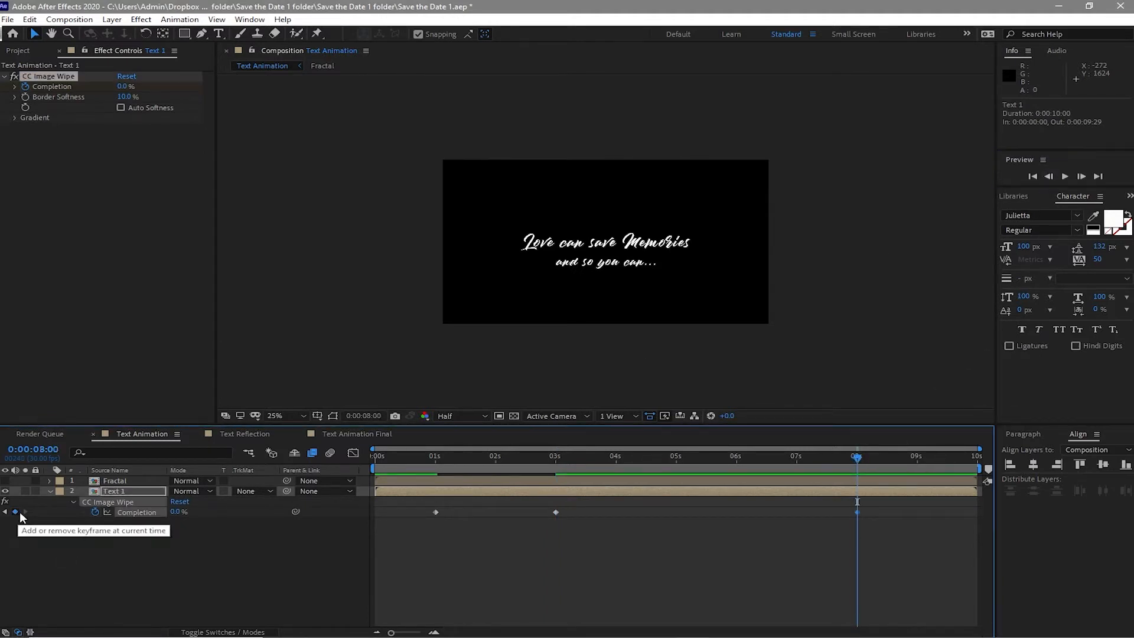
- At the last frame, set Completion to 100%
{"action": "left_click", "coordinate": [975, 459]}
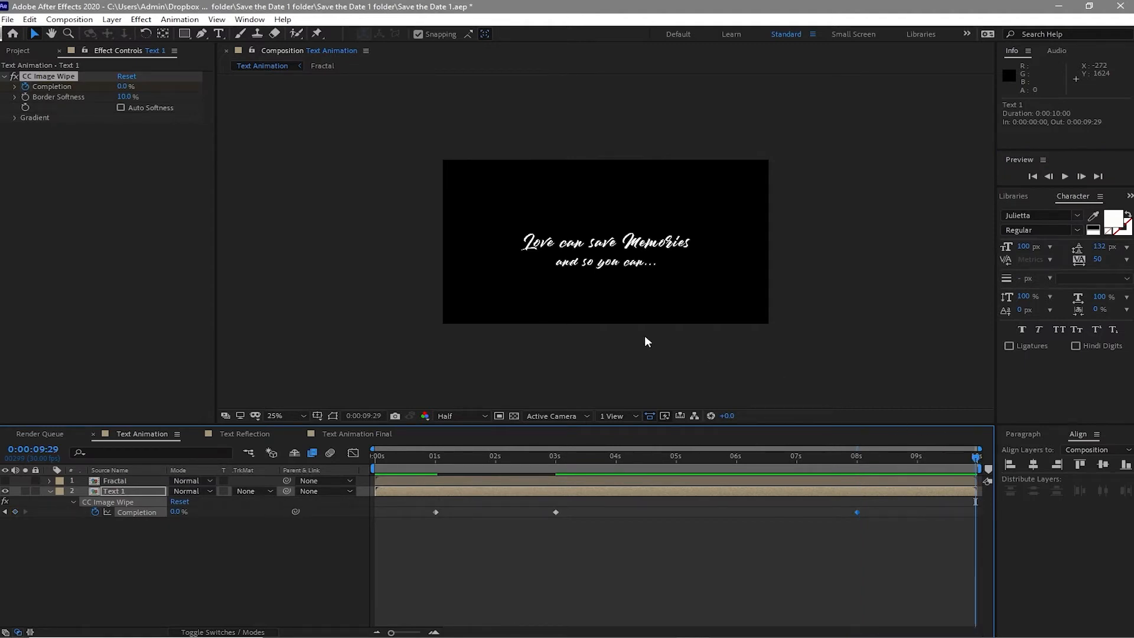
{"action": "left_click", "coordinate": [123, 86]}
{"action": "type", "text": "100"}
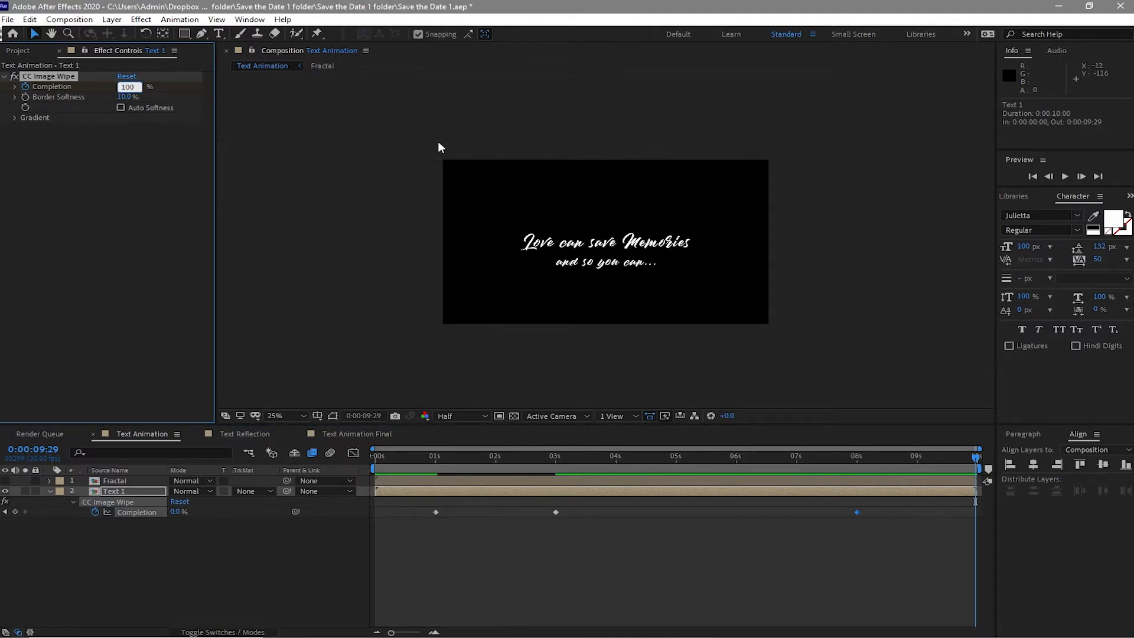
{"action": "key", "text": "Return"}
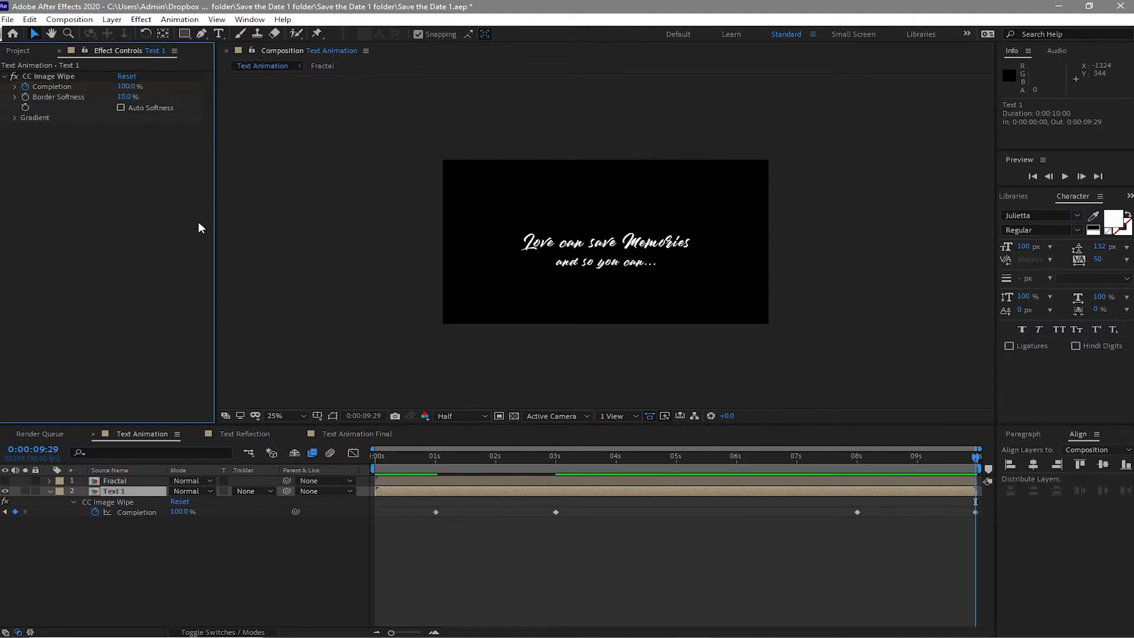
- Create a new adjustment layer in the Text Animation composition
{"action": "left_click", "coordinate": [112, 19]}
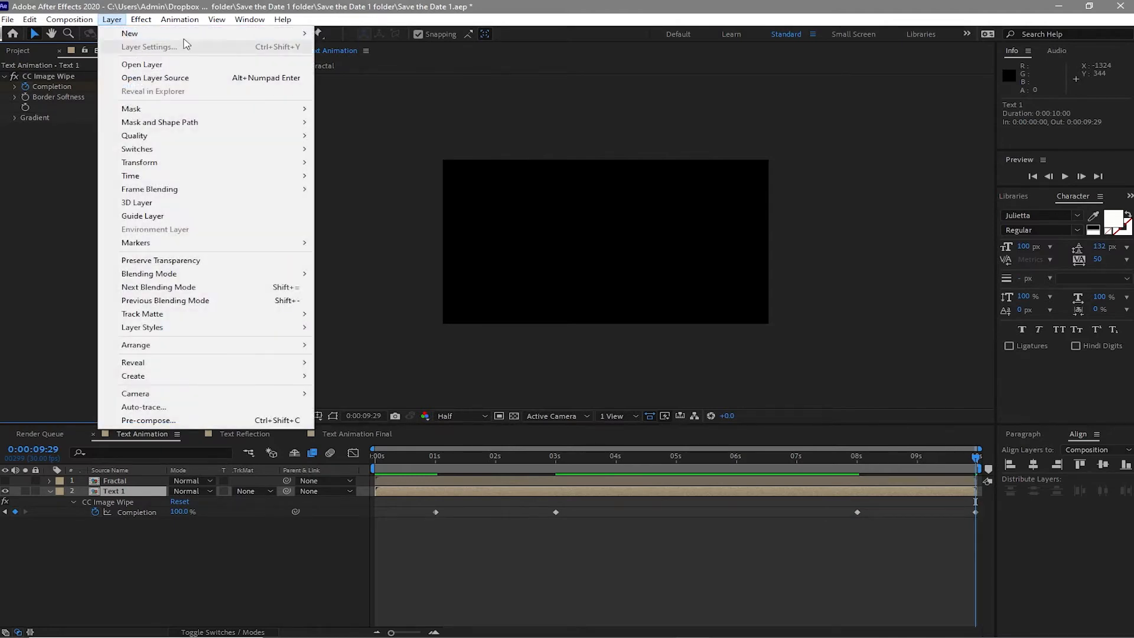
{"action": "key", "text": "Escape"}
{"action": "left_click", "coordinate": [282, 19]}
{"action": "mouse_move", "coordinate": [111, 19]}
{"action": "mouse_move", "coordinate": [306, 33]}
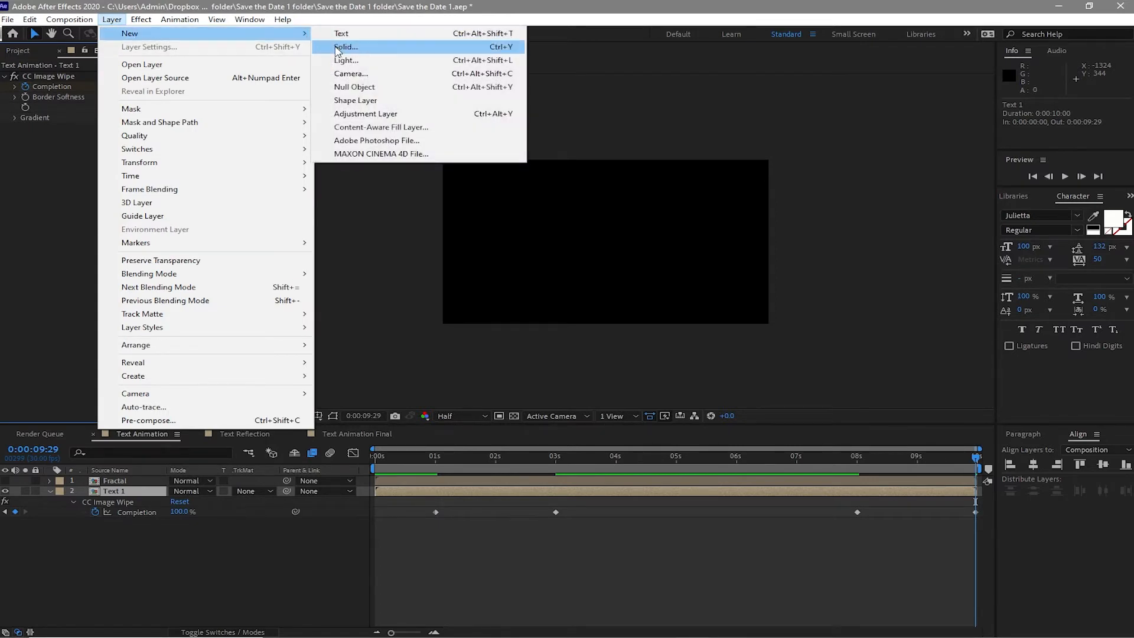
{"action": "left_click", "coordinate": [379, 117]}
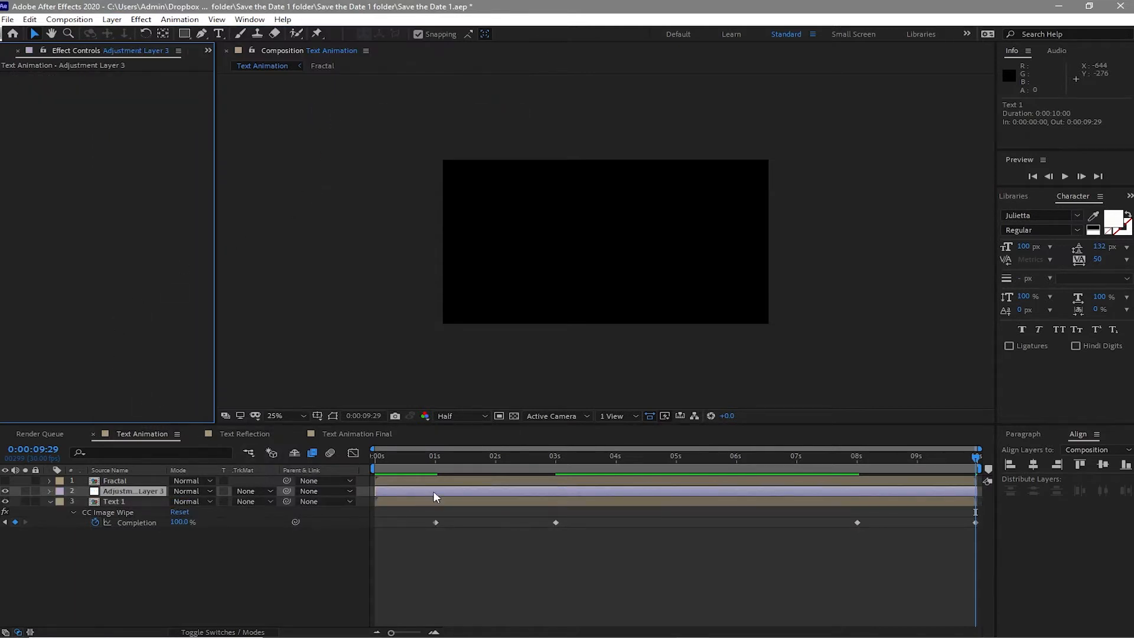
- Trim the adjustment layer to start at 1 second, split it at about 5 seconds, and delete the later part
{"action": "left_click_drag", "start_coordinate": [459, 459], "coordinate": [435, 460]}
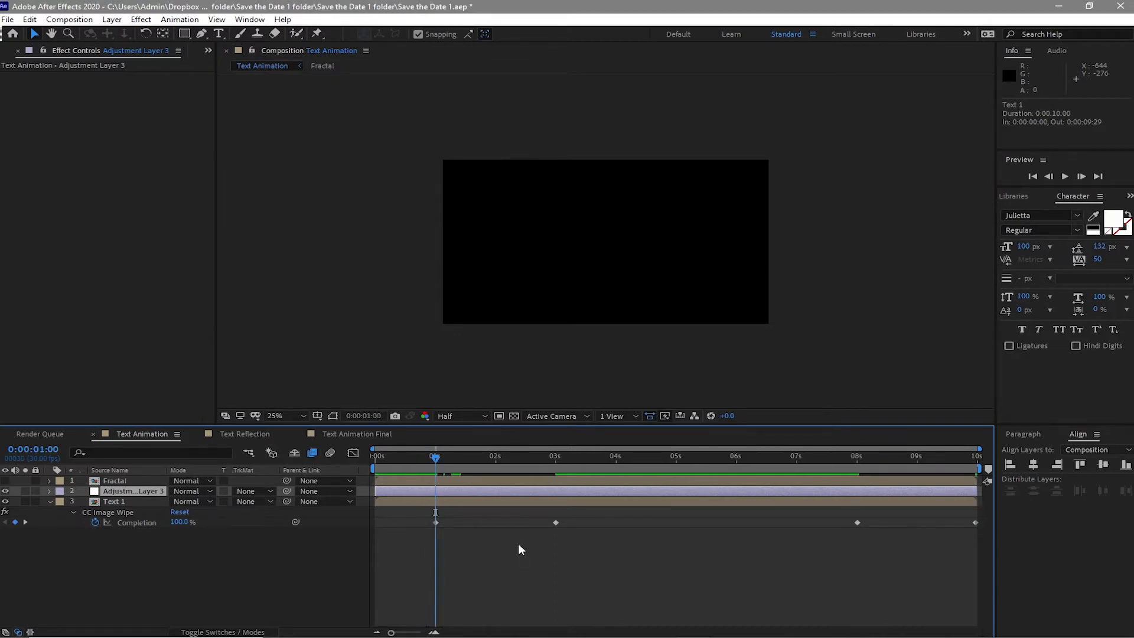
{"action": "key", "text": "alt+bracketleft"}
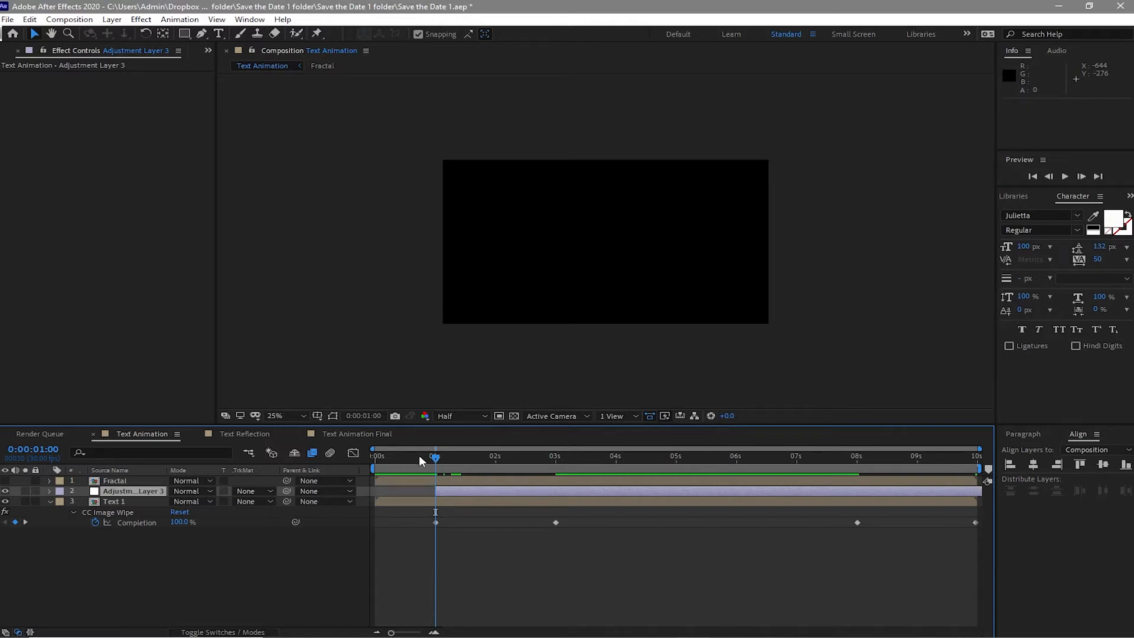
{"action": "left_click_drag", "start_coordinate": [437, 463], "coordinate": [678, 484]}
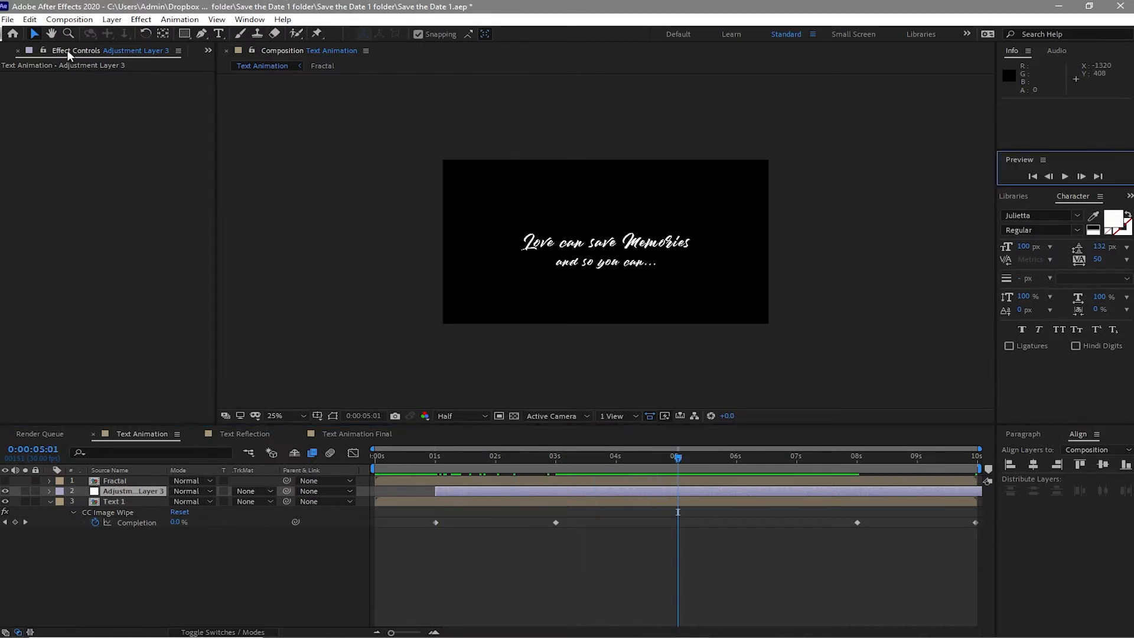
{"action": "left_click", "coordinate": [26, 20]}
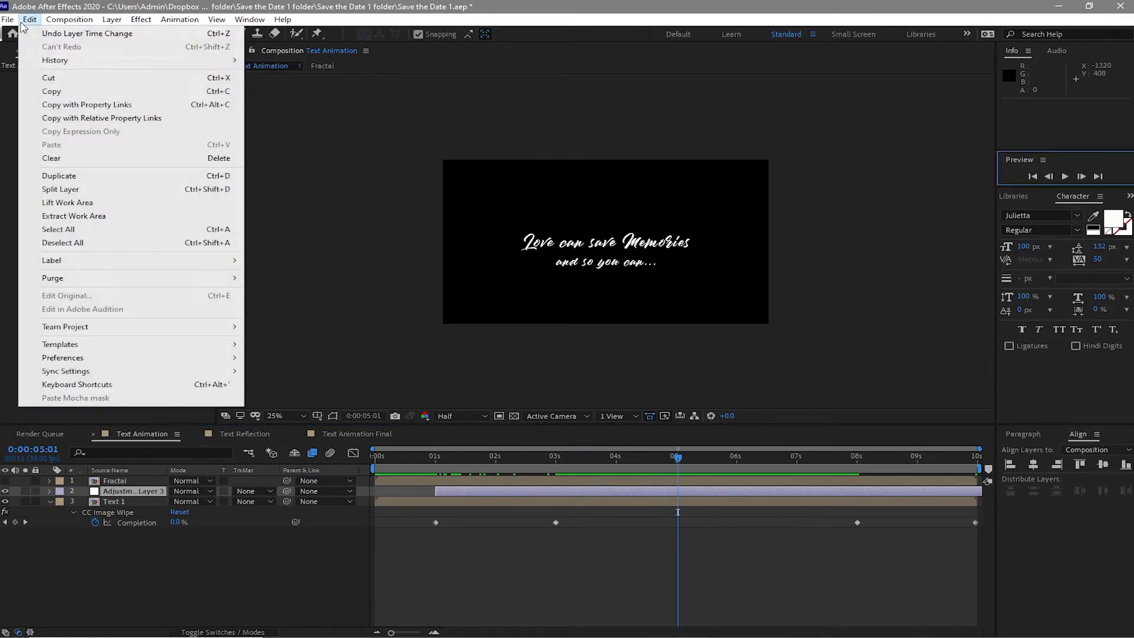
{"action": "left_click", "coordinate": [47, 189]}
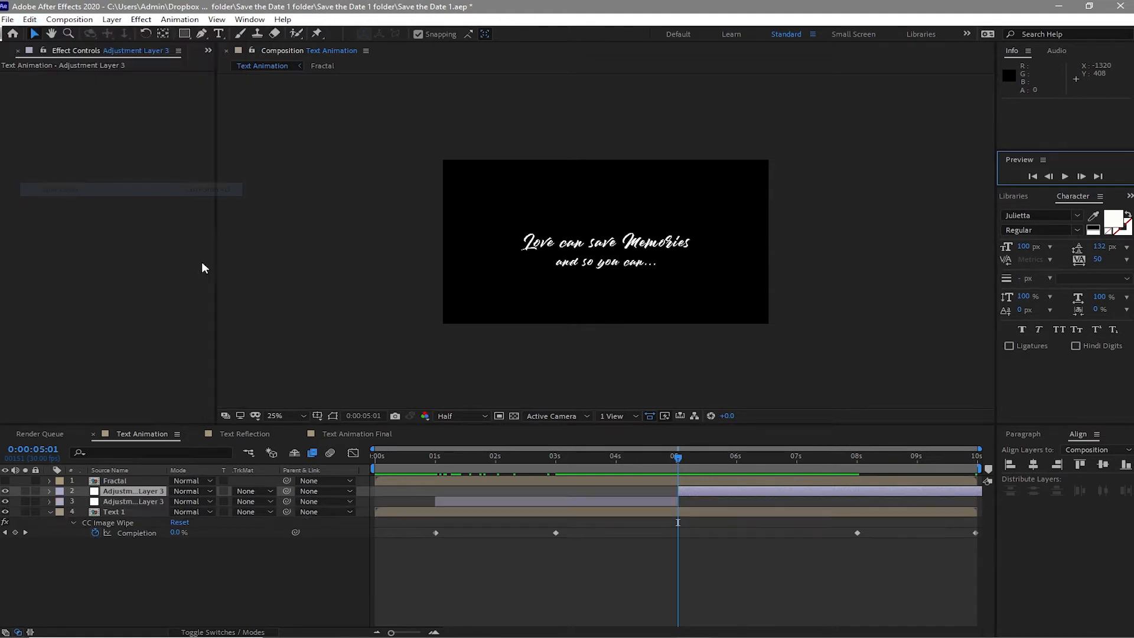
{"action": "left_click", "coordinate": [716, 494]}
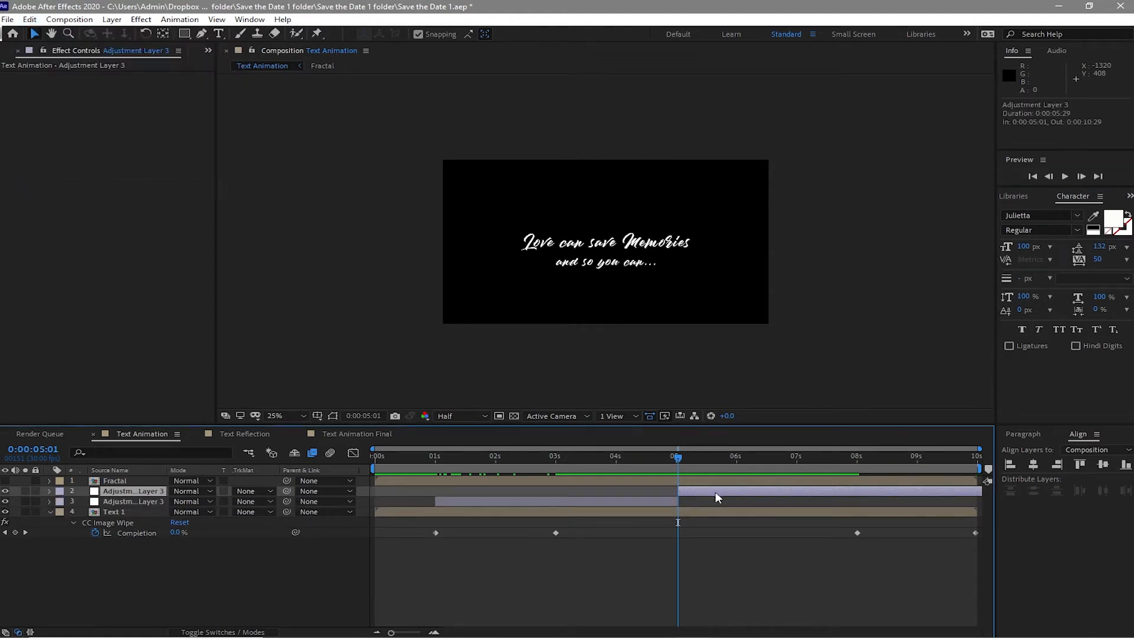
{"action": "key", "text": "Delete"}
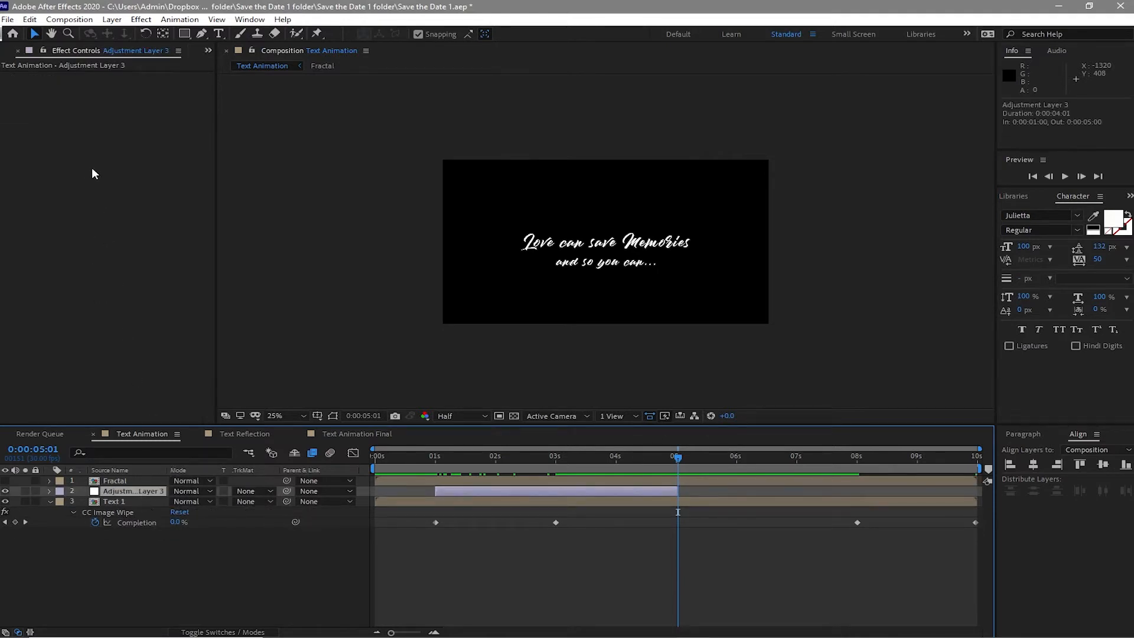
- Apply the Turbulent Displace effect from Distort to the adjustment layer
{"action": "left_click", "coordinate": [145, 20]}
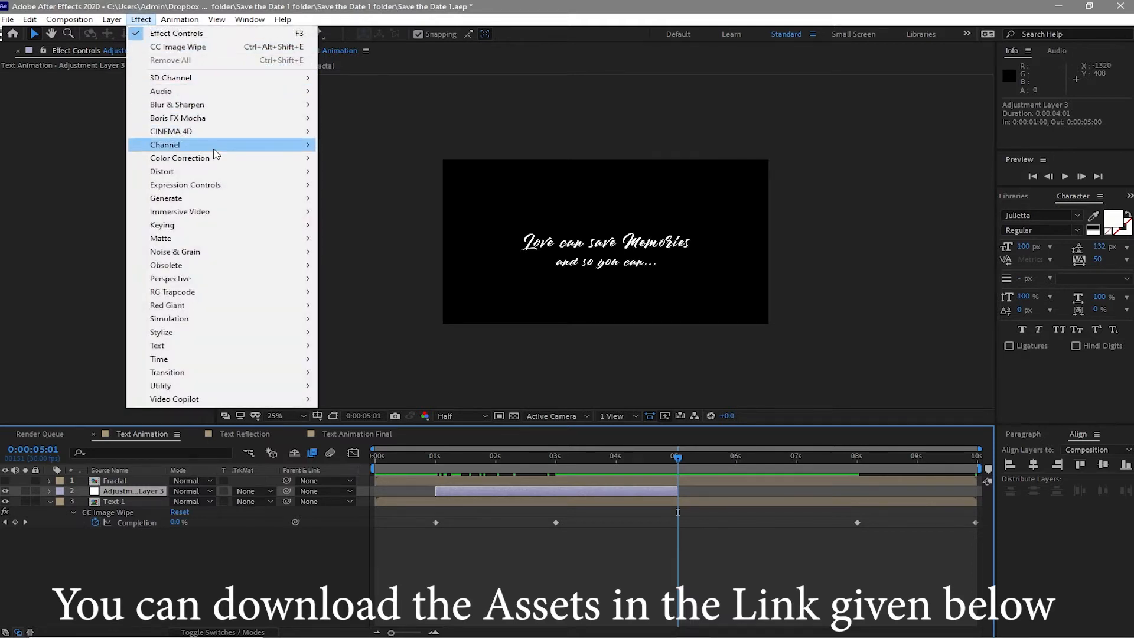
{"action": "mouse_move", "coordinate": [252, 224]}
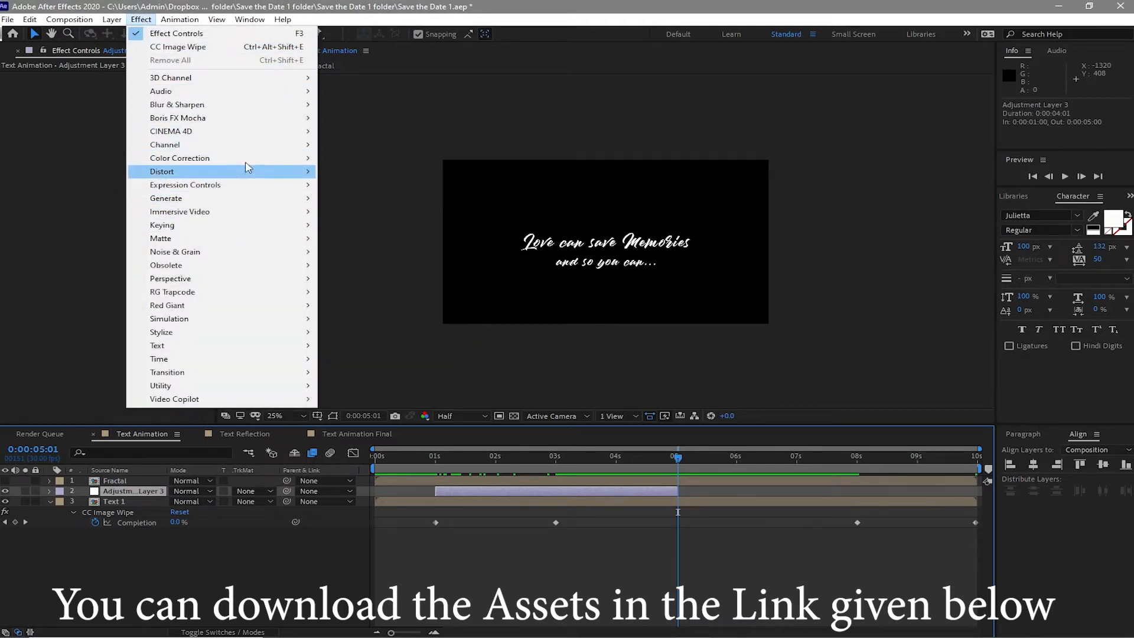
{"action": "mouse_move", "coordinate": [258, 179]}
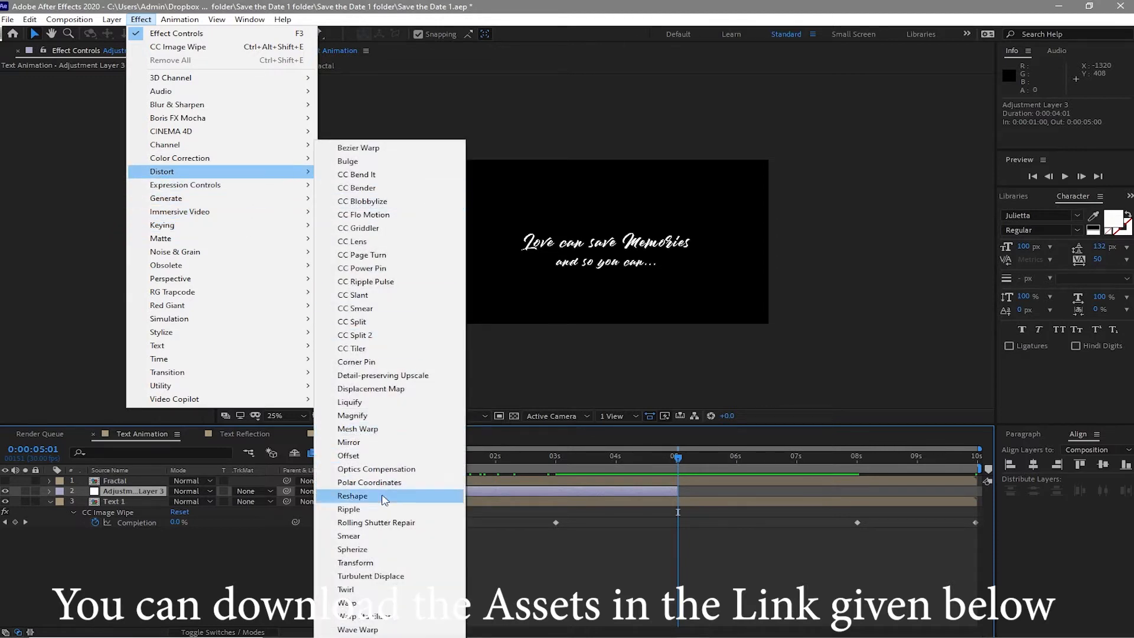
{"action": "left_click", "coordinate": [371, 576]}
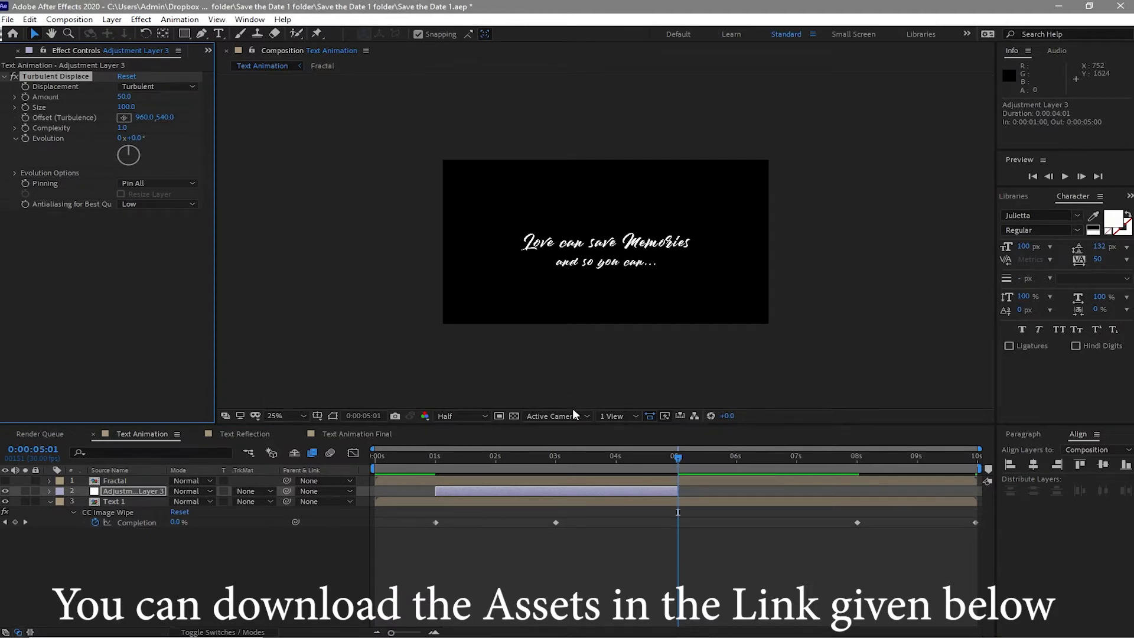
- At 1 second, set the Turbulent Displace Amount to 0
{"action": "left_click_drag", "start_coordinate": [677, 456], "coordinate": [437, 454]}
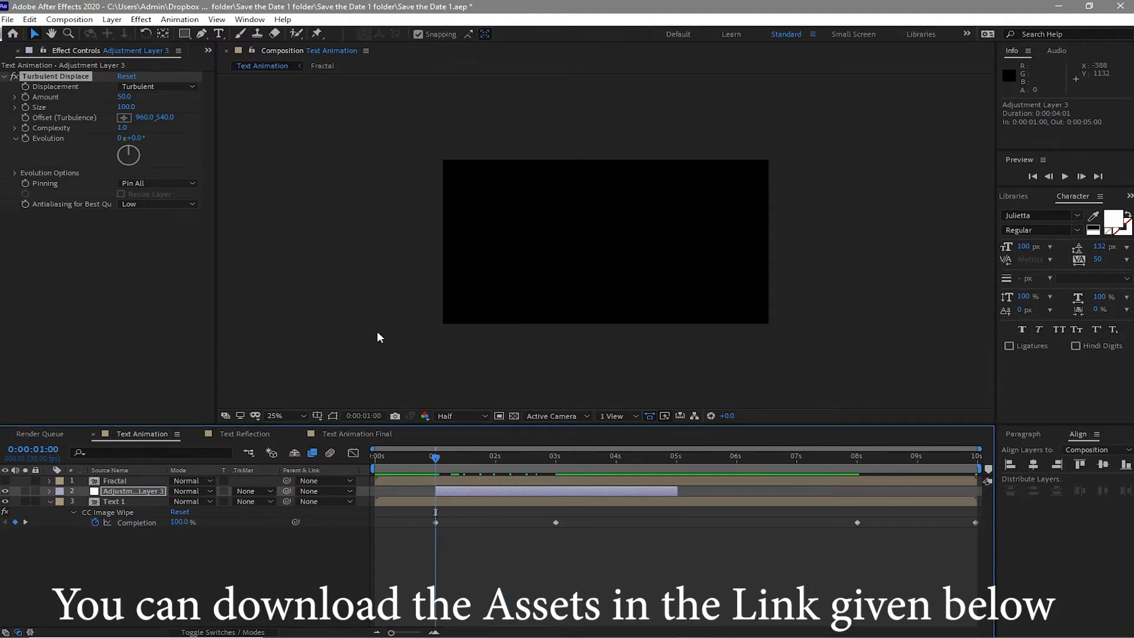
{"action": "left_click", "coordinate": [125, 100]}
{"action": "type", "text": "0"}
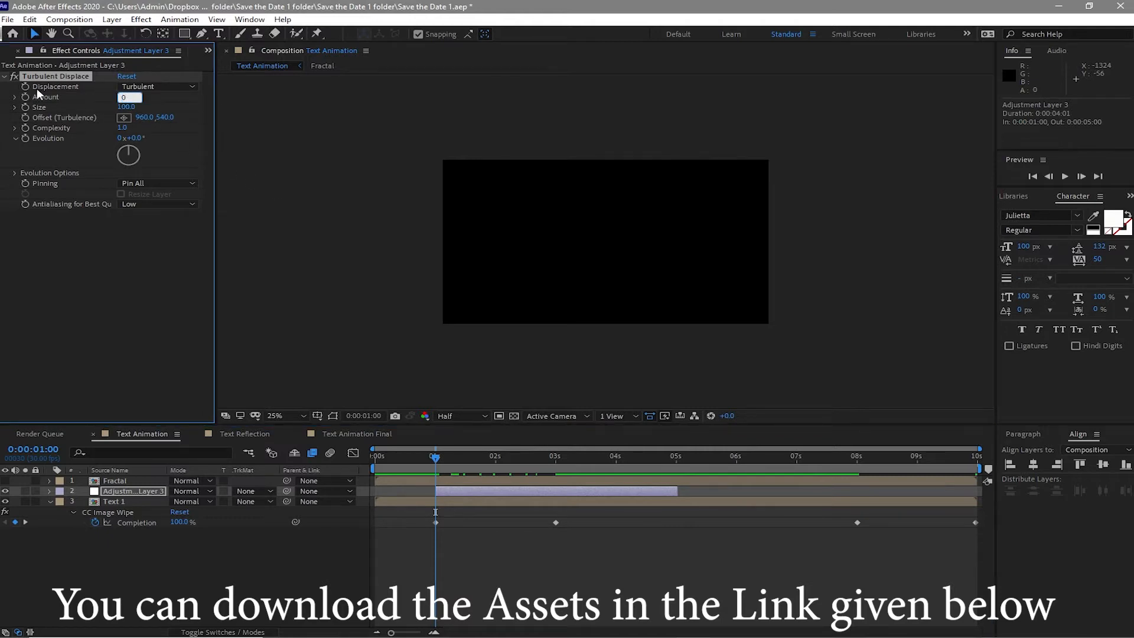
{"action": "key", "text": "Return"}
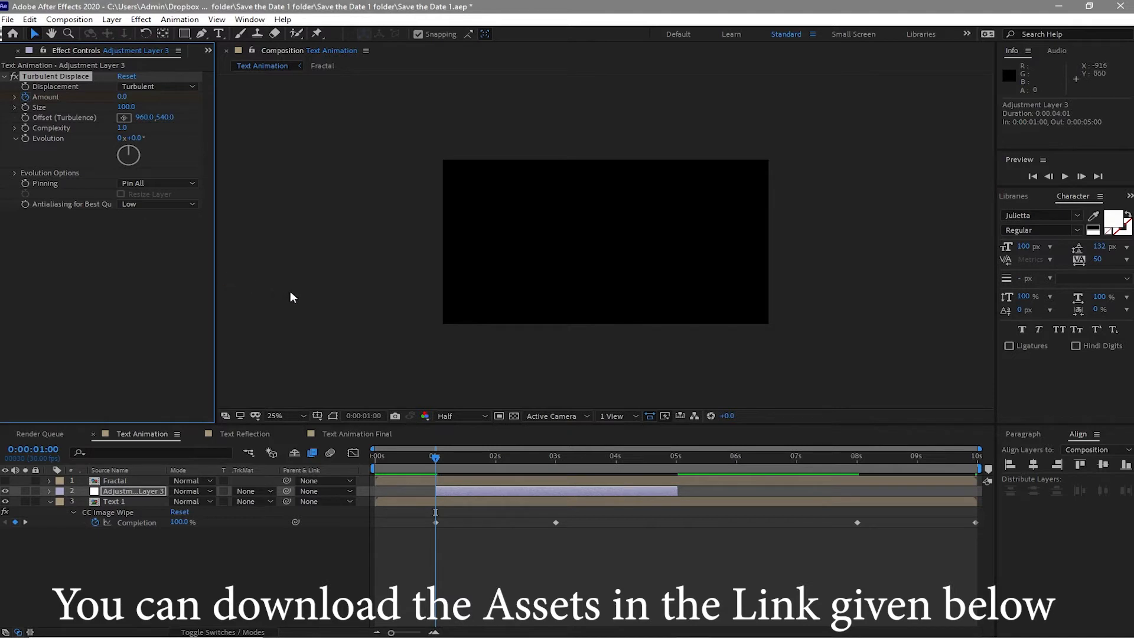
- At 3 seconds, set the Turbulent Displace Amount to 50
{"action": "left_click", "coordinate": [555, 462]}
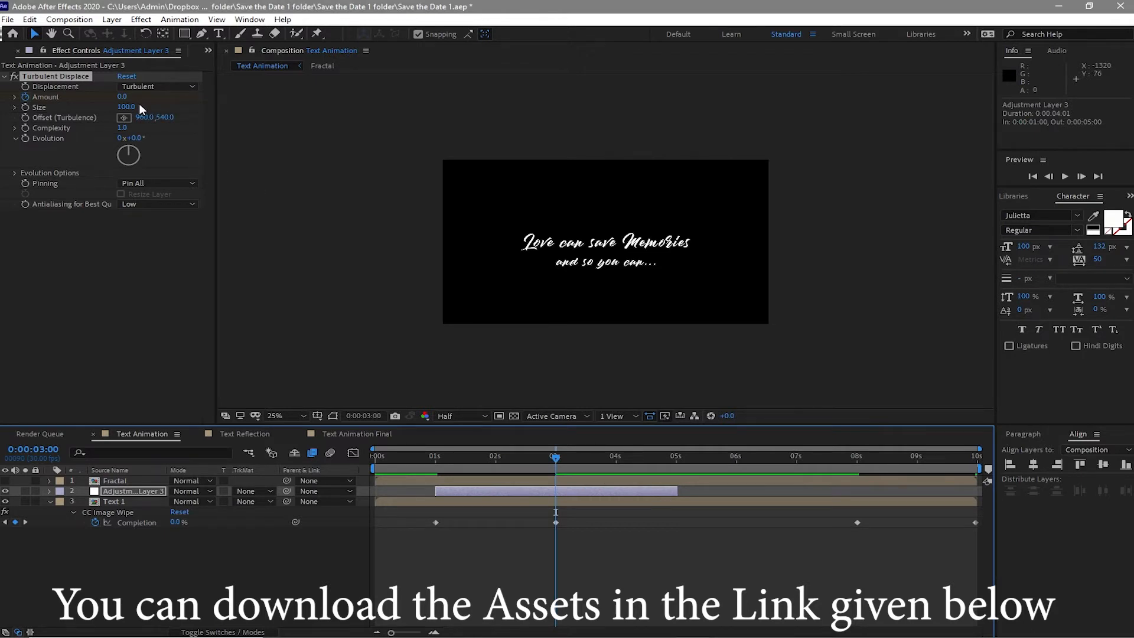
{"action": "left_click", "coordinate": [122, 97]}
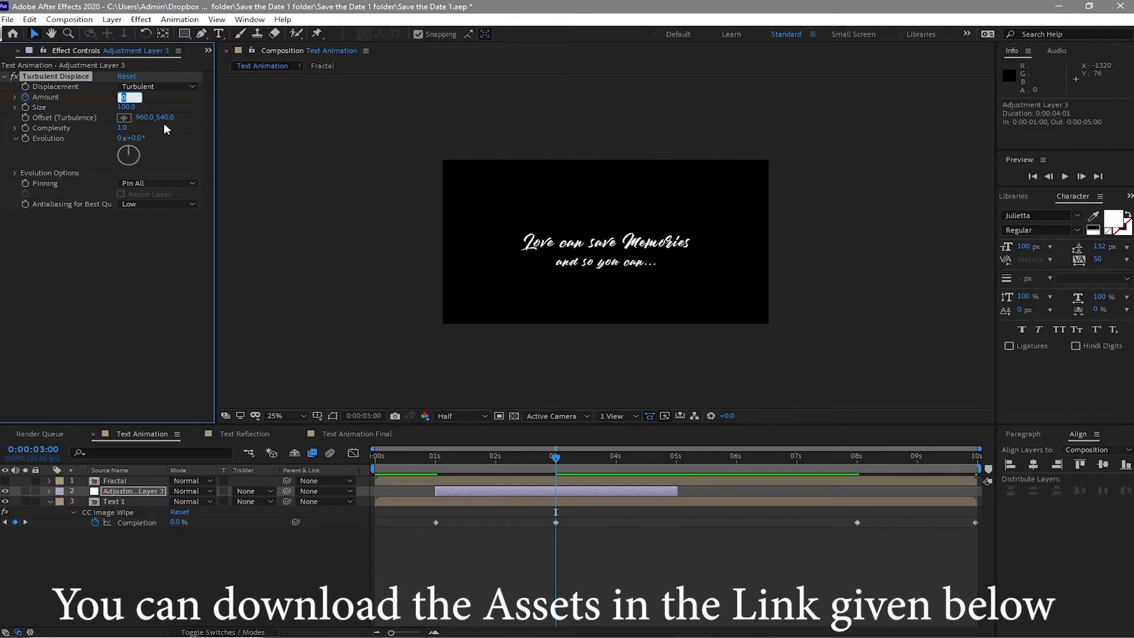
{"action": "type", "text": "5"}
- At 5 seconds, set the Turbulent Displace Amount to 0
{"action": "left_click_drag", "start_coordinate": [560, 460], "coordinate": [677, 485]}
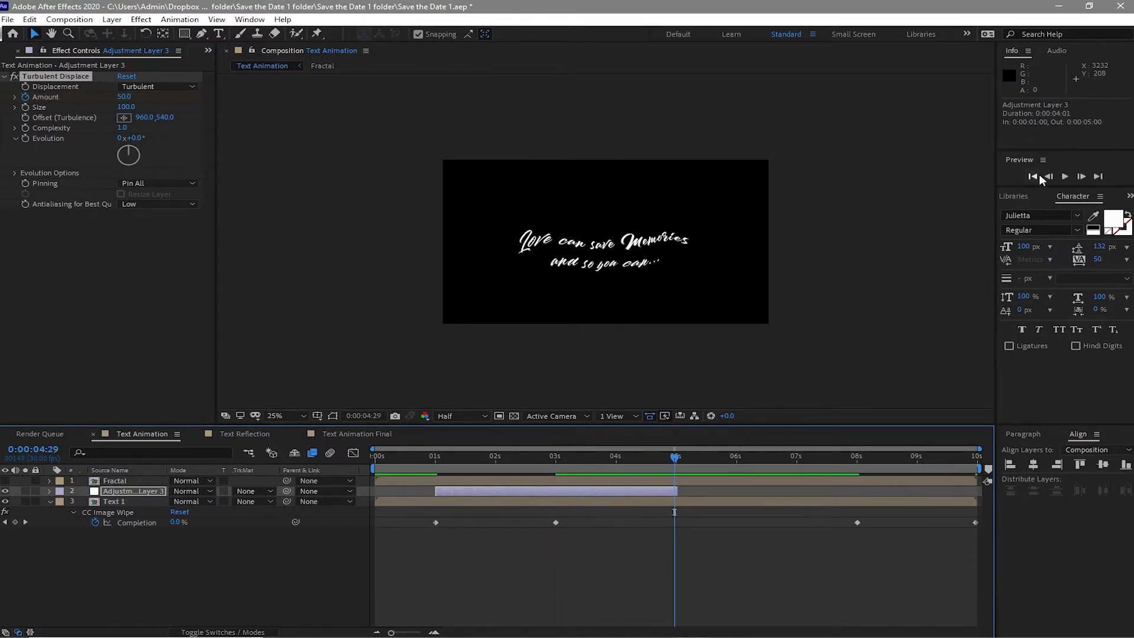
{"action": "left_click", "coordinate": [1080, 178]}
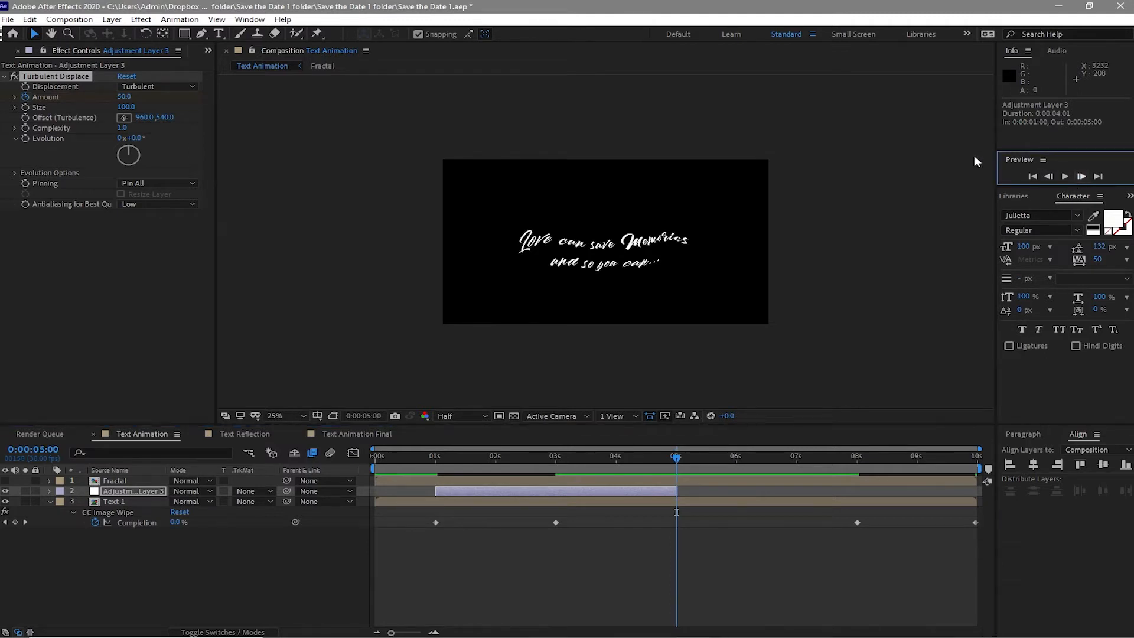
{"action": "left_click", "coordinate": [124, 96]}
{"action": "type", "text": "0"}
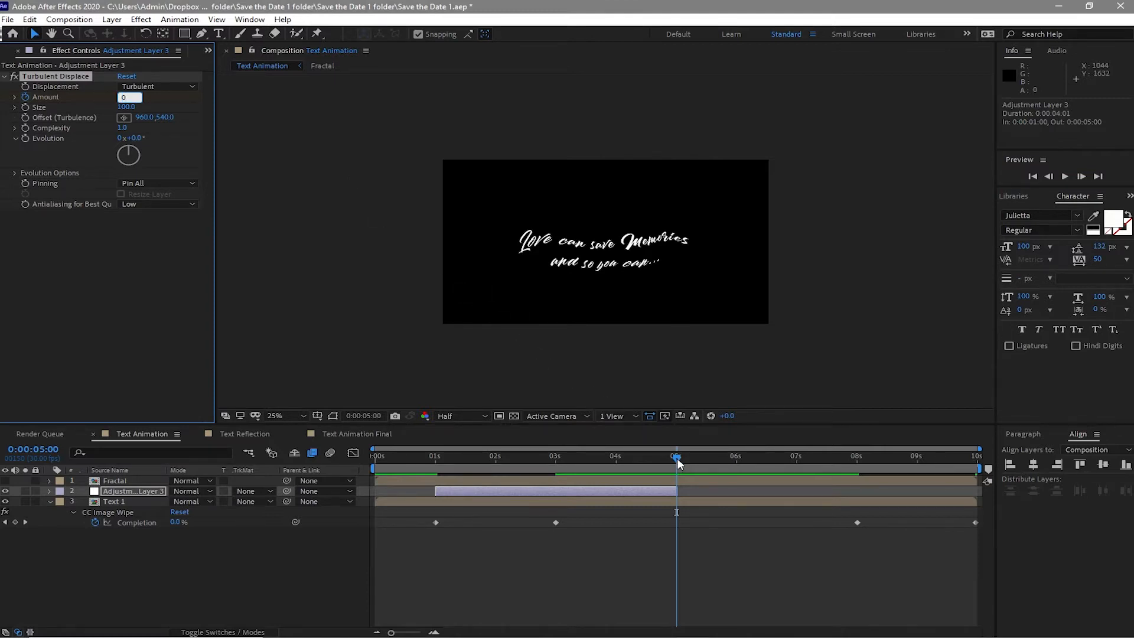
- Set the CC Image Wipe gradient layer on Text 1 to the Fractal layer and scrub to preview the wipe
{"action": "left_click_drag", "start_coordinate": [677, 457], "coordinate": [425, 458]}
{"action": "left_click", "coordinate": [125, 502]}
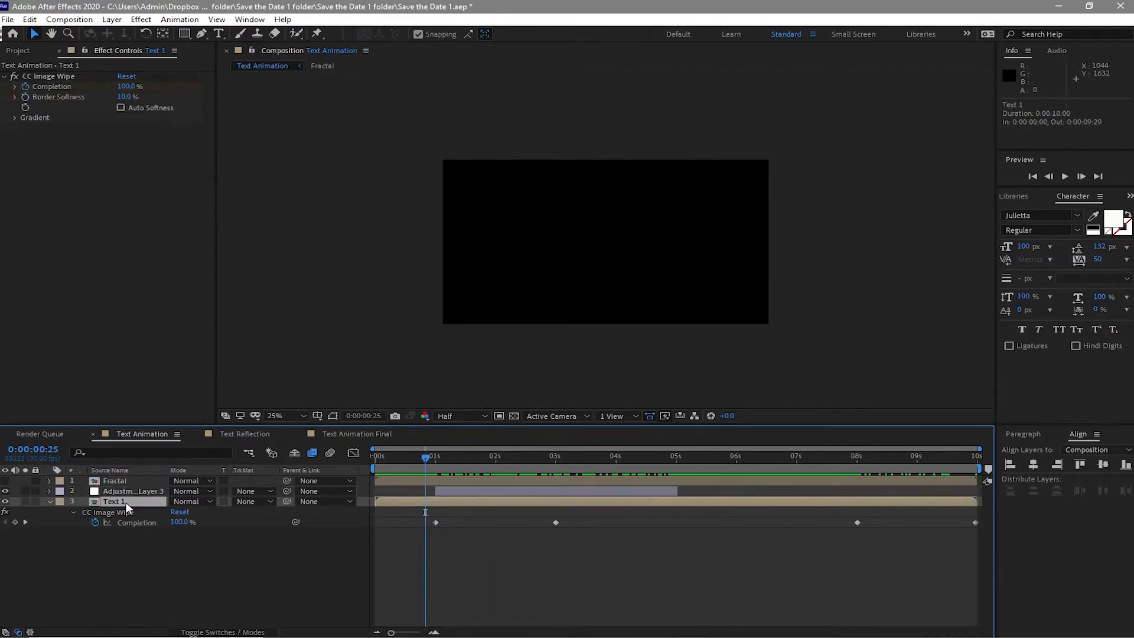
{"action": "left_click", "coordinate": [15, 118]}
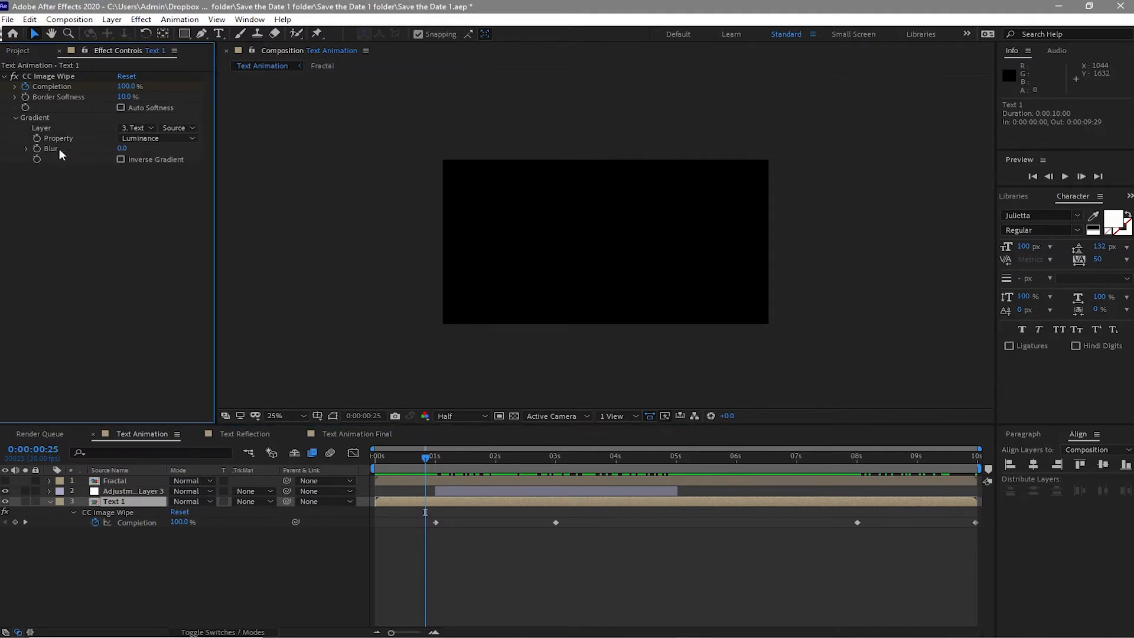
{"action": "left_click", "coordinate": [142, 128]}
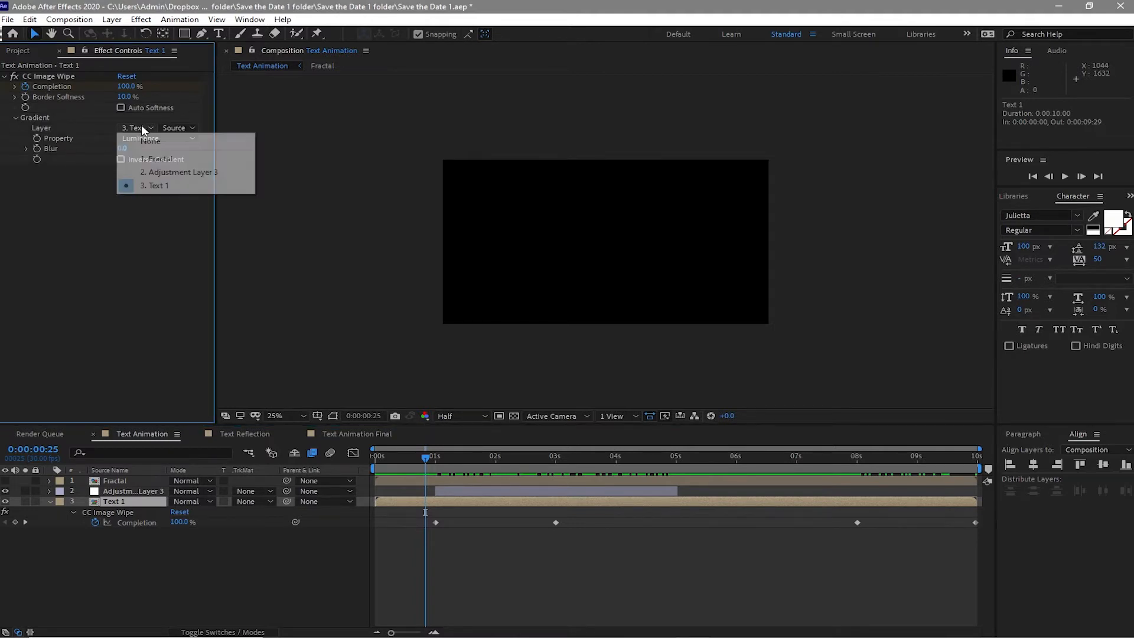
{"action": "left_click", "coordinate": [155, 162]}
{"action": "left_click_drag", "start_coordinate": [413, 450], "coordinate": [890, 449]}
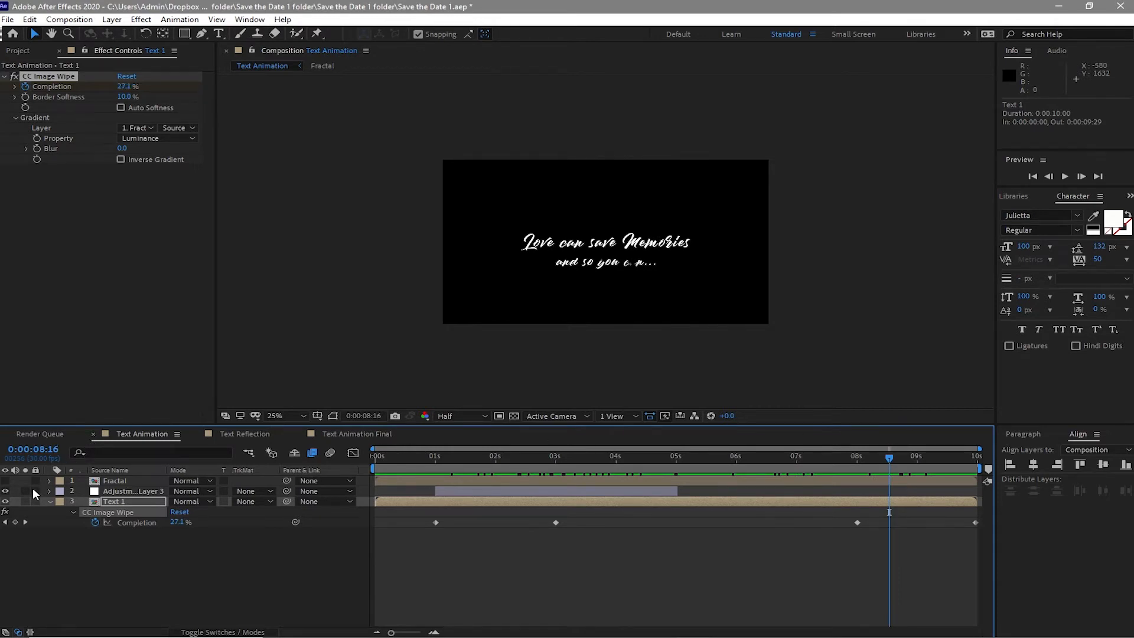
- Close the Text Animation timeline and add the MOUNTA~1.JPG image from the Assets Image folder to the Text Reflection composition
{"action": "left_click", "coordinate": [49, 502]}
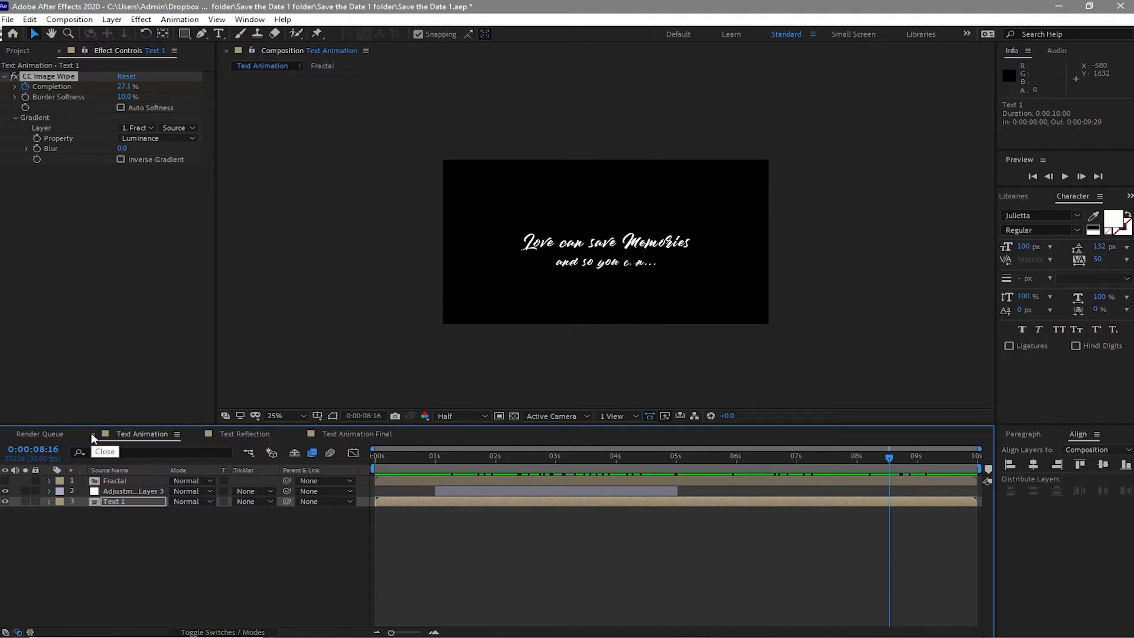
{"action": "left_click", "coordinate": [92, 433]}
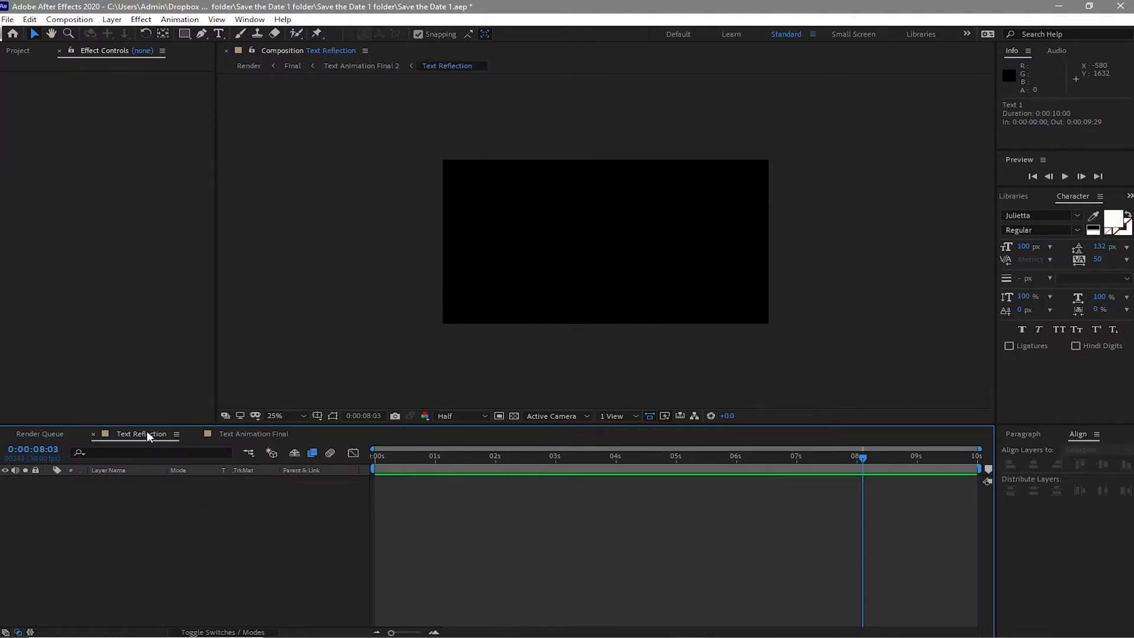
{"action": "left_click", "coordinate": [18, 51]}
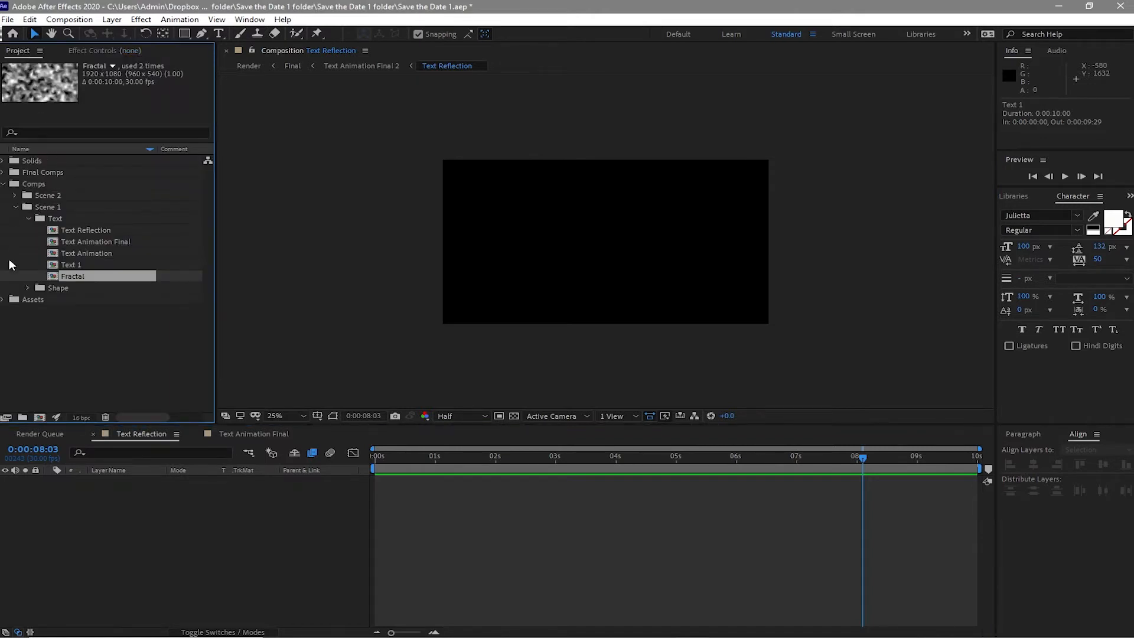
{"action": "left_click", "coordinate": [2, 300]}
{"action": "left_click", "coordinate": [16, 334]}
{"action": "left_click_drag", "start_coordinate": [76, 345], "coordinate": [139, 487]}
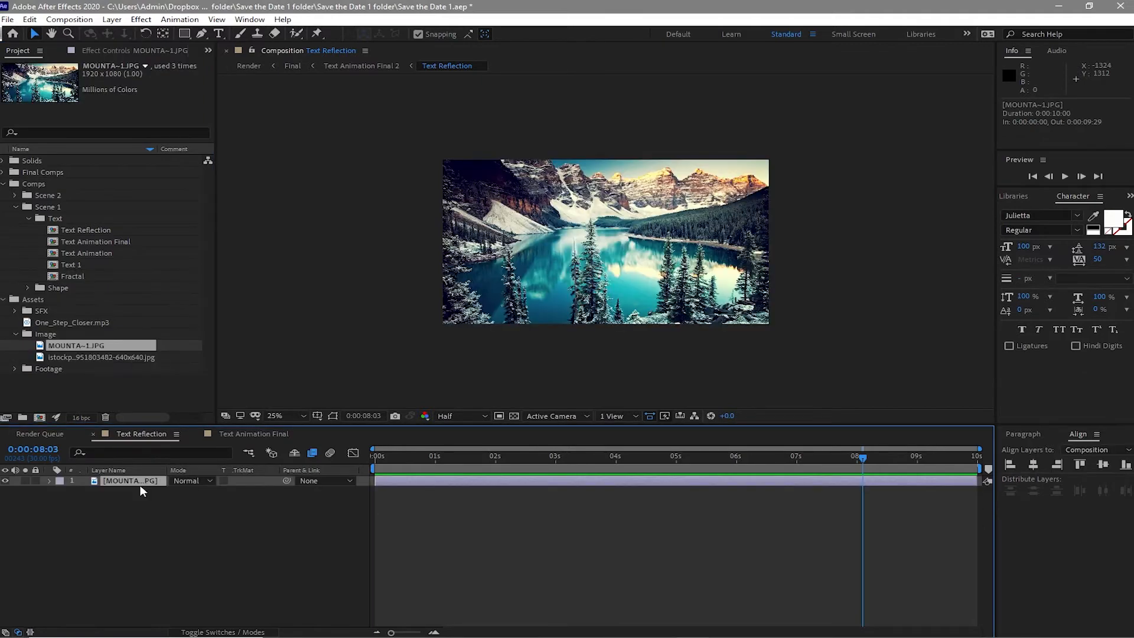
- Apply the Motion Tile effect from Stylize to the mountain image layer
{"action": "left_click", "coordinate": [141, 19]}
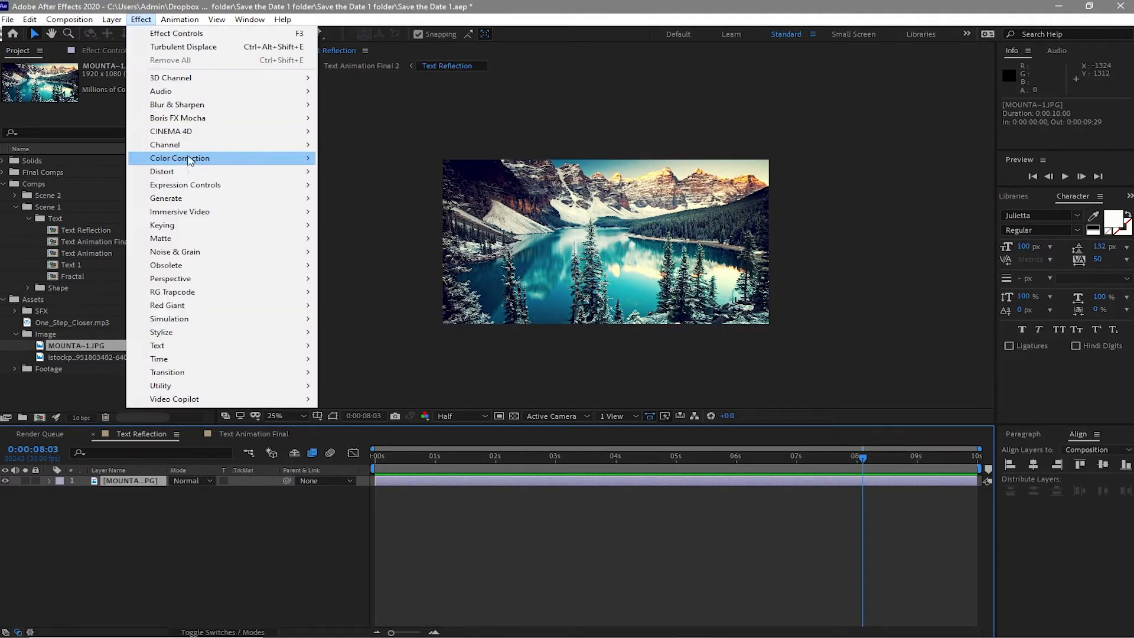
{"action": "mouse_move", "coordinate": [189, 161]}
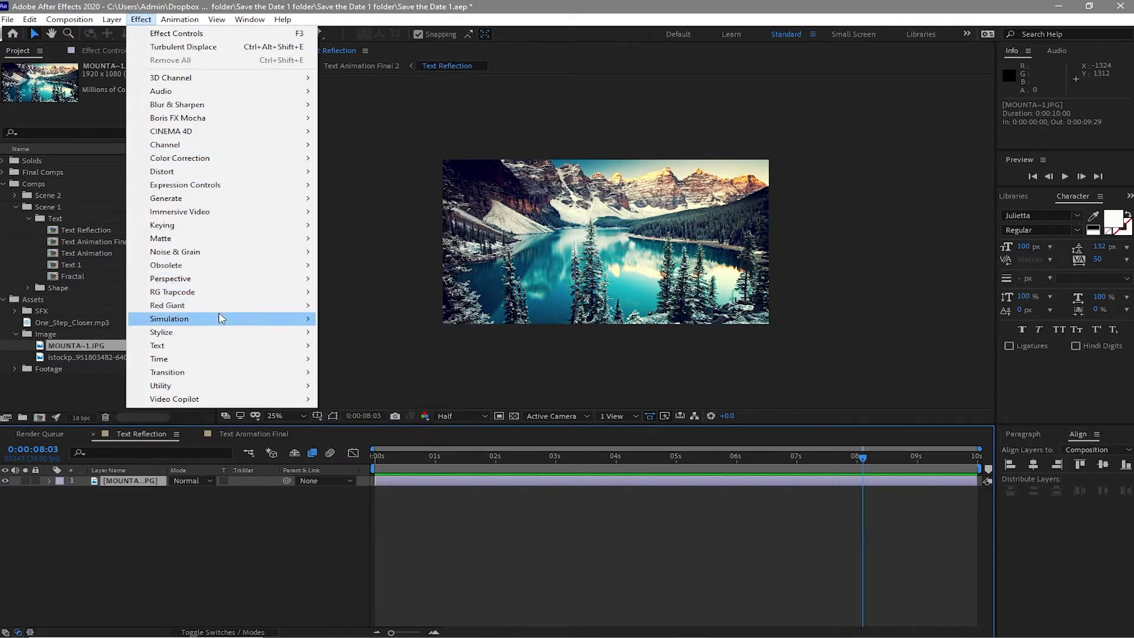
{"action": "mouse_move", "coordinate": [234, 338]}
{"action": "left_click", "coordinate": [347, 254]}
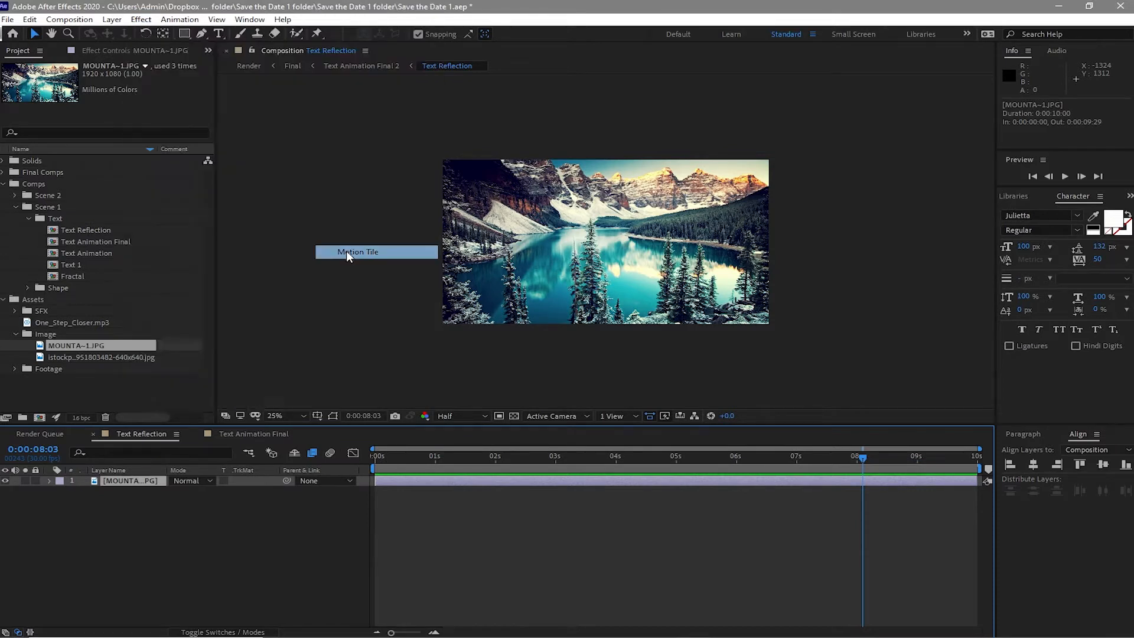
- Set the Motion Tile Output Width to 800 and Output Height to 200
{"action": "left_click", "coordinate": [126, 117]}
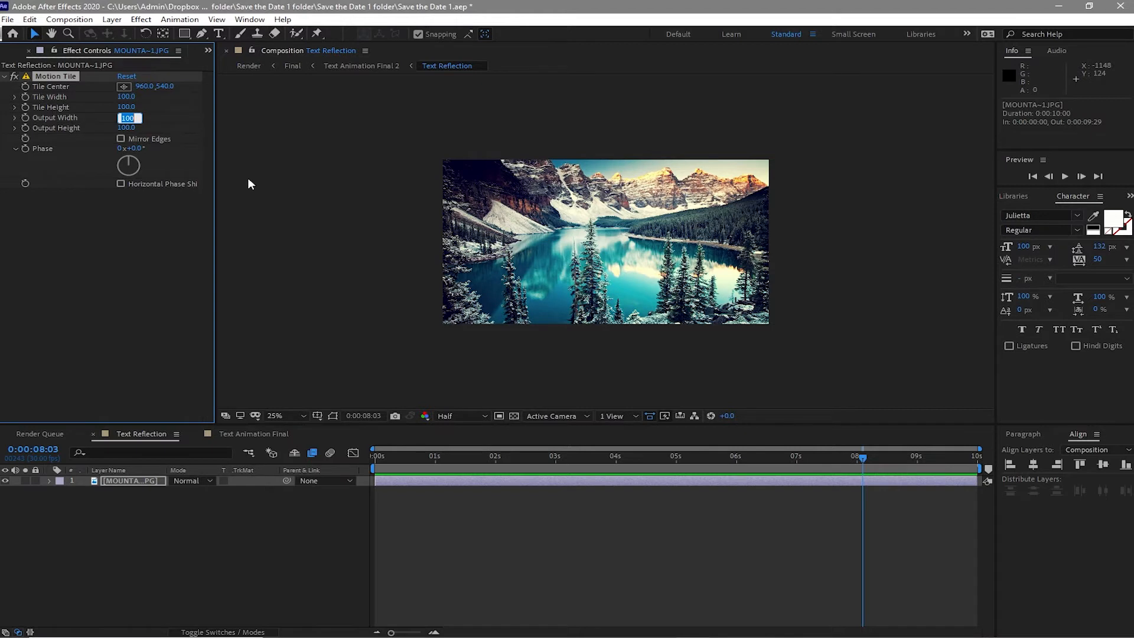
{"action": "type", "text": "800"}
{"action": "left_click", "coordinate": [126, 128]}
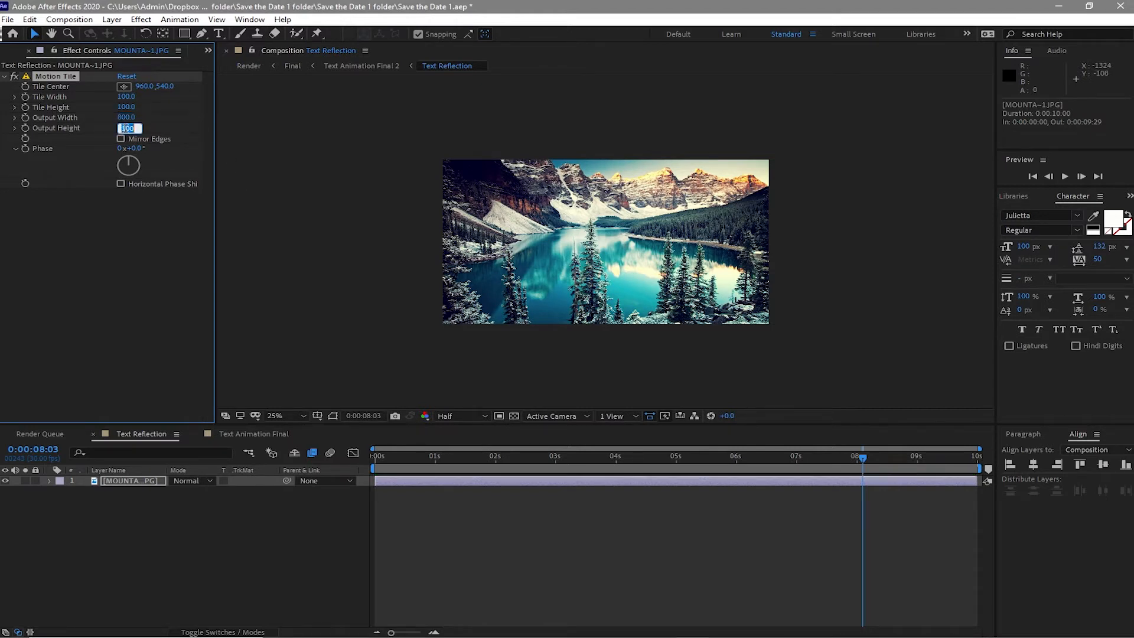
{"action": "type", "text": "2"}
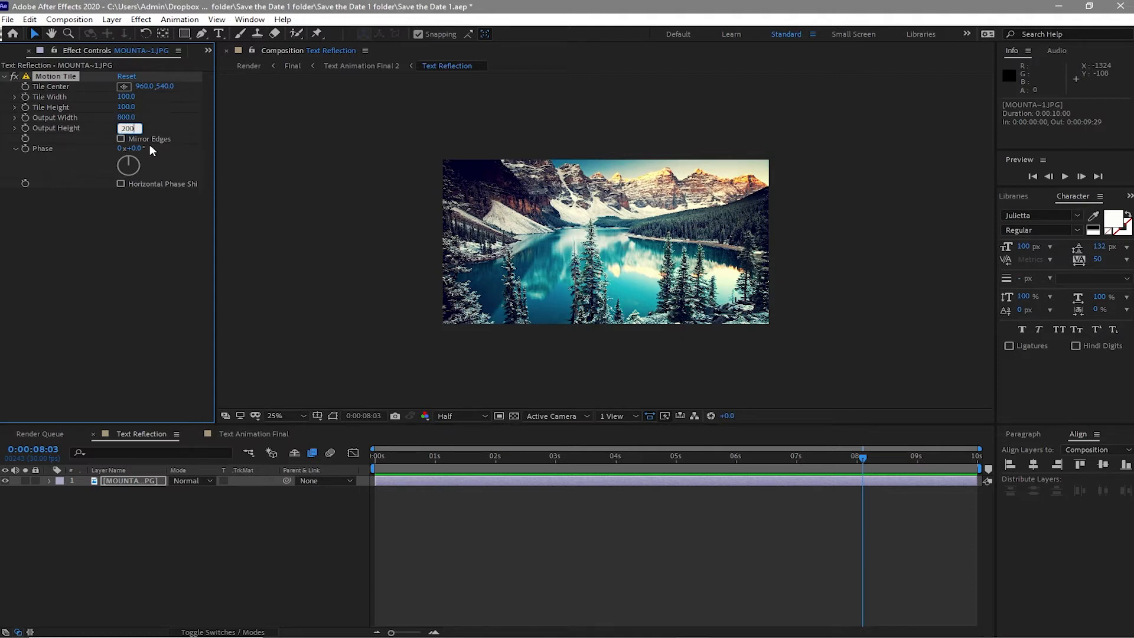
{"action": "type", "text": "00"}
- Keyframe the image's Position at 0 seconds, then set its X position to -1300 at the end of the timeline
{"action": "left_click", "coordinate": [150, 481]}
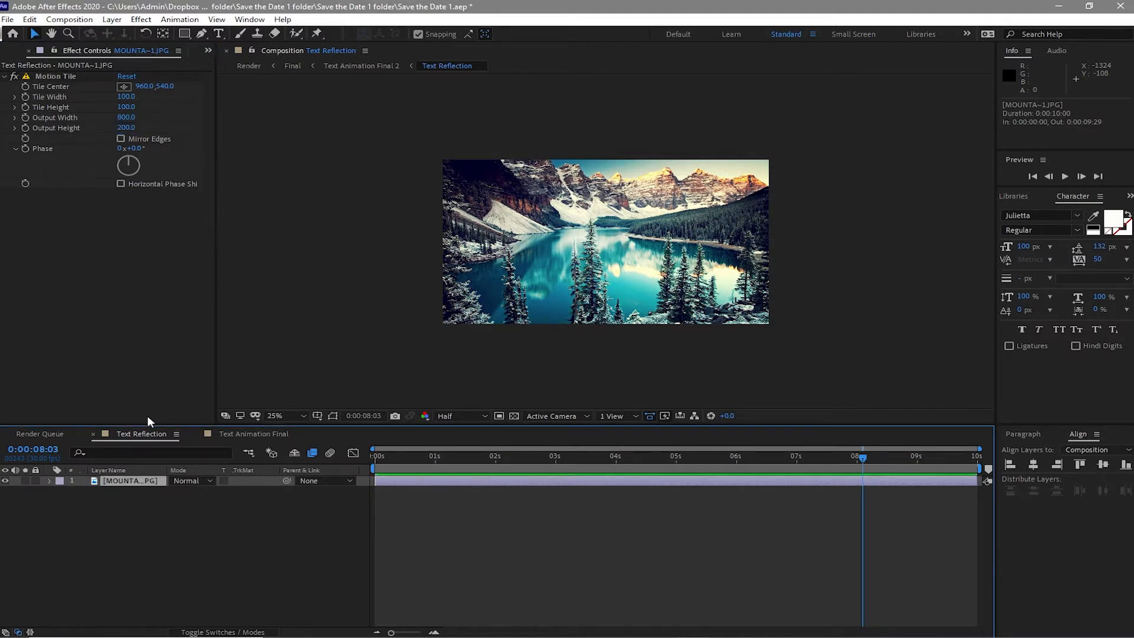
{"action": "key", "text": "p"}
{"action": "left_click_drag", "start_coordinate": [393, 455], "coordinate": [369, 454]}
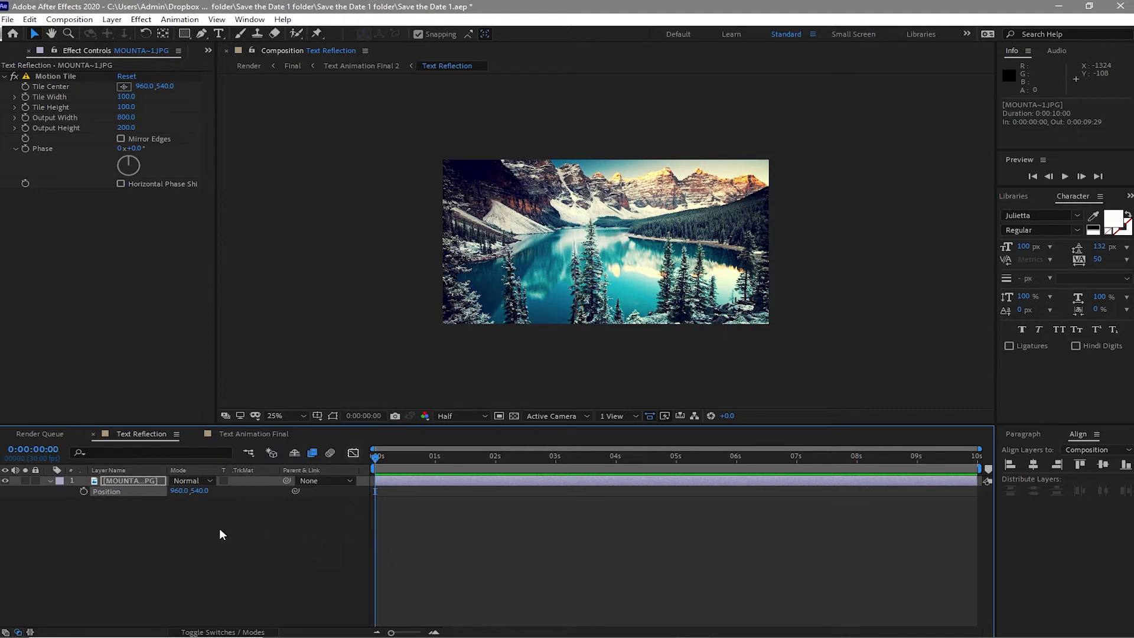
{"action": "left_click", "coordinate": [83, 491]}
{"action": "left_click", "coordinate": [976, 465]}
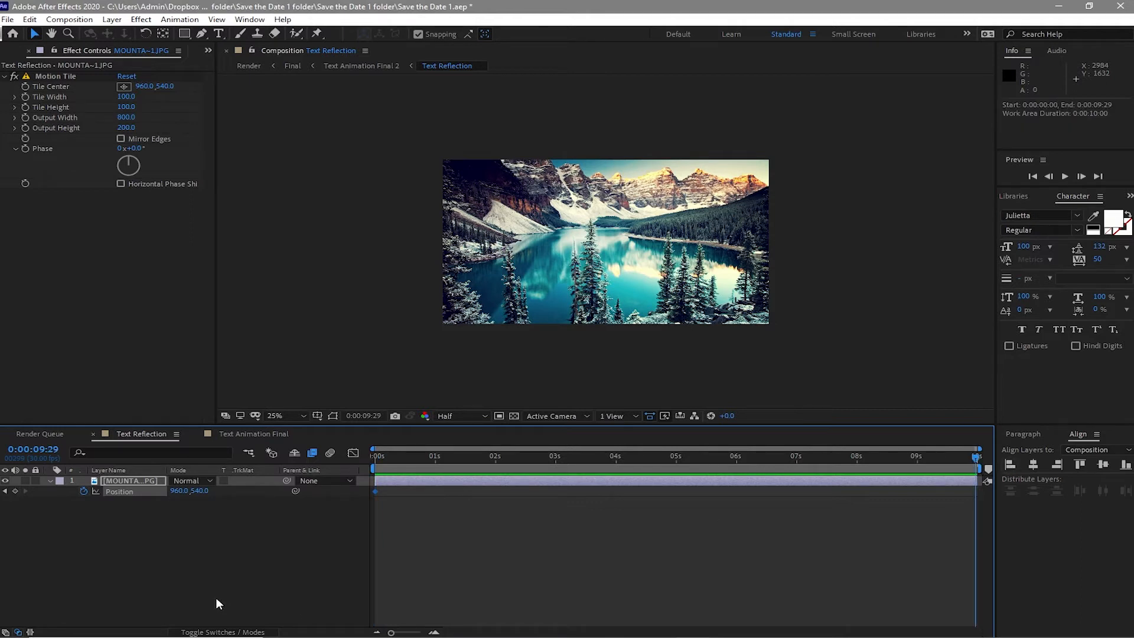
{"action": "left_click", "coordinate": [179, 491]}
{"action": "type", "text": "-1300"}
{"action": "left_click", "coordinate": [301, 542]}
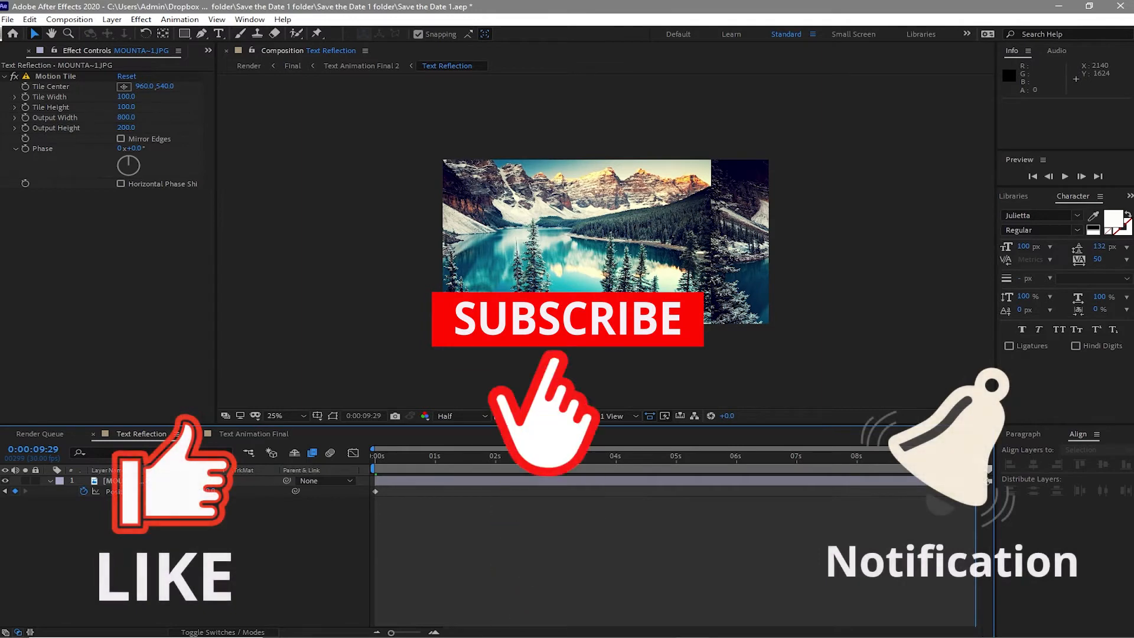
- Apply the Tint effect from Color Correction to the image layer and set Amount to Tint to 80%
{"action": "left_click_drag", "start_coordinate": [975, 459], "coordinate": [374, 513]}
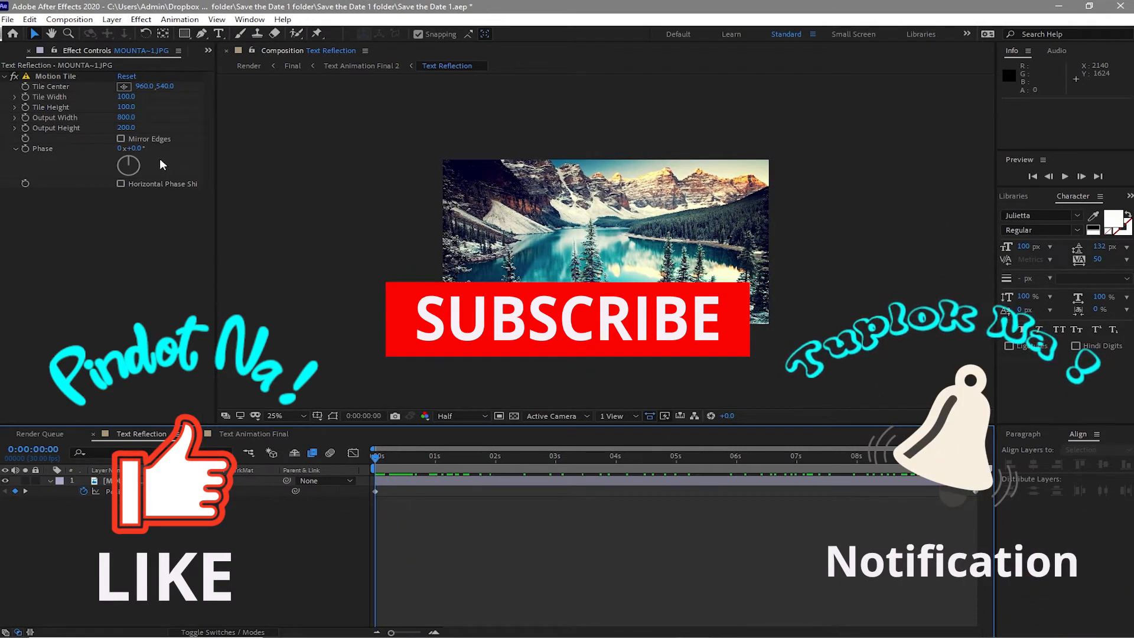
{"action": "left_click", "coordinate": [141, 19]}
{"action": "left_click", "coordinate": [130, 481]}
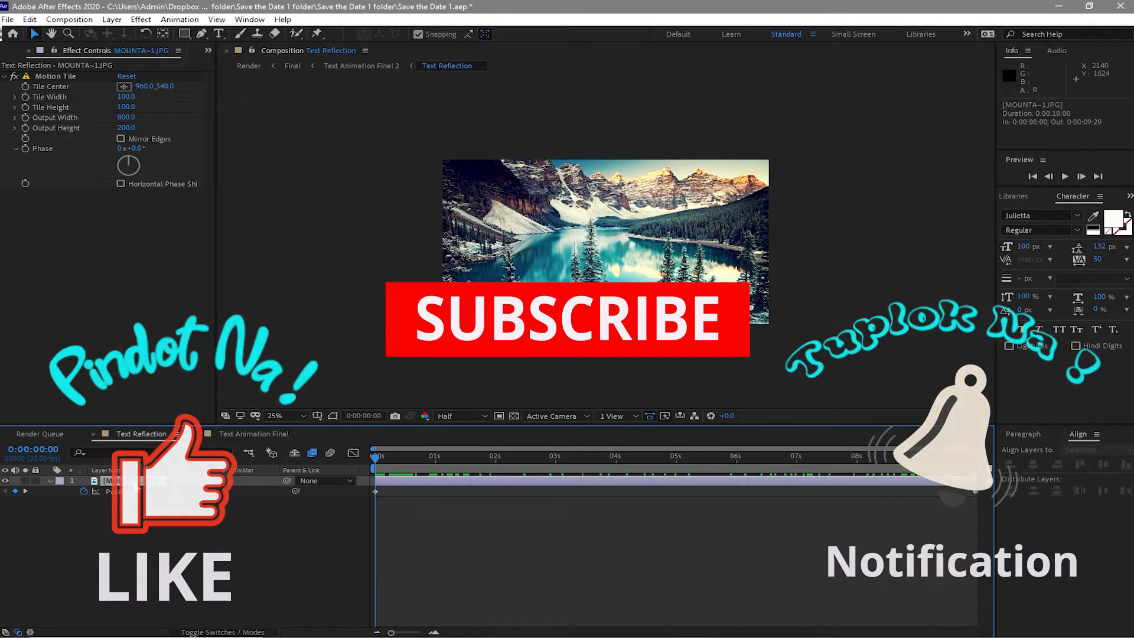
{"action": "left_click", "coordinate": [141, 20]}
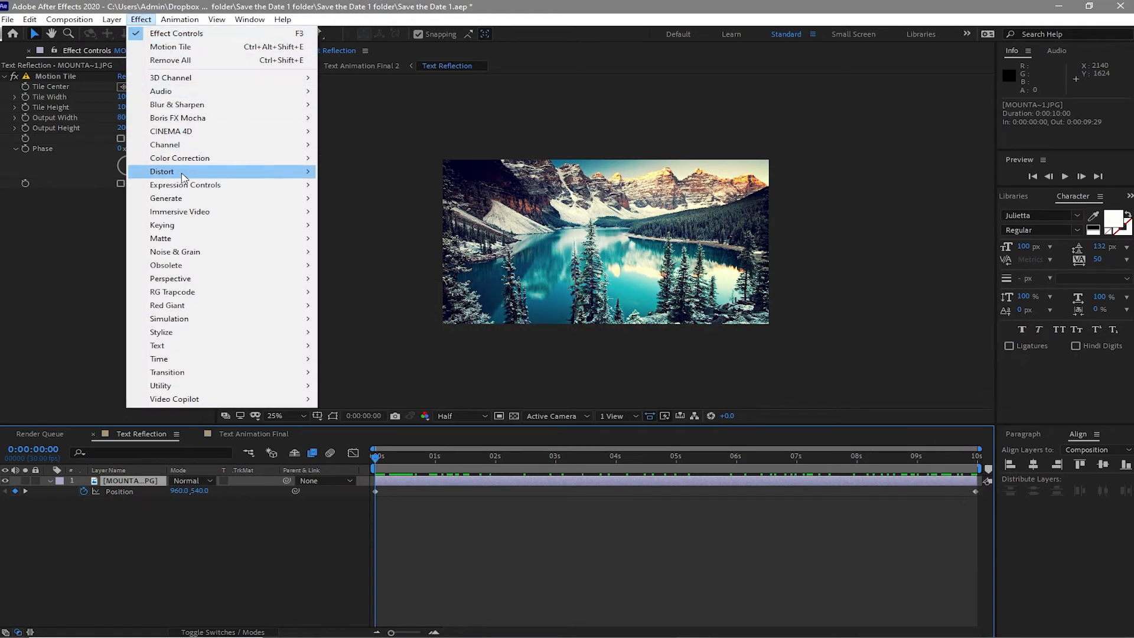
{"action": "mouse_move", "coordinate": [185, 174]}
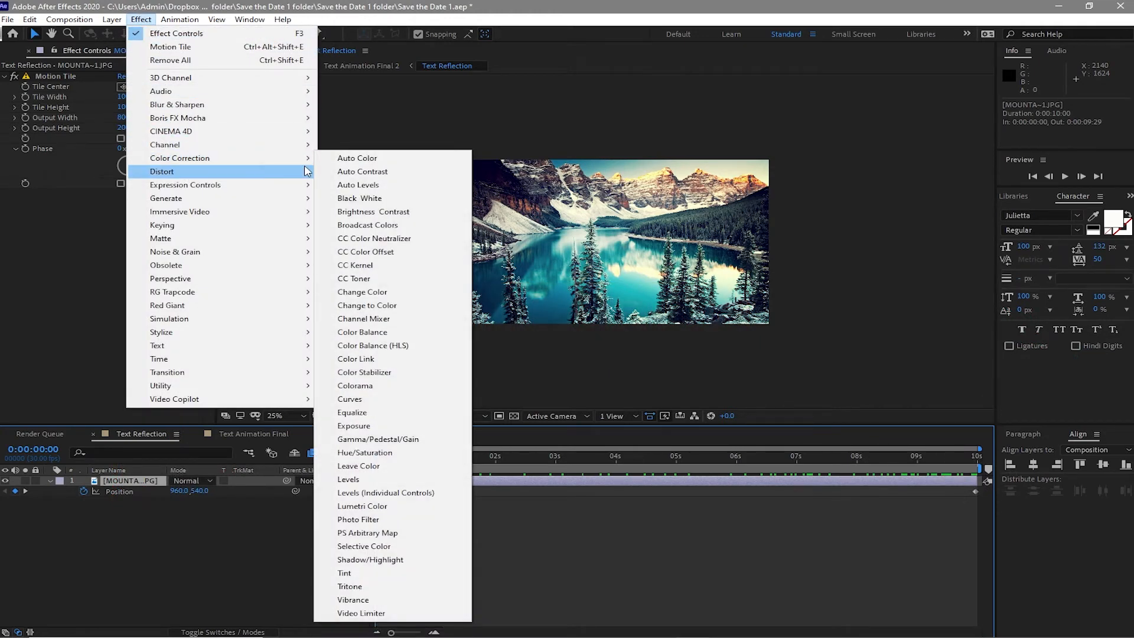
{"action": "mouse_move", "coordinate": [305, 158]}
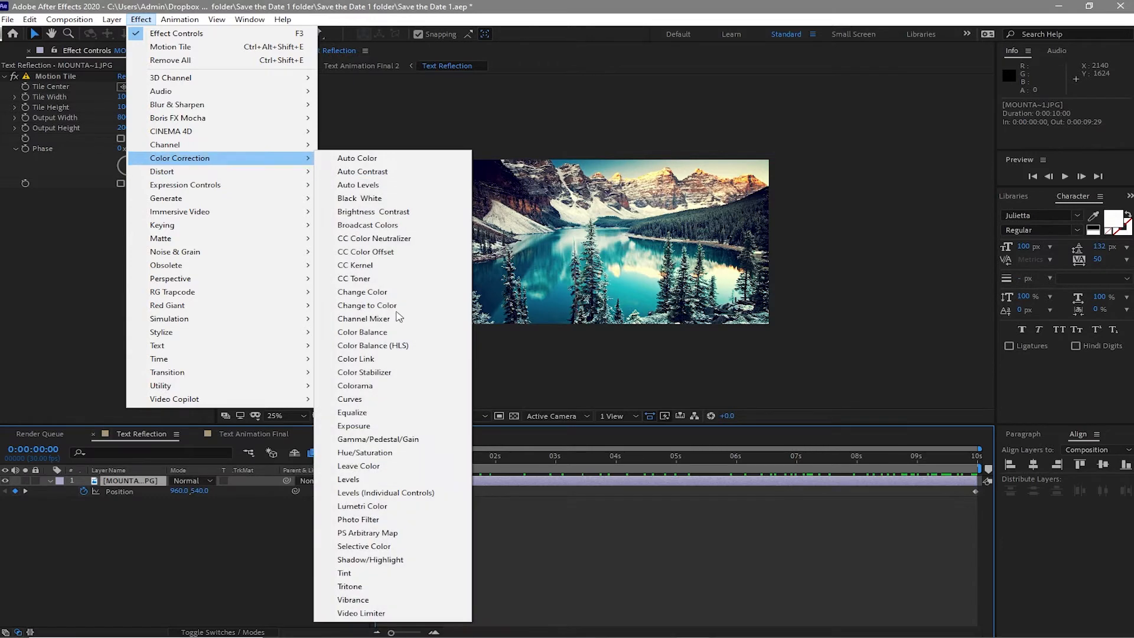
{"action": "left_click", "coordinate": [418, 573]}
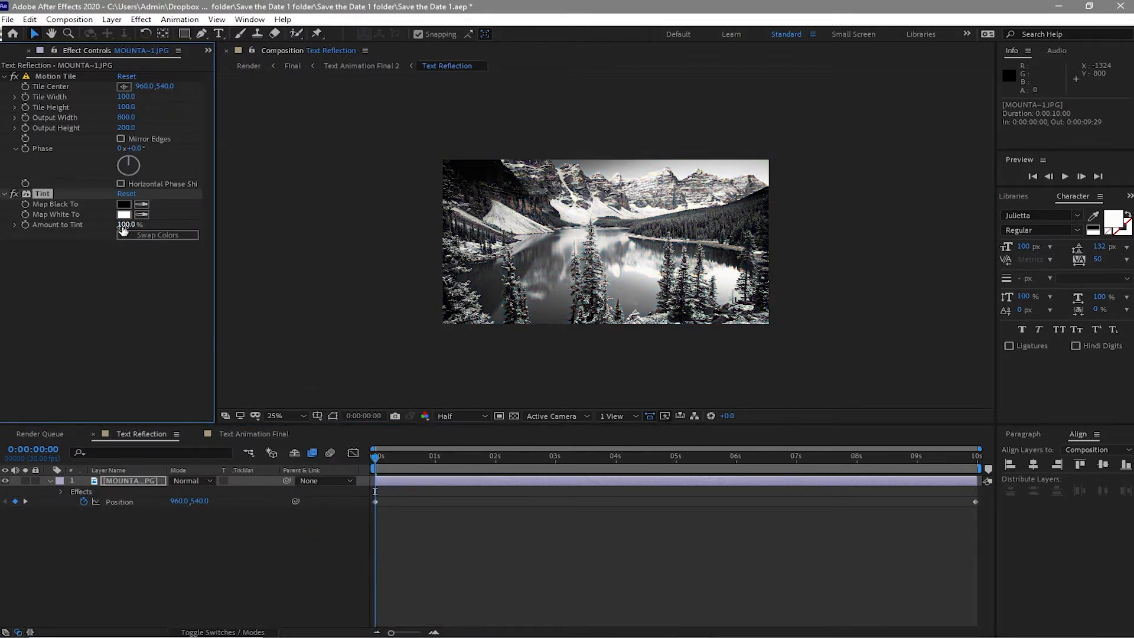
{"action": "left_click", "coordinate": [124, 225]}
{"action": "type", "text": "80"}
- Set Tint's Map Black To color to 706C6C, copying the hex code from the Notepad notes
{"action": "left_click", "coordinate": [124, 350]}
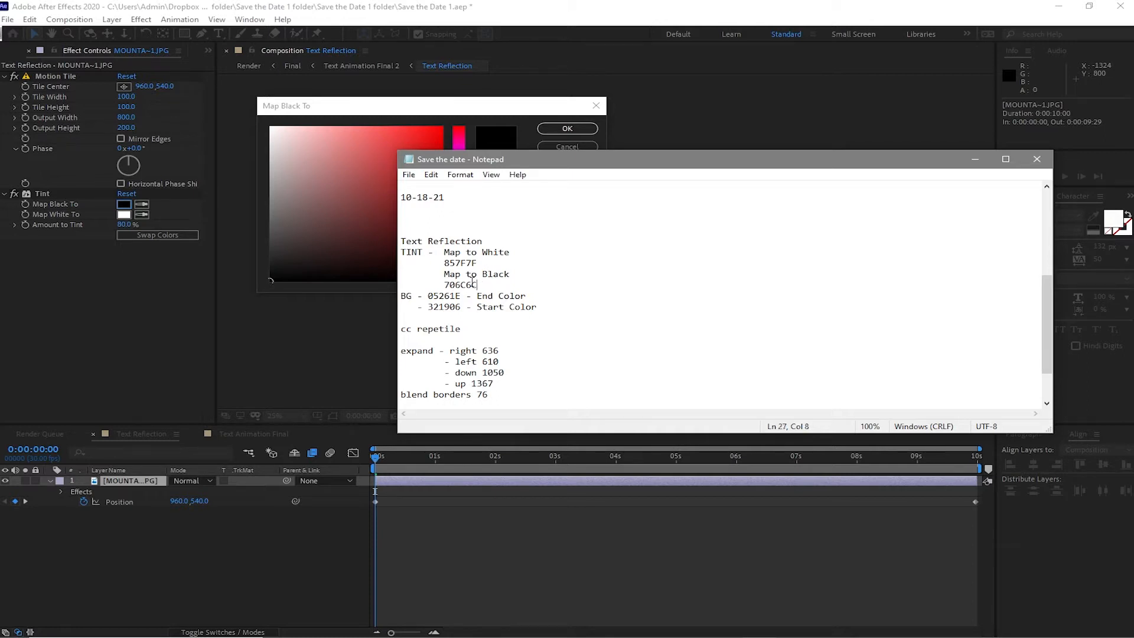
{"action": "mouse_move", "coordinate": [473, 281]}
{"action": "left_mouse_down"}
{"action": "mouse_move", "coordinate": [452, 295]}
{"action": "mouse_move", "coordinate": [456, 280]}
{"action": "left_mouse_up"}
{"action": "right_click", "coordinate": [456, 280]}
{"action": "left_click", "coordinate": [478, 319]}
{"action": "left_click", "coordinate": [975, 158]}
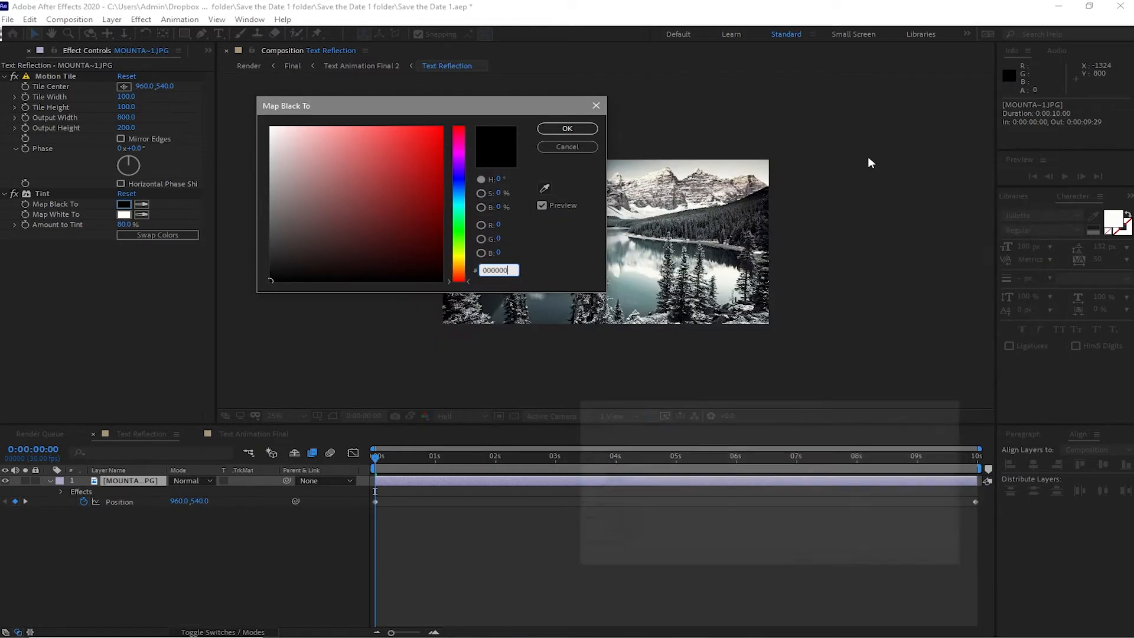
{"action": "right_click", "coordinate": [496, 270]}
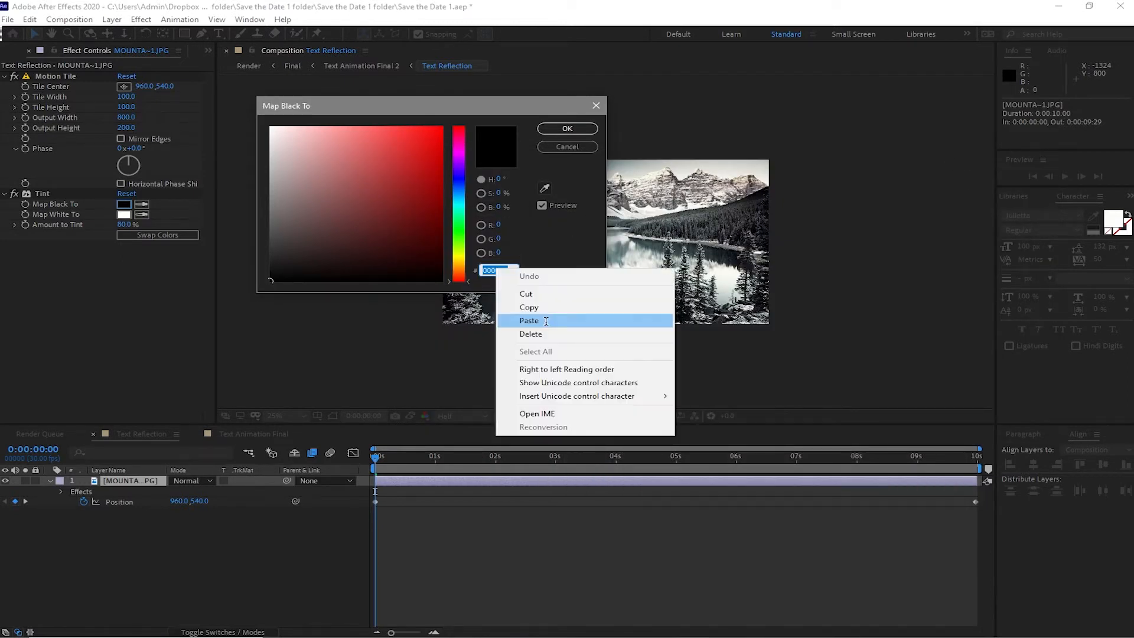
{"action": "left_click", "coordinate": [523, 322]}
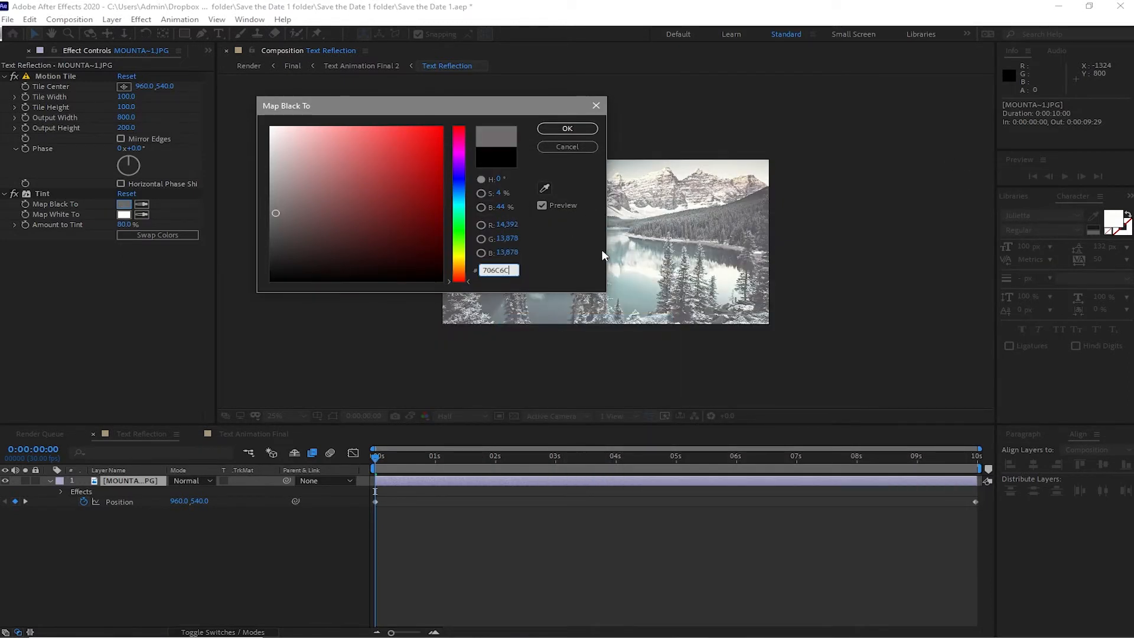
{"action": "left_click", "coordinate": [563, 131]}
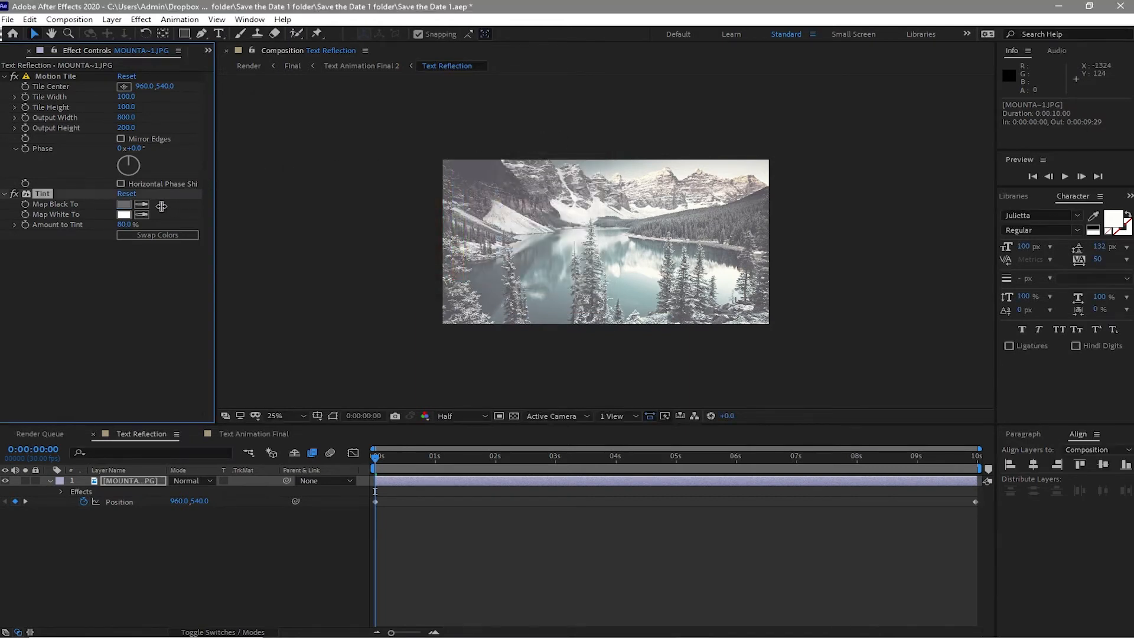
- Set Tint's Map White To color to 857F7F, copying the hex code from the Notepad notes
{"action": "left_click", "coordinate": [124, 215]}
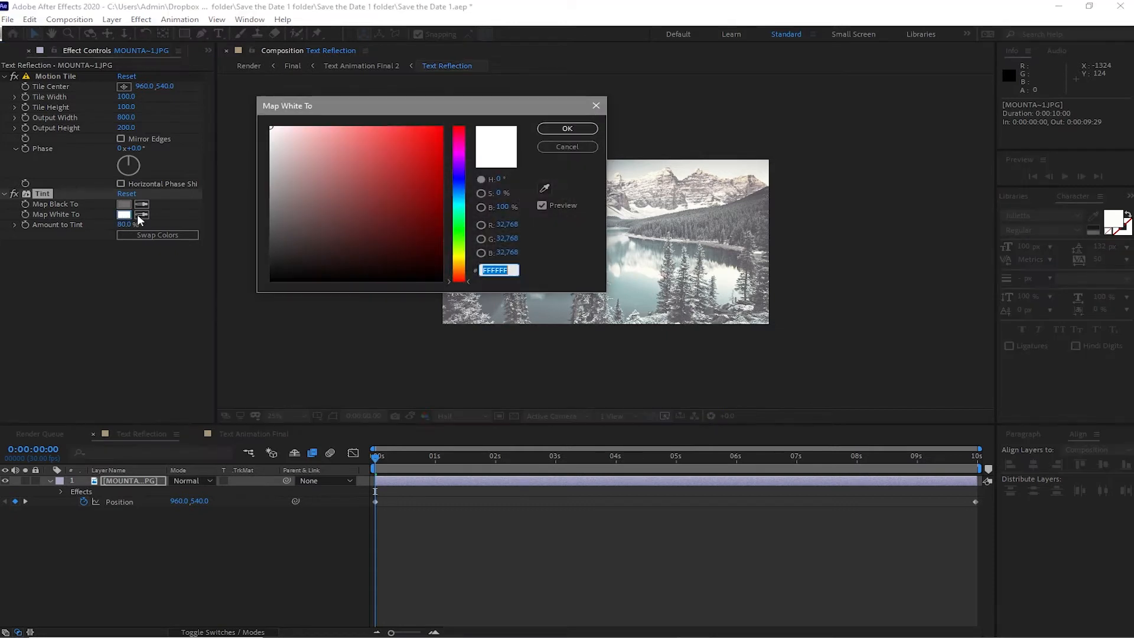
{"action": "mouse_move", "coordinate": [703, 636]}
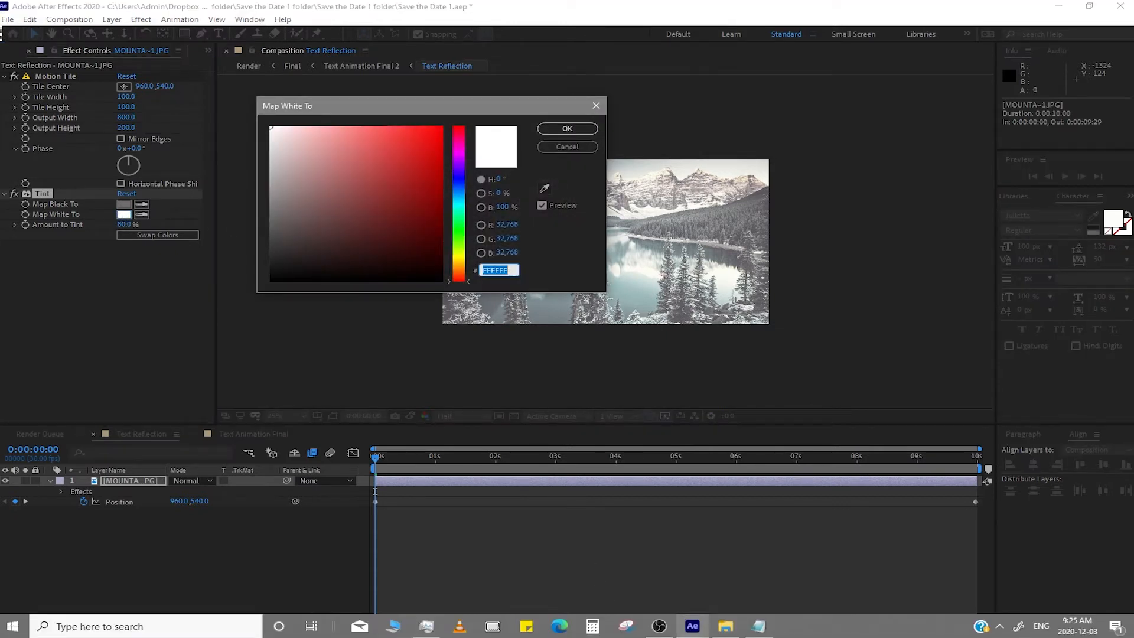
{"action": "left_click", "coordinate": [758, 629]}
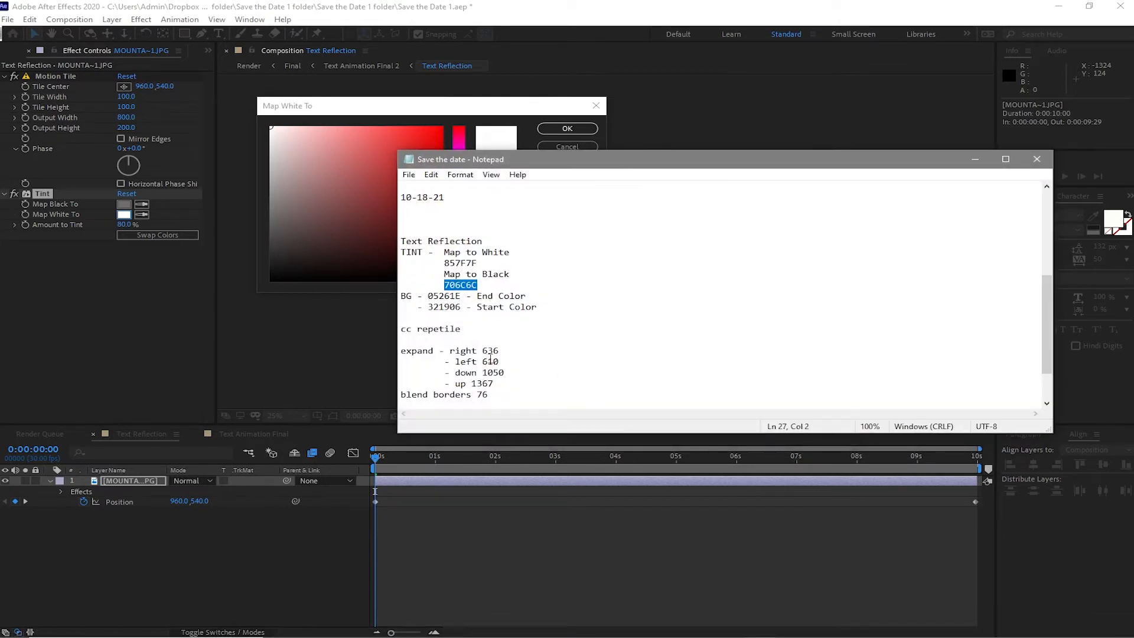
{"action": "double_click", "coordinate": [476, 263]}
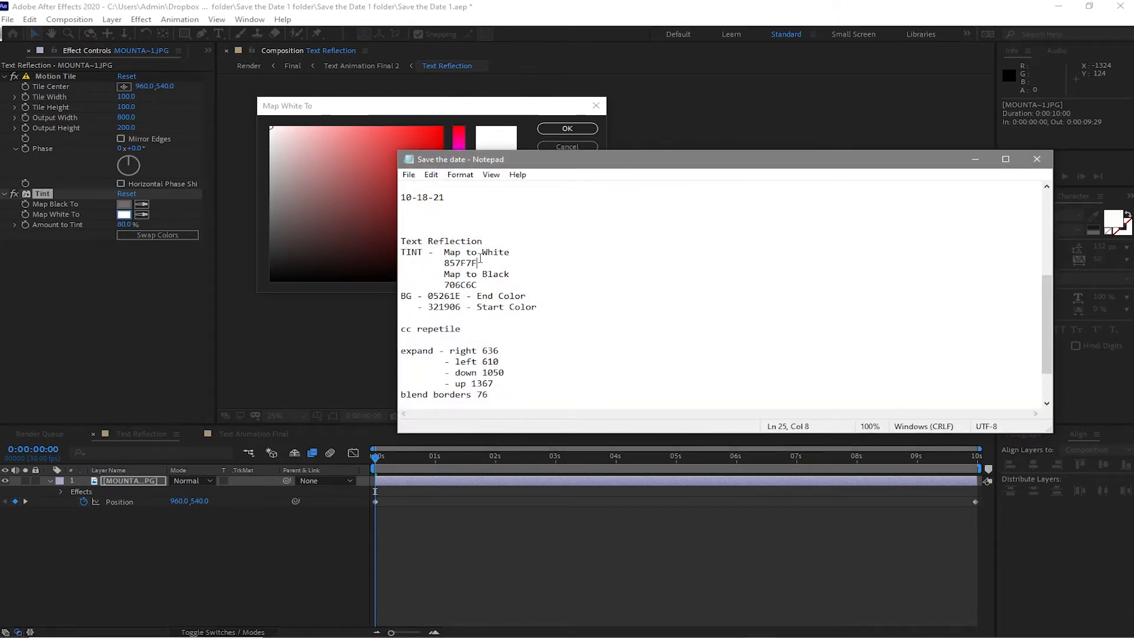
{"action": "right_click", "coordinate": [446, 264]}
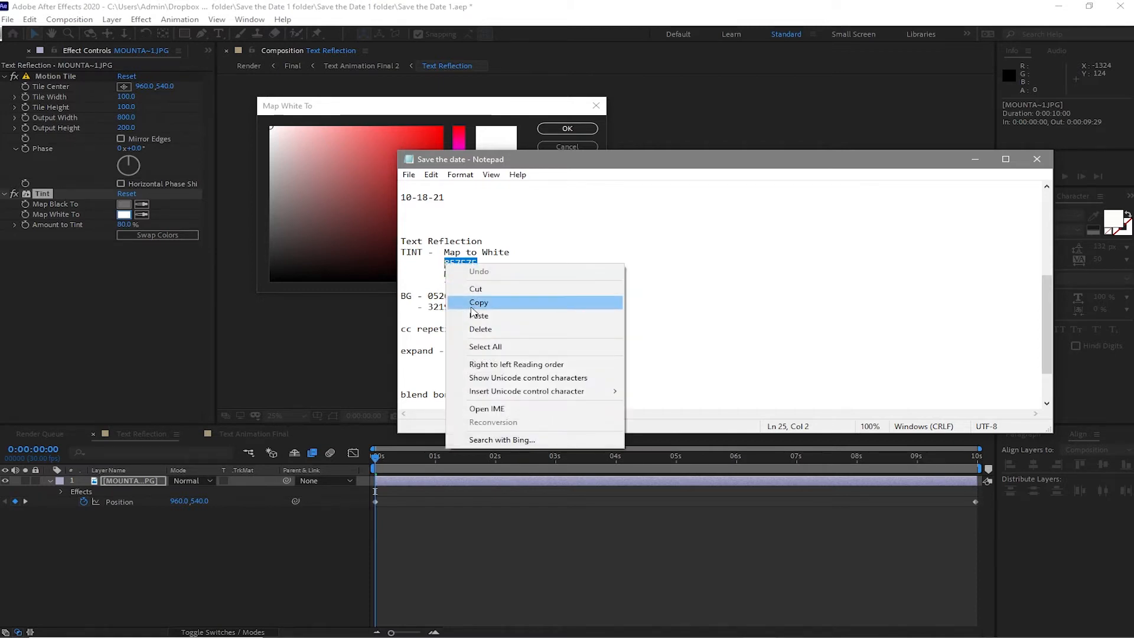
{"action": "left_click", "coordinate": [477, 302]}
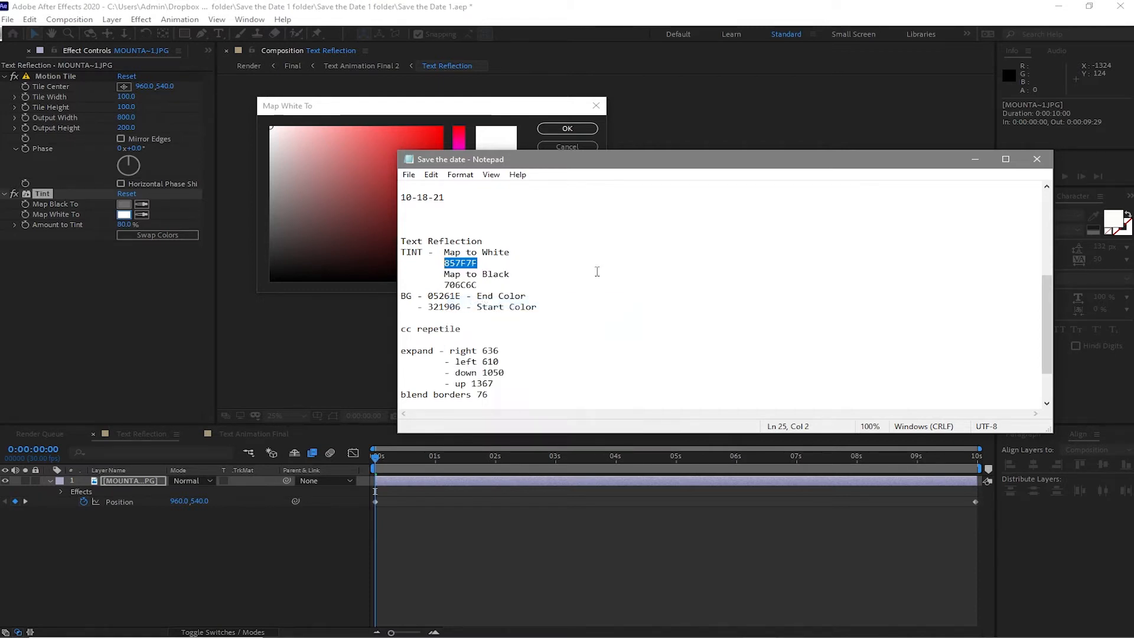
{"action": "left_click", "coordinate": [975, 159]}
{"action": "right_click", "coordinate": [510, 270]}
{"action": "left_click", "coordinate": [540, 323]}
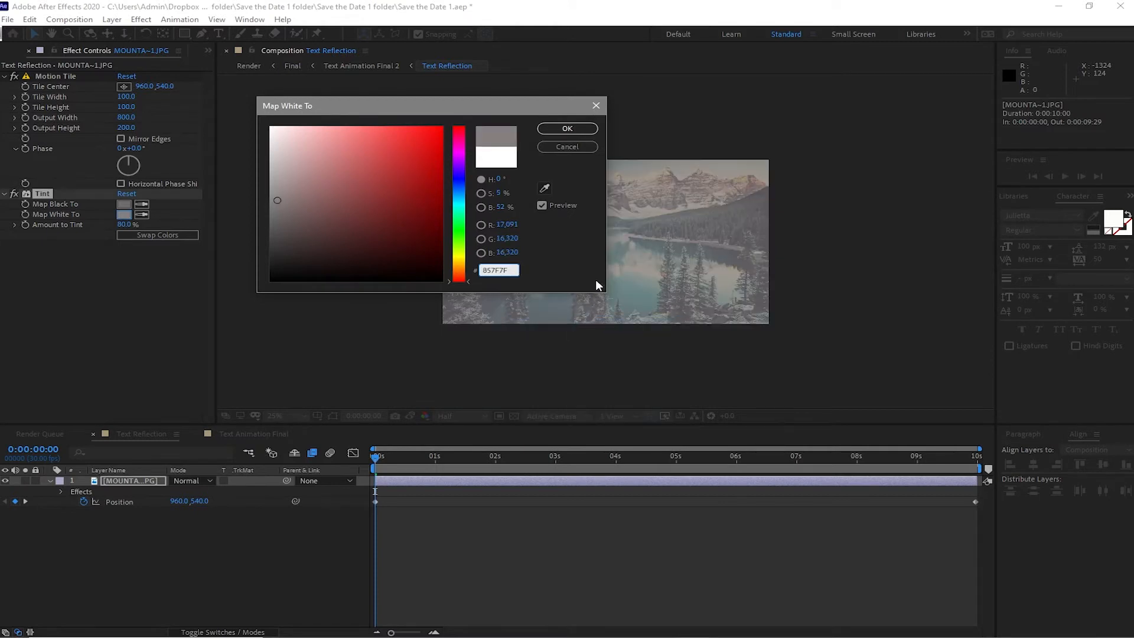
{"action": "left_click", "coordinate": [561, 128]}
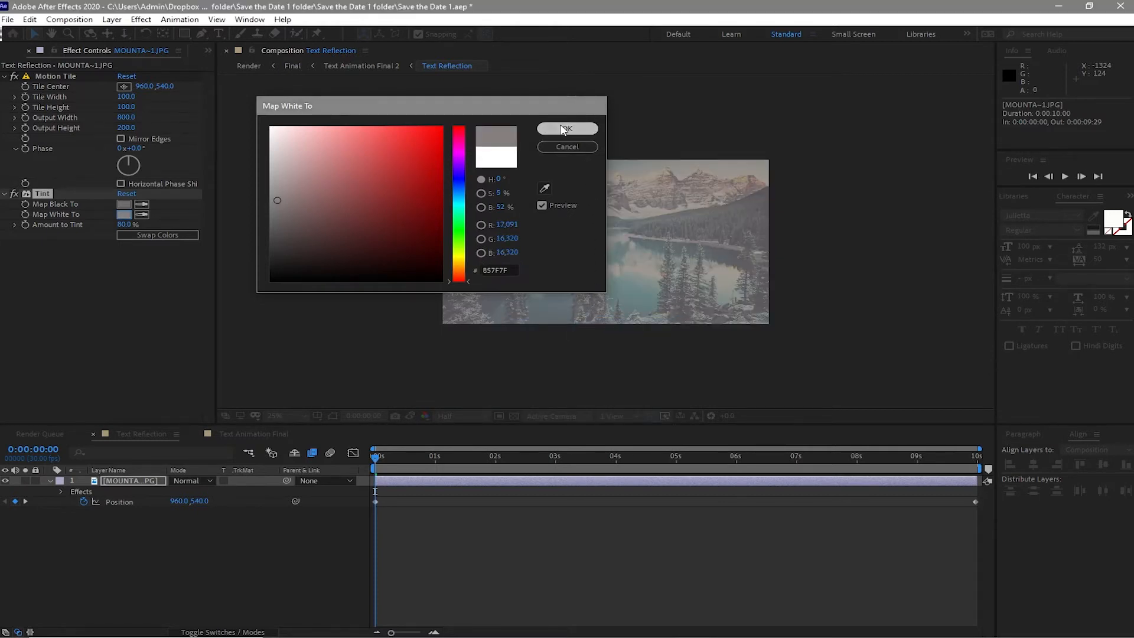
- Apply Fast Box Blur from Blur & Sharpen to the image layer and set Blur Radius to 10
{"action": "left_click", "coordinate": [142, 20]}
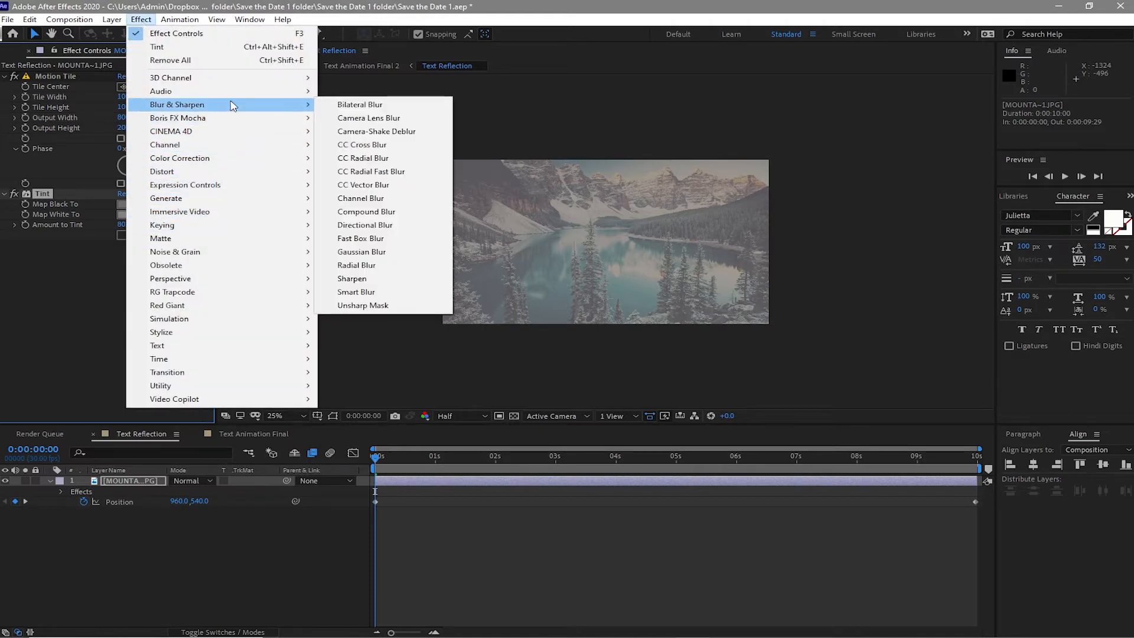
{"action": "mouse_move", "coordinate": [291, 92]}
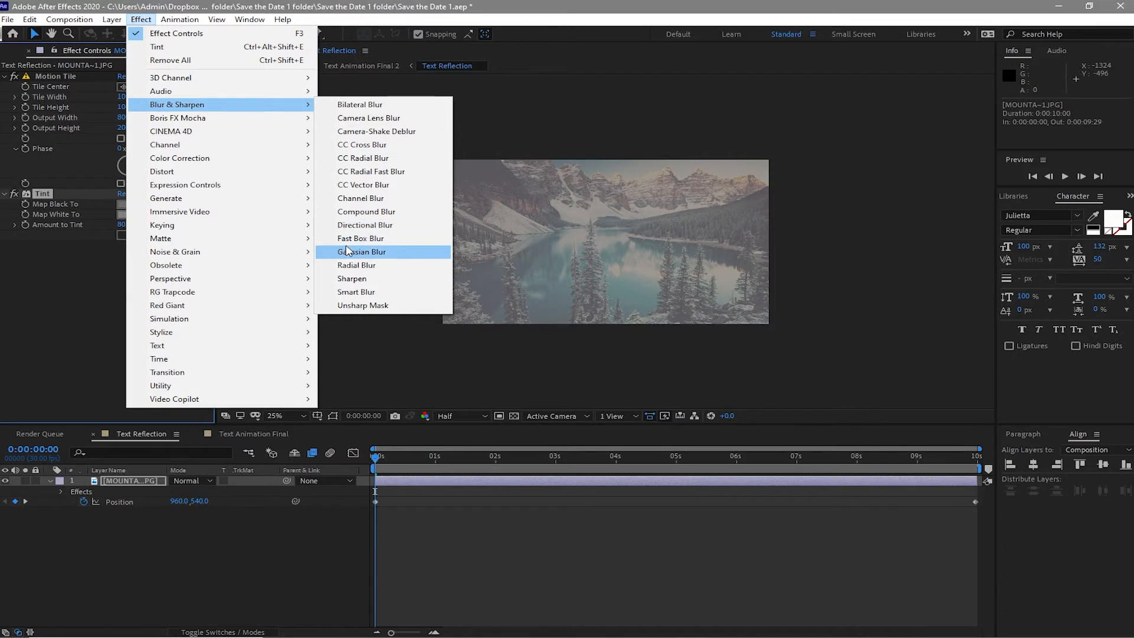
{"action": "left_click", "coordinate": [349, 239]}
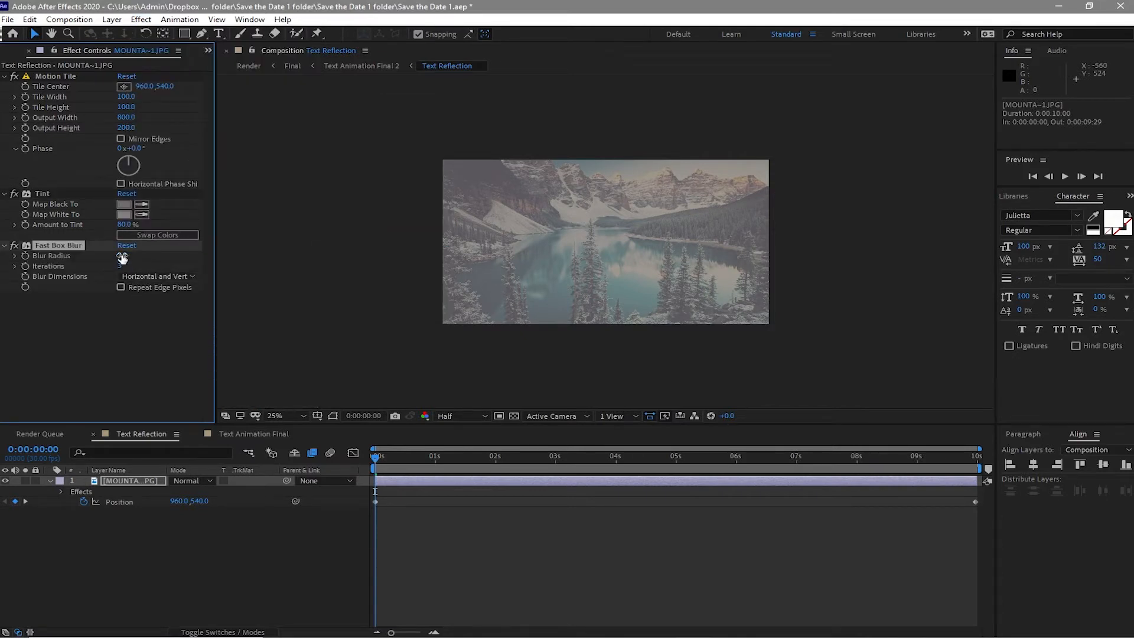
{"action": "left_click", "coordinate": [122, 254]}
{"action": "type", "text": "10"}
{"action": "left_click", "coordinate": [191, 332]}
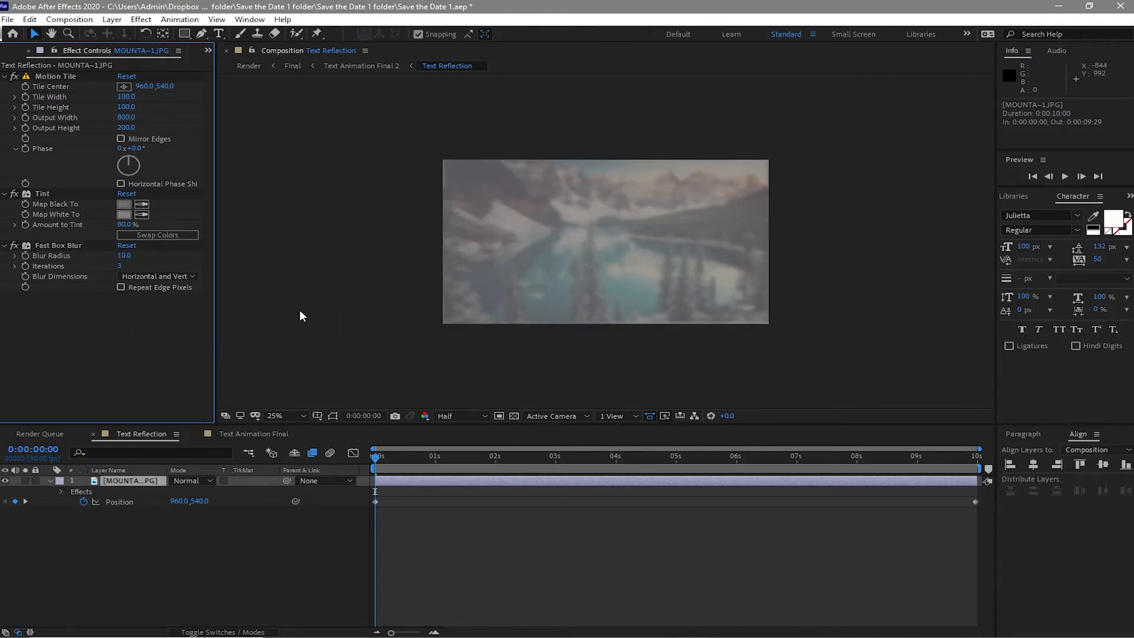
- Switch to the Text Animation Final composition and add the Text Animation comp to its timeline
{"action": "key", "text": "space"}
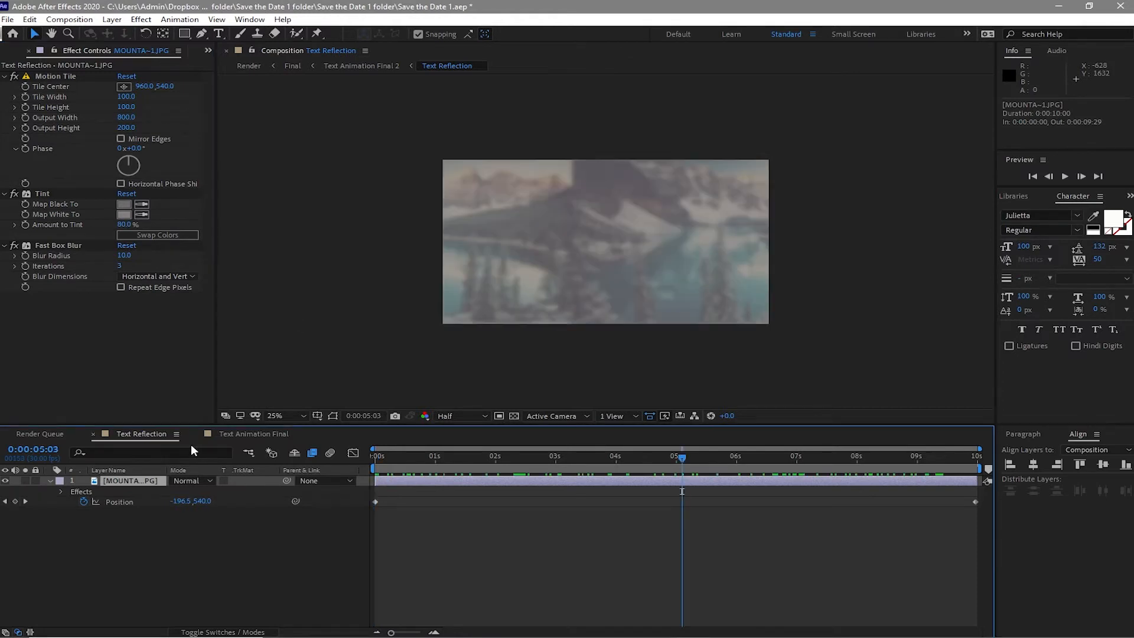
{"action": "left_click", "coordinate": [93, 435]}
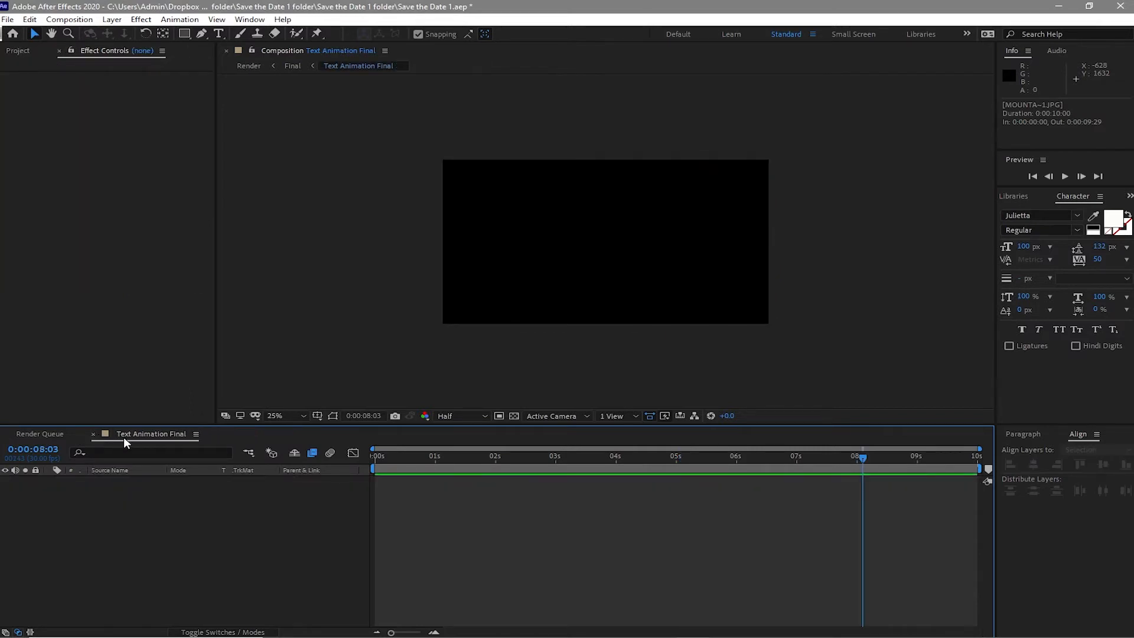
{"action": "left_click", "coordinate": [16, 52]}
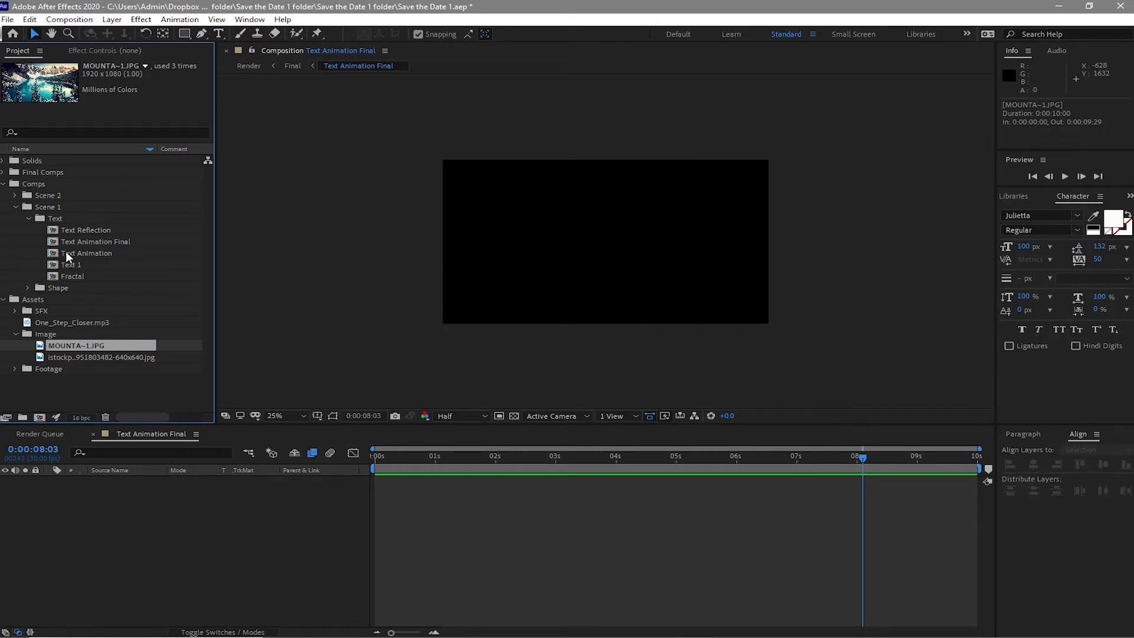
{"action": "left_click_drag", "start_coordinate": [67, 254], "coordinate": [148, 535]}
{"action": "left_click_drag", "start_coordinate": [147, 530], "coordinate": [149, 535]}
- Apply CC Blobbylize from Distort to the Text Animation layer and set its Blob Layer to Text Animation
{"action": "left_click", "coordinate": [141, 19]}
{"action": "mouse_move", "coordinate": [257, 180]}
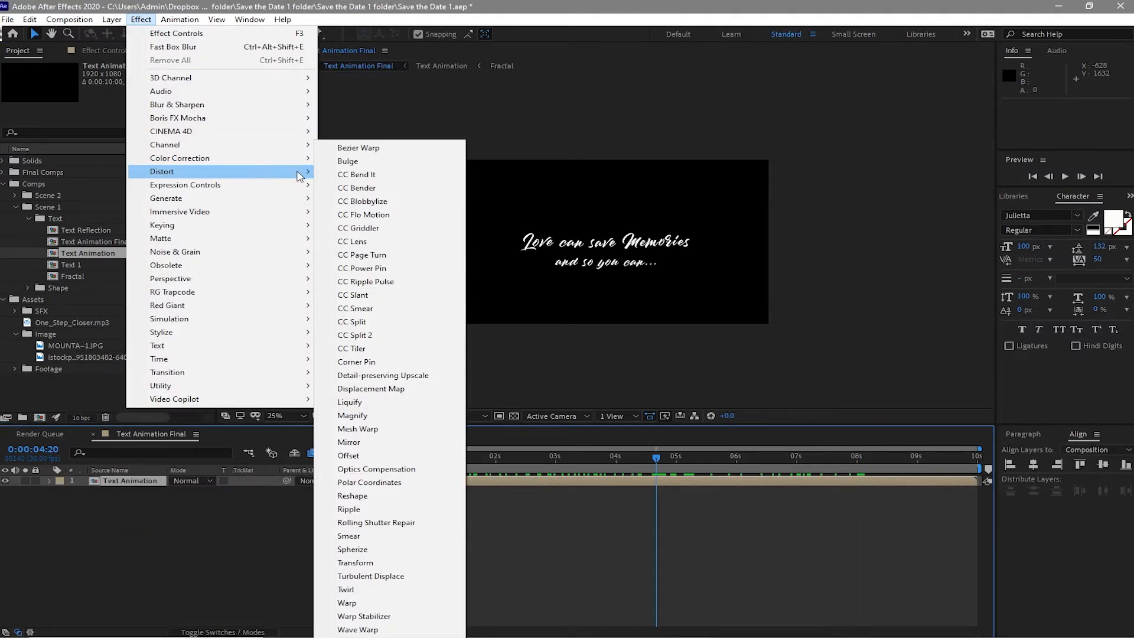
{"action": "left_click", "coordinate": [358, 202]}
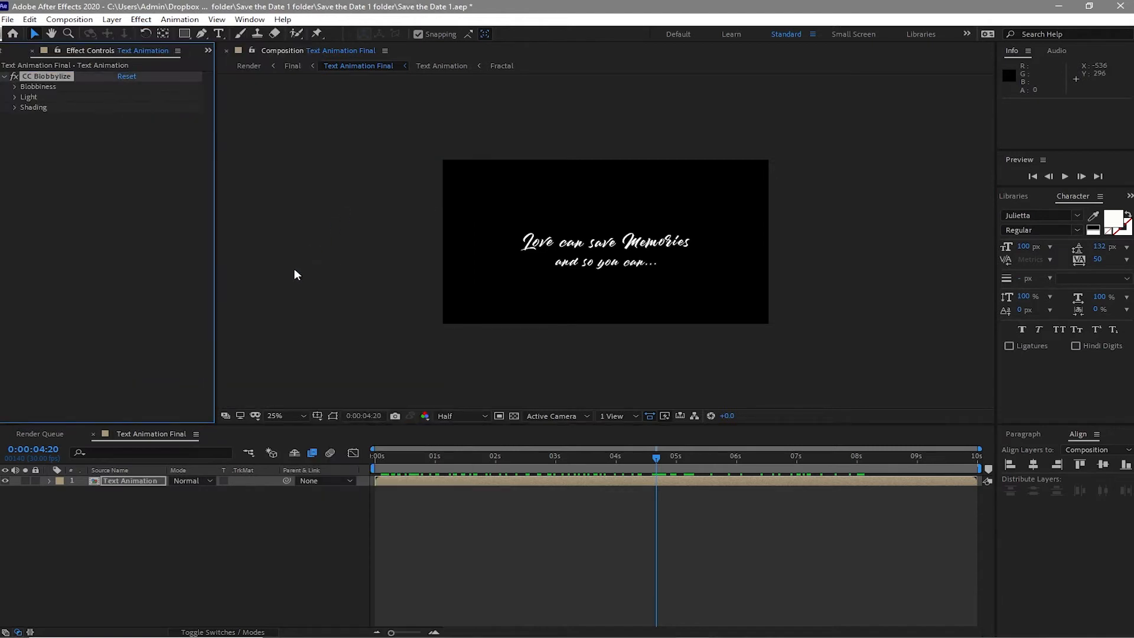
{"action": "left_click", "coordinate": [14, 87]}
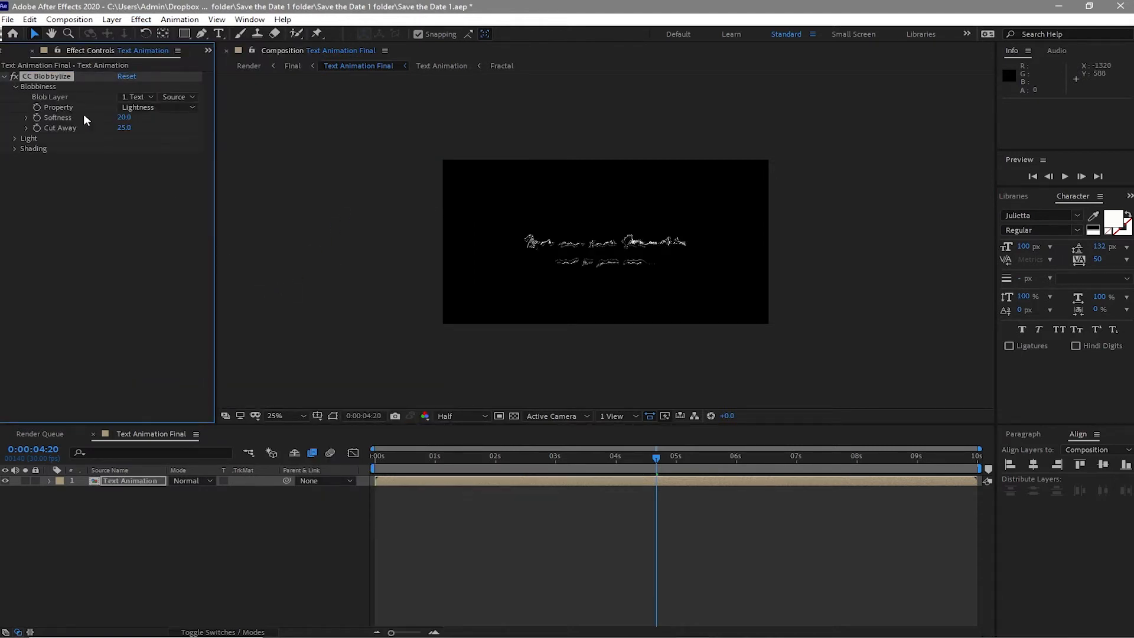
{"action": "left_click", "coordinate": [135, 98]}
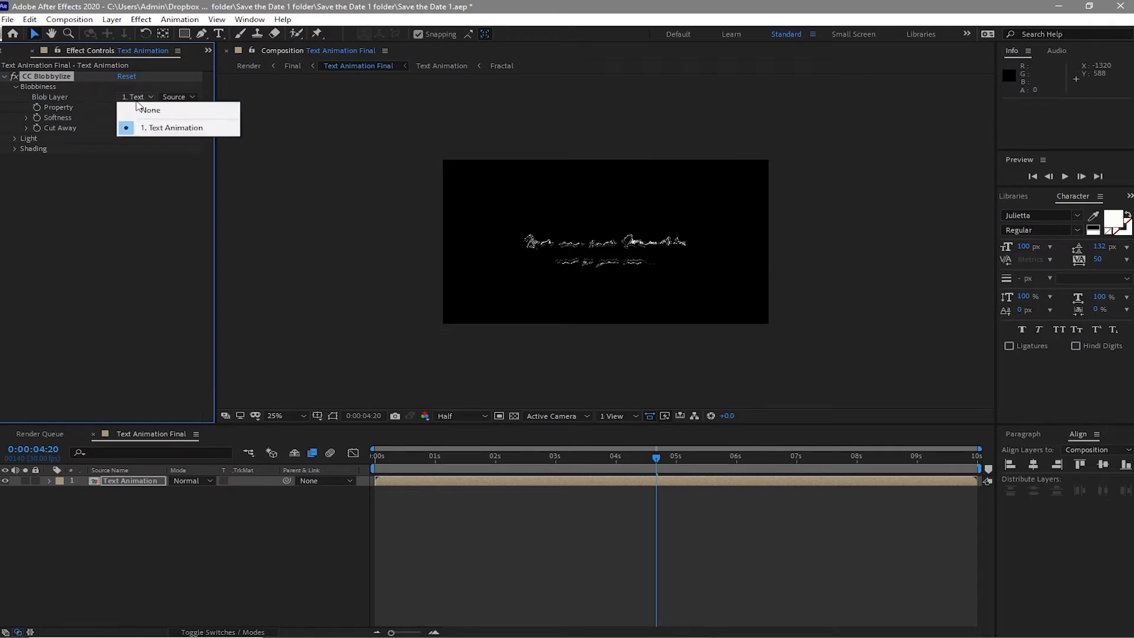
{"action": "left_click", "coordinate": [163, 127]}
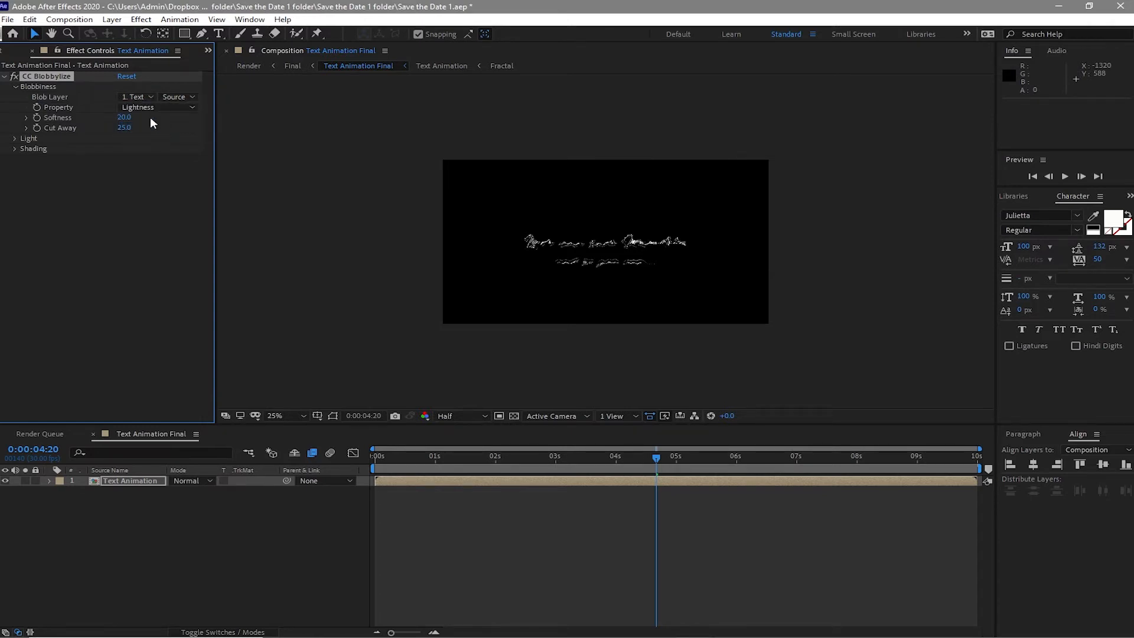
- Set Blobbiness Softness to 15, Cut Away to 3, and Property to Blue
{"action": "left_click_drag", "start_coordinate": [124, 117], "coordinate": [145, 117]}
{"action": "left_click", "coordinate": [124, 117]}
{"action": "type", "text": "15"}
{"action": "key", "text": "Tab"}
{"action": "type", "text": "3"}
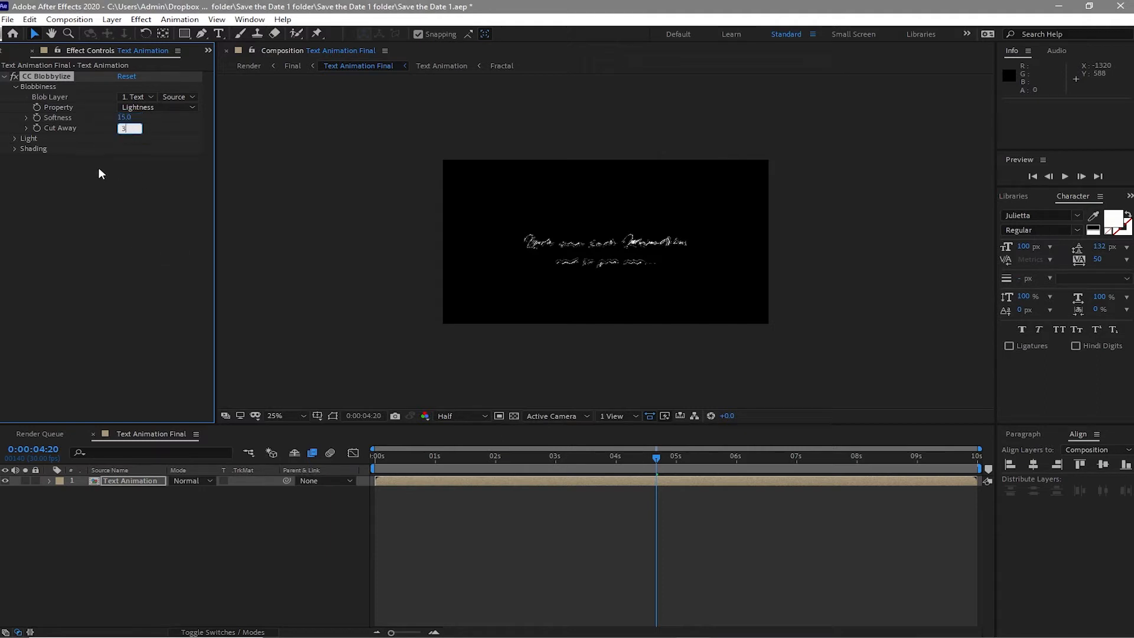
{"action": "left_click", "coordinate": [143, 109]}
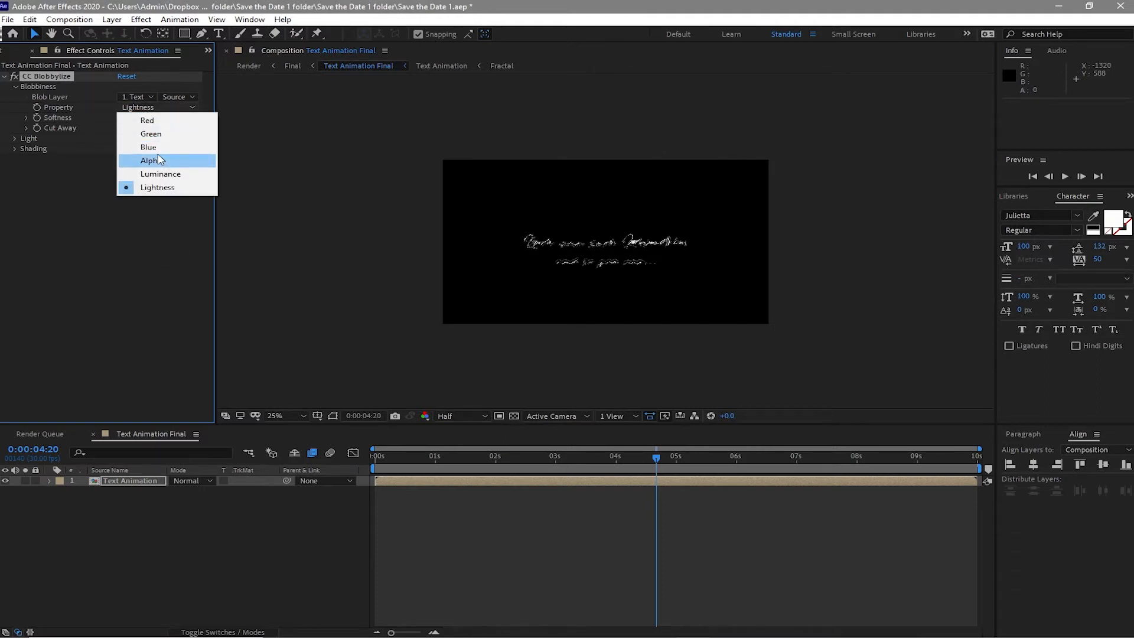
{"action": "left_click", "coordinate": [148, 147]}
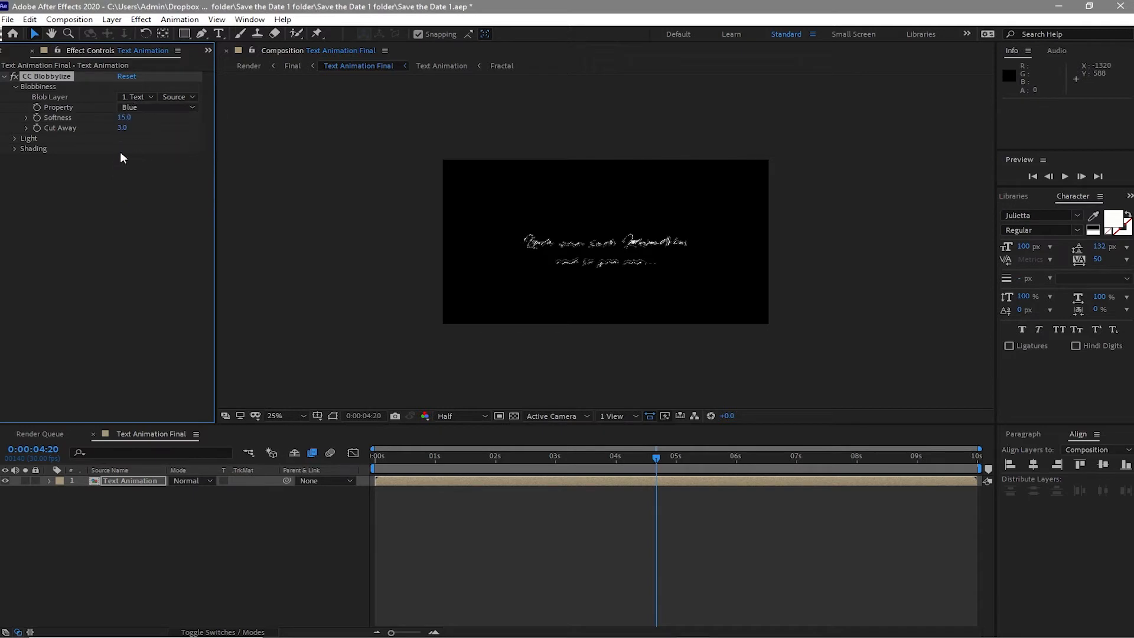
- Change CC Blobbylize's Light Type to Point Light
{"action": "left_click", "coordinate": [14, 138]}
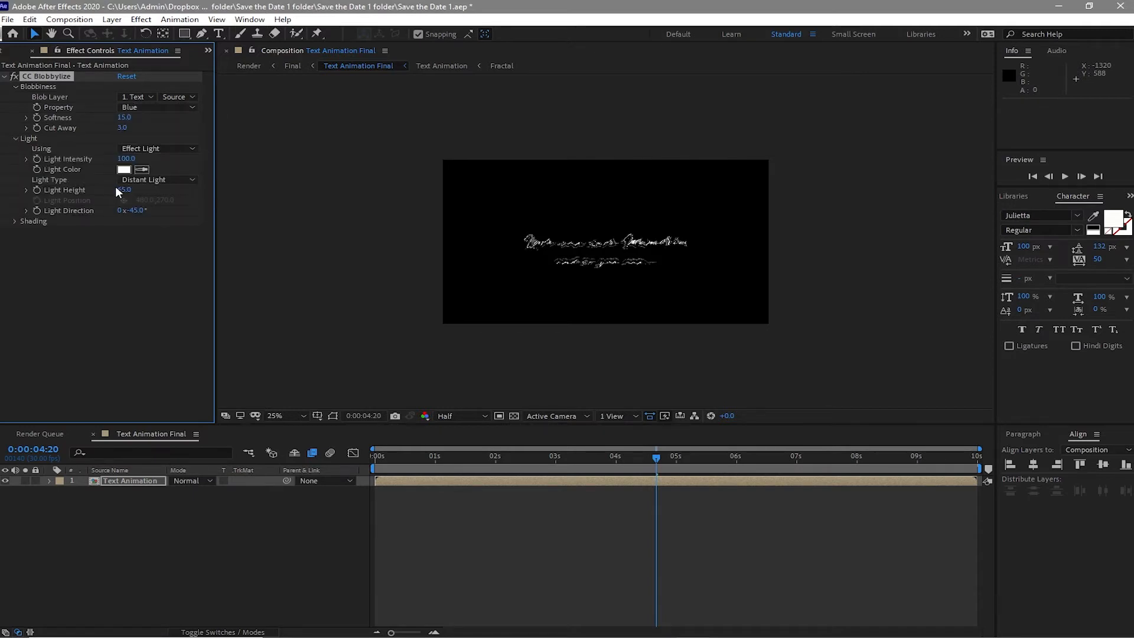
{"action": "left_click", "coordinate": [133, 179]}
{"action": "left_click", "coordinate": [149, 205]}
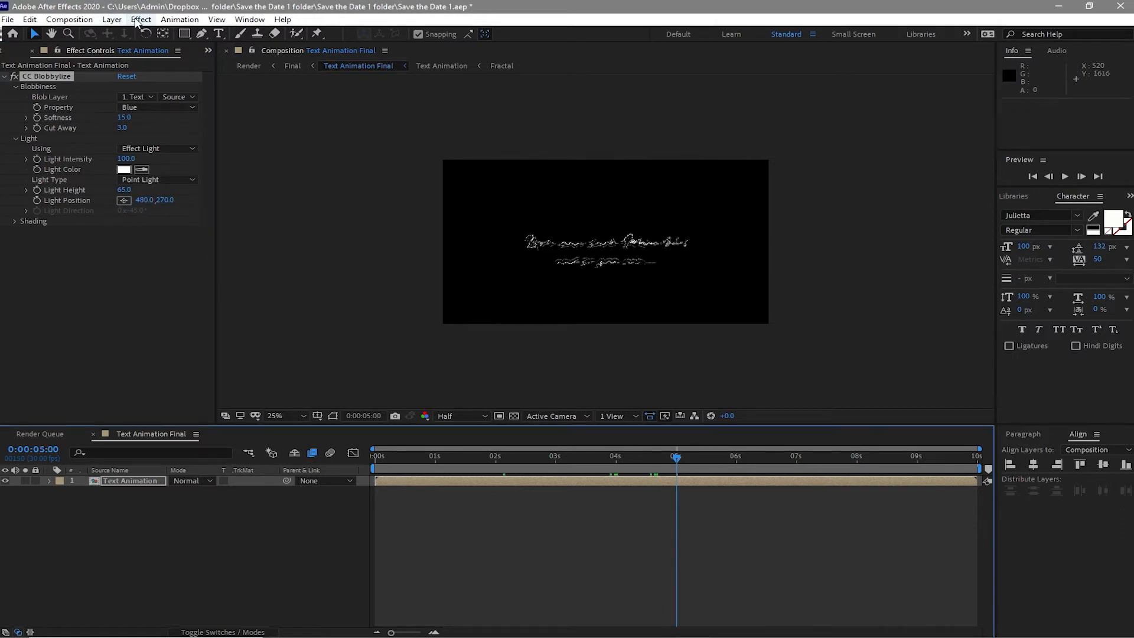
- Apply the Curves effect from Color Correction
{"action": "left_click", "coordinate": [139, 20]}
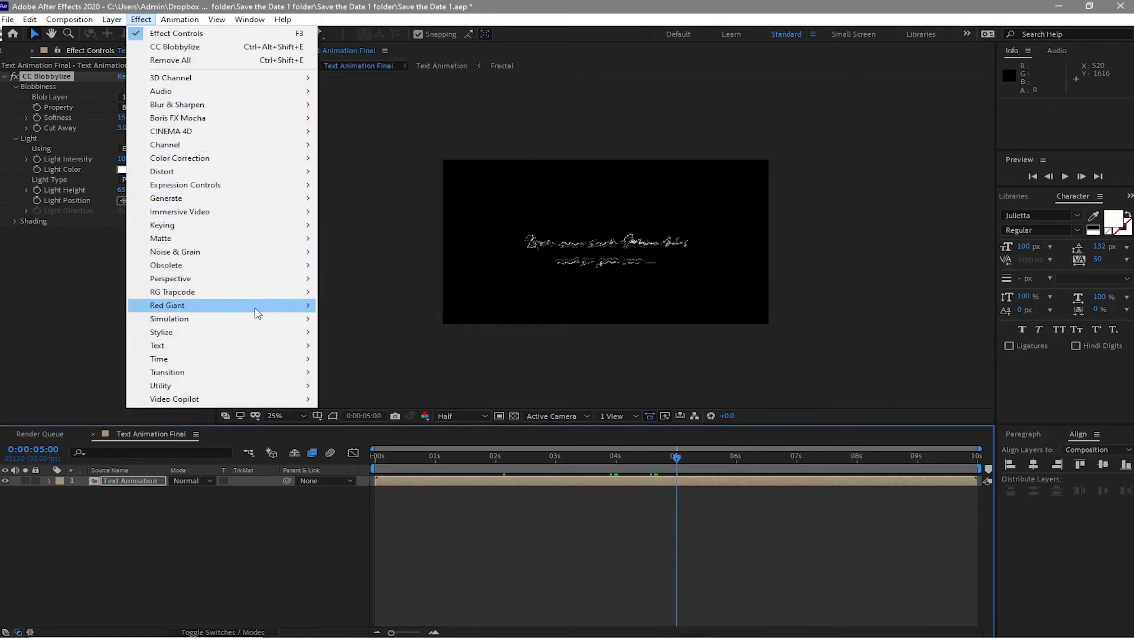
{"action": "mouse_move", "coordinate": [303, 161]}
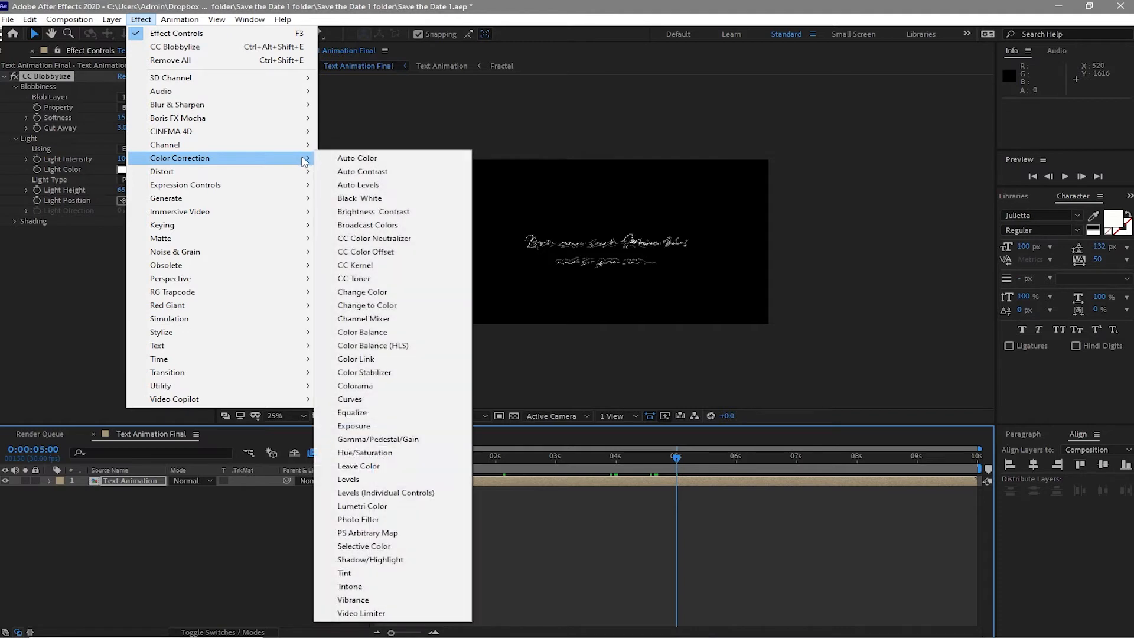
{"action": "left_click", "coordinate": [373, 398]}
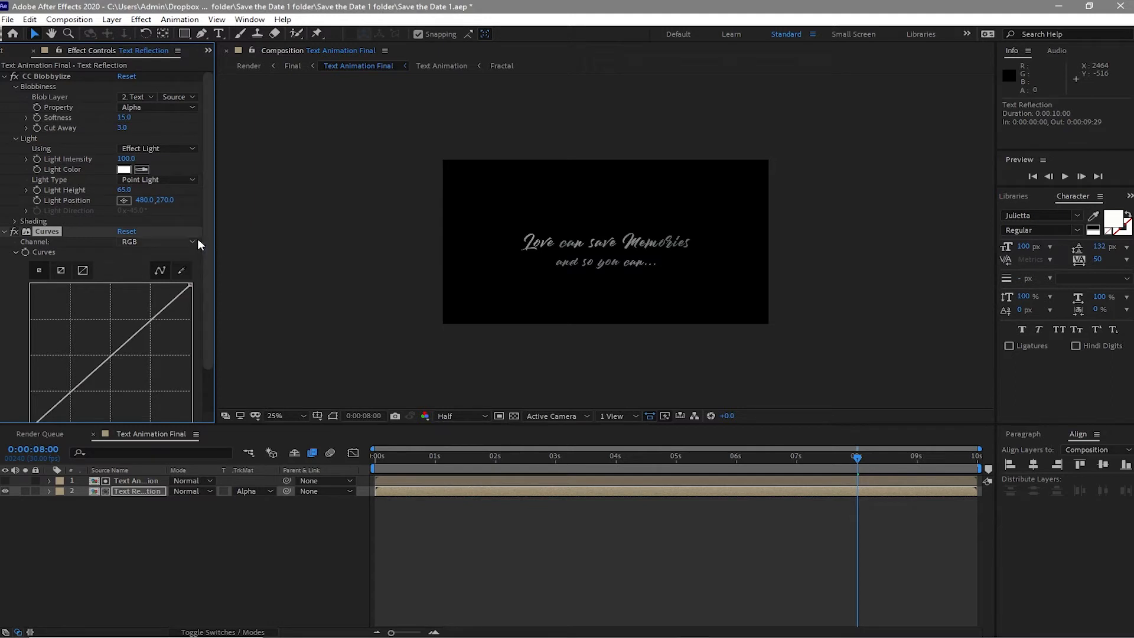
- Switch Curves to the Red channel and bend its curve upward from the middle
{"action": "left_click", "coordinate": [195, 241]}
{"action": "left_click", "coordinate": [151, 269]}
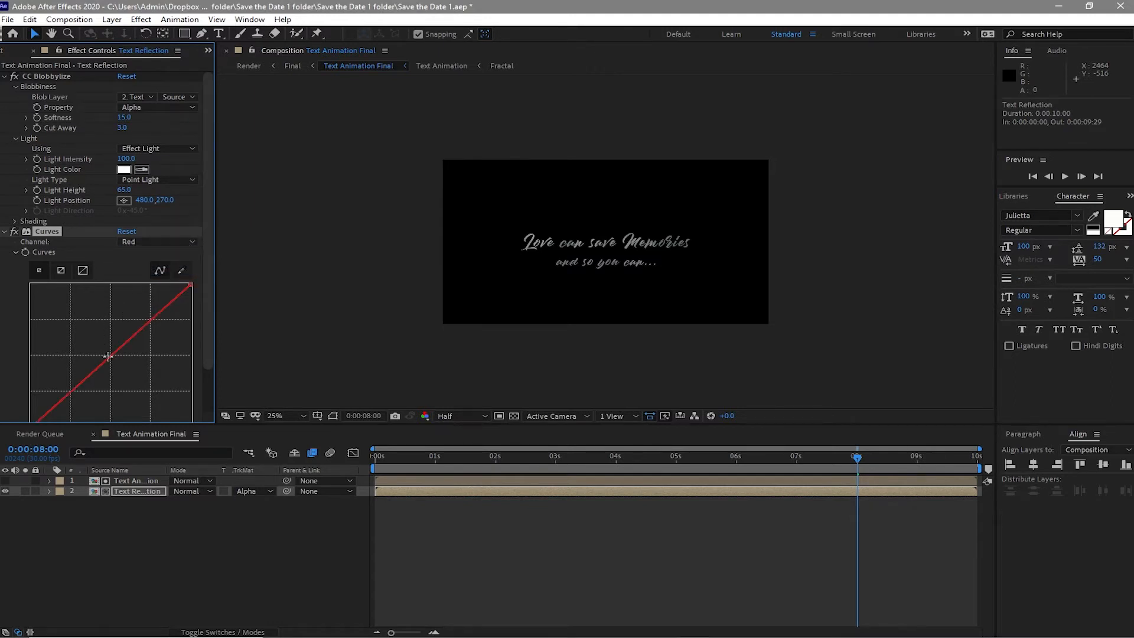
{"action": "left_click_drag", "start_coordinate": [108, 356], "coordinate": [95, 339]}
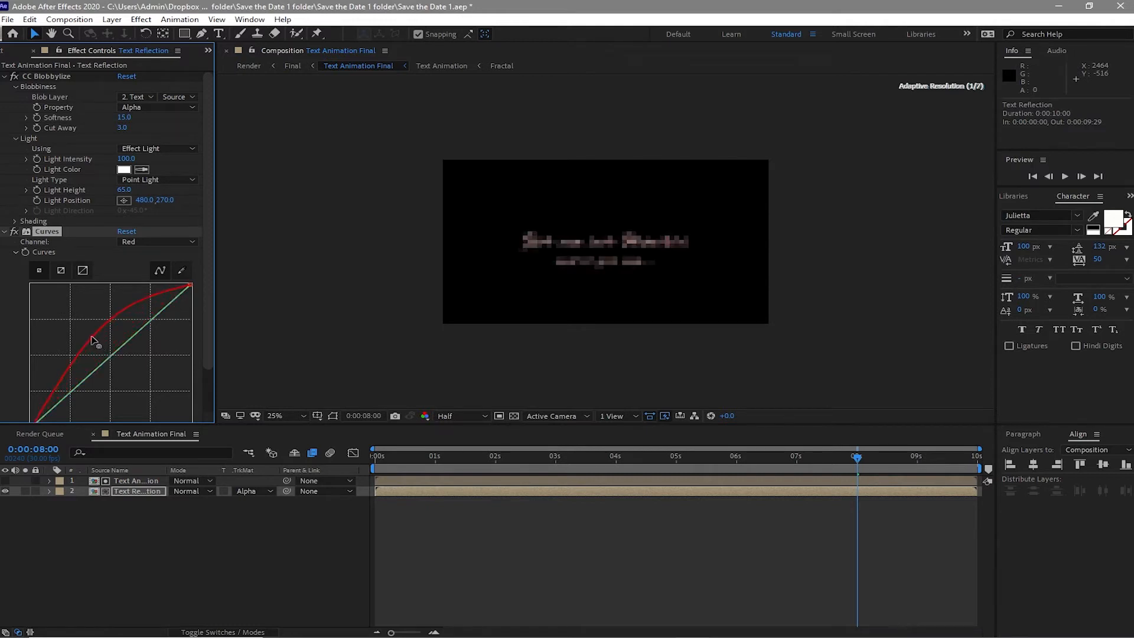
- Switch Curves to the Green channel and bend its curve slightly upward from the middle
{"action": "left_click", "coordinate": [165, 242]}
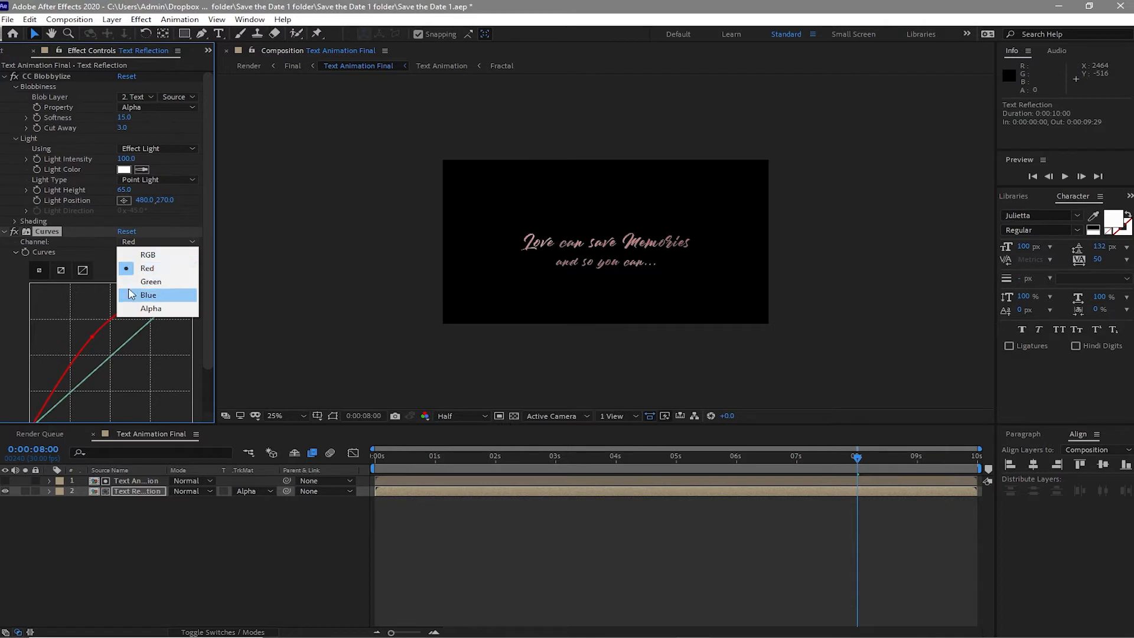
{"action": "left_click", "coordinate": [151, 282]}
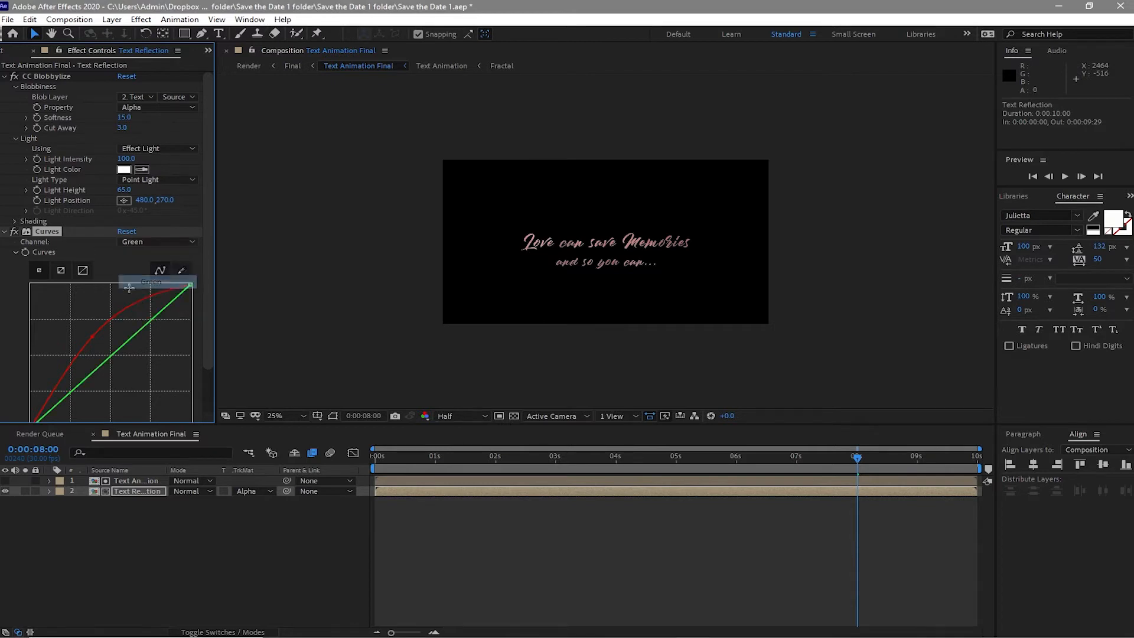
{"action": "left_click", "coordinate": [112, 357]}
{"action": "left_click_drag", "start_coordinate": [112, 357], "coordinate": [101, 342]}
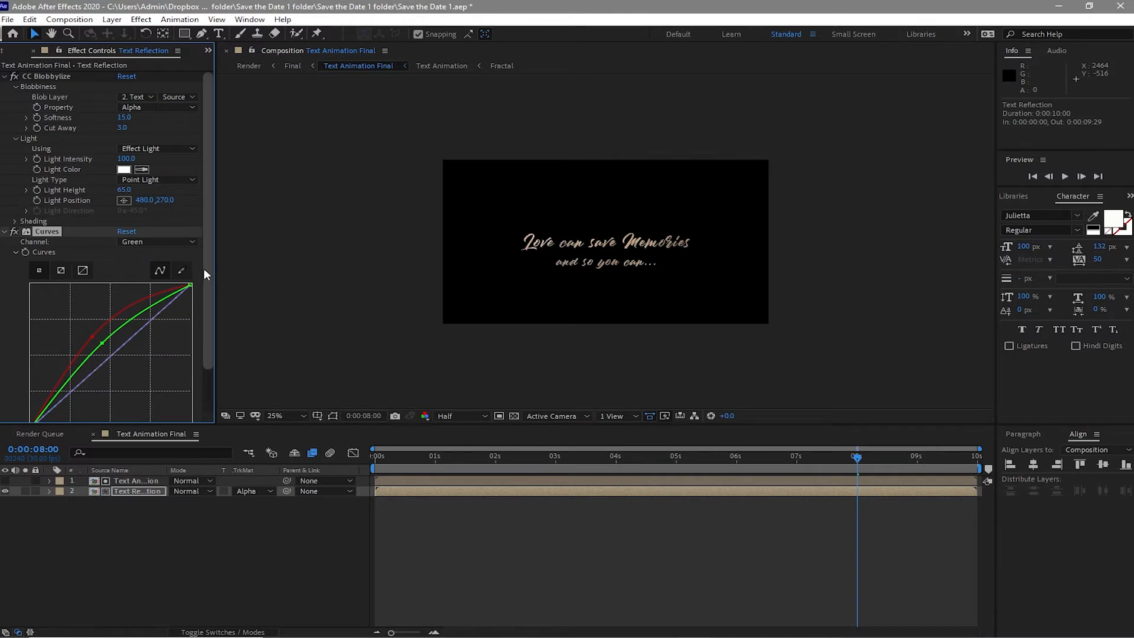
- Switch Curves to the Blue channel and bend its curve downward from the middle
{"action": "left_click", "coordinate": [170, 245]}
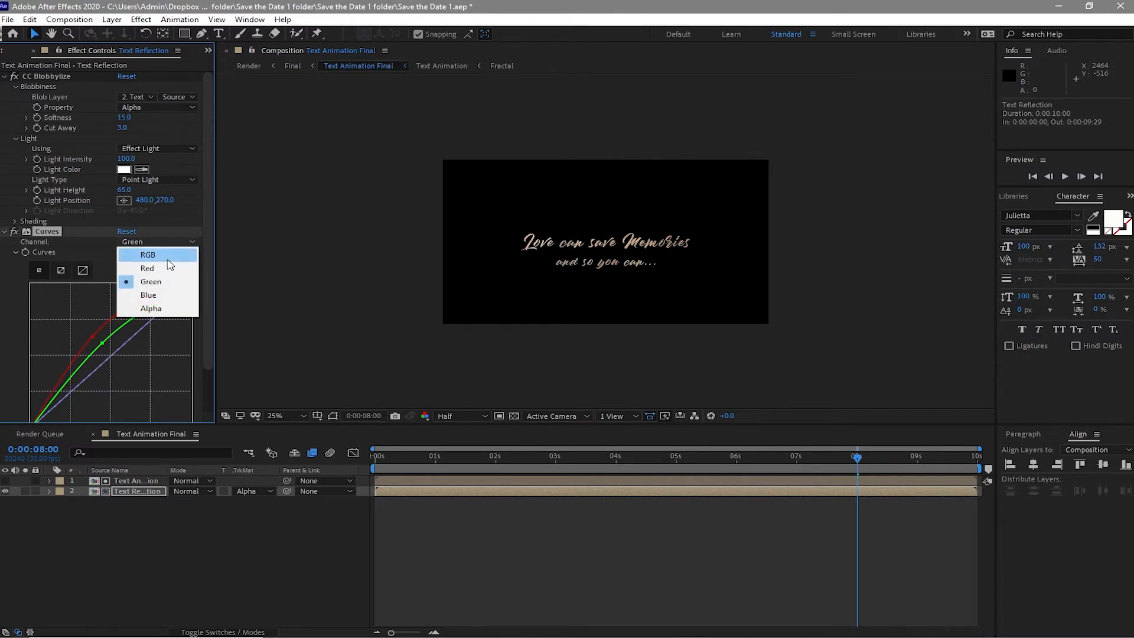
{"action": "left_click", "coordinate": [149, 295]}
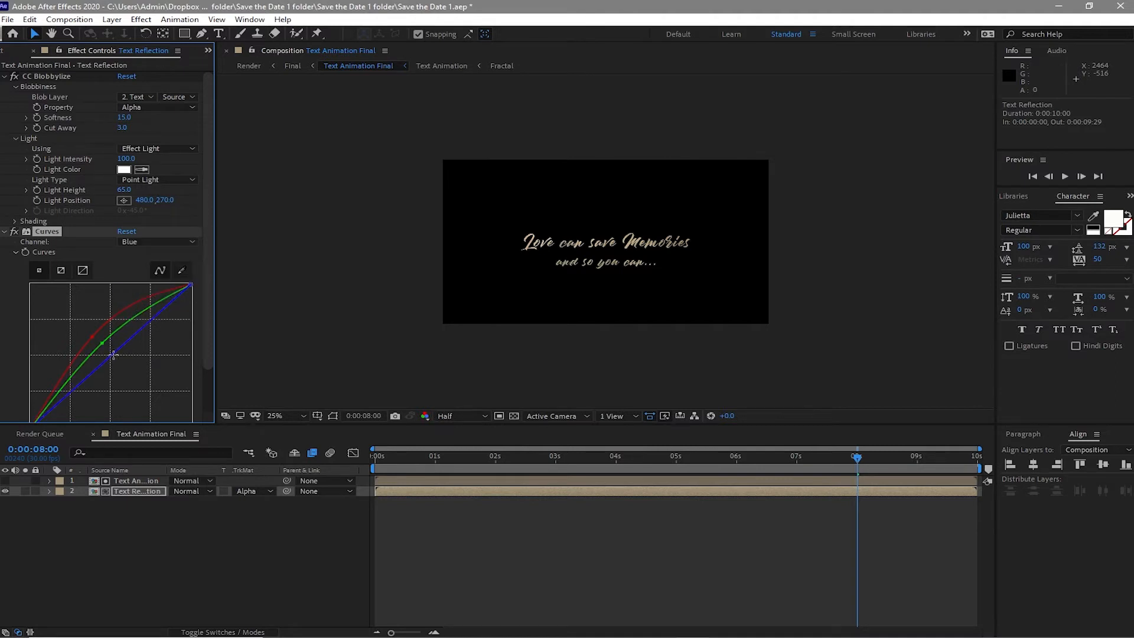
{"action": "left_click_drag", "start_coordinate": [113, 354], "coordinate": [134, 381]}
- Switch Curves to the RGB channel and pull its curve slightly downward from the middle
{"action": "left_click", "coordinate": [143, 240]}
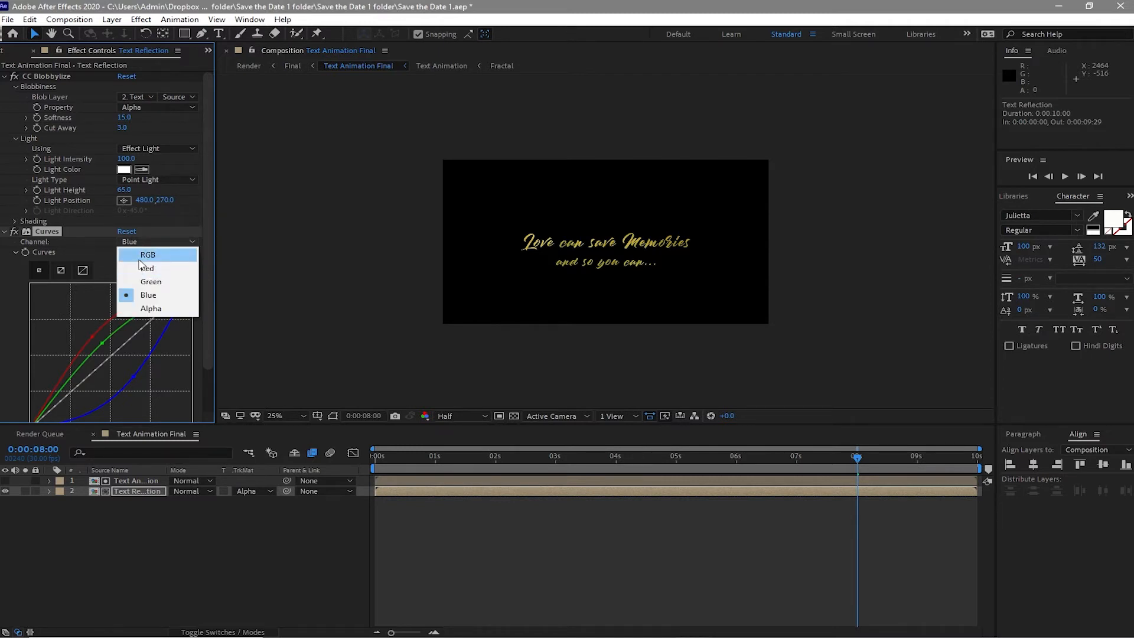
{"action": "left_click", "coordinate": [144, 255]}
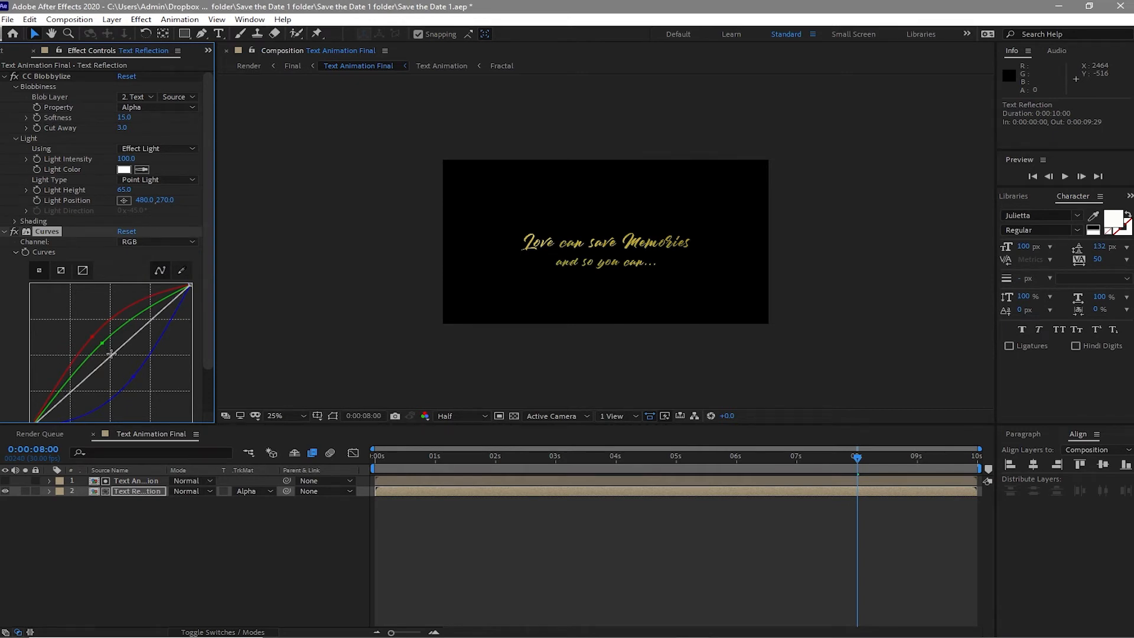
{"action": "left_click_drag", "start_coordinate": [111, 353], "coordinate": [119, 357]}
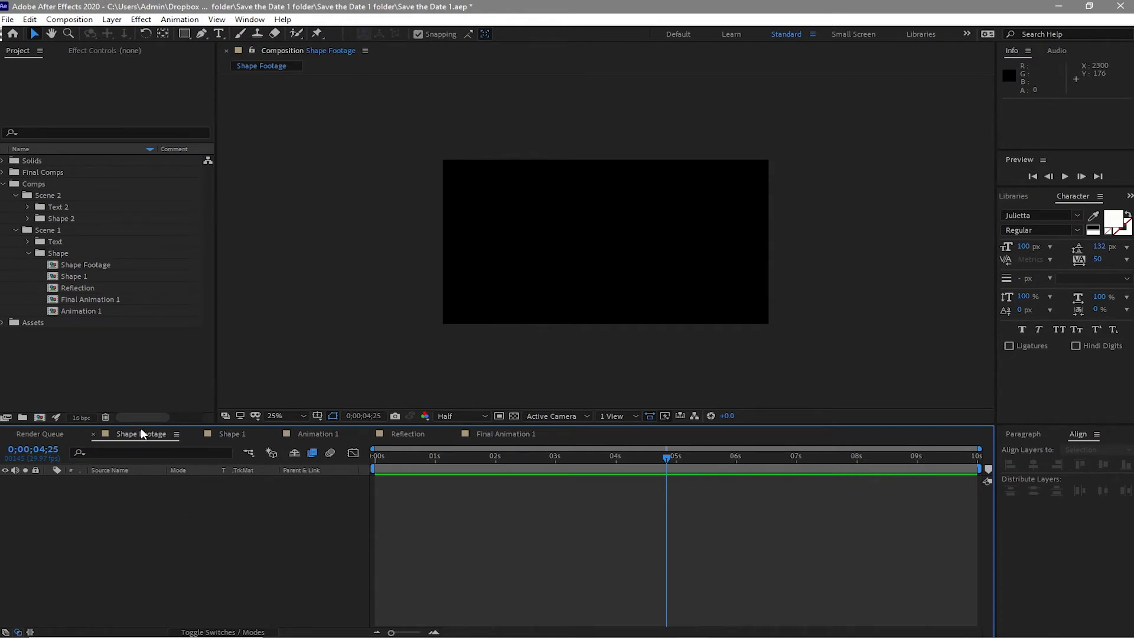
- Add the Shapes 1.mov footage from the Assets Footage folder to the Shape Footage composition and scrub through it
{"action": "left_click", "coordinate": [3, 323]}
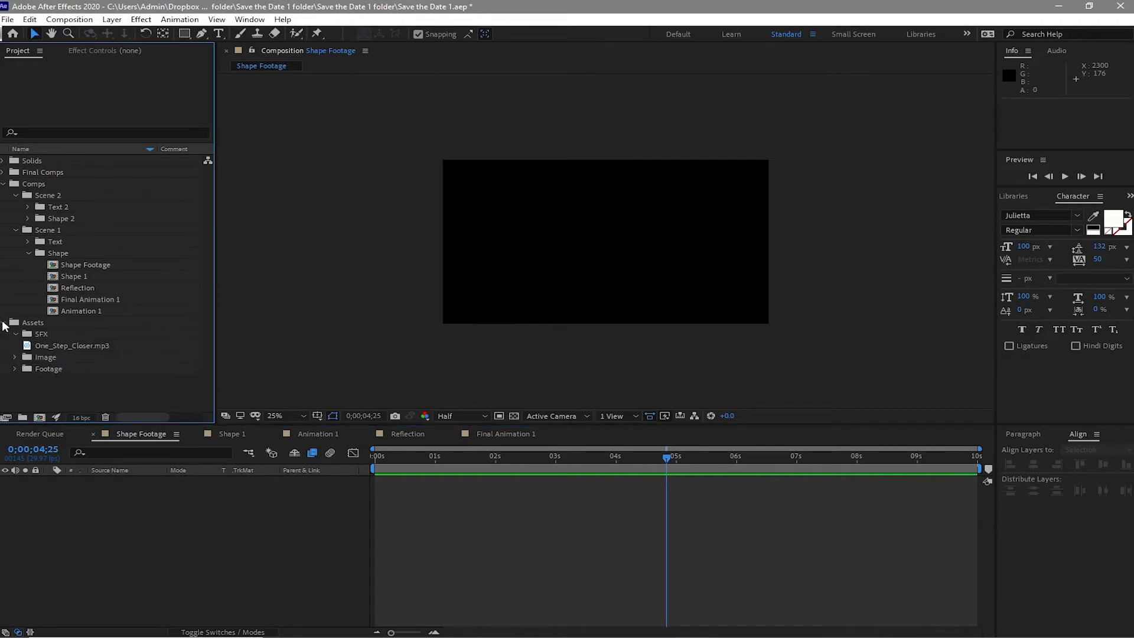
{"action": "left_click", "coordinate": [15, 369]}
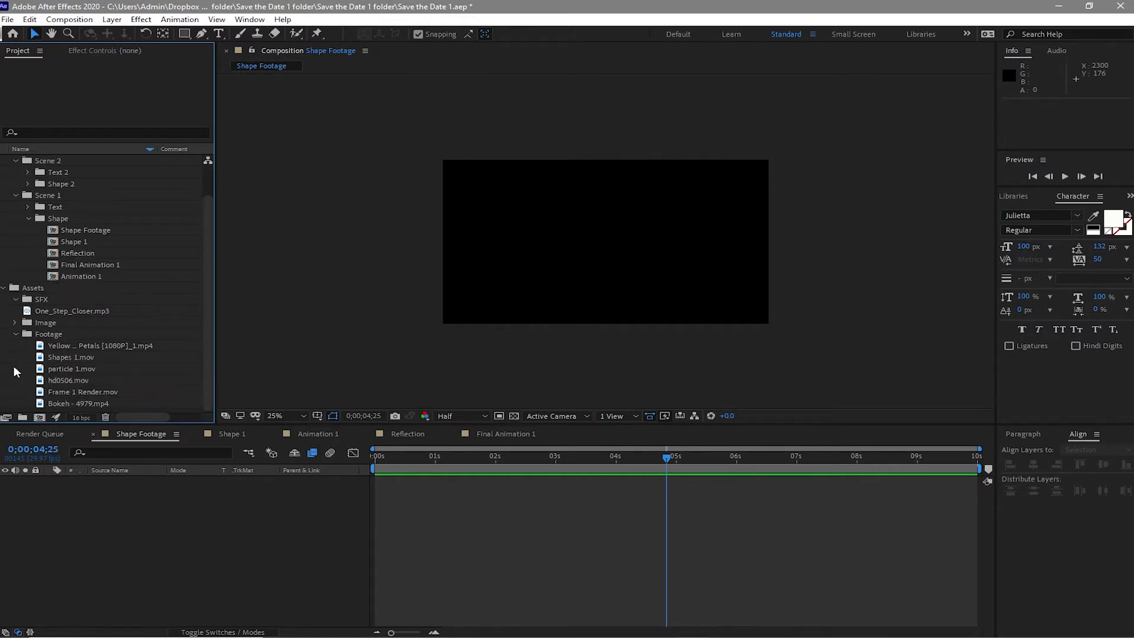
{"action": "left_click", "coordinate": [55, 356]}
{"action": "left_click_drag", "start_coordinate": [55, 356], "coordinate": [98, 496]}
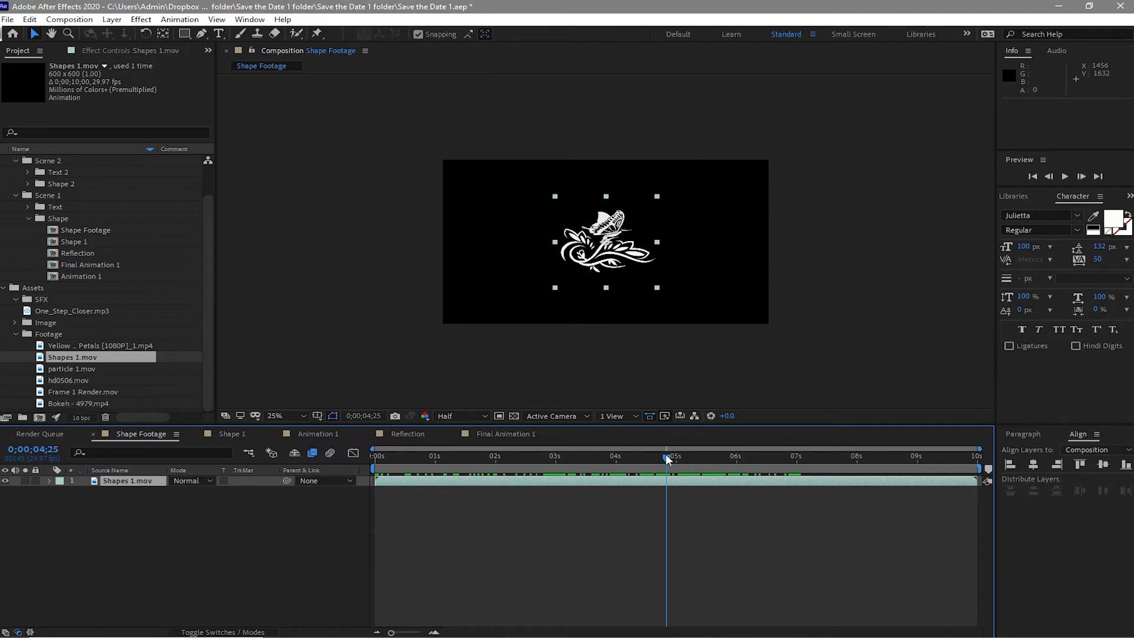
{"action": "left_click_drag", "start_coordinate": [666, 457], "coordinate": [627, 463]}
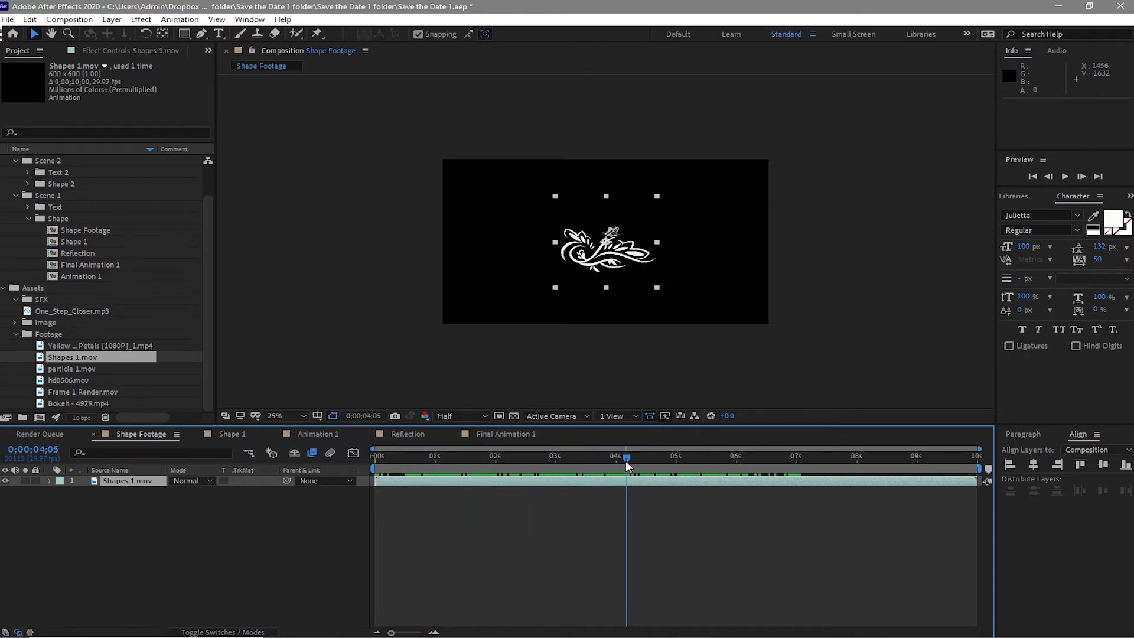
- Nest the Shape Footage composition into Shape 1, and the Shape 1 composition into Animation 1
{"action": "left_click", "coordinate": [93, 434]}
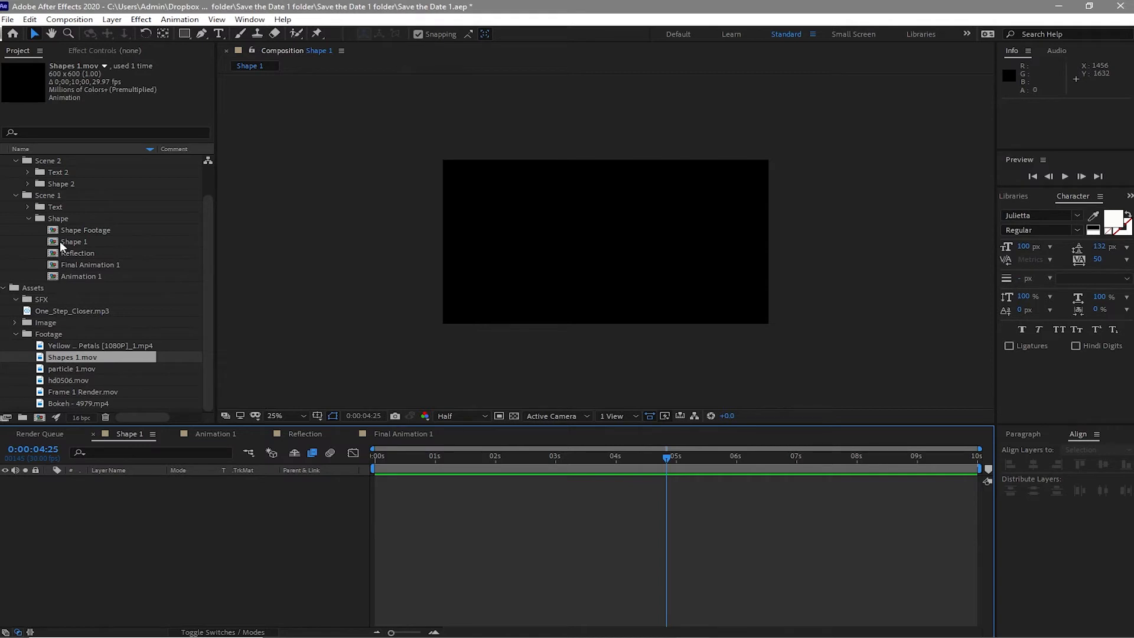
{"action": "left_click_drag", "start_coordinate": [83, 228], "coordinate": [176, 497]}
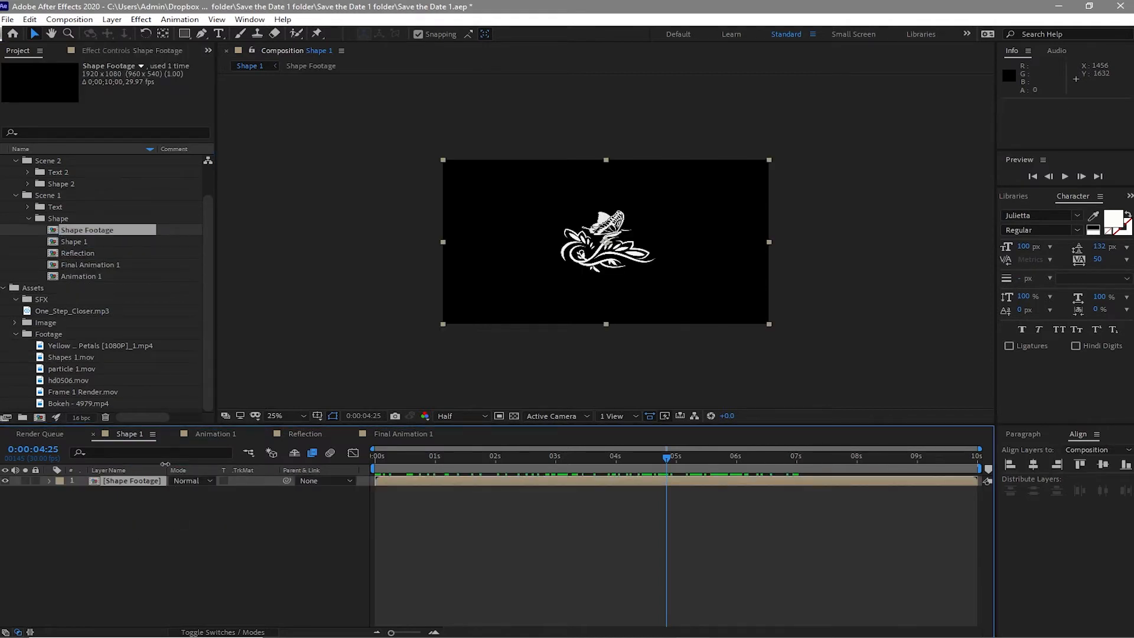
{"action": "left_click", "coordinate": [94, 434]}
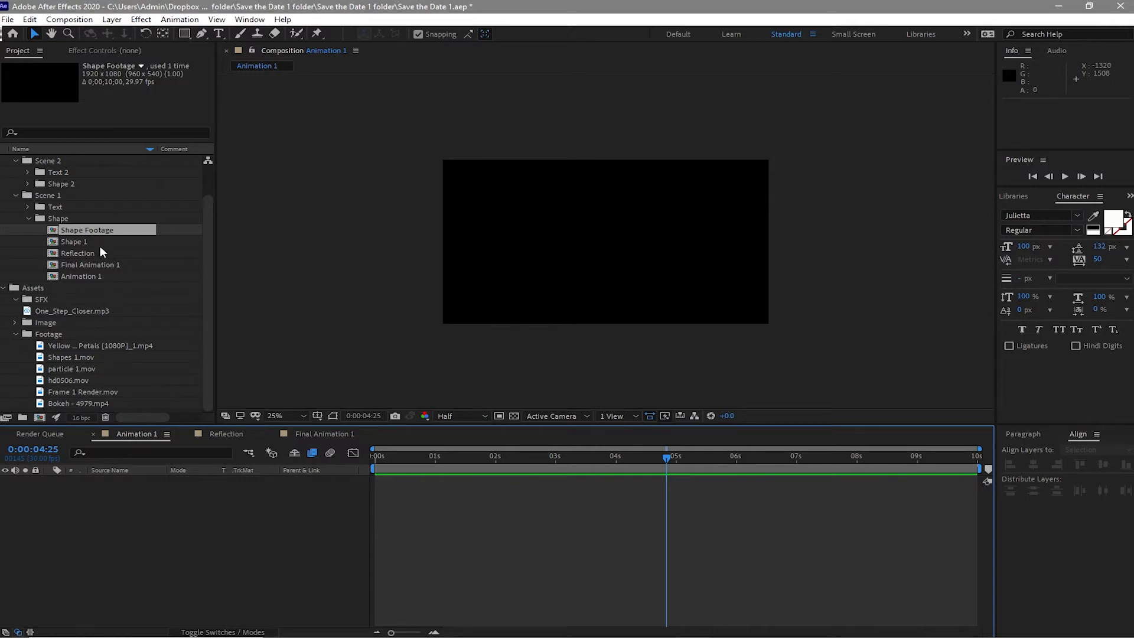
{"action": "left_click_drag", "start_coordinate": [100, 241], "coordinate": [164, 509]}
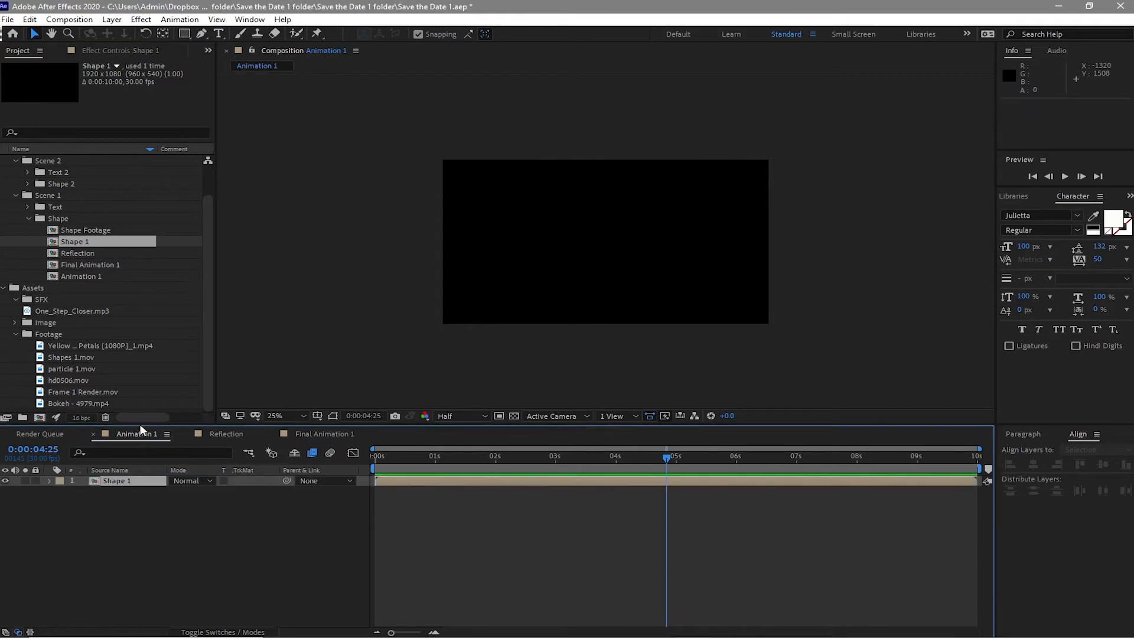
- Add the MOUNTA~1.JPG image from the Assets Image folder to the Reflection composition
{"action": "left_click", "coordinate": [218, 435]}
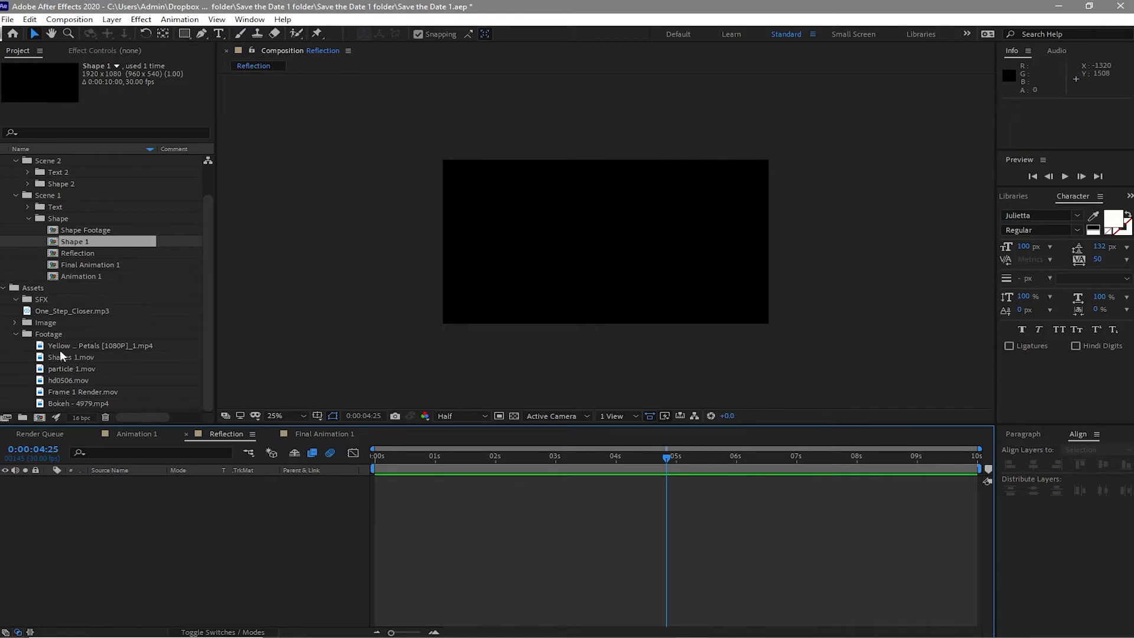
{"action": "left_click", "coordinate": [15, 333]}
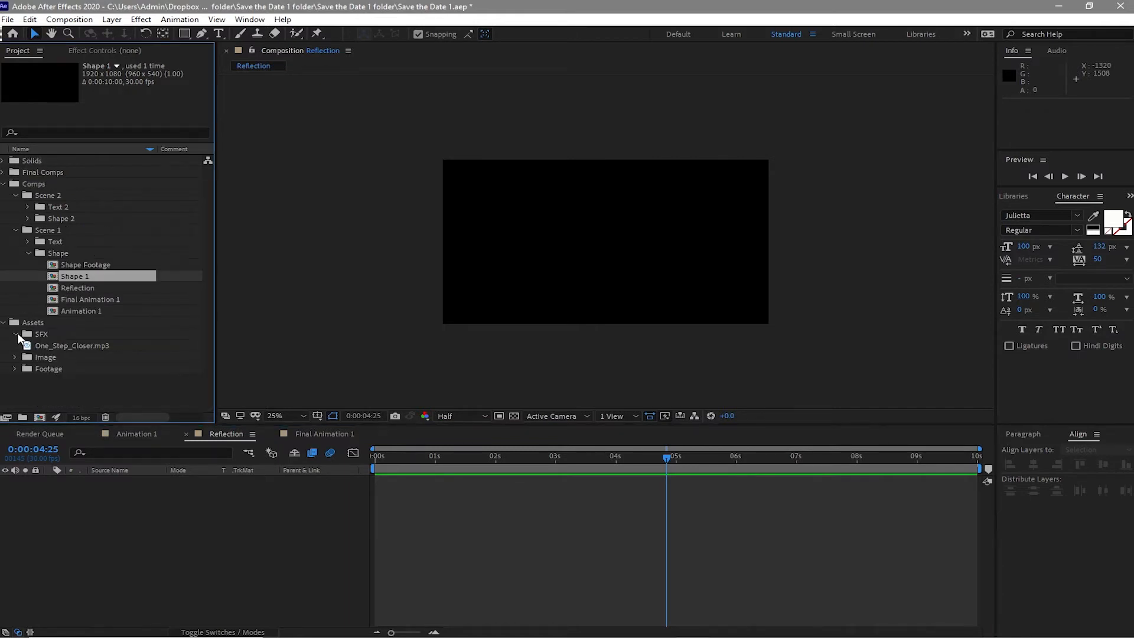
{"action": "left_click_drag", "start_coordinate": [104, 489], "coordinate": [115, 518]}
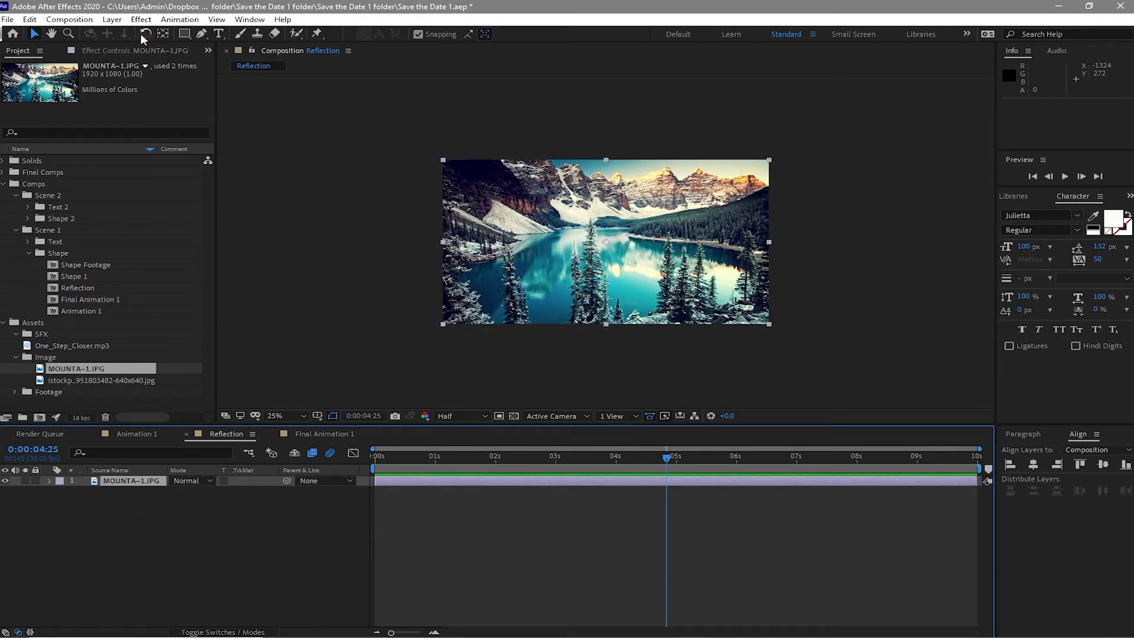
- Apply Motion Tile from Stylize to the mountain image, setting Output Width to 500 and enabling Mirror Edges
{"action": "left_click", "coordinate": [141, 19]}
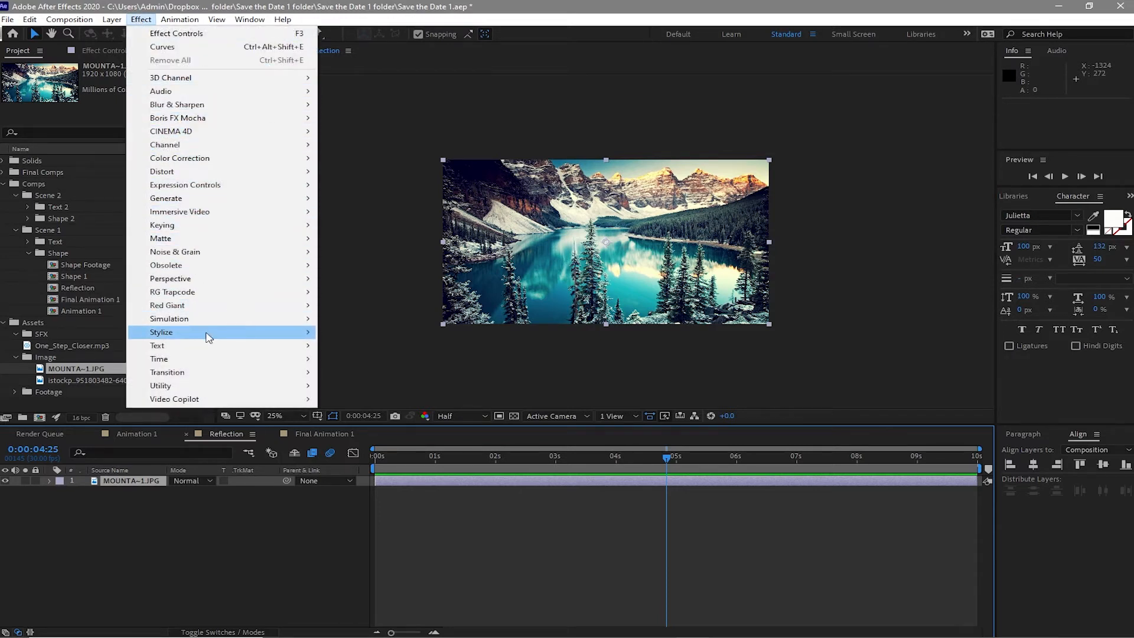
{"action": "mouse_move", "coordinate": [222, 332]}
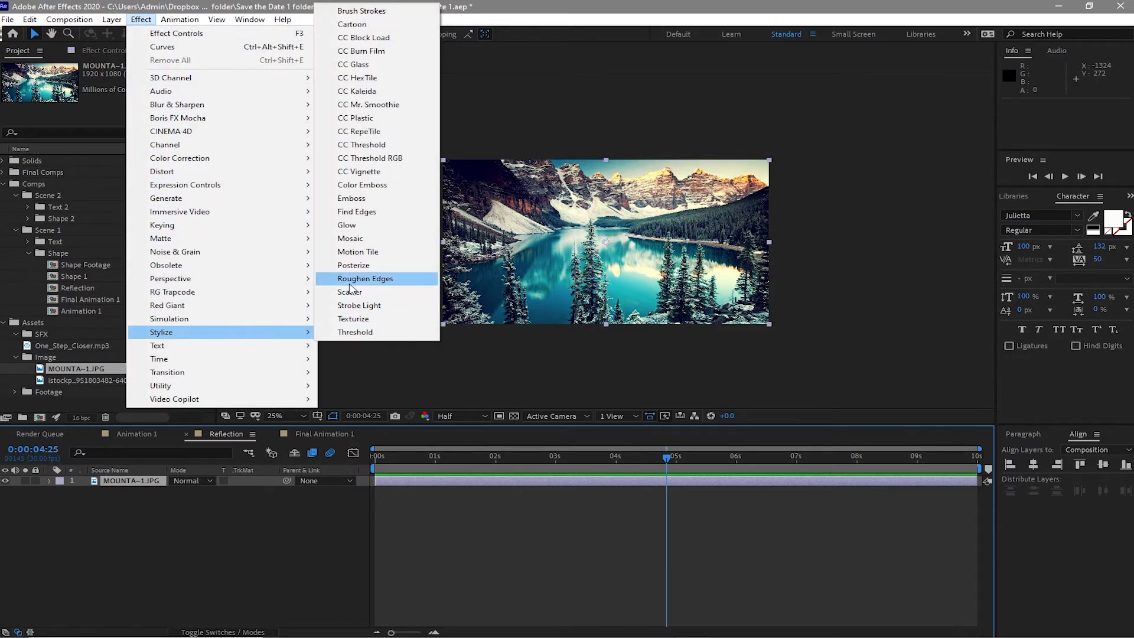
{"action": "left_click", "coordinate": [357, 253]}
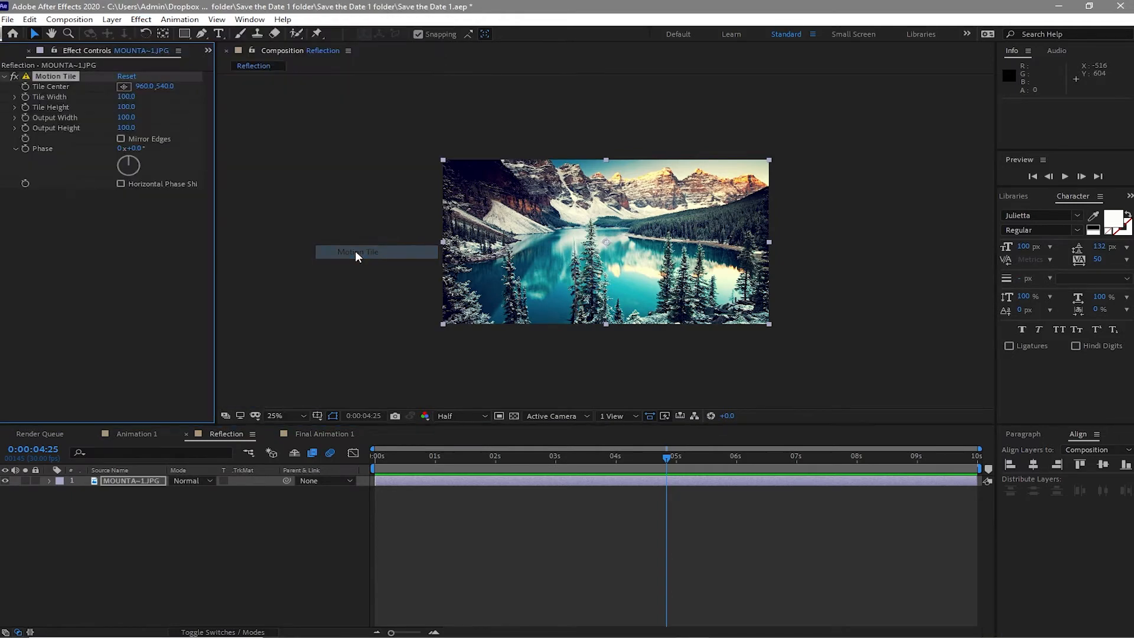
{"action": "left_click", "coordinate": [126, 118]}
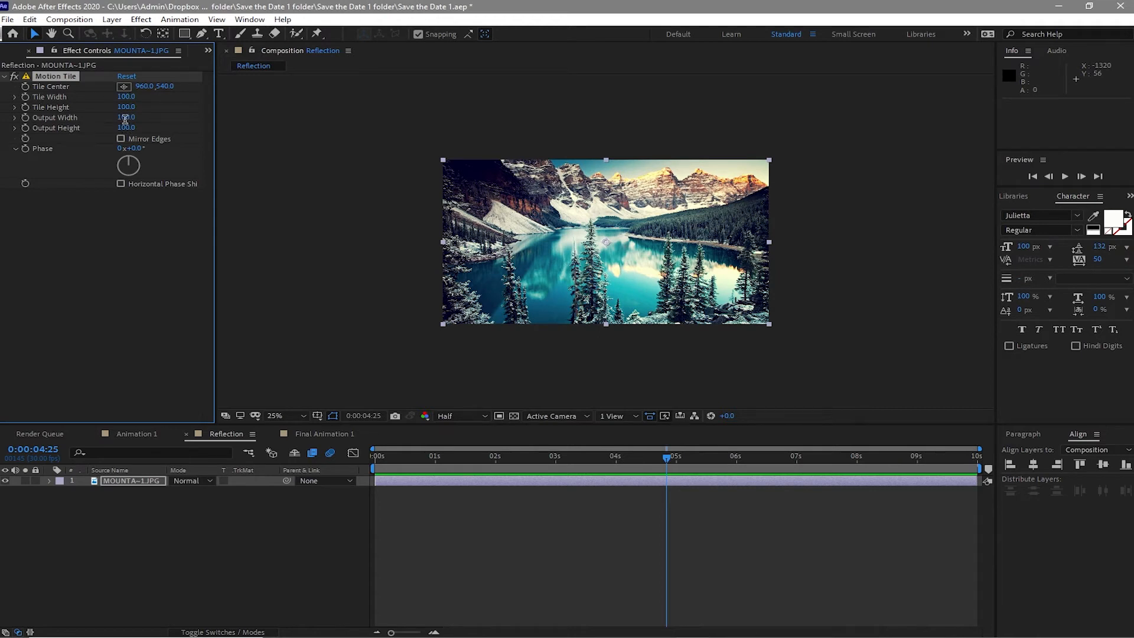
{"action": "type", "text": "500"}
{"action": "left_click", "coordinate": [121, 139]}
{"action": "left_click", "coordinate": [146, 476]}
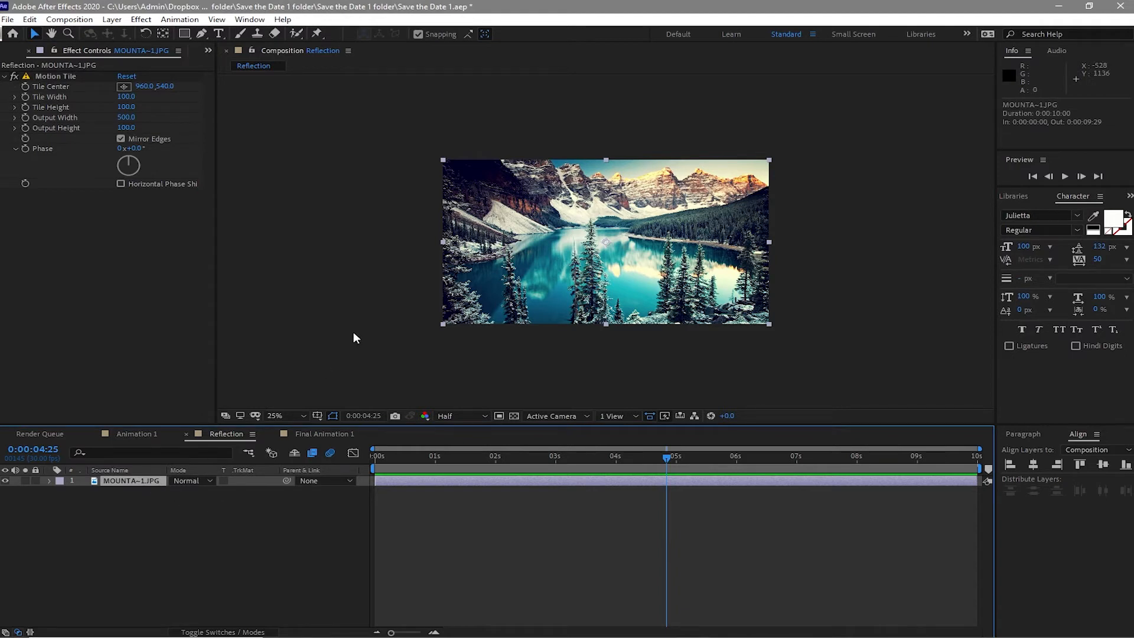
- Keyframe the image's Position at the start, move it horizontally to 3116,540 at the end, and preview the scroll
{"action": "key", "text": "p"}
{"action": "key", "text": "Home"}
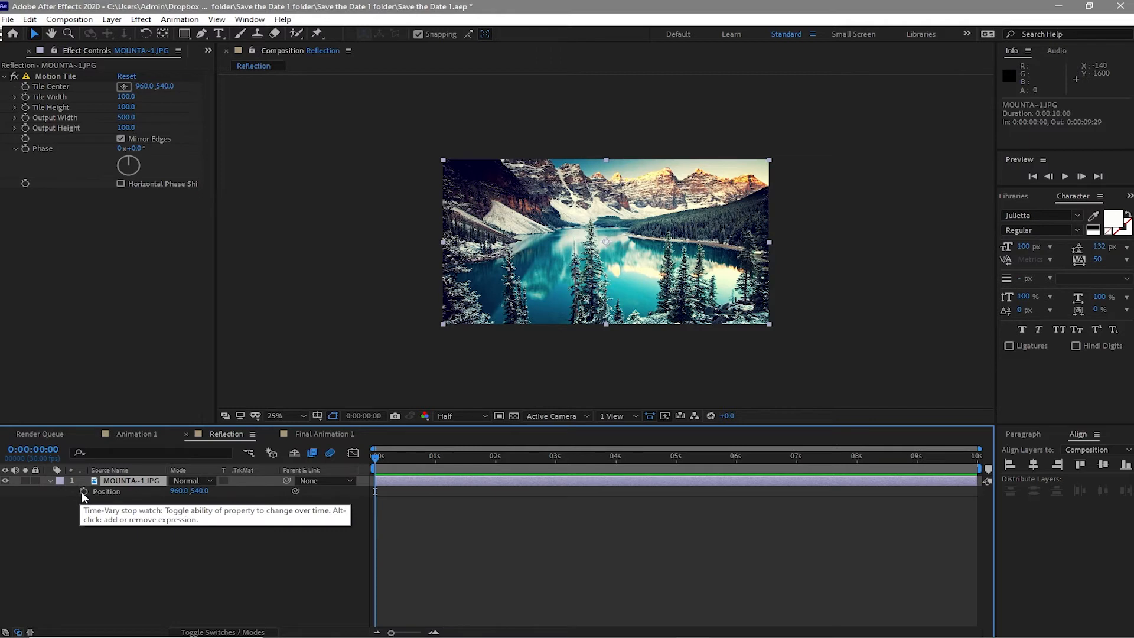
{"action": "left_click", "coordinate": [83, 492]}
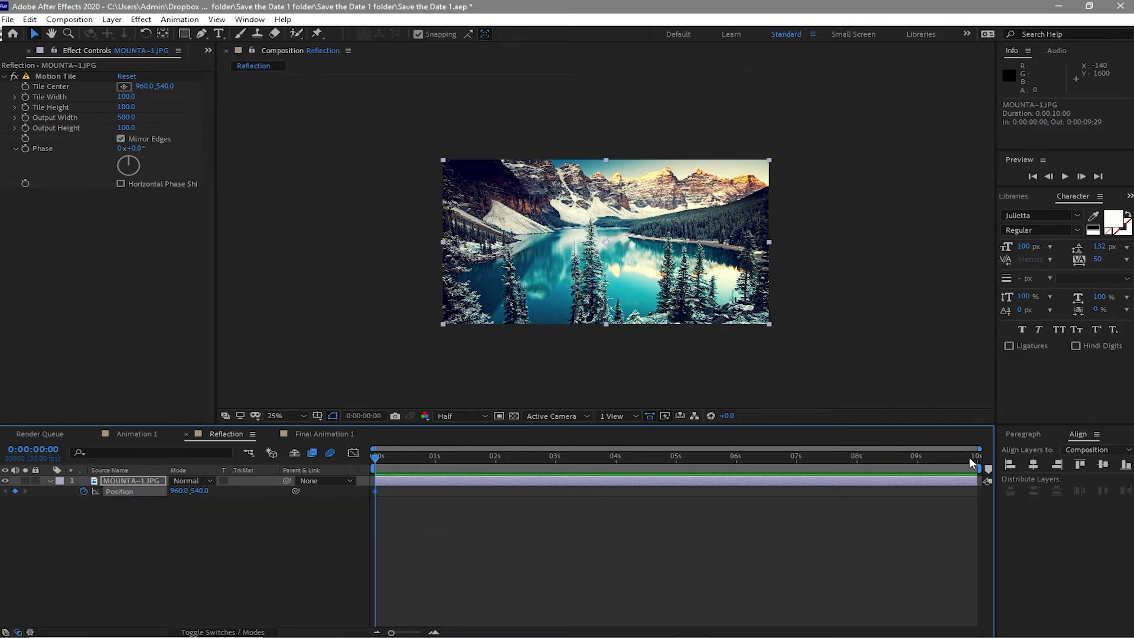
{"action": "key", "text": "End"}
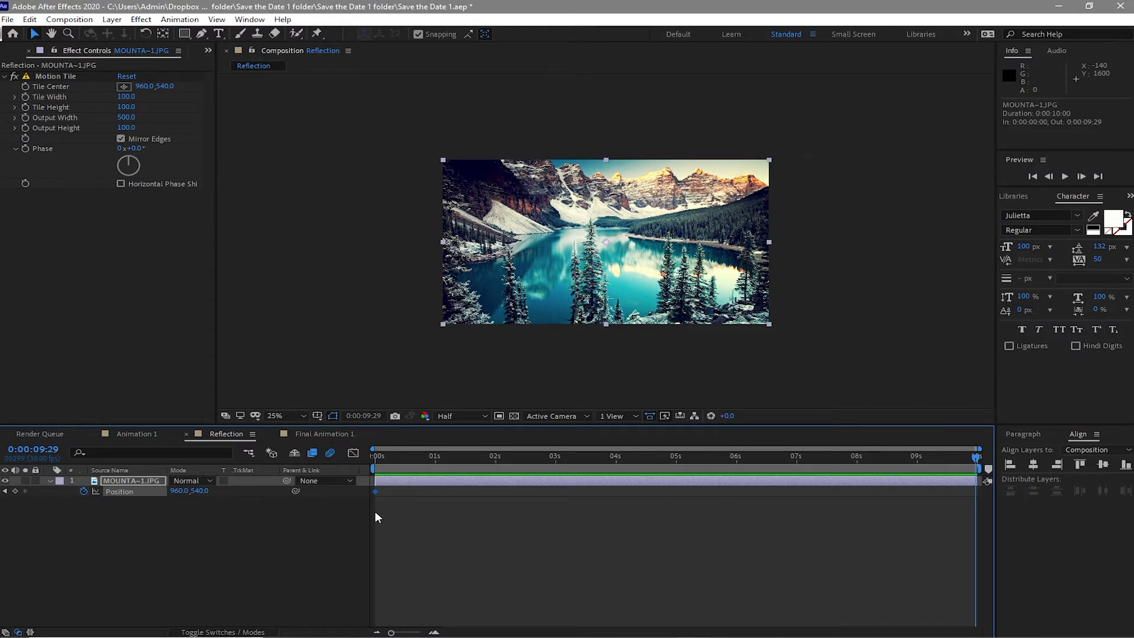
{"action": "left_click_drag", "start_coordinate": [180, 495], "coordinate": [322, 546]}
{"action": "left_click_drag", "start_coordinate": [182, 491], "coordinate": [818, 516]}
{"action": "left_click", "coordinate": [722, 480]}
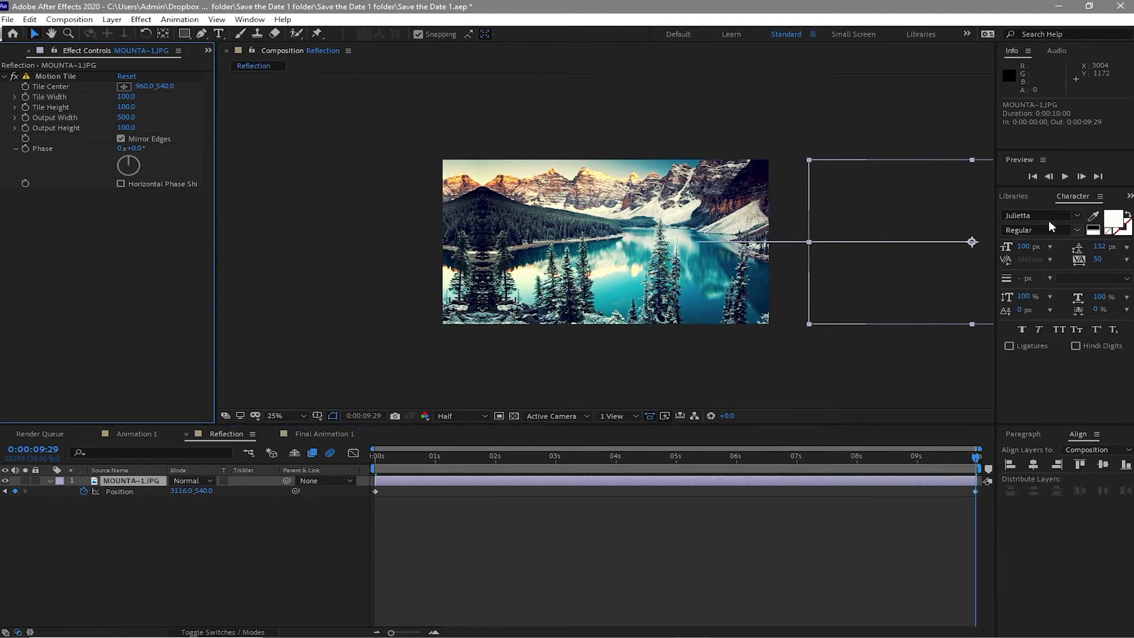
{"action": "left_click", "coordinate": [1062, 176]}
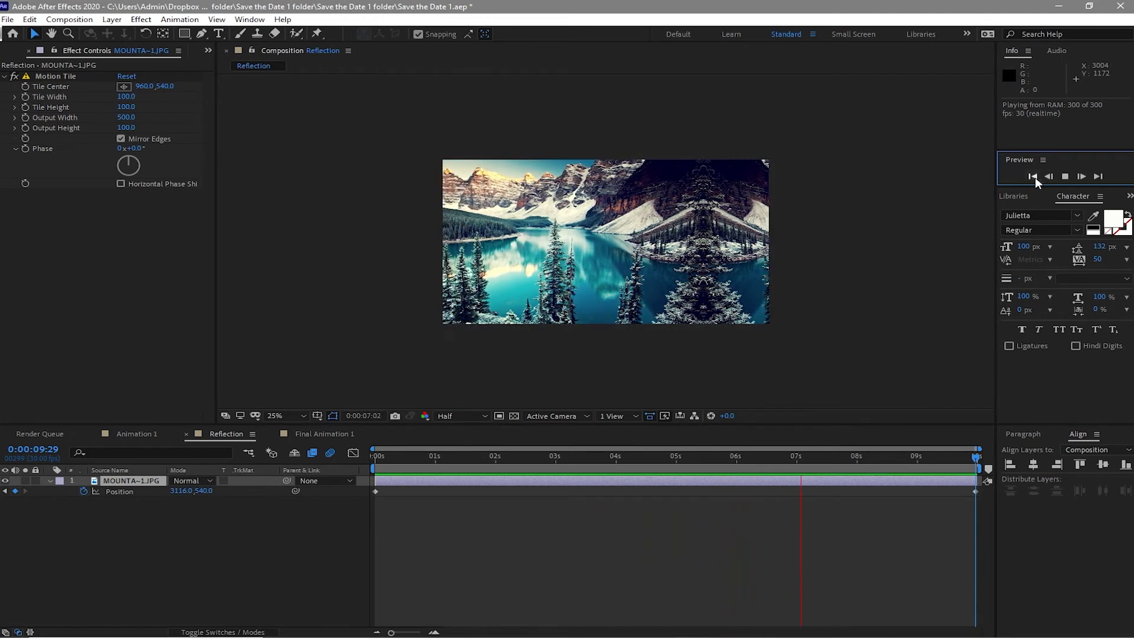
{"action": "left_click", "coordinate": [1066, 178]}
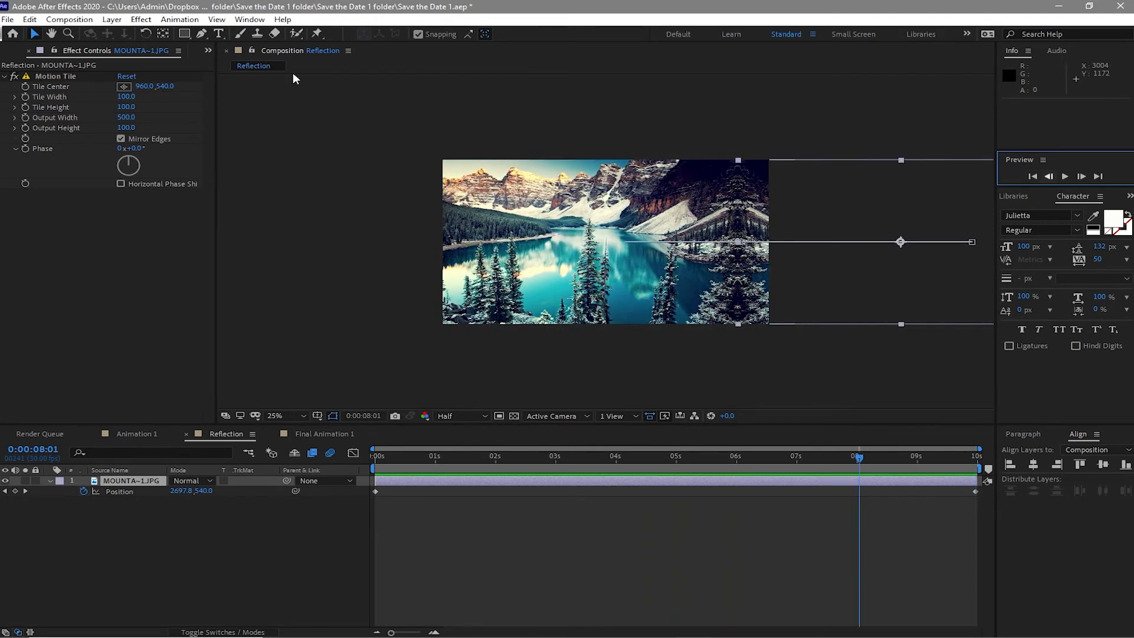
- Apply the Tint effect from Color Correction and set Amount to Tint to 80%
{"action": "left_click", "coordinate": [142, 19]}
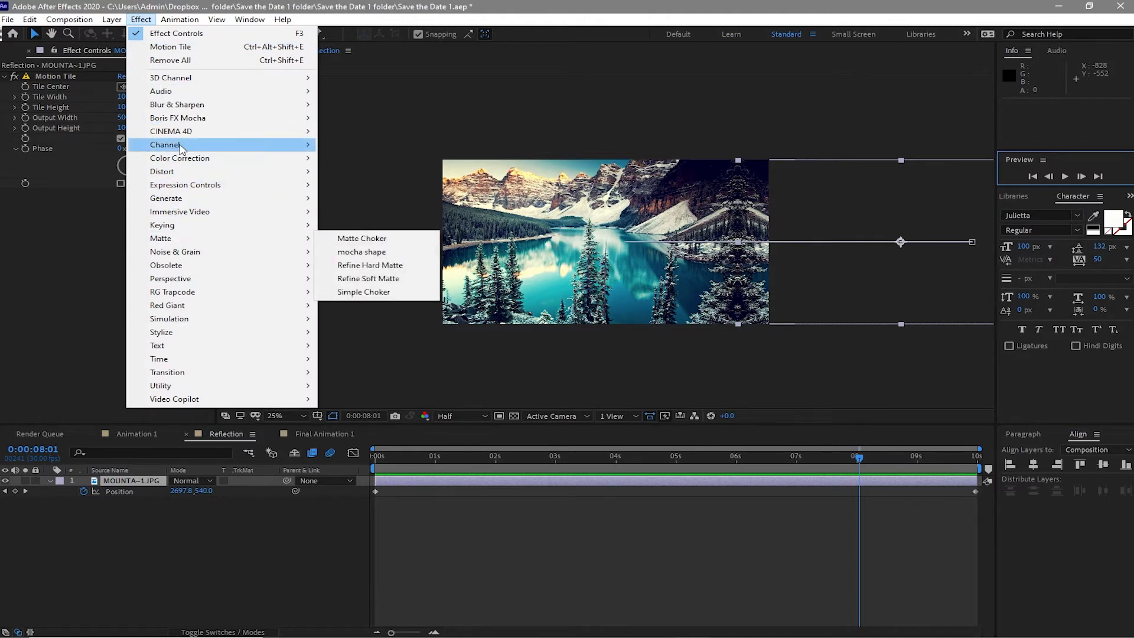
{"action": "mouse_move", "coordinate": [214, 159]}
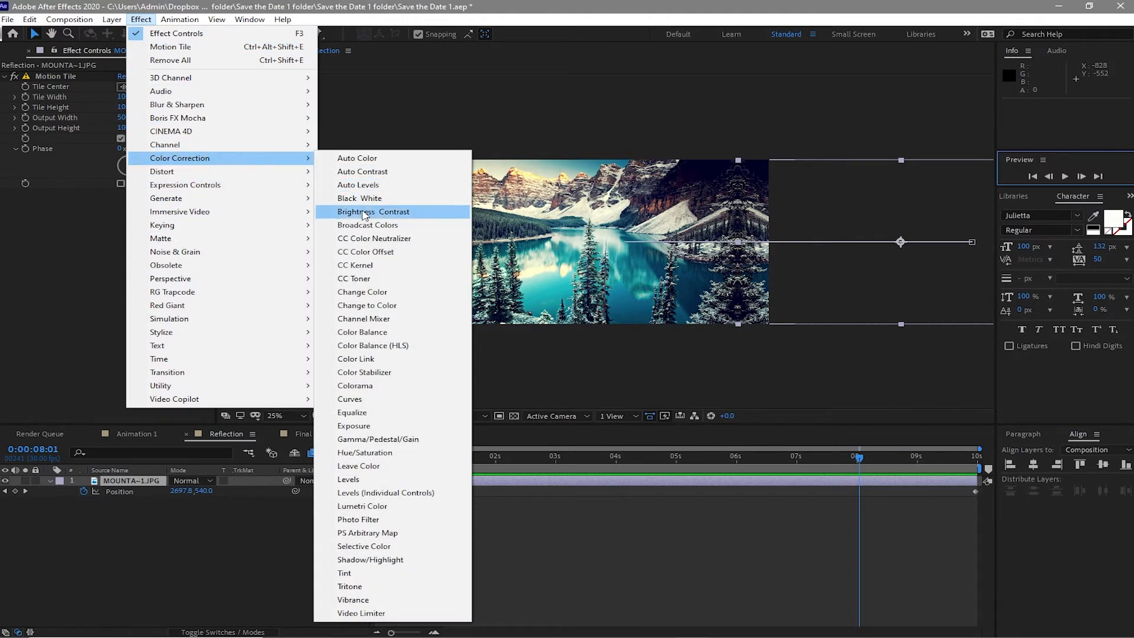
{"action": "left_click", "coordinate": [378, 574]}
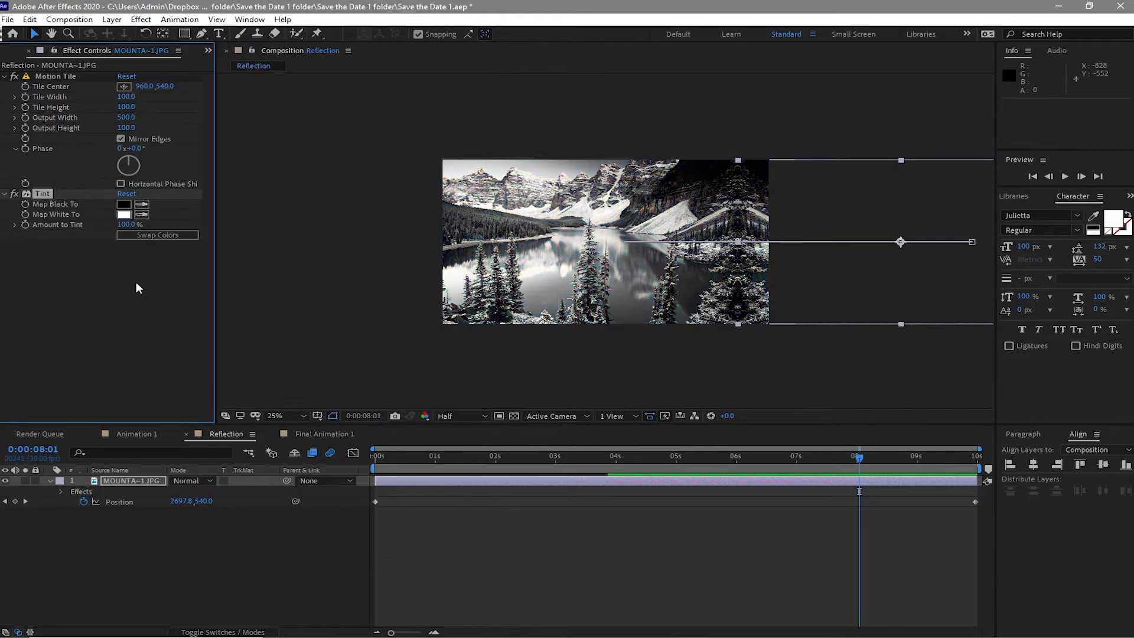
{"action": "left_click", "coordinate": [126, 224]}
{"action": "type", "text": "80"}
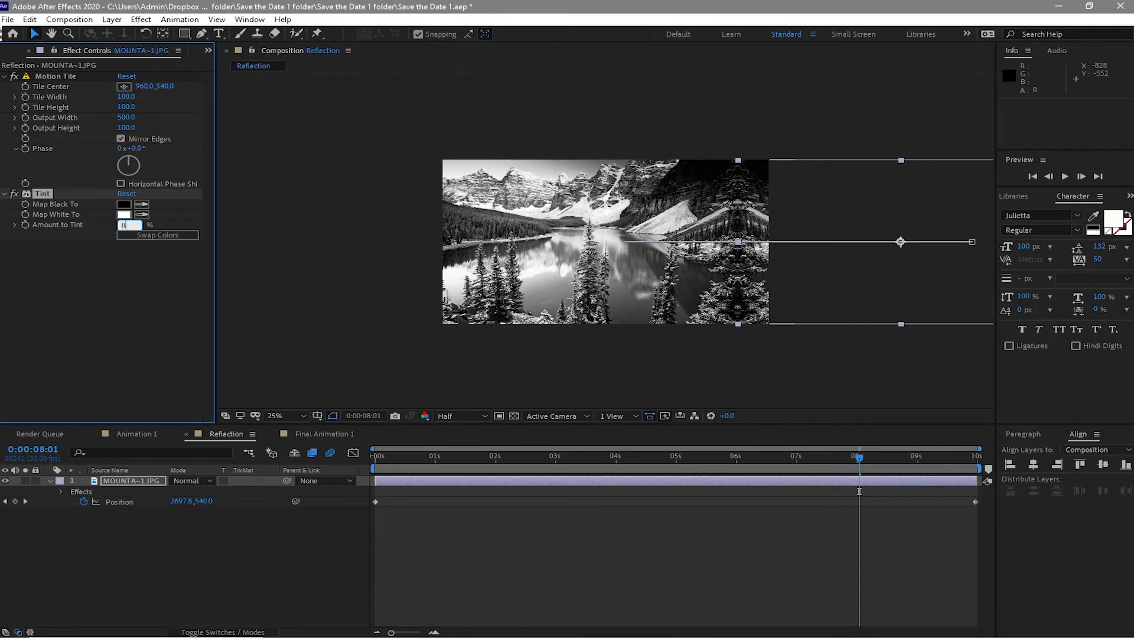
{"action": "left_click", "coordinate": [124, 275]}
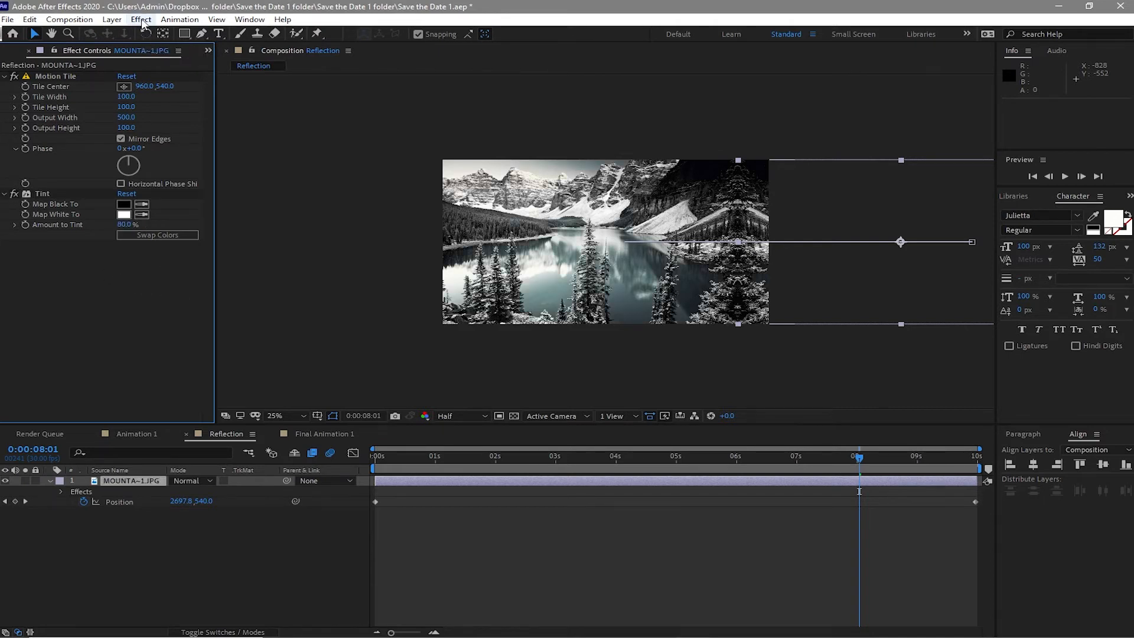
- Apply Fast Box Blur from Blur & Sharpen and set its Blur Radius to 10
{"action": "left_click", "coordinate": [141, 20]}
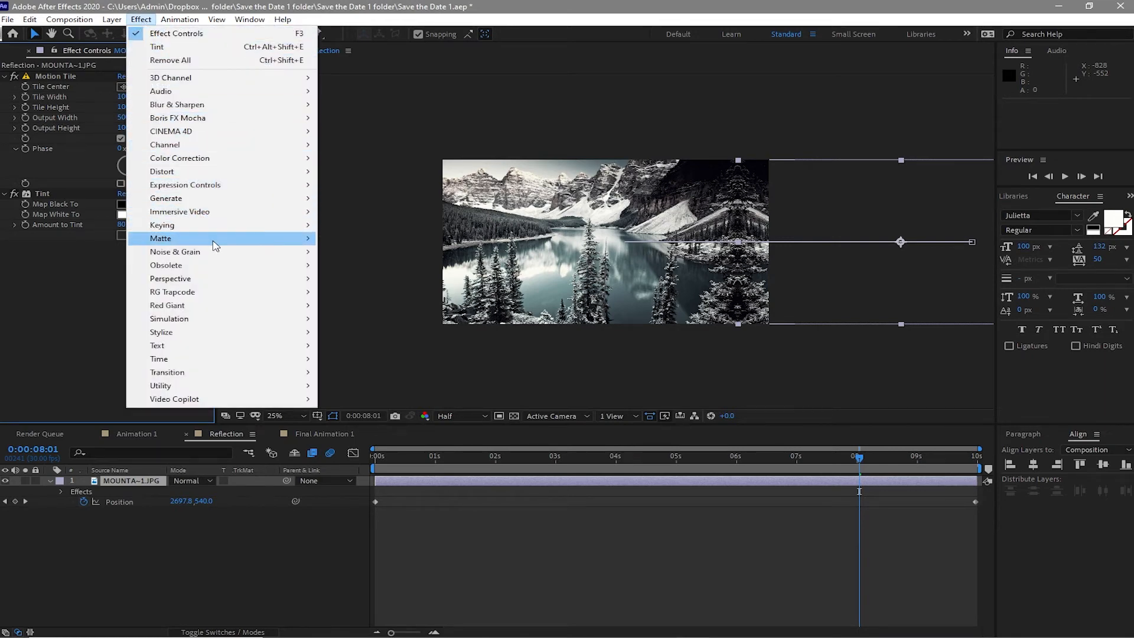
{"action": "mouse_move", "coordinate": [260, 105]}
{"action": "left_click", "coordinate": [367, 237]}
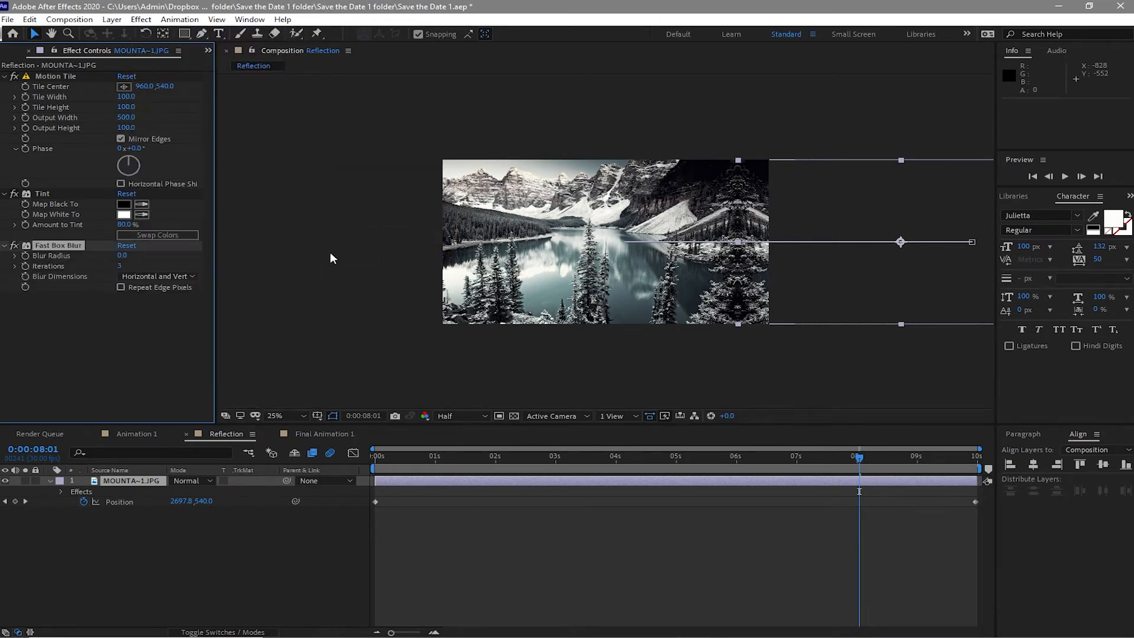
{"action": "left_click", "coordinate": [121, 256]}
{"action": "type", "text": "1"}
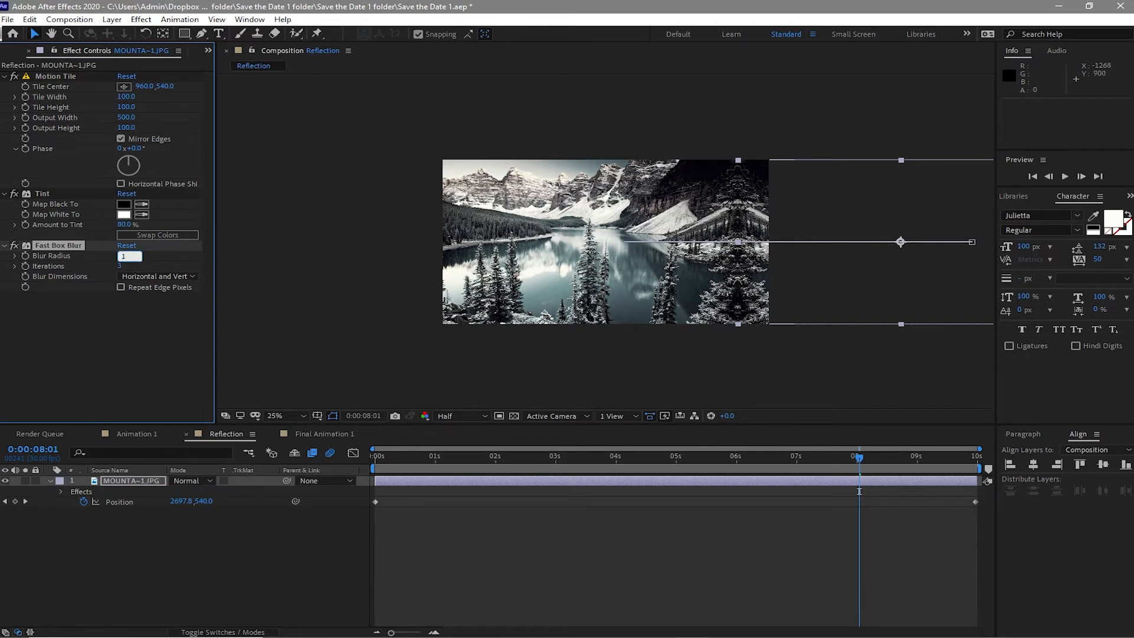
{"action": "type", "text": "0"}
{"action": "left_click", "coordinate": [258, 319]}
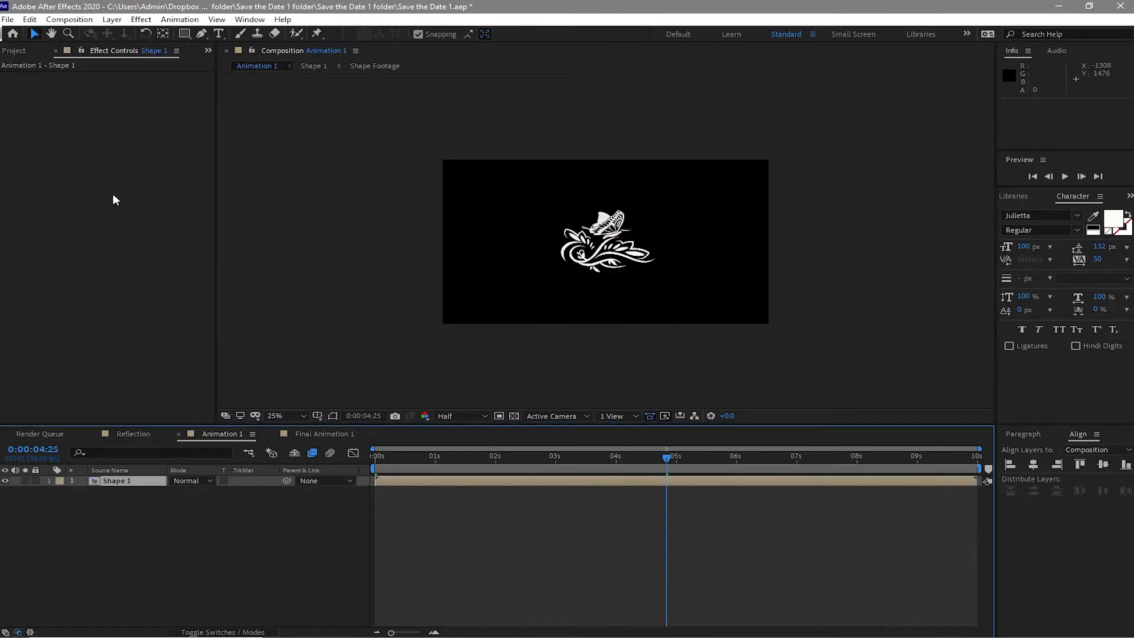
- Add the Reflection composition to Animation 1 and move it below the Shape 1 layer
{"action": "left_click", "coordinate": [21, 52]}
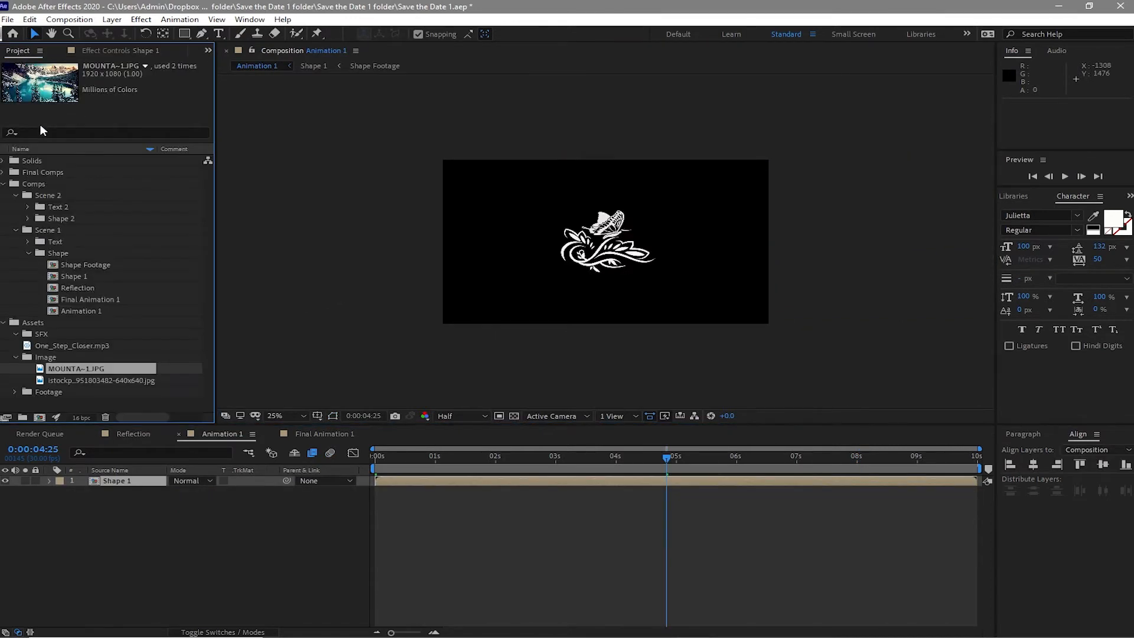
{"action": "left_click_drag", "start_coordinate": [76, 287], "coordinate": [112, 480]}
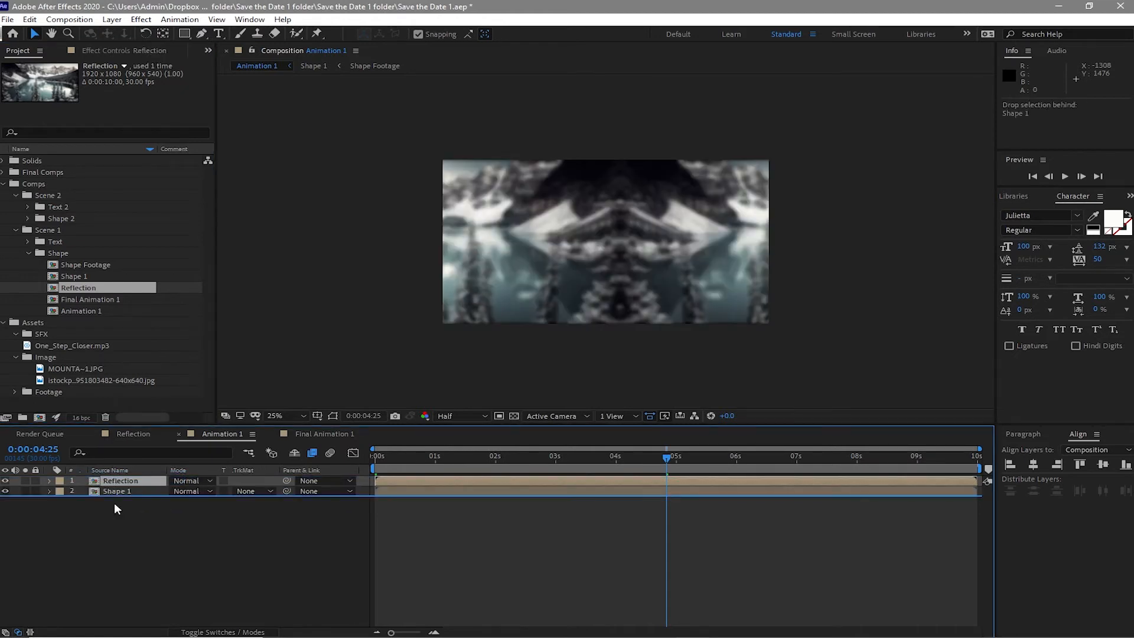
{"action": "key", "text": "ctrl+bracketleft"}
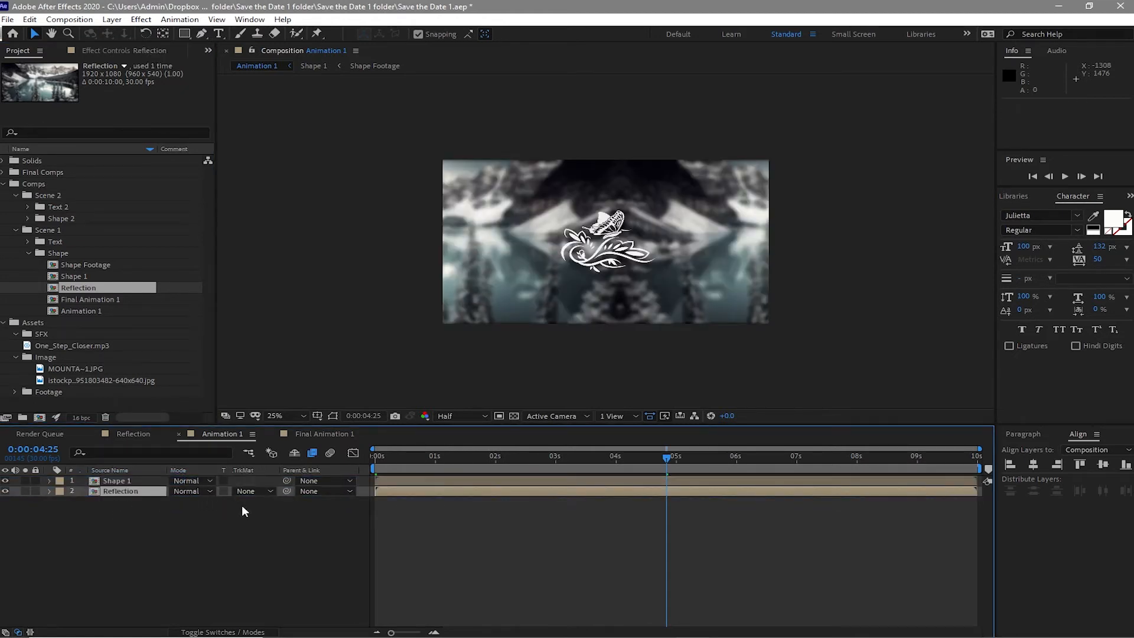
- Set the Reflection layer's track matte to Alpha Matte "Shape 1"
{"action": "left_click", "coordinate": [272, 489]}
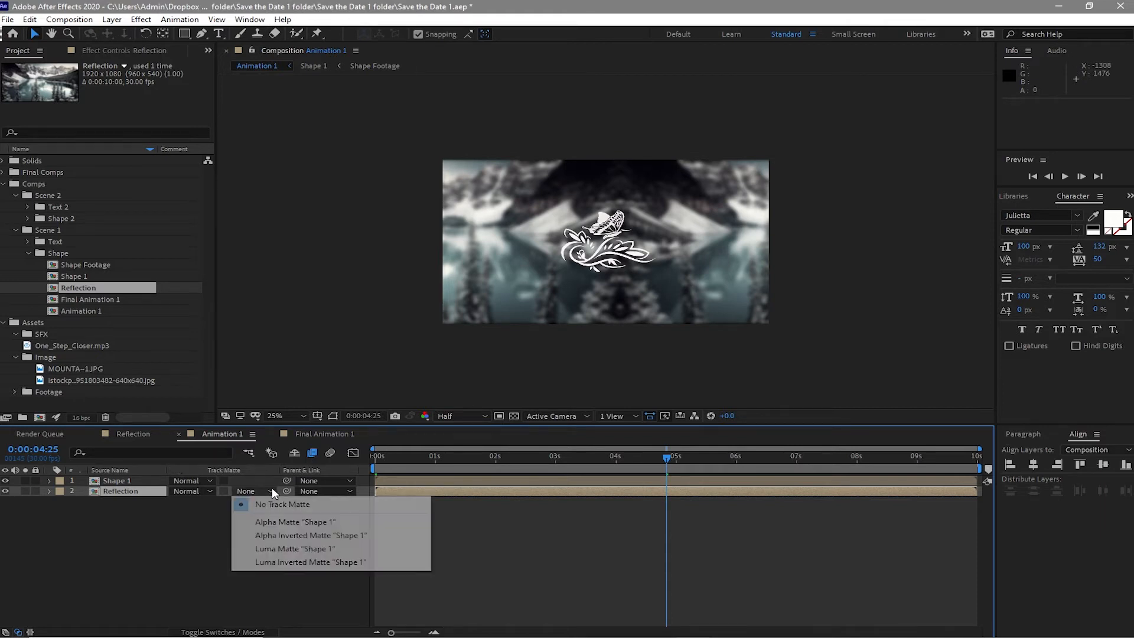
{"action": "left_click", "coordinate": [277, 522]}
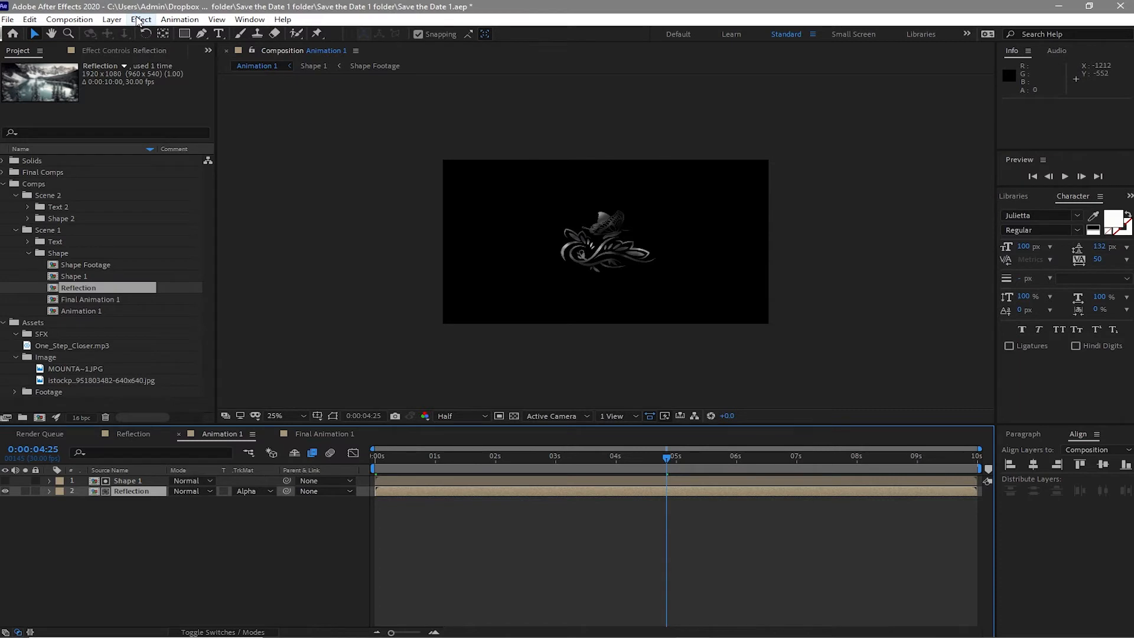
- Apply the CC Blobbylize distort effect to the Reflection layer and set its Blob Layer to Shape 1
{"action": "left_click", "coordinate": [140, 20]}
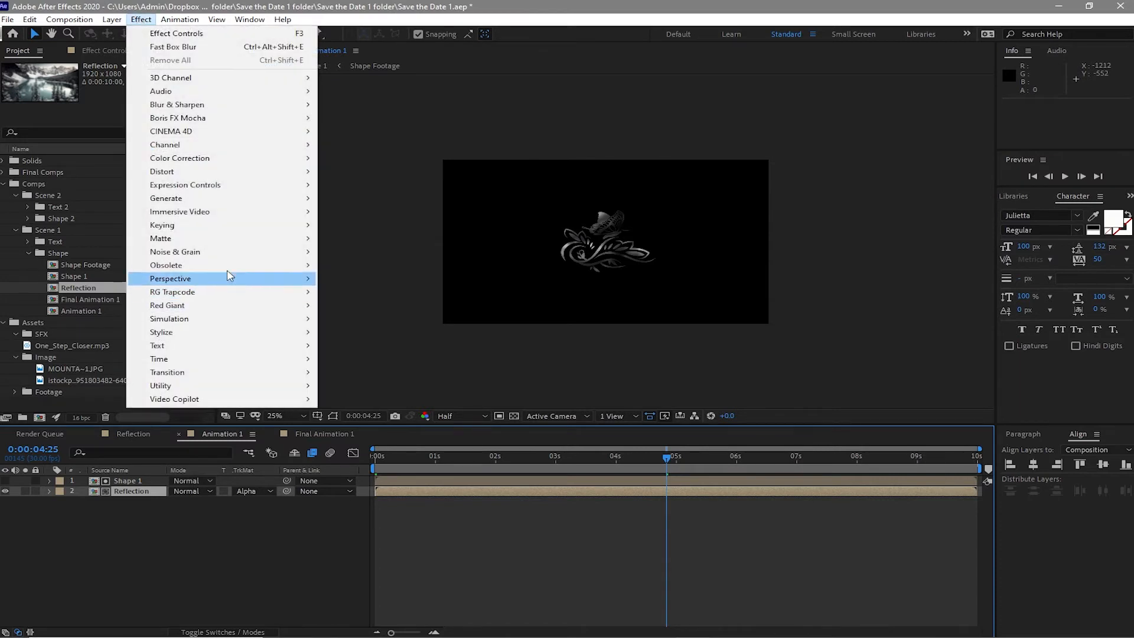
{"action": "mouse_move", "coordinate": [243, 171]}
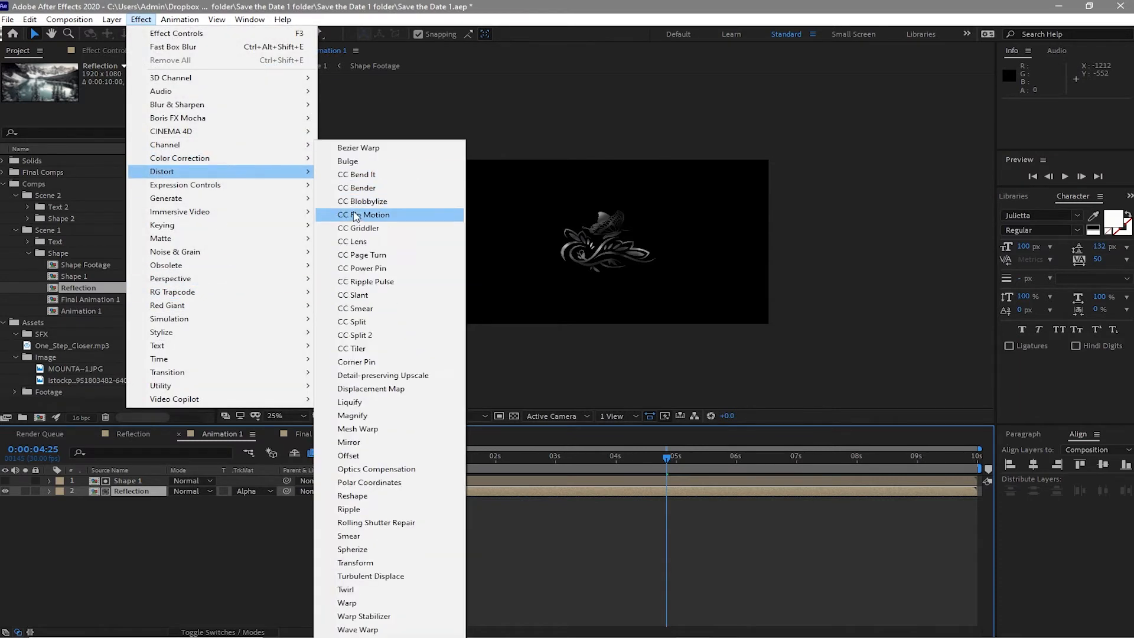
{"action": "left_click", "coordinate": [345, 204]}
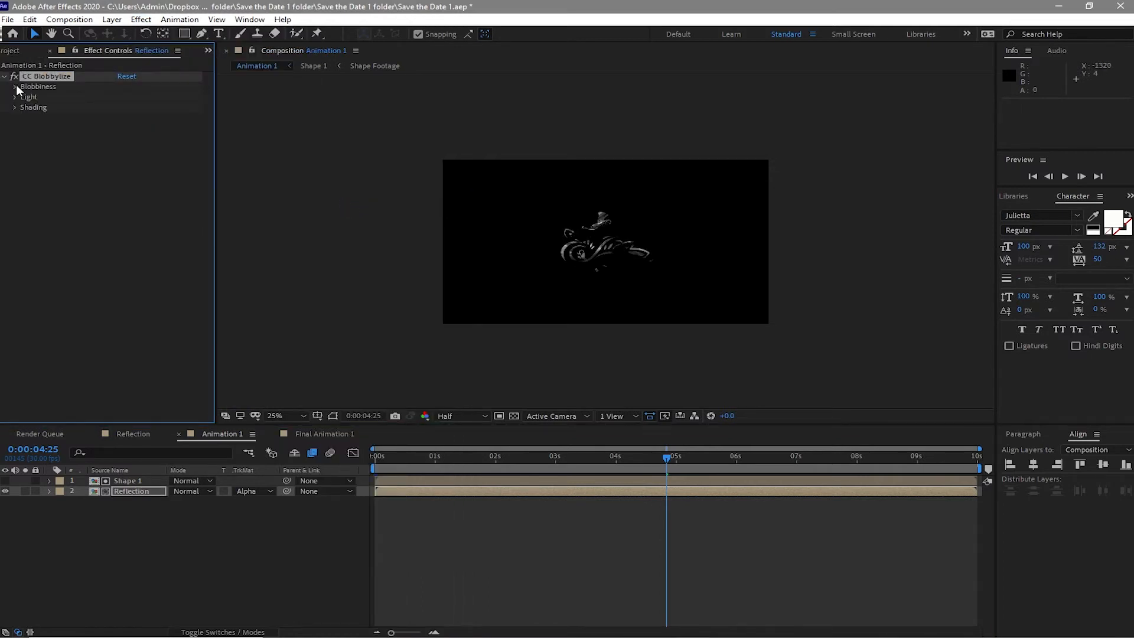
{"action": "left_click", "coordinate": [16, 86]}
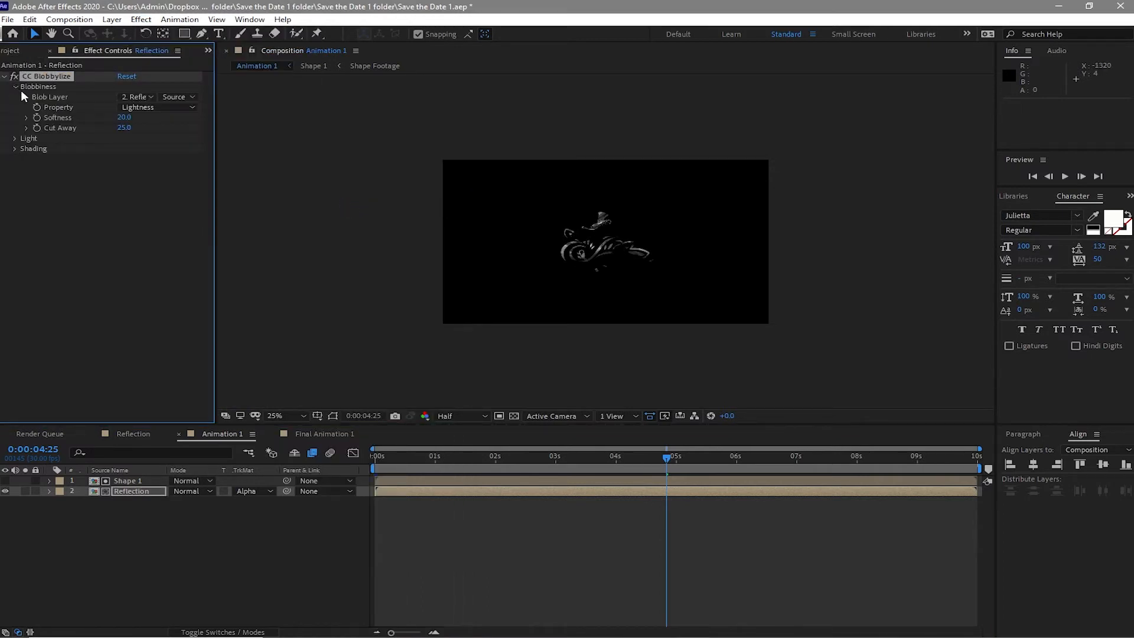
{"action": "left_click", "coordinate": [142, 96]}
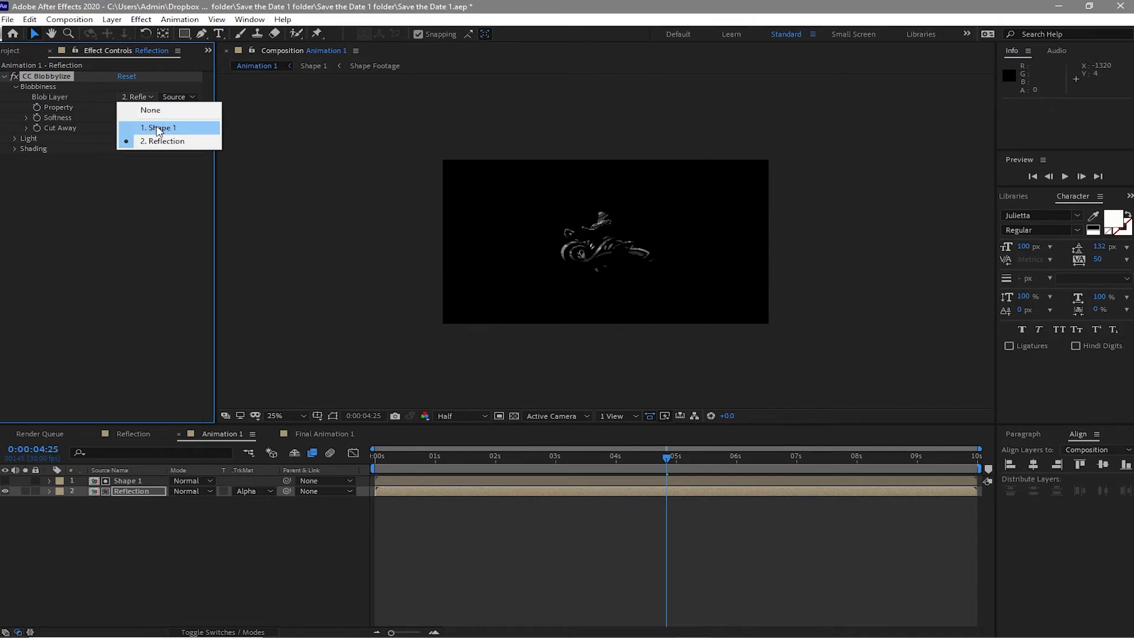
{"action": "left_click", "coordinate": [158, 129]}
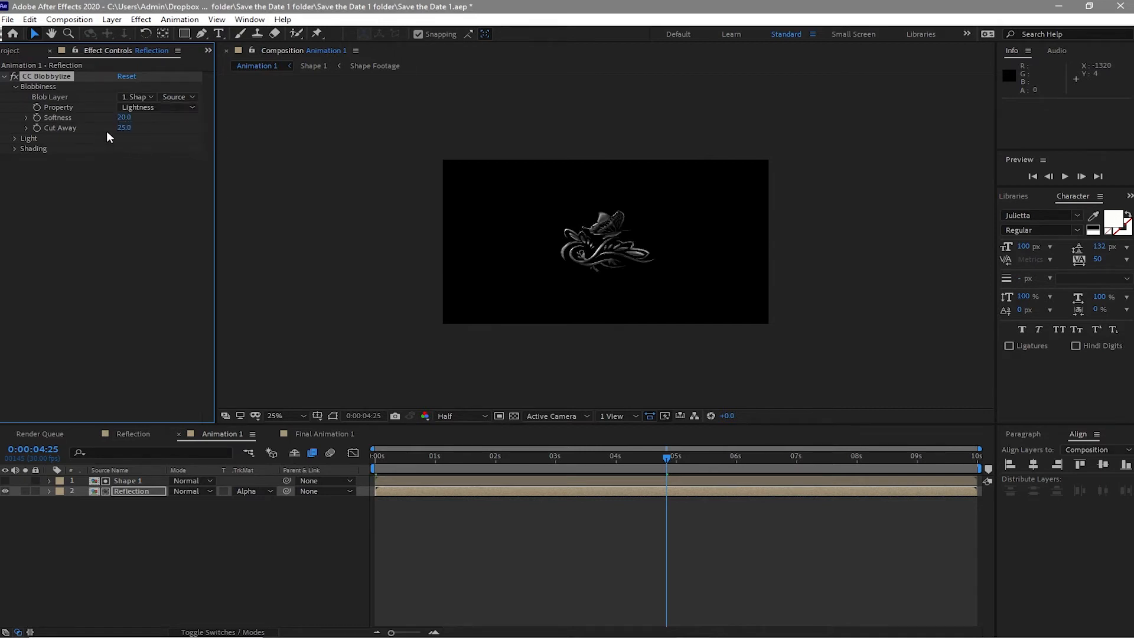
- Set the Blobbiness Softness to 10, Cut Away to 5, and Property to Alpha
{"action": "left_click", "coordinate": [122, 118]}
{"action": "type", "text": "10"}
{"action": "key", "text": "Tab"}
{"action": "type", "text": "5"}
{"action": "key", "text": "Return"}
{"action": "left_click", "coordinate": [150, 105]}
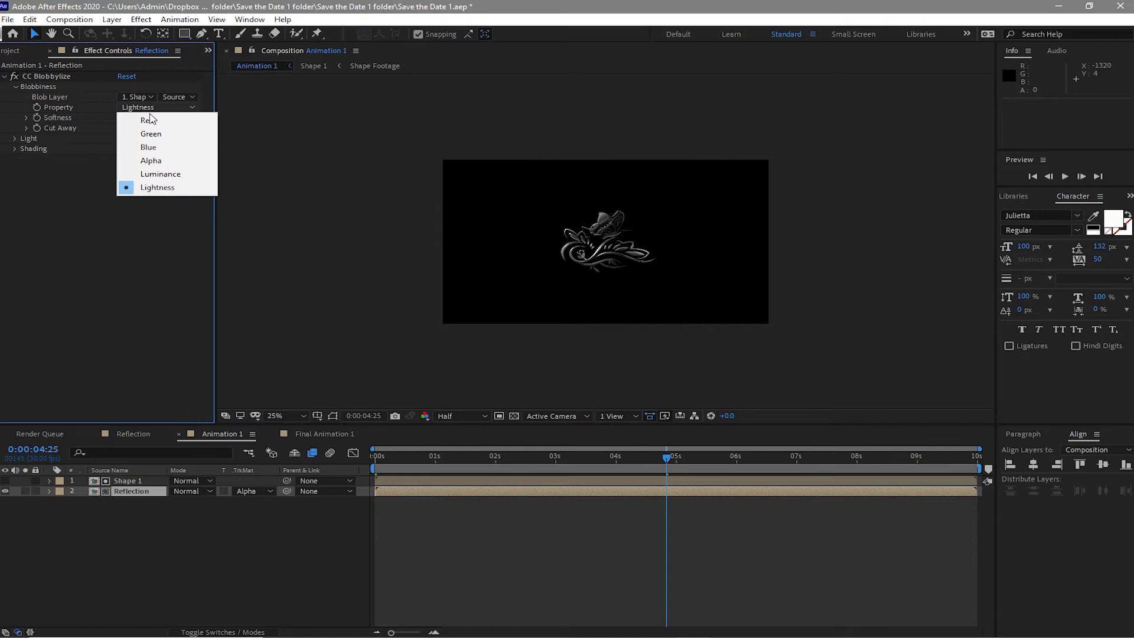
{"action": "left_click", "coordinate": [151, 161]}
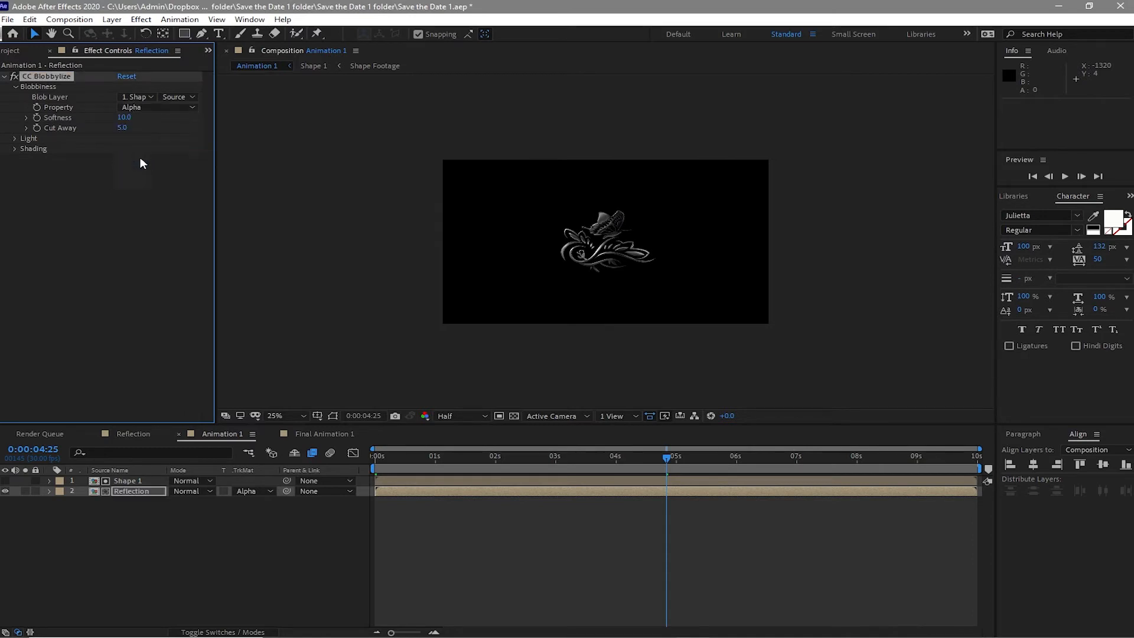
- Change the Blobbylize Light Type to Point Light
{"action": "left_click", "coordinate": [17, 141]}
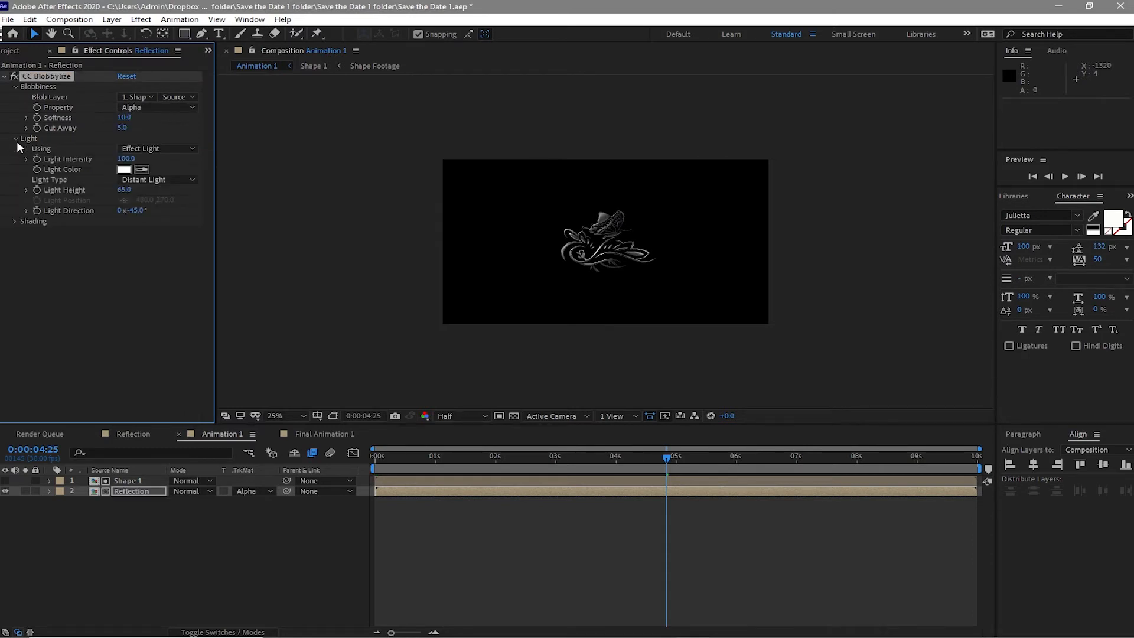
{"action": "left_click", "coordinate": [130, 181]}
{"action": "left_click", "coordinate": [149, 211]}
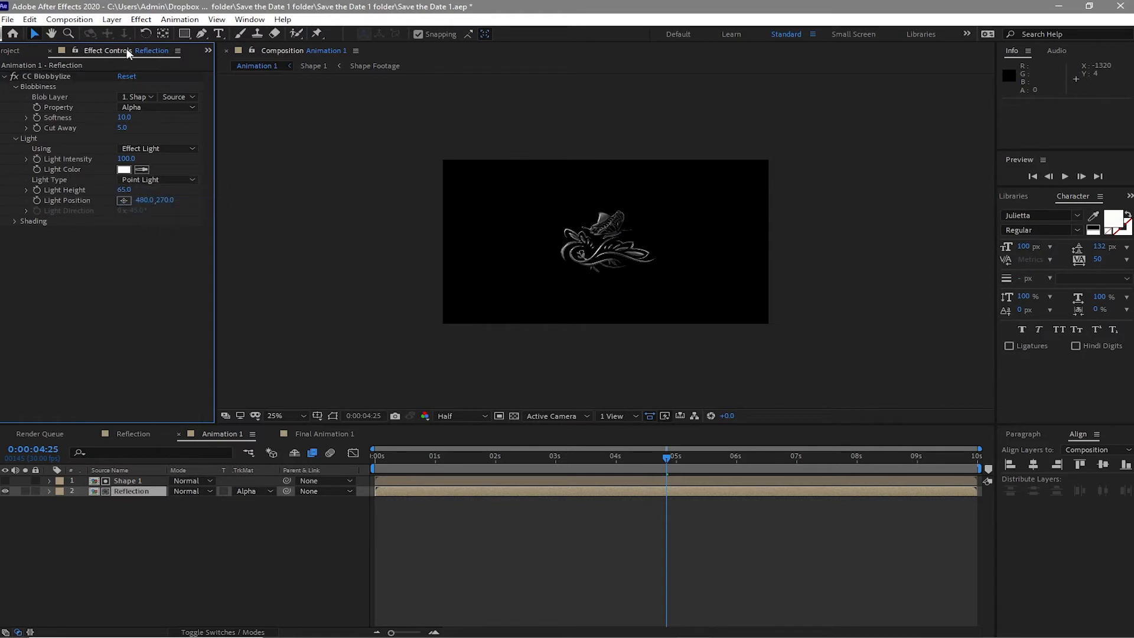
- Apply the Curves effect from Color Correction and bend the Red channel curve upward
{"action": "left_click", "coordinate": [137, 21]}
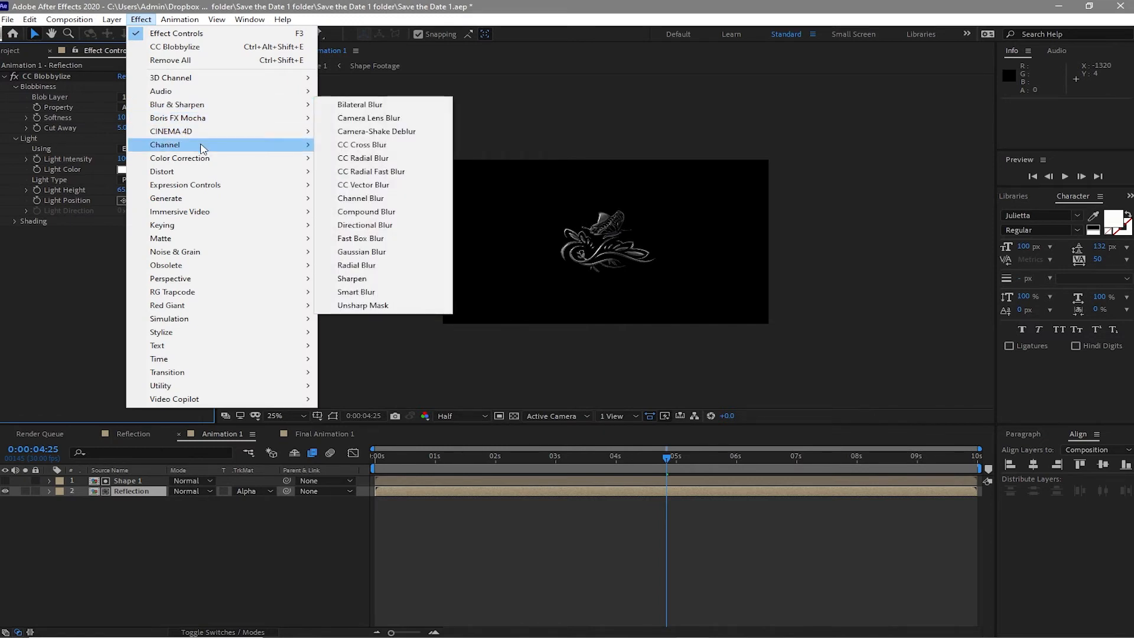
{"action": "mouse_move", "coordinate": [306, 164]}
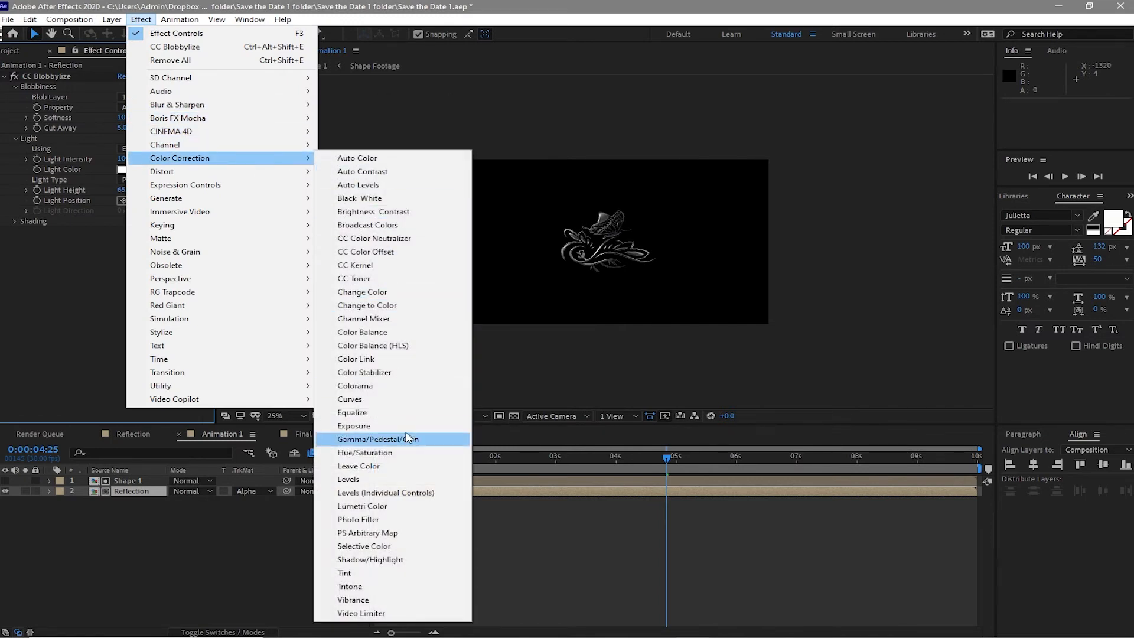
{"action": "left_click", "coordinate": [376, 399]}
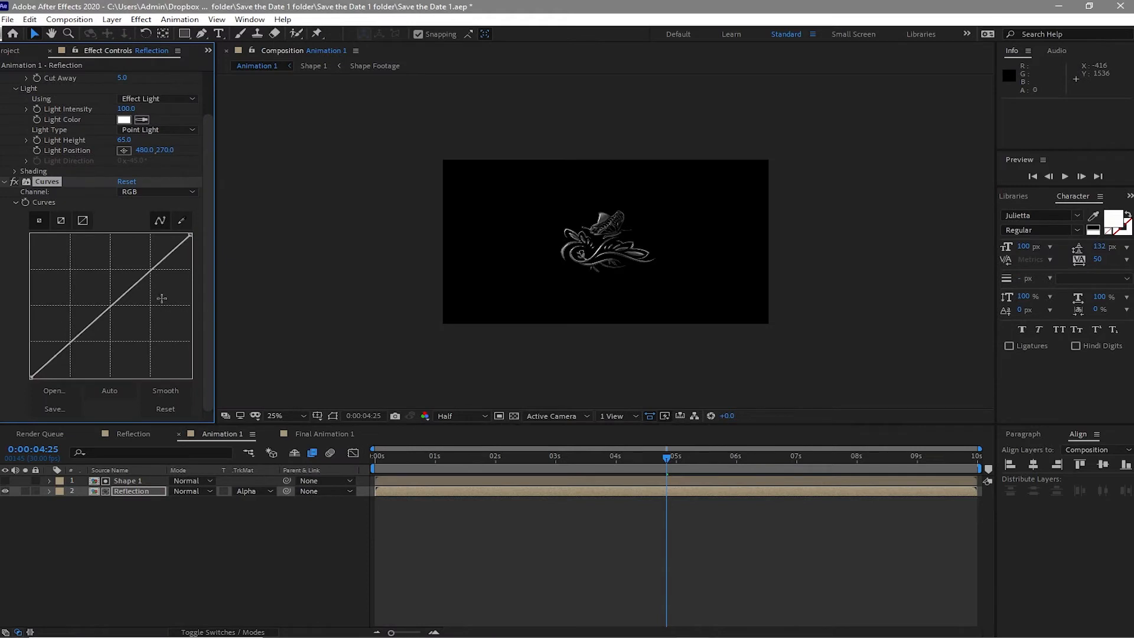
{"action": "left_click", "coordinate": [157, 189]}
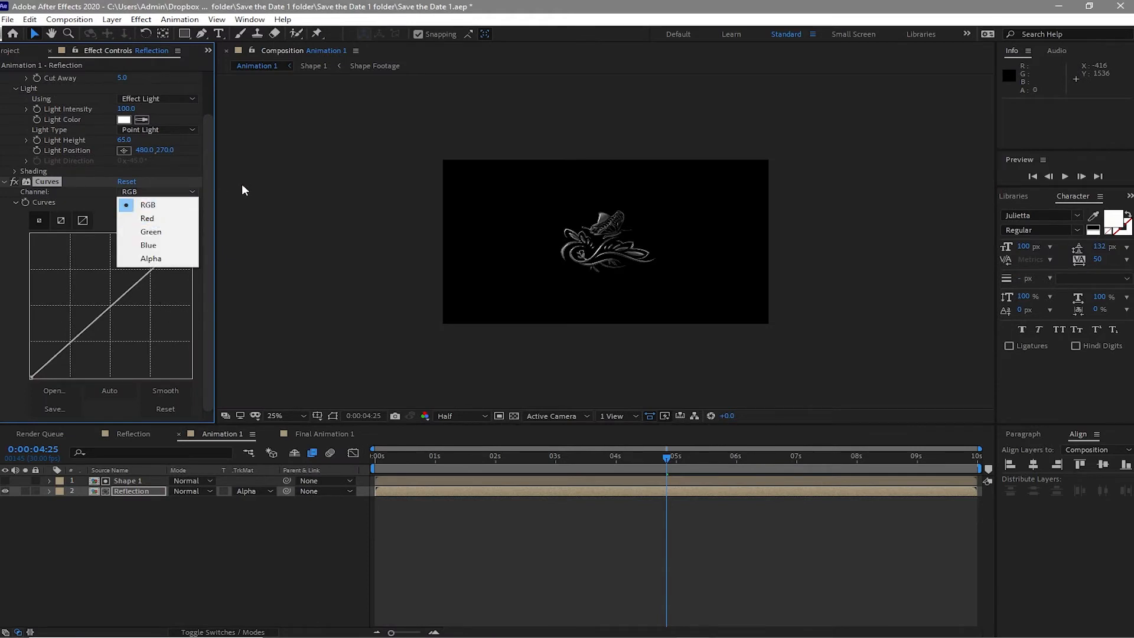
{"action": "left_click", "coordinate": [157, 218]}
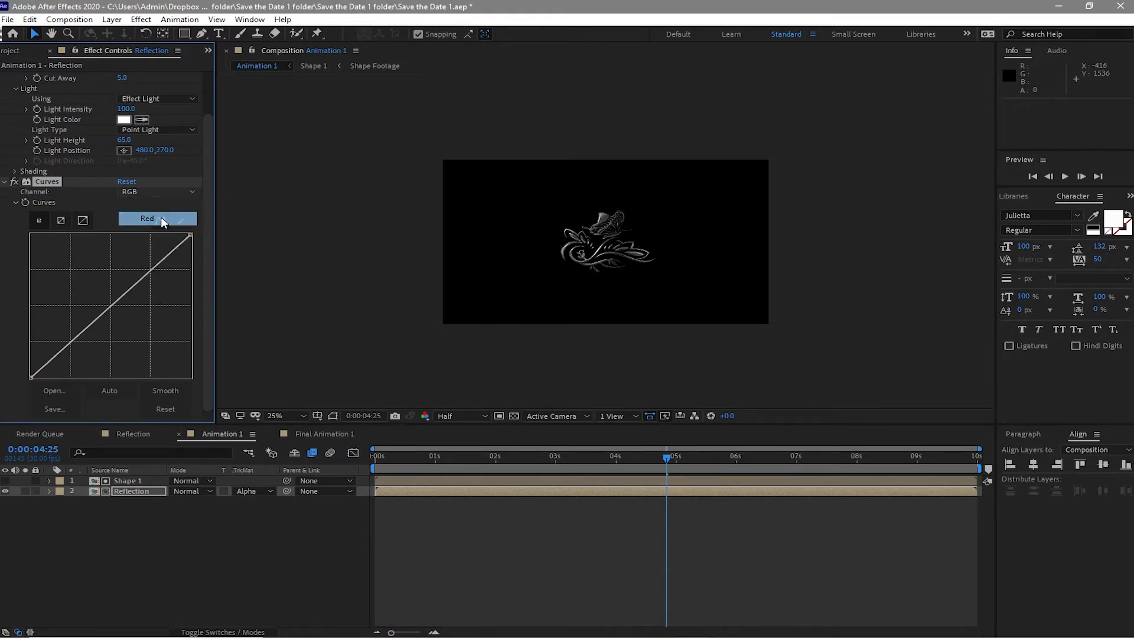
{"action": "left_click_drag", "start_coordinate": [111, 305], "coordinate": [93, 283]}
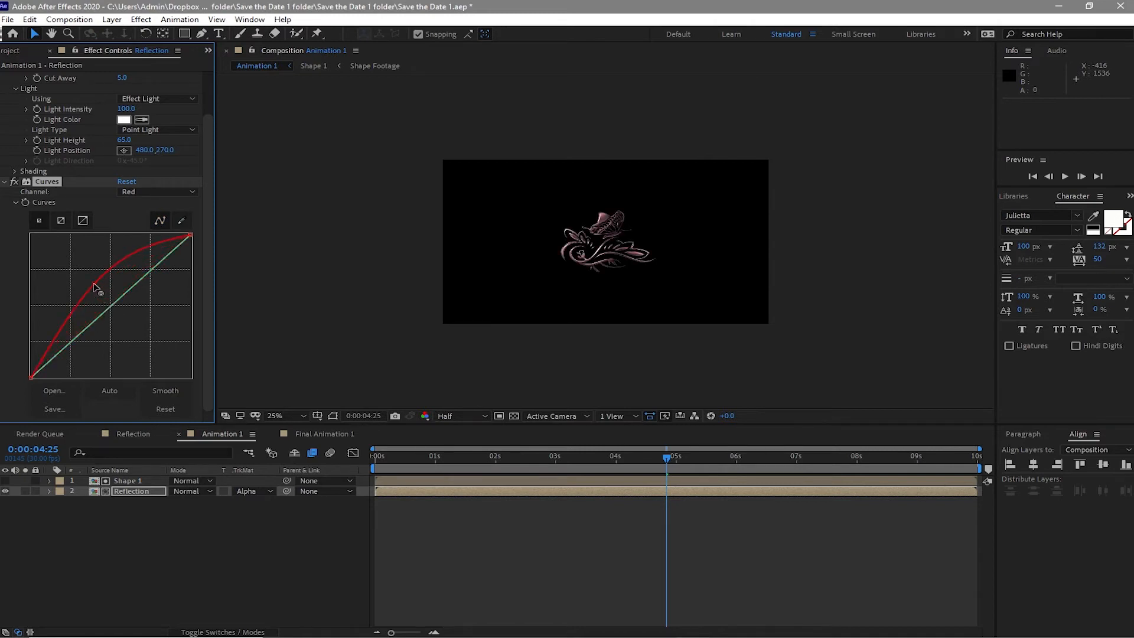
- Bend the Green channel curve upward and the Blue channel curve slightly downward for a gold tone
{"action": "left_click", "coordinate": [160, 195]}
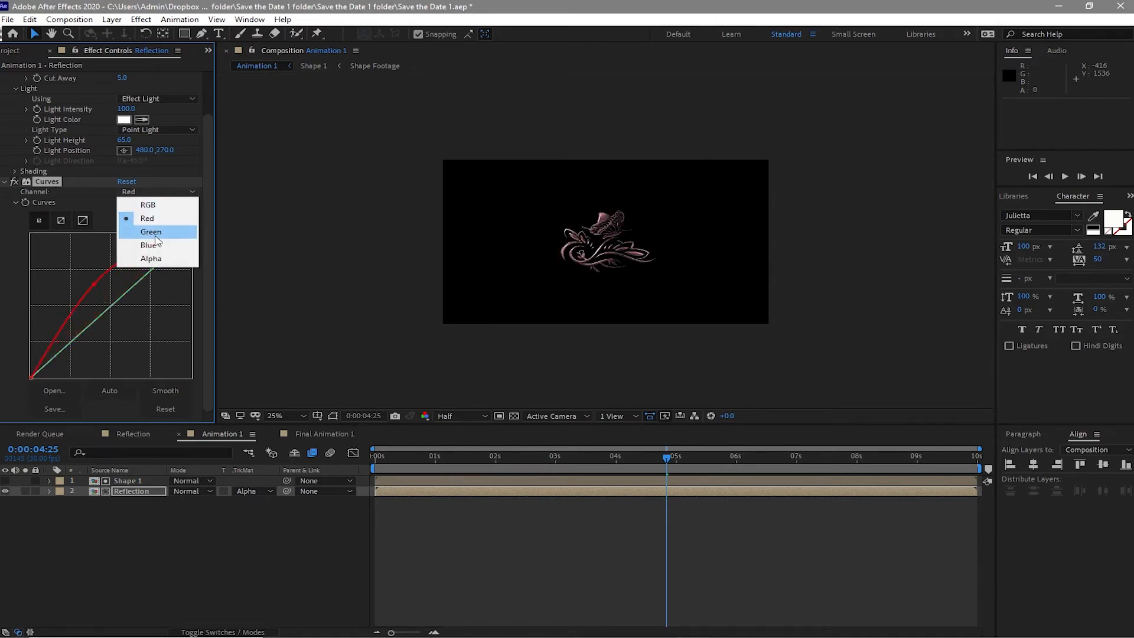
{"action": "left_click", "coordinate": [155, 231]}
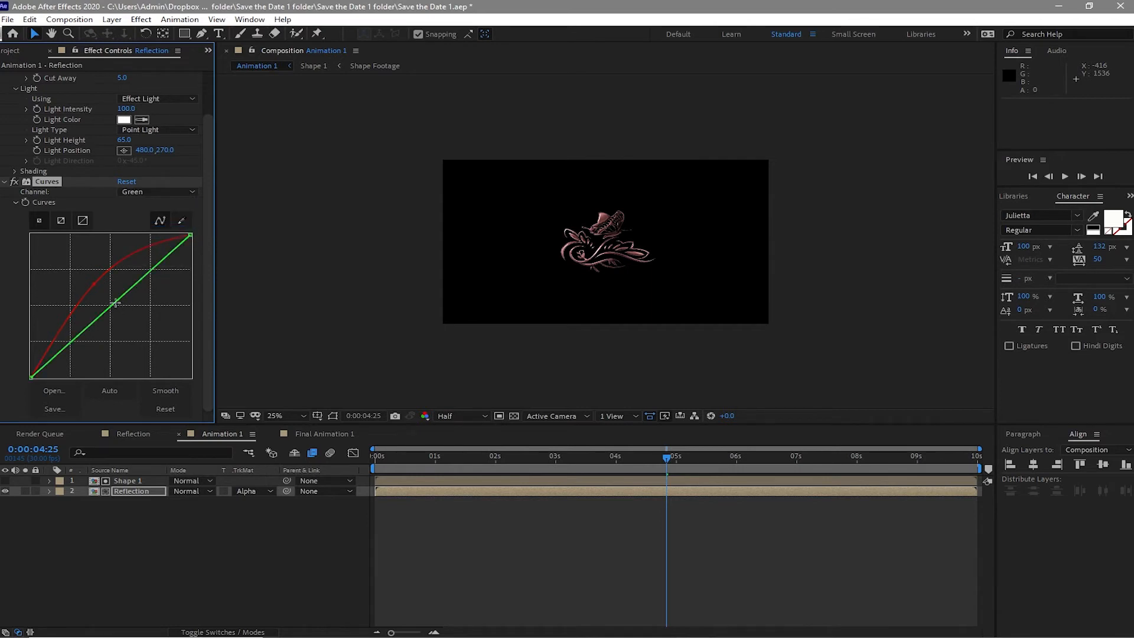
{"action": "left_click_drag", "start_coordinate": [115, 302], "coordinate": [108, 288]}
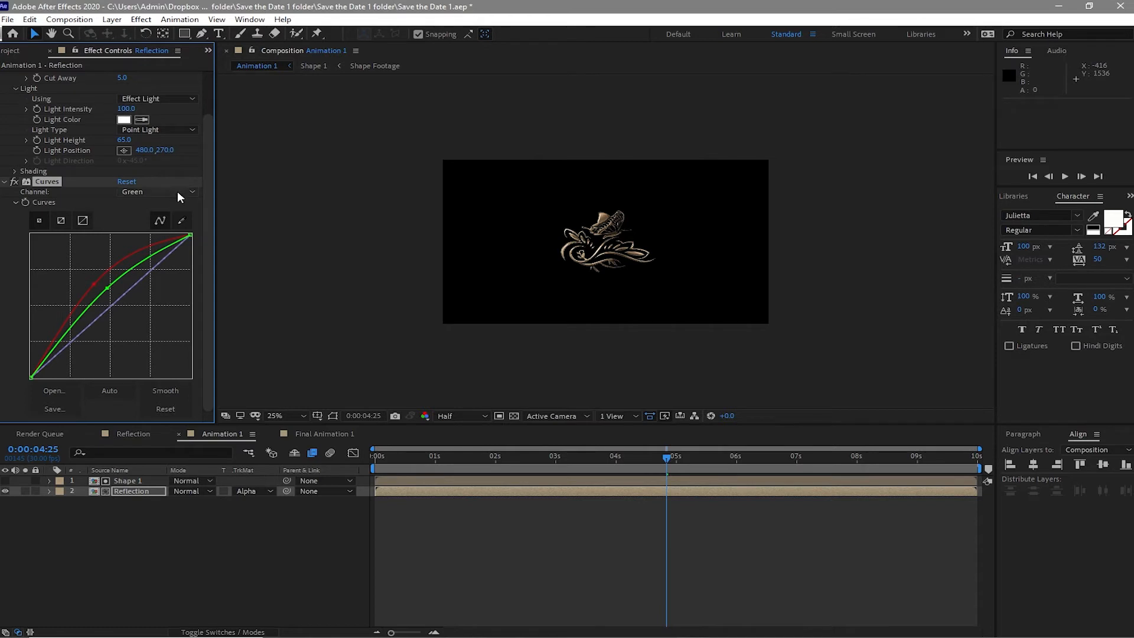
{"action": "left_click", "coordinate": [177, 190]}
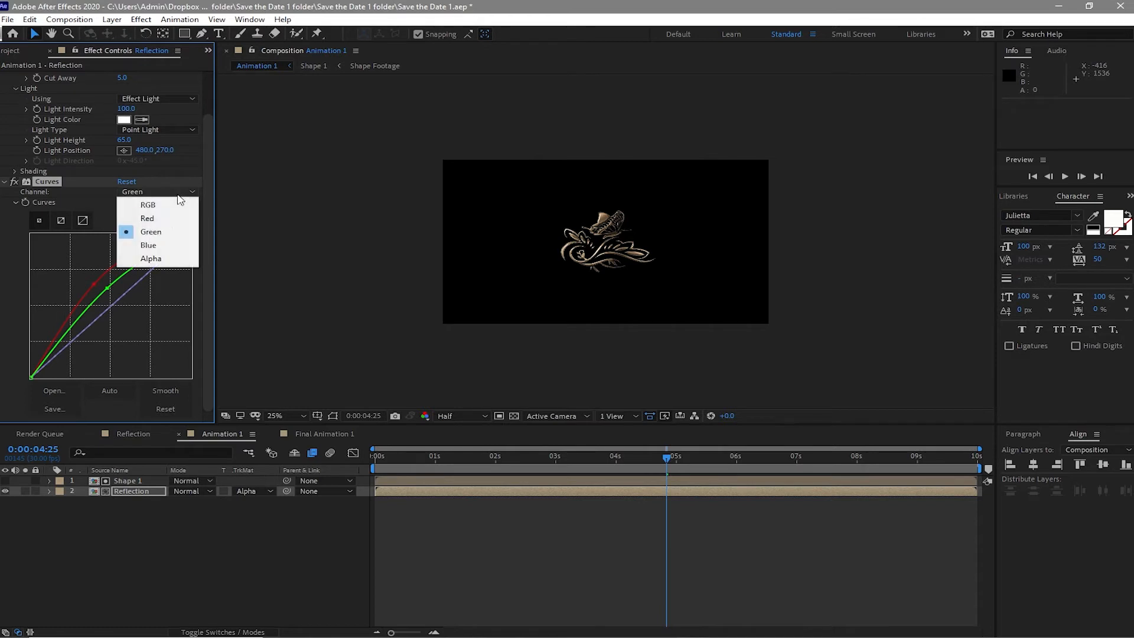
{"action": "left_click", "coordinate": [152, 247]}
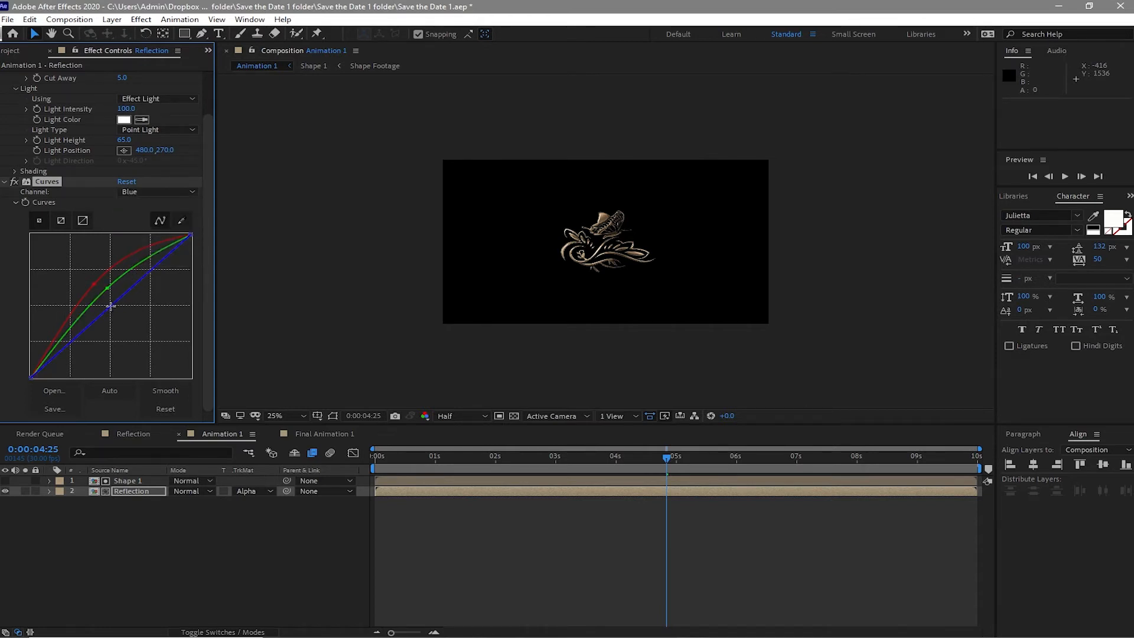
{"action": "left_click_drag", "start_coordinate": [106, 312], "coordinate": [117, 313]}
- Open the Final Animation 1 composition and add the Animation 1 composition to it
{"action": "left_click", "coordinate": [313, 434]}
{"action": "left_click", "coordinate": [20, 49]}
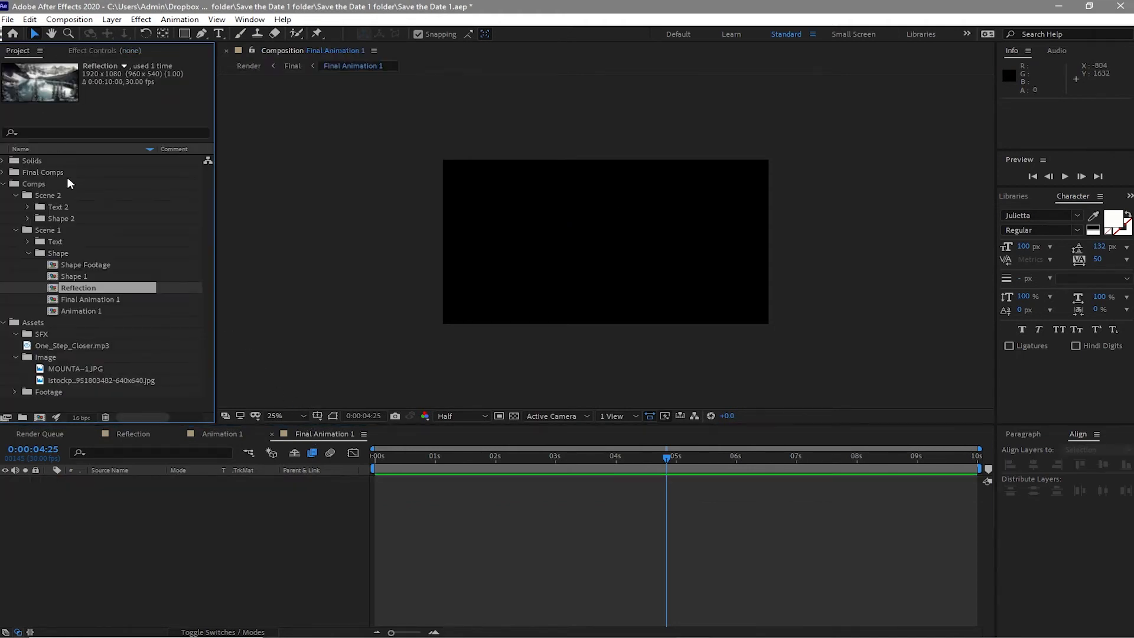
{"action": "left_click_drag", "start_coordinate": [86, 310], "coordinate": [123, 491]}
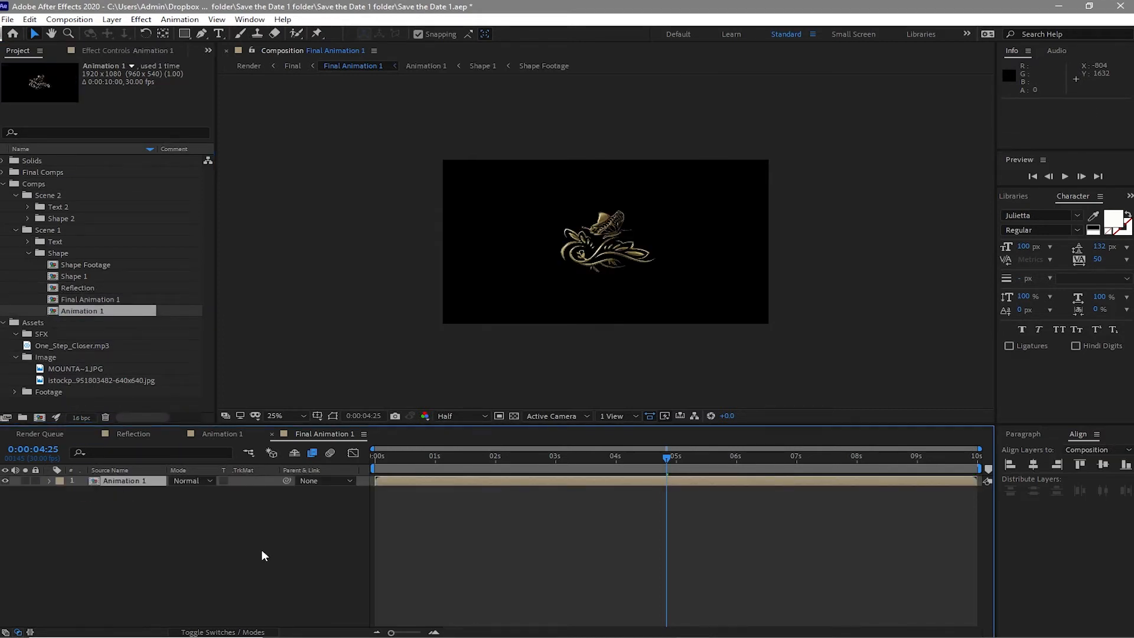
- Duplicate the Animation 1 layer and flip the lower copy horizontally
{"action": "key", "text": "ctrl+d"}
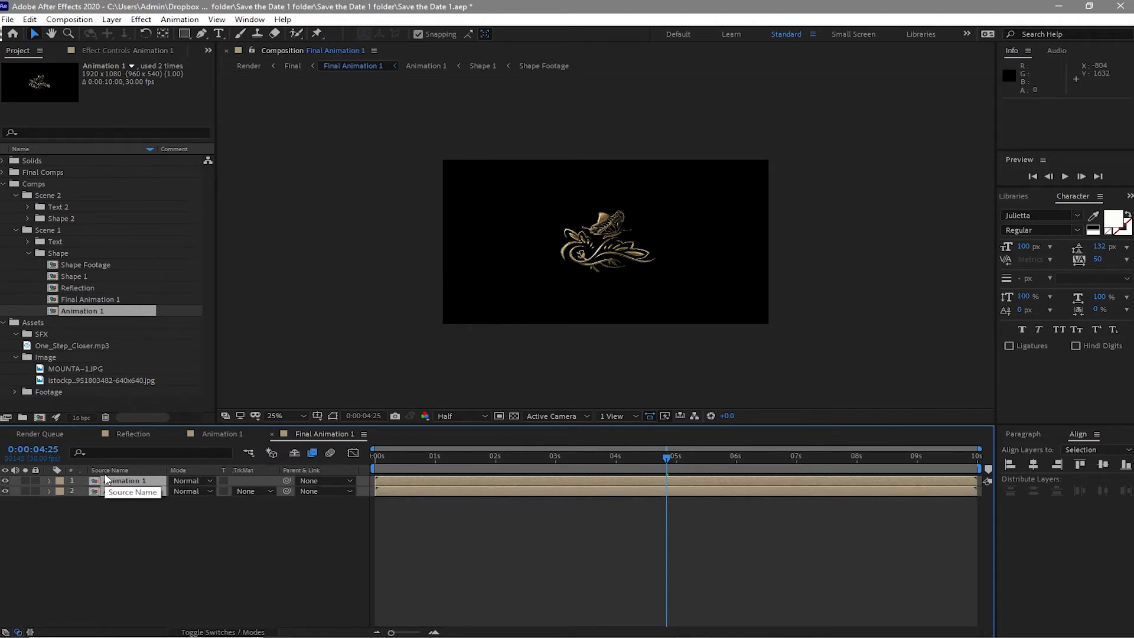
{"action": "key", "text": "p"}
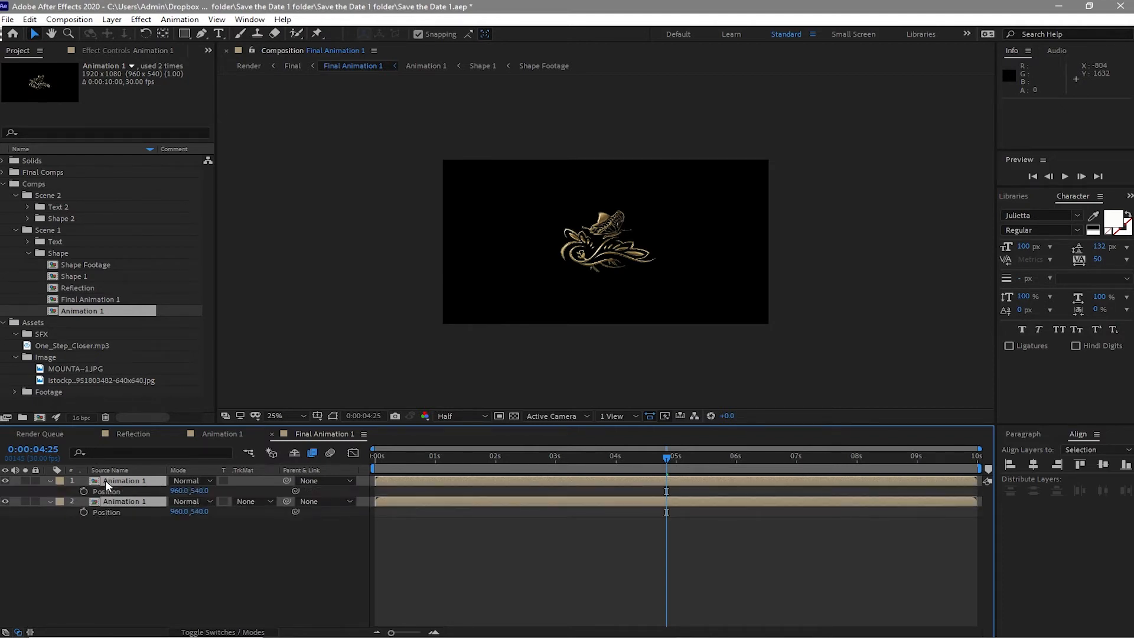
{"action": "left_click", "coordinate": [179, 568]}
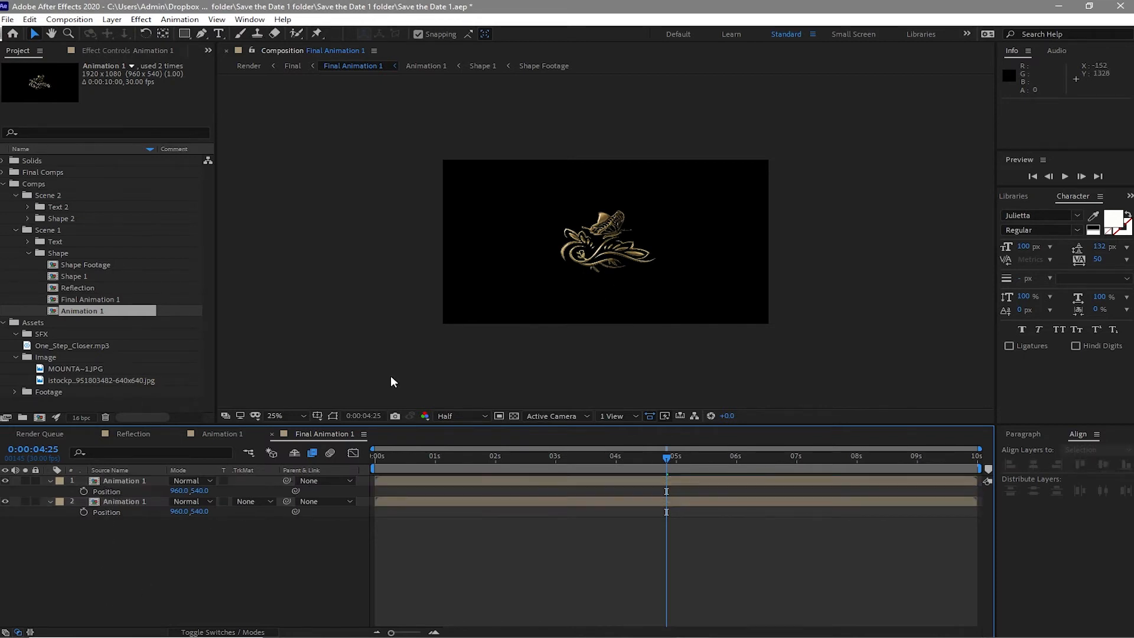
{"action": "left_click", "coordinate": [146, 501]}
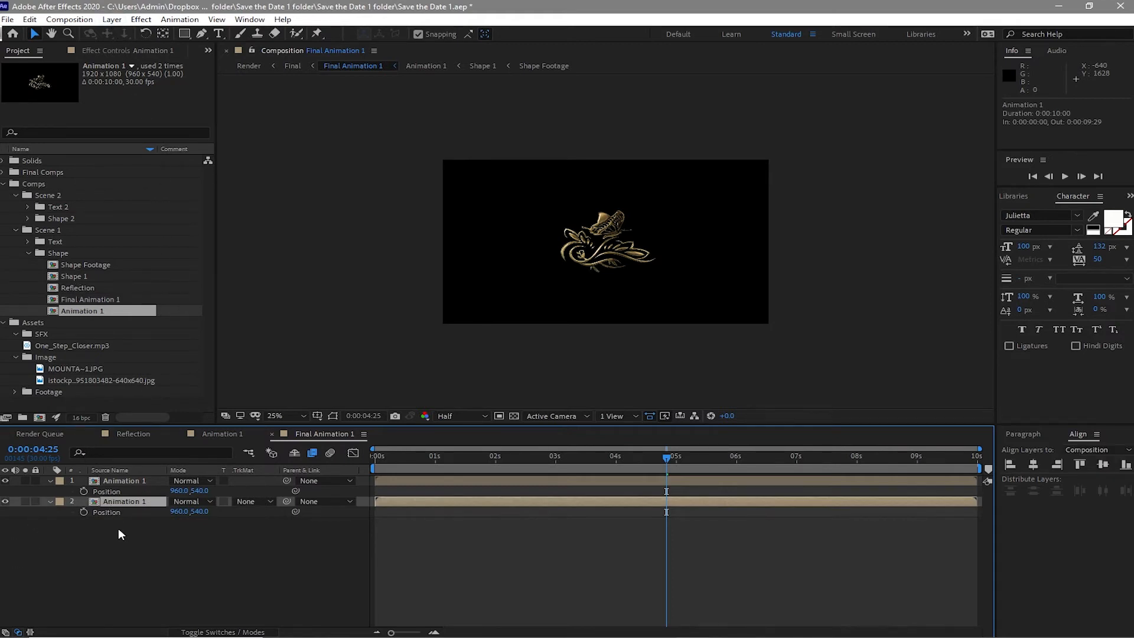
{"action": "left_click", "coordinate": [113, 19]}
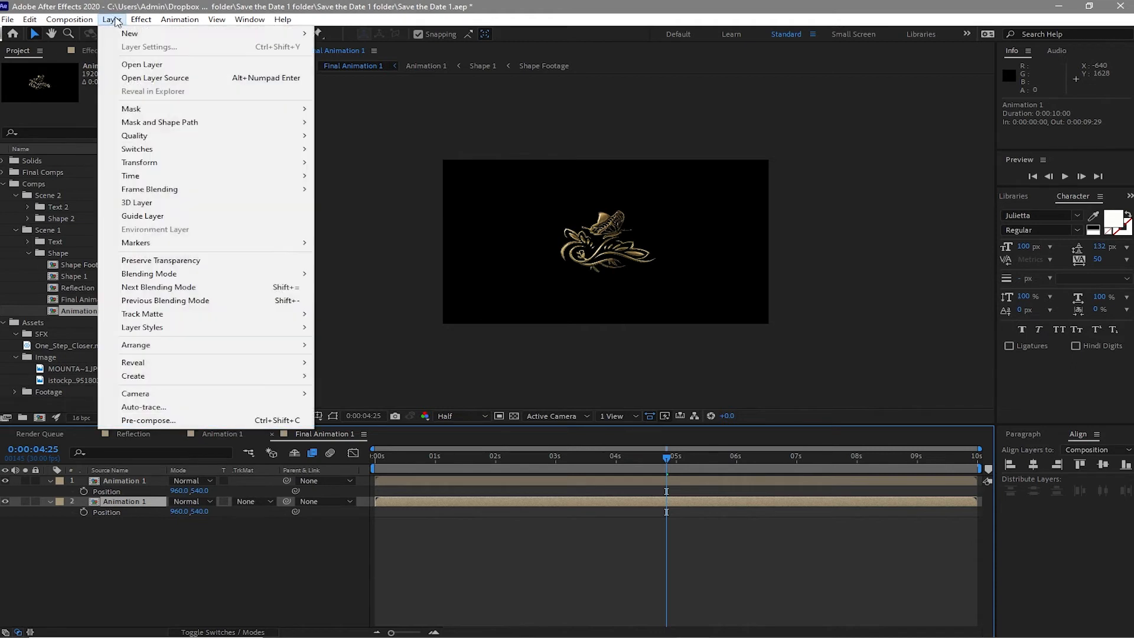
{"action": "mouse_move", "coordinate": [182, 165]}
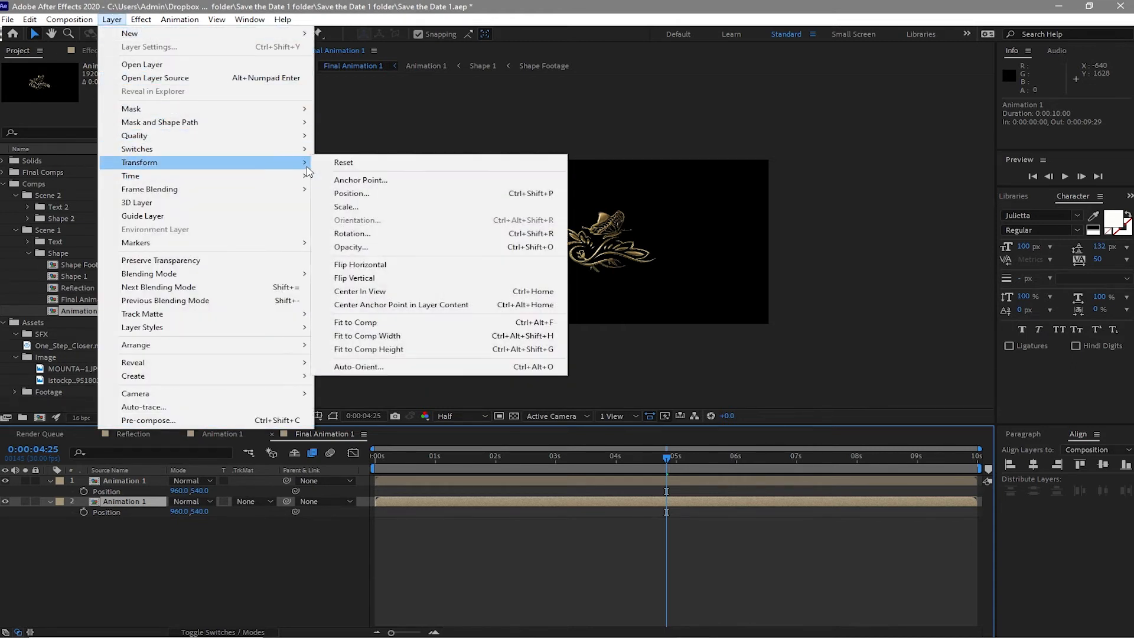
{"action": "left_click", "coordinate": [370, 267]}
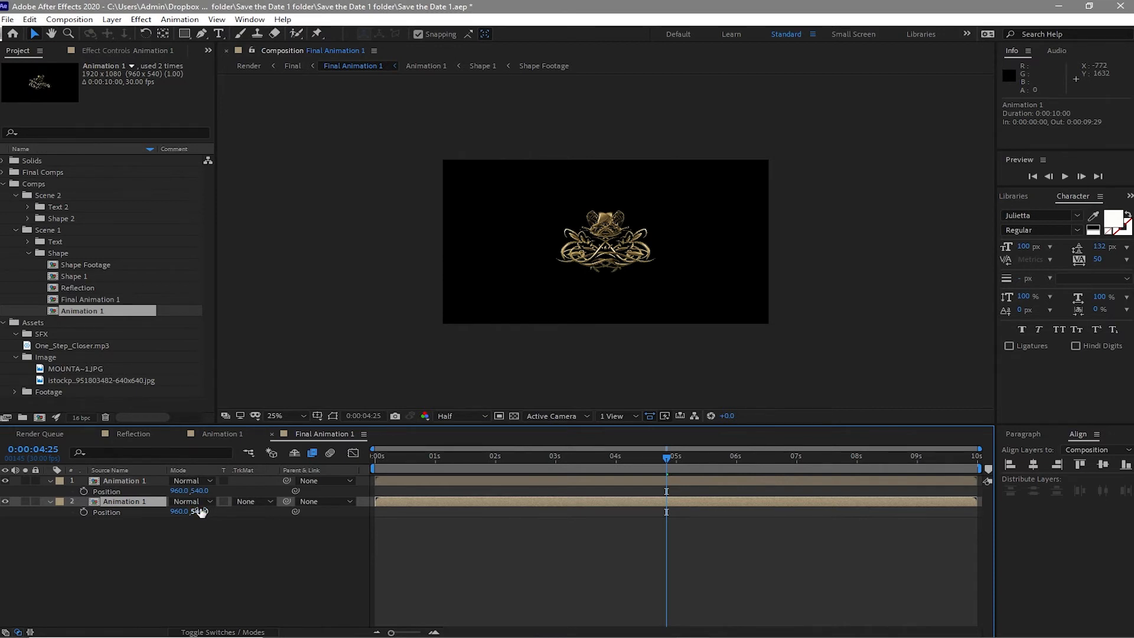
- Set the flipped copy's Position to 1623, 831 and the original's Position to 298, 229, placing them in opposite corners
{"action": "left_click_drag", "start_coordinate": [201, 511], "coordinate": [696, 567]}
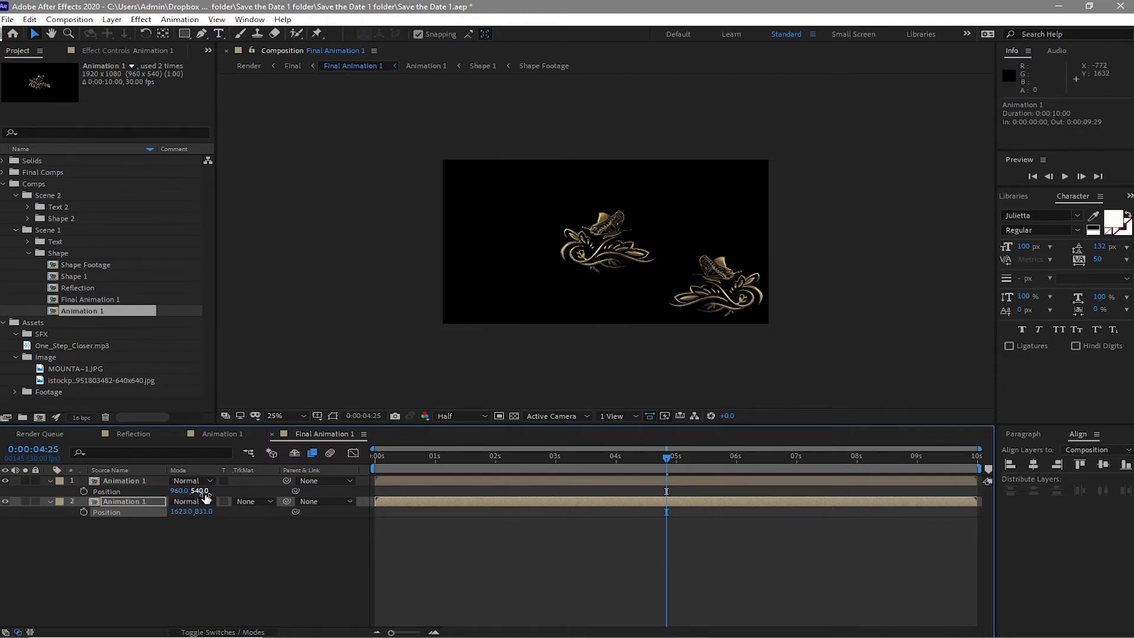
{"action": "left_click_drag", "start_coordinate": [202, 492], "coordinate": [55, 434]}
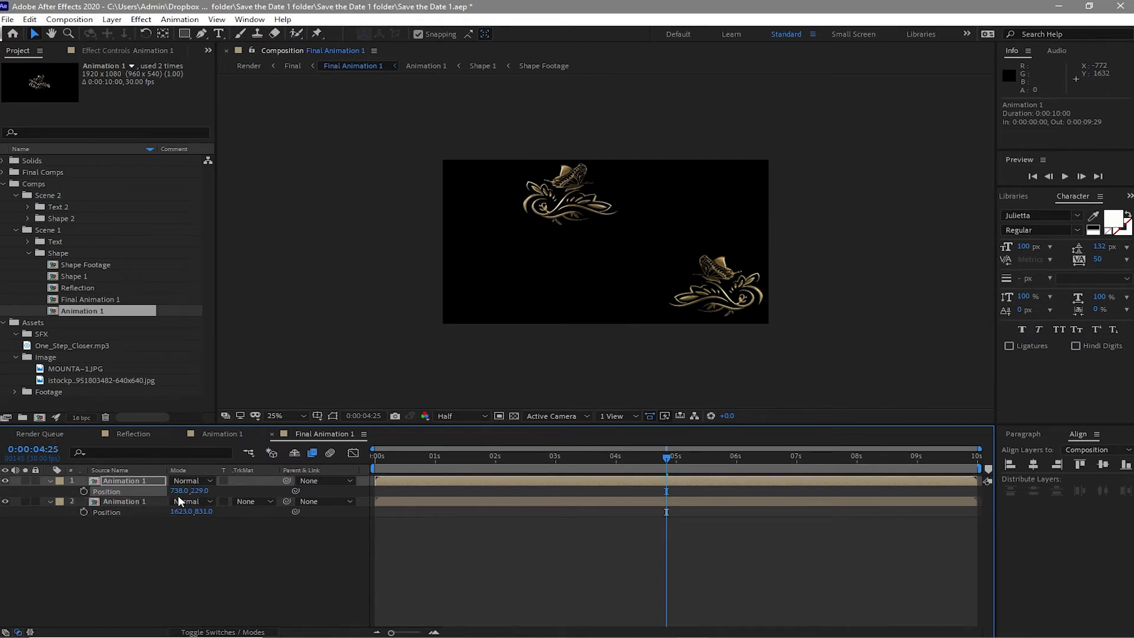
{"action": "left_click_drag", "start_coordinate": [178, 493], "coordinate": [68, 492]}
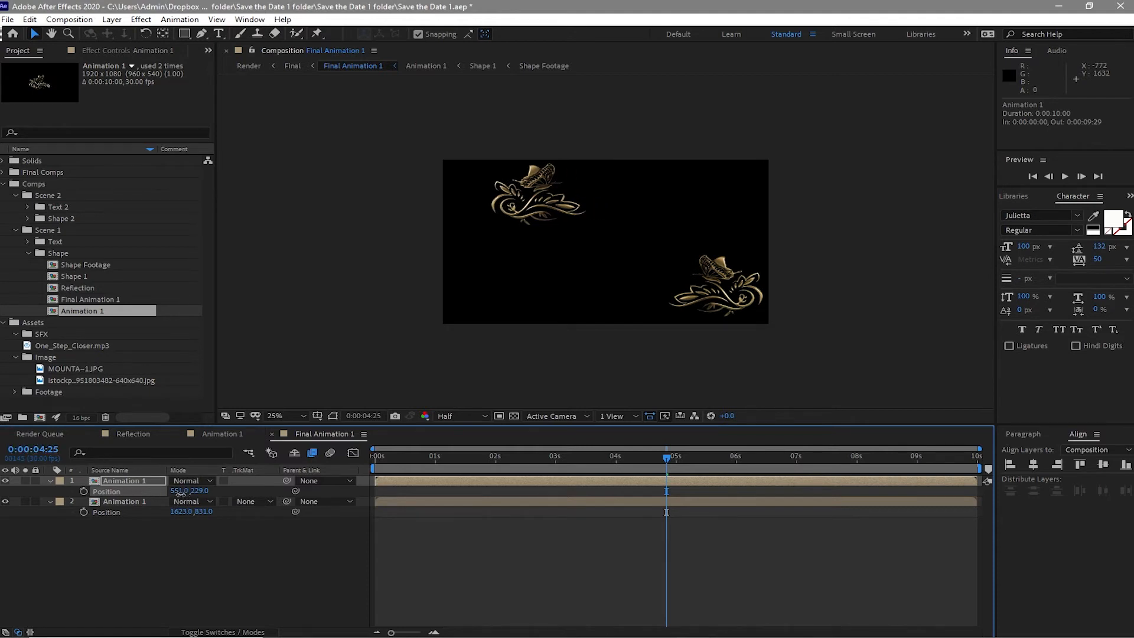
{"action": "left_click_drag", "start_coordinate": [180, 493], "coordinate": [7, 491]}
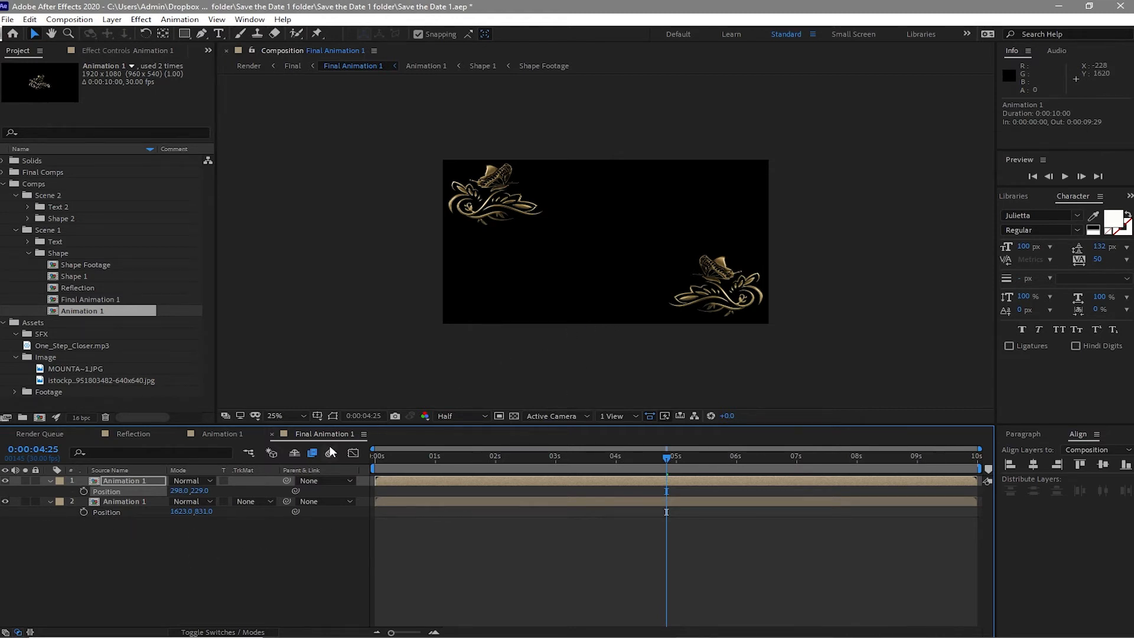
- Close the Reflection and Animation 1 composition tabs
{"action": "left_click", "coordinate": [94, 433]}
{"action": "left_click", "coordinate": [94, 434]}
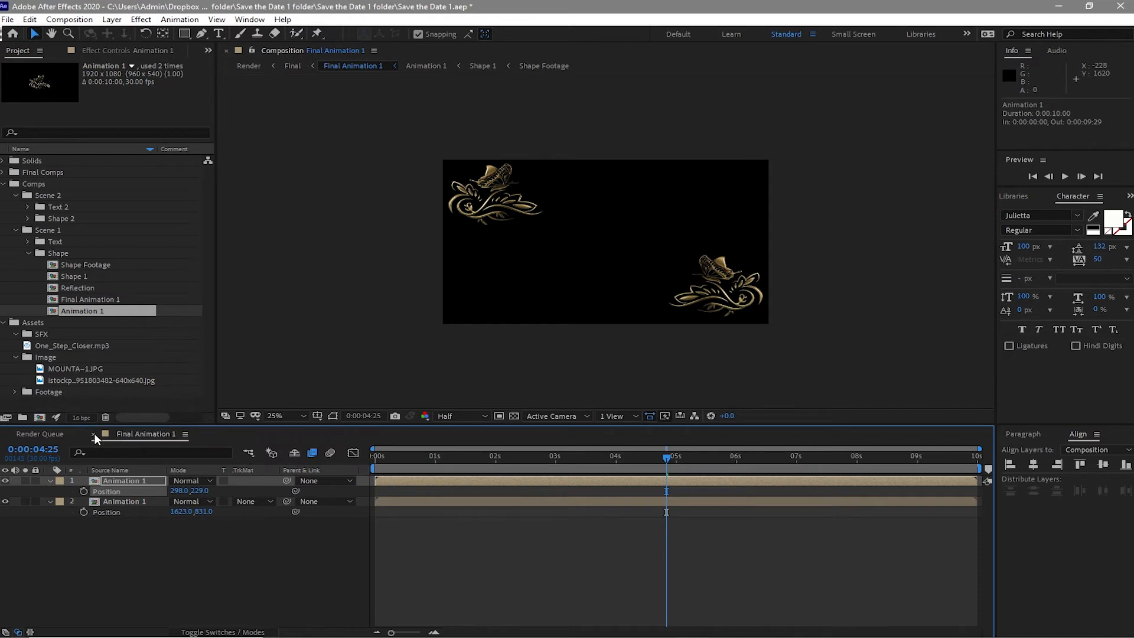
- Duplicate the five compositions in Scene 1's Shape folder and move the copies into Scene 2's Shape 2 folder
{"action": "left_click", "coordinate": [94, 434]}
{"action": "left_click_drag", "start_coordinate": [38, 259], "coordinate": [82, 322]}
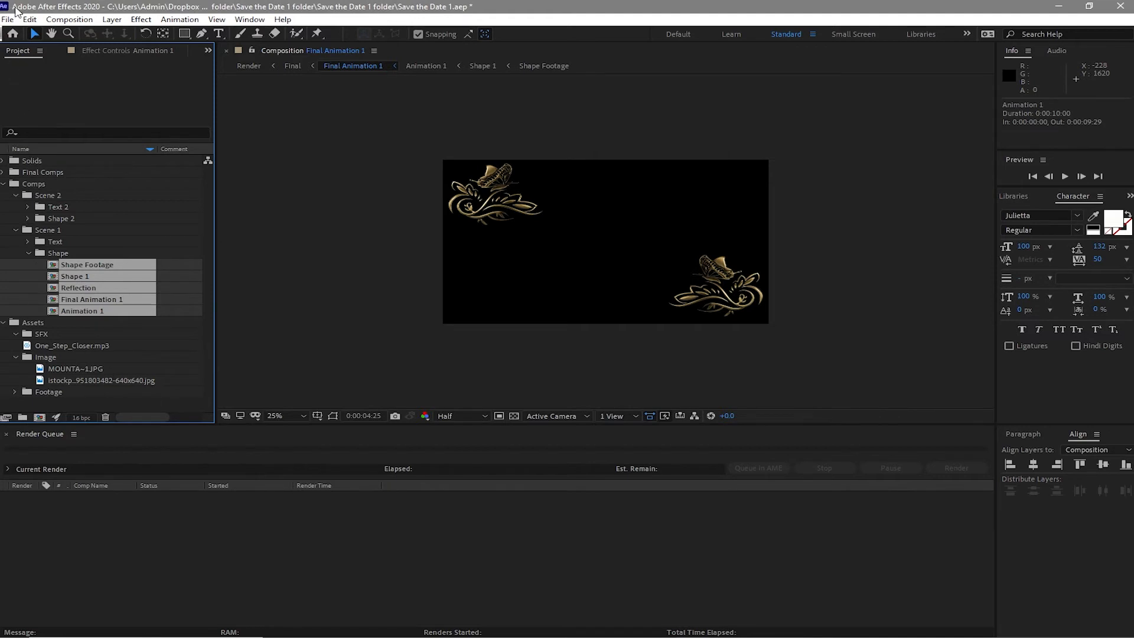
{"action": "left_click", "coordinate": [31, 19]}
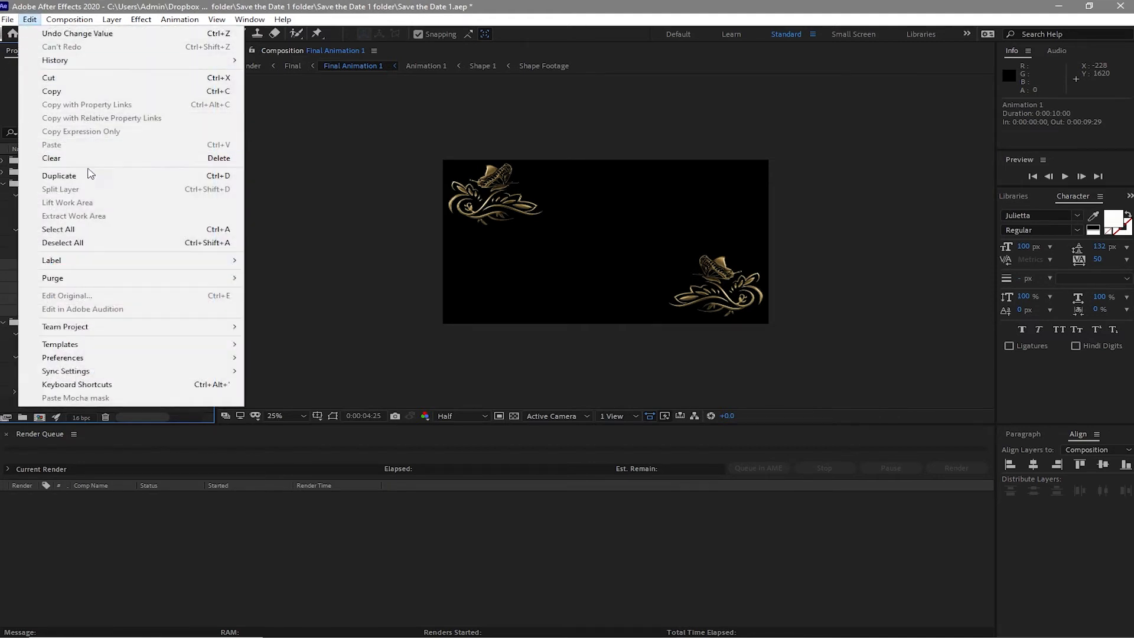
{"action": "left_click", "coordinate": [92, 182]}
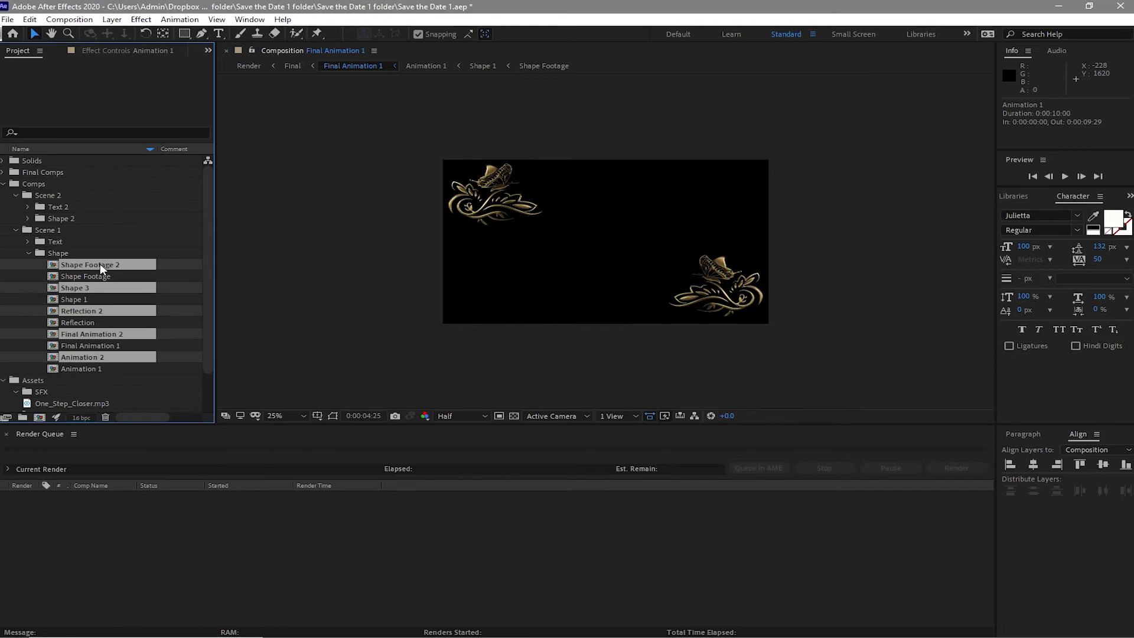
{"action": "left_click_drag", "start_coordinate": [100, 264], "coordinate": [87, 223]}
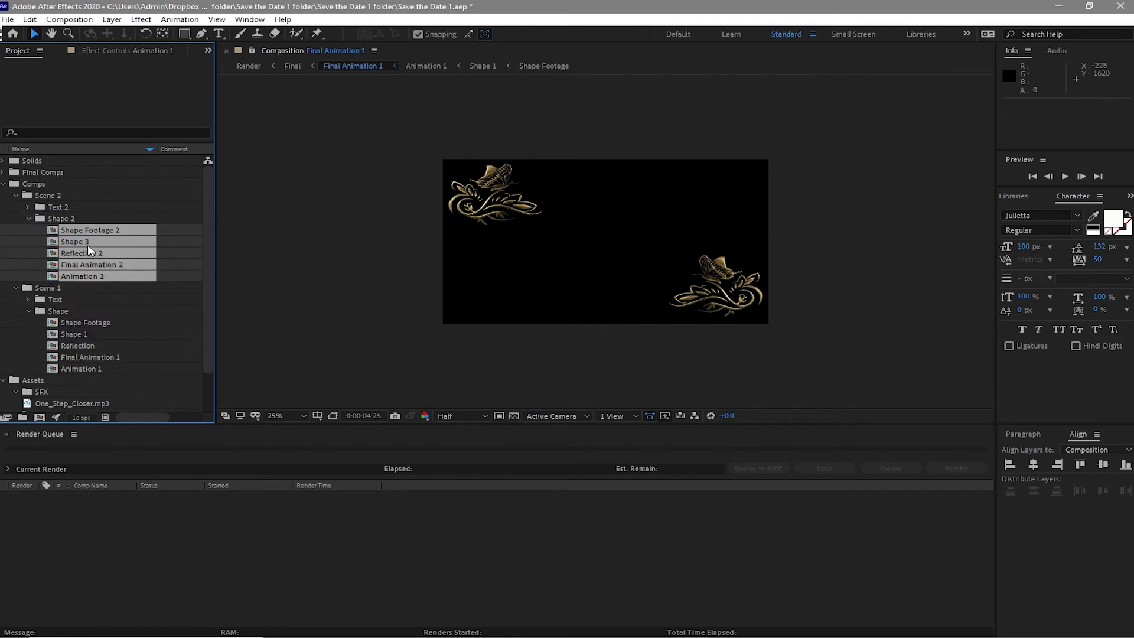
- Duplicate the five compositions in Scene 1's Text folder and move the copies into Scene 2's Text 2 folder
{"action": "left_click", "coordinate": [28, 311]}
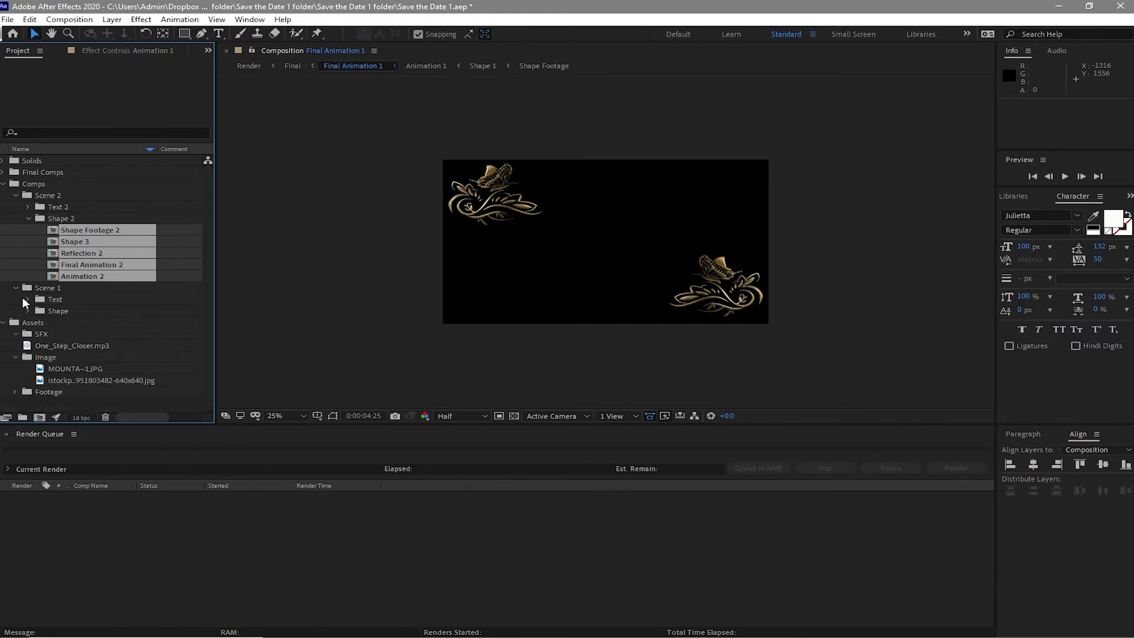
{"action": "left_click", "coordinate": [27, 299]}
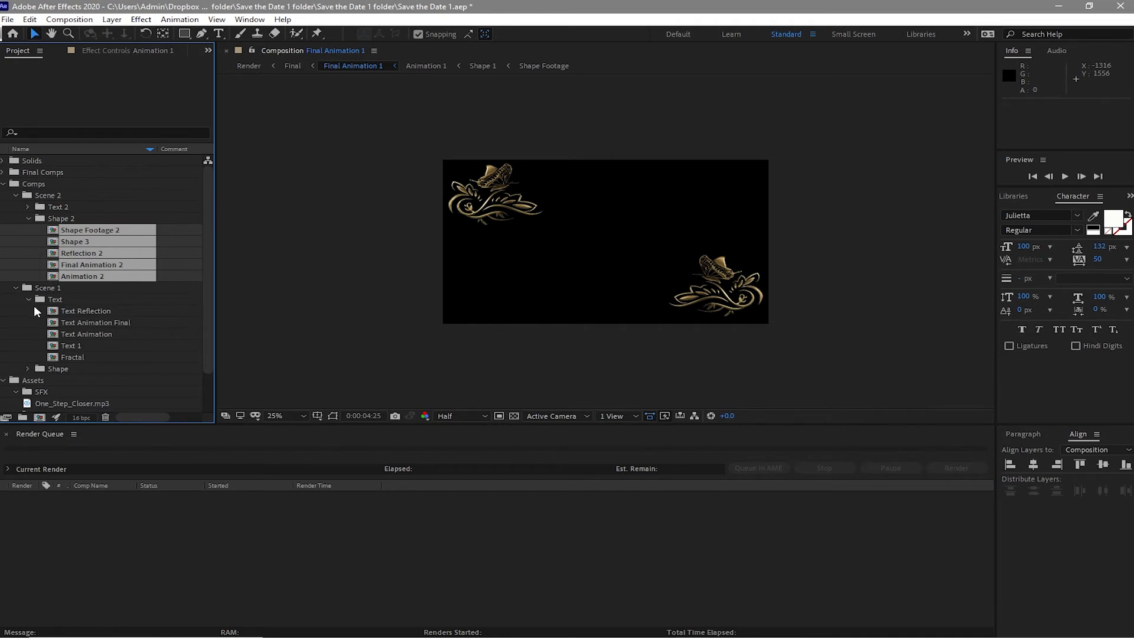
{"action": "left_click_drag", "start_coordinate": [34, 306], "coordinate": [59, 358]}
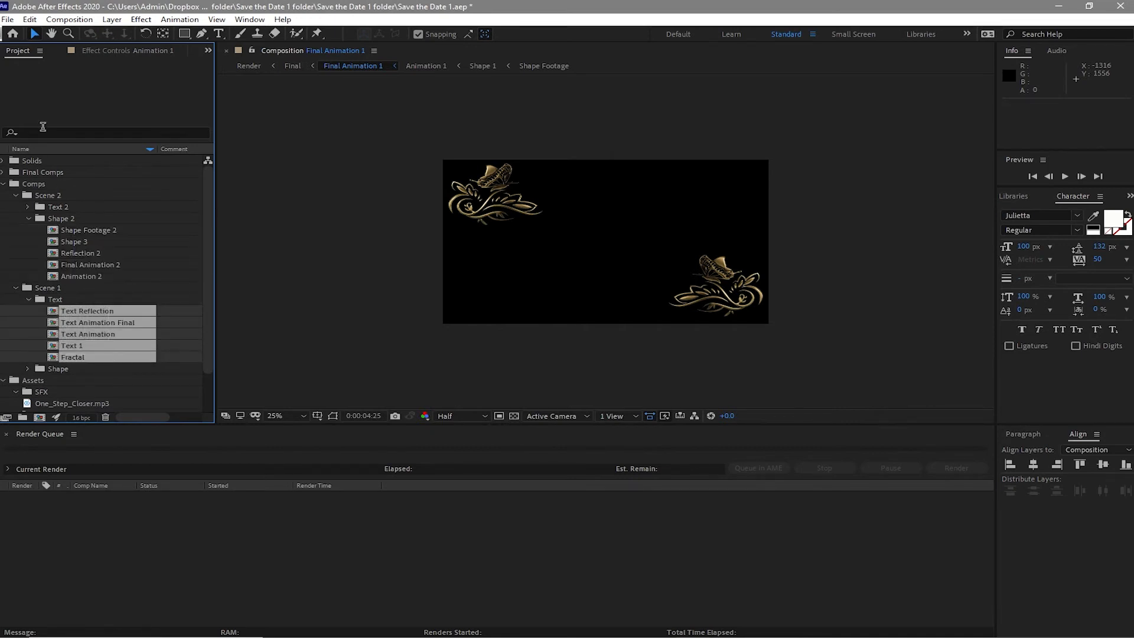
{"action": "left_click", "coordinate": [29, 19]}
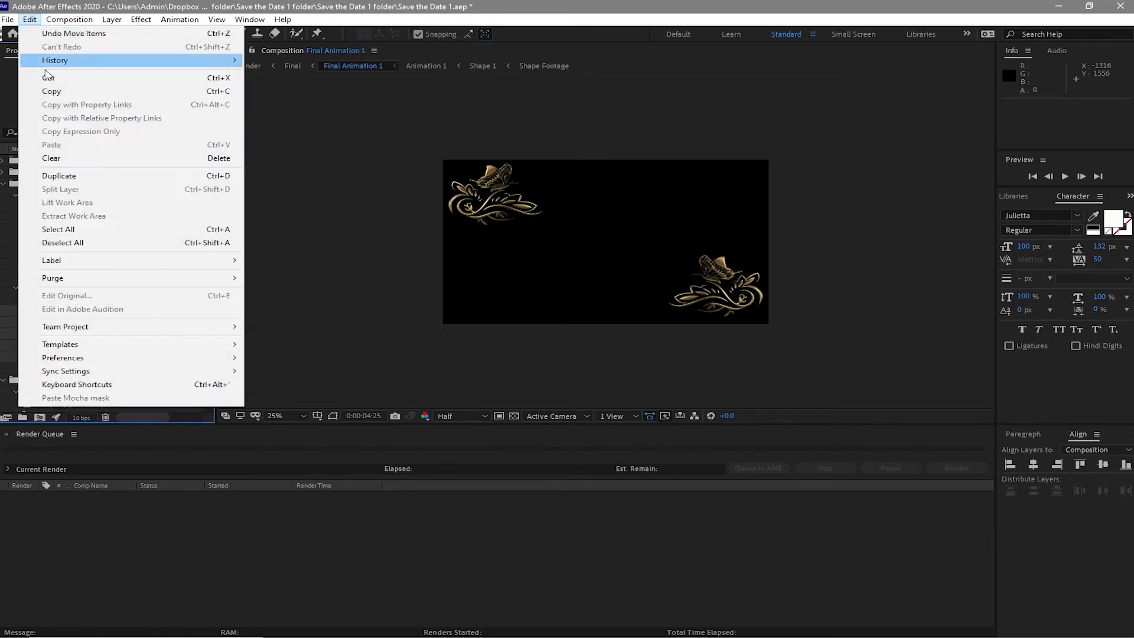
{"action": "left_click", "coordinate": [73, 177]}
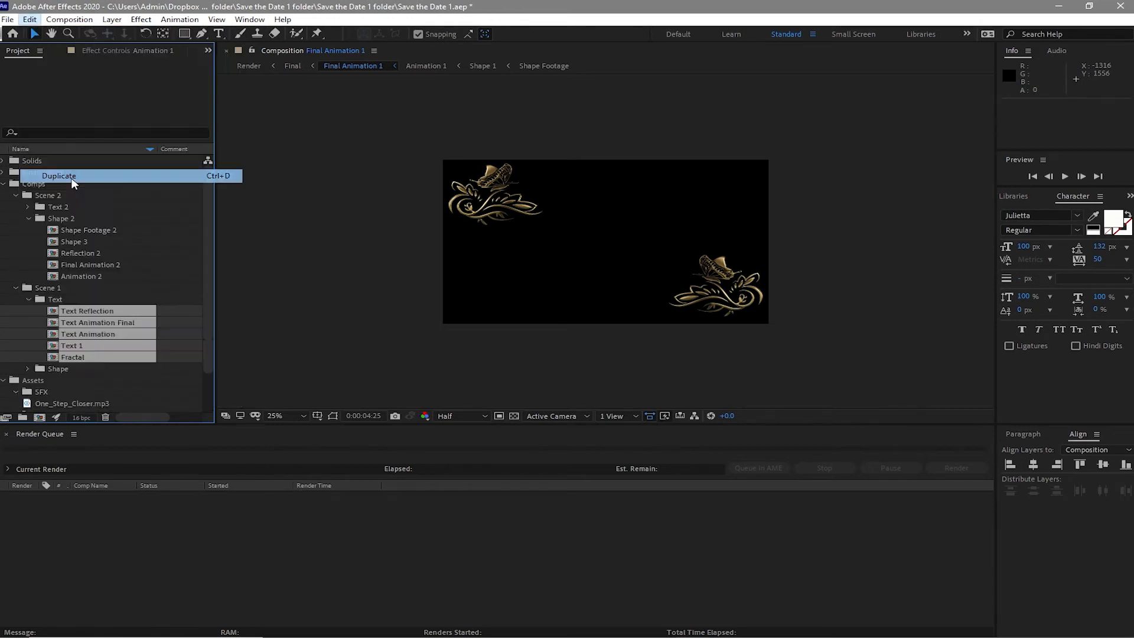
{"action": "left_click_drag", "start_coordinate": [88, 313], "coordinate": [68, 210]}
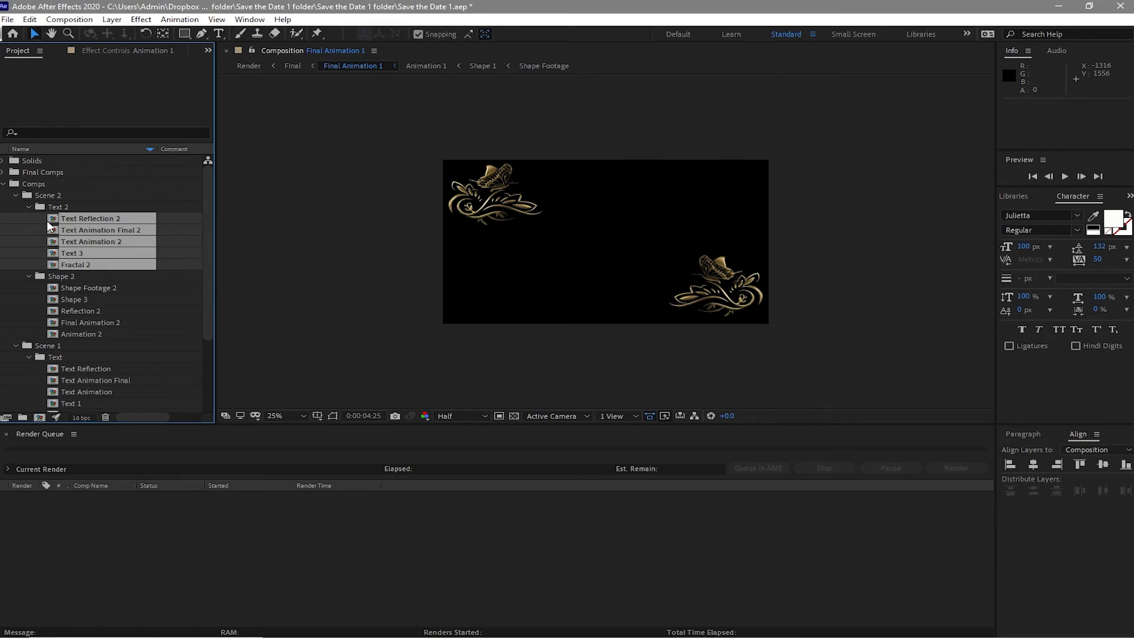
- Open the duplicated Text 2 compositions, rearrange their timeline tabs and close the Final Animation 1 tab
{"action": "double_click", "coordinate": [51, 218]}
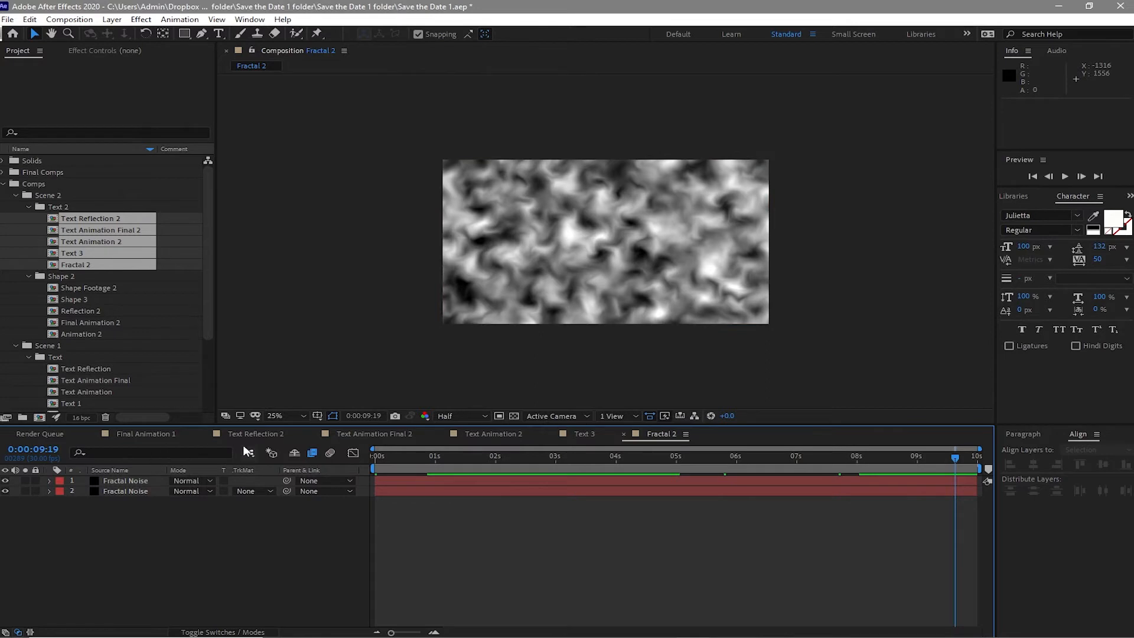
{"action": "left_click_drag", "start_coordinate": [156, 431], "coordinate": [678, 431]}
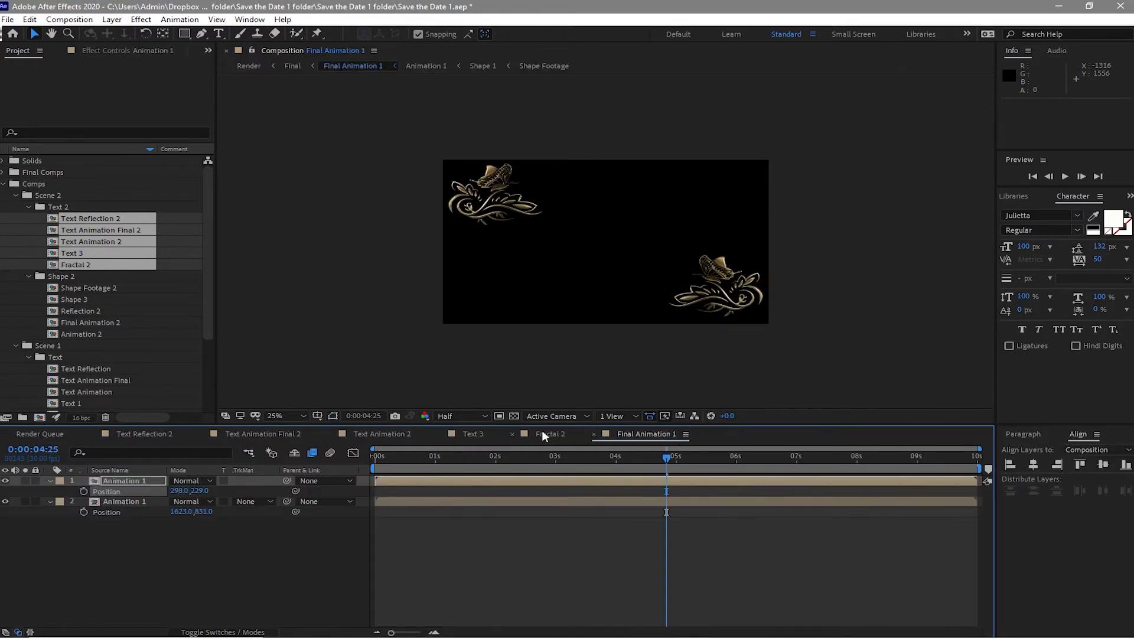
{"action": "left_click_drag", "start_coordinate": [399, 438], "coordinate": [581, 434]}
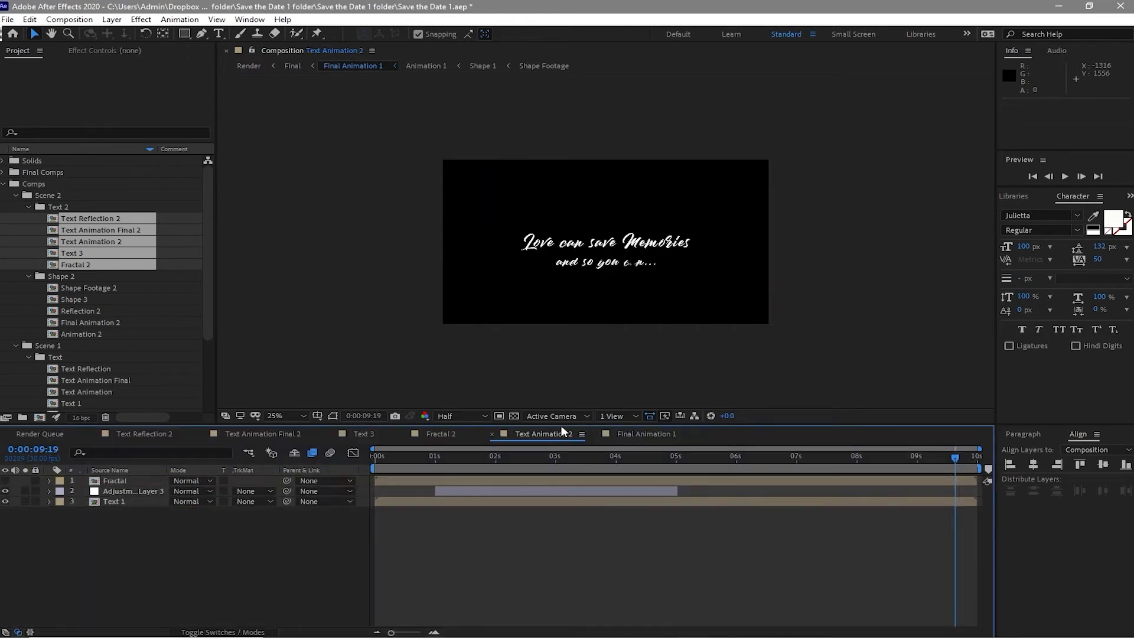
{"action": "left_click_drag", "start_coordinate": [154, 432], "coordinate": [413, 435]}
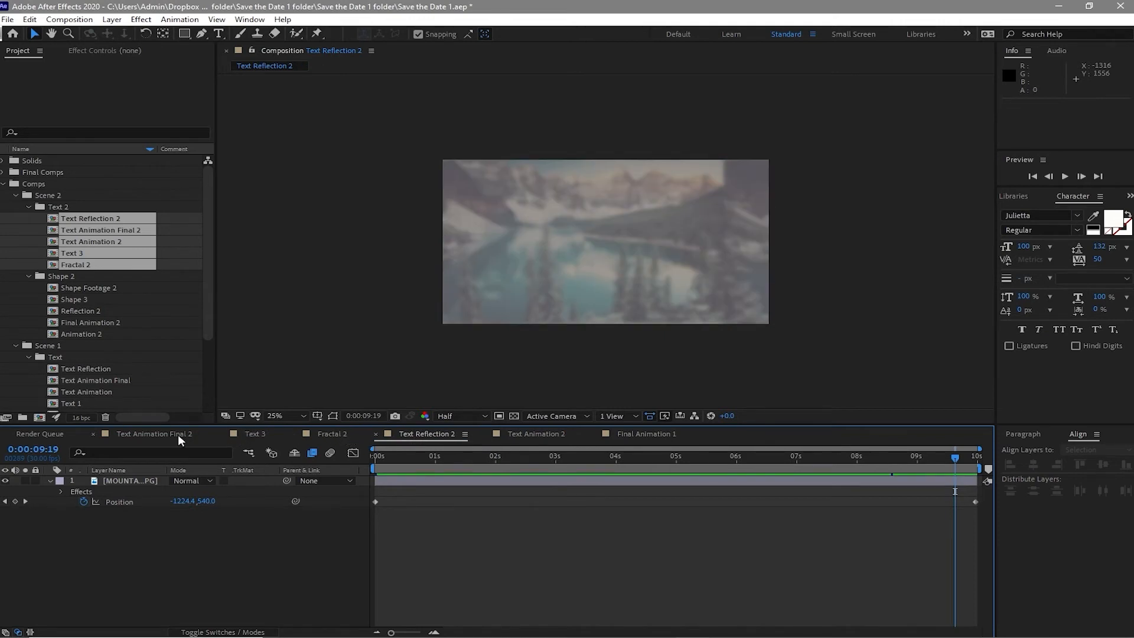
{"action": "left_click_drag", "start_coordinate": [176, 433], "coordinate": [540, 441]}
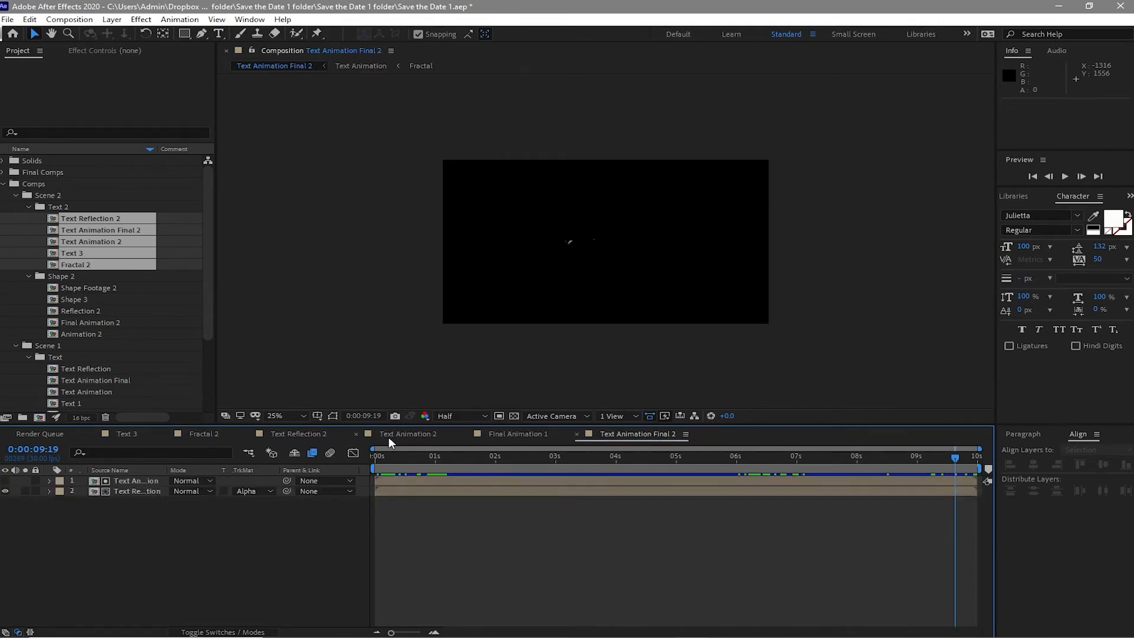
{"action": "mouse_move", "coordinate": [412, 437]}
{"action": "left_mouse_down"}
{"action": "mouse_move", "coordinate": [201, 431]}
{"action": "mouse_move", "coordinate": [393, 462]}
{"action": "mouse_move", "coordinate": [404, 438]}
{"action": "left_mouse_up"}
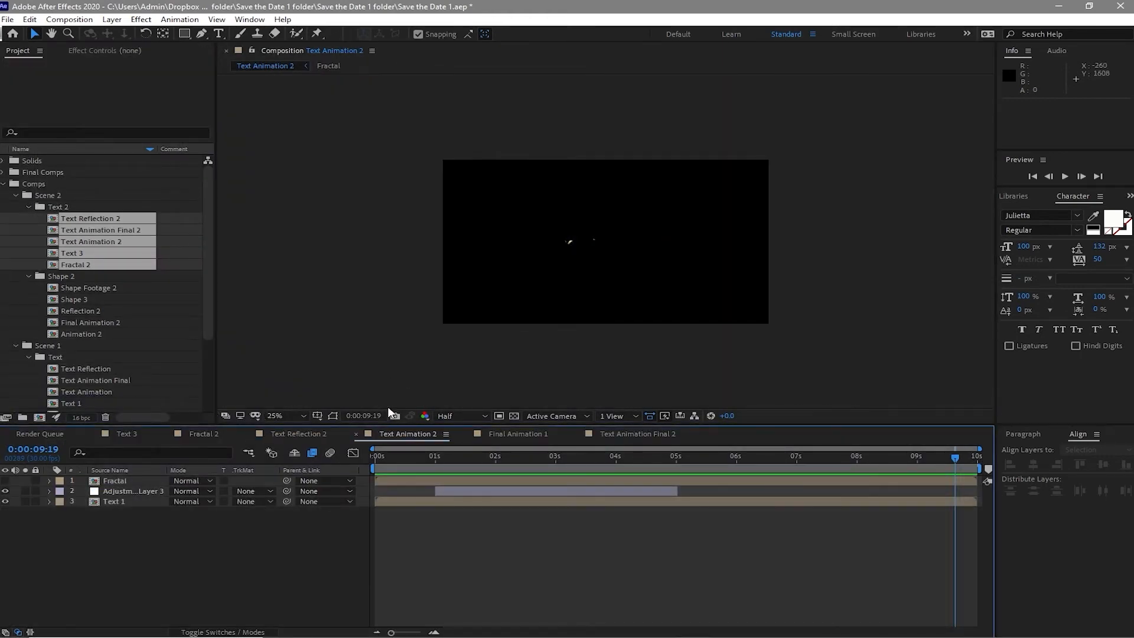
{"action": "left_click", "coordinate": [466, 435]}
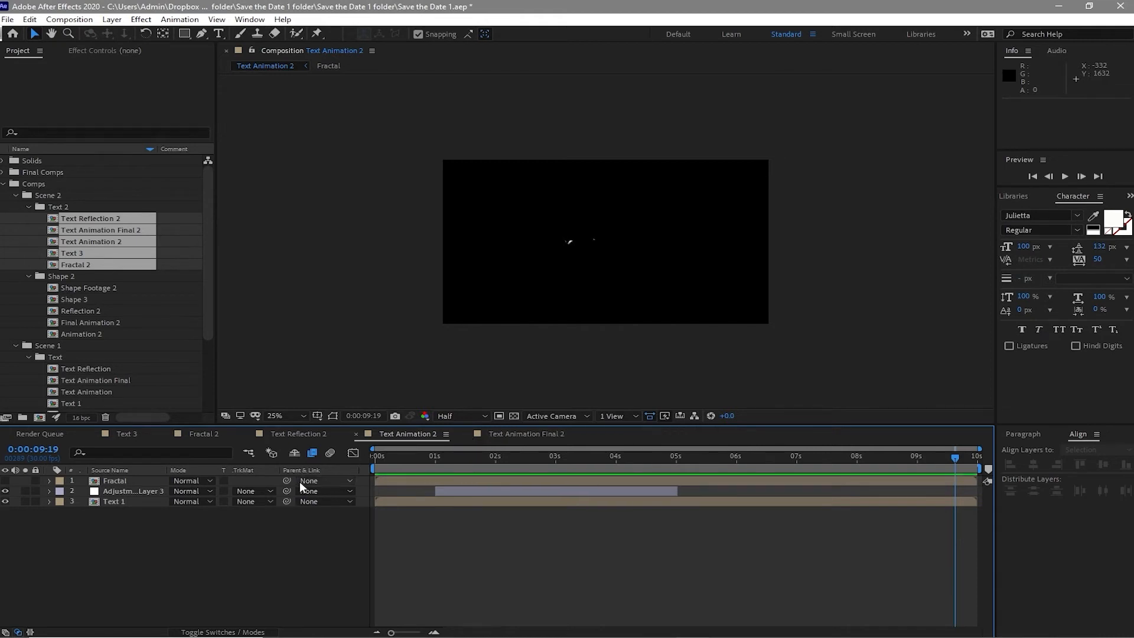
- In Text 3, replace the first line's text with "Save the Date" copied from the notes file
{"action": "left_click", "coordinate": [132, 433]}
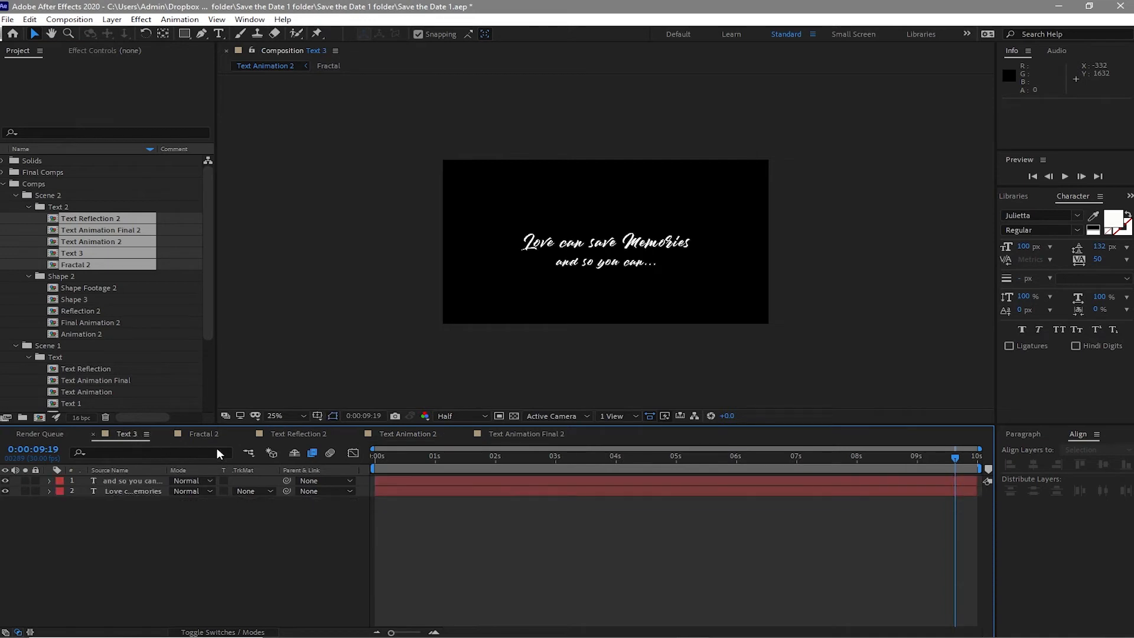
{"action": "left_click", "coordinate": [558, 245]}
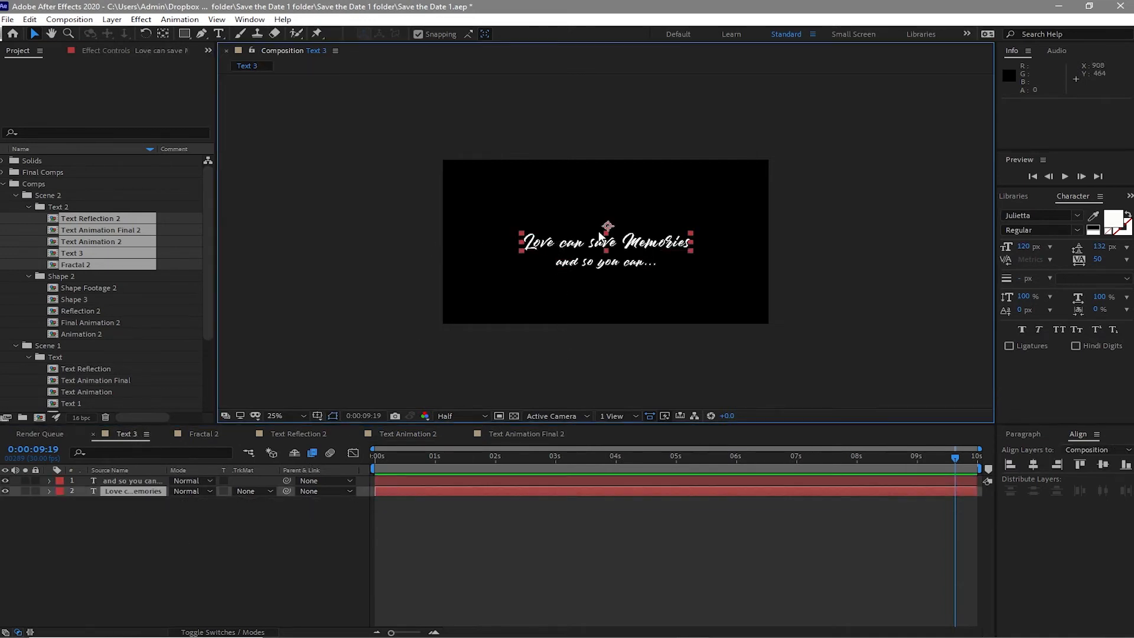
{"action": "double_click", "coordinate": [610, 247]}
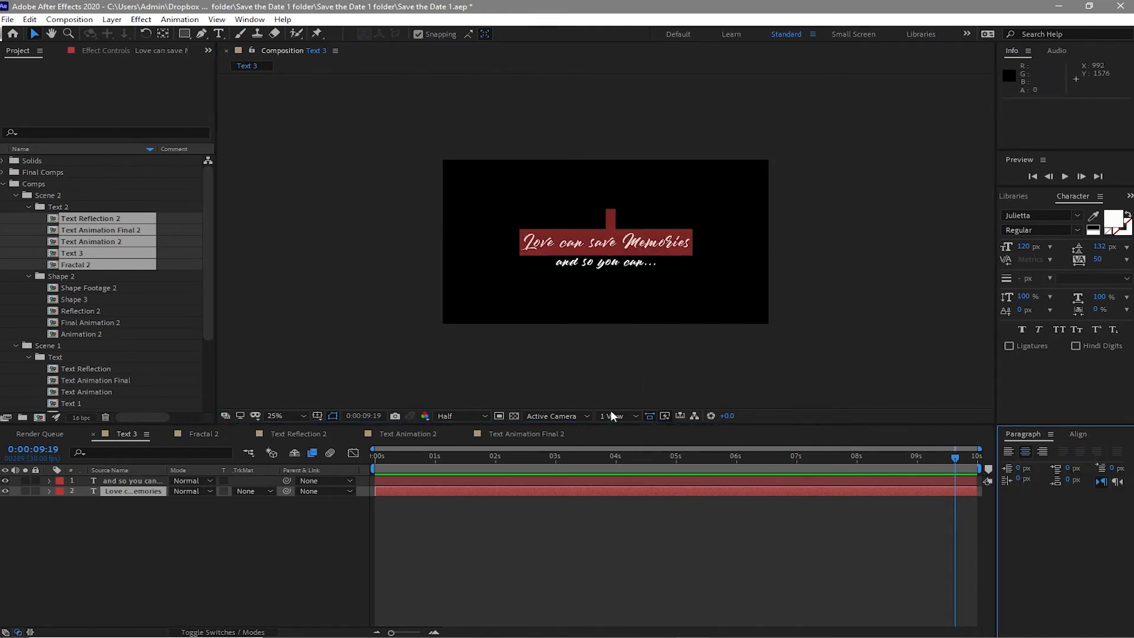
{"action": "mouse_move", "coordinate": [809, 633]}
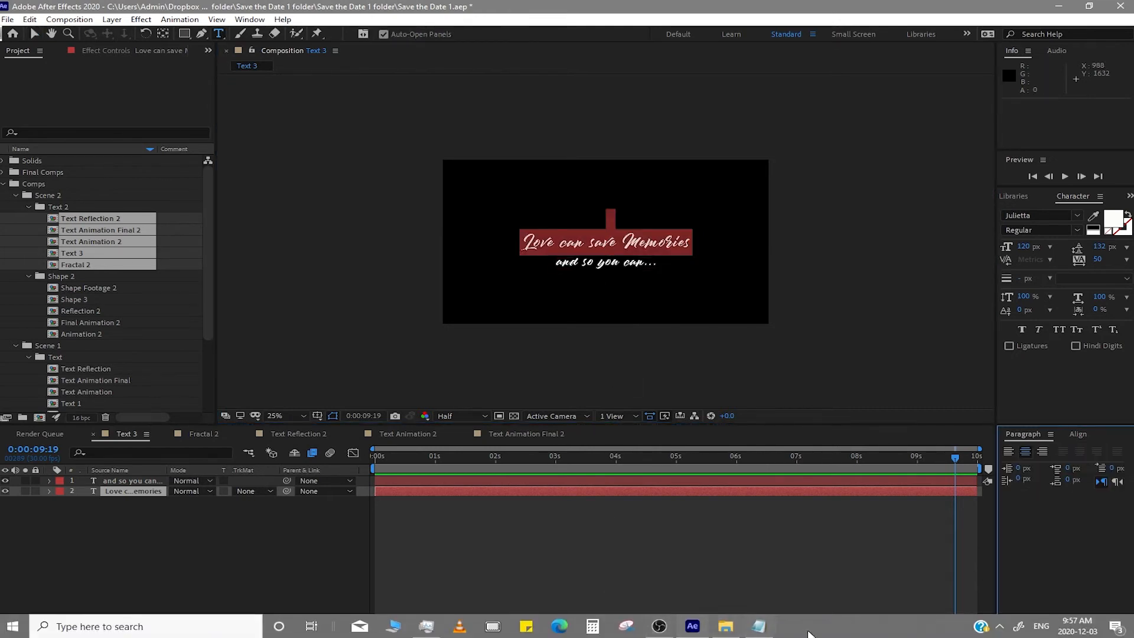
{"action": "left_click", "coordinate": [758, 625]}
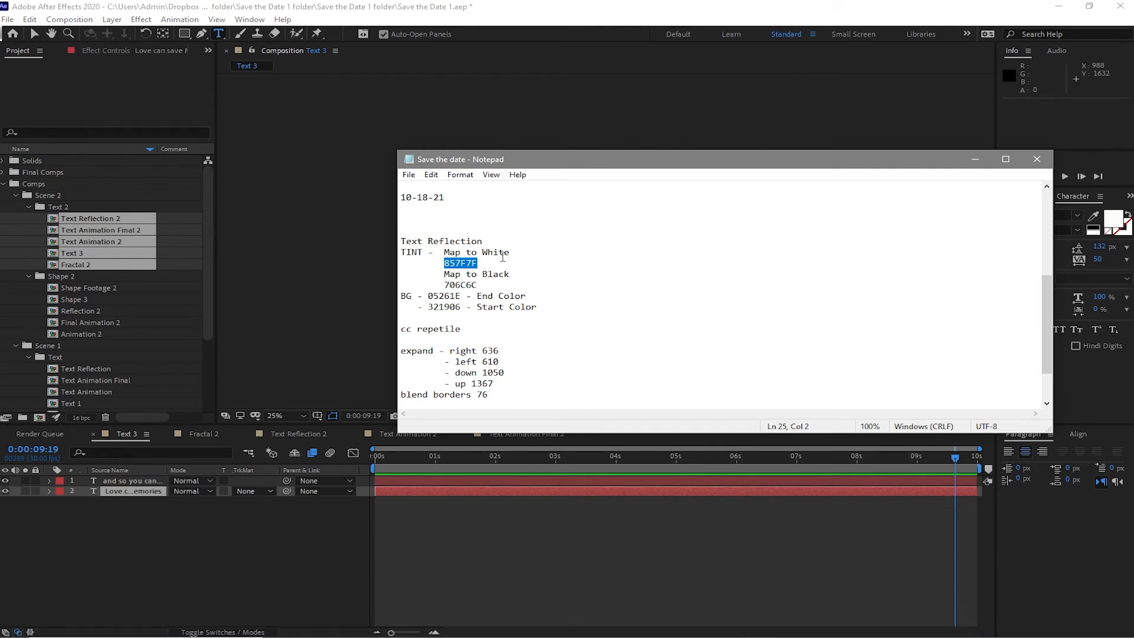
{"action": "scroll", "coordinate": [522, 270], "scroll_direction": "up", "scroll_amount": 3}
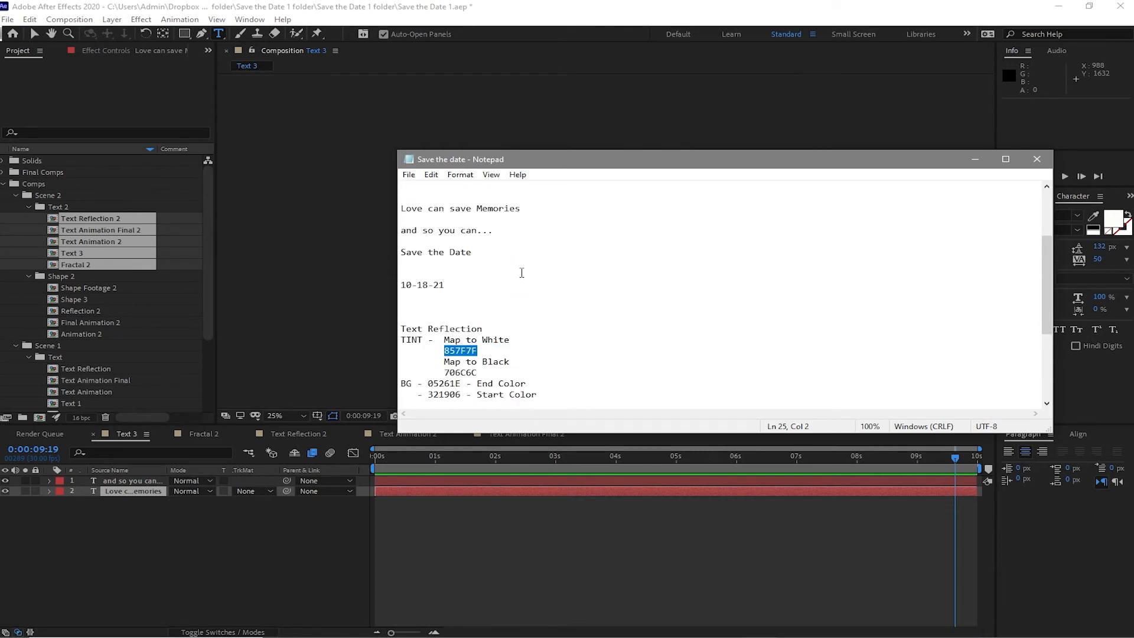
{"action": "left_click_drag", "start_coordinate": [496, 251], "coordinate": [413, 243]}
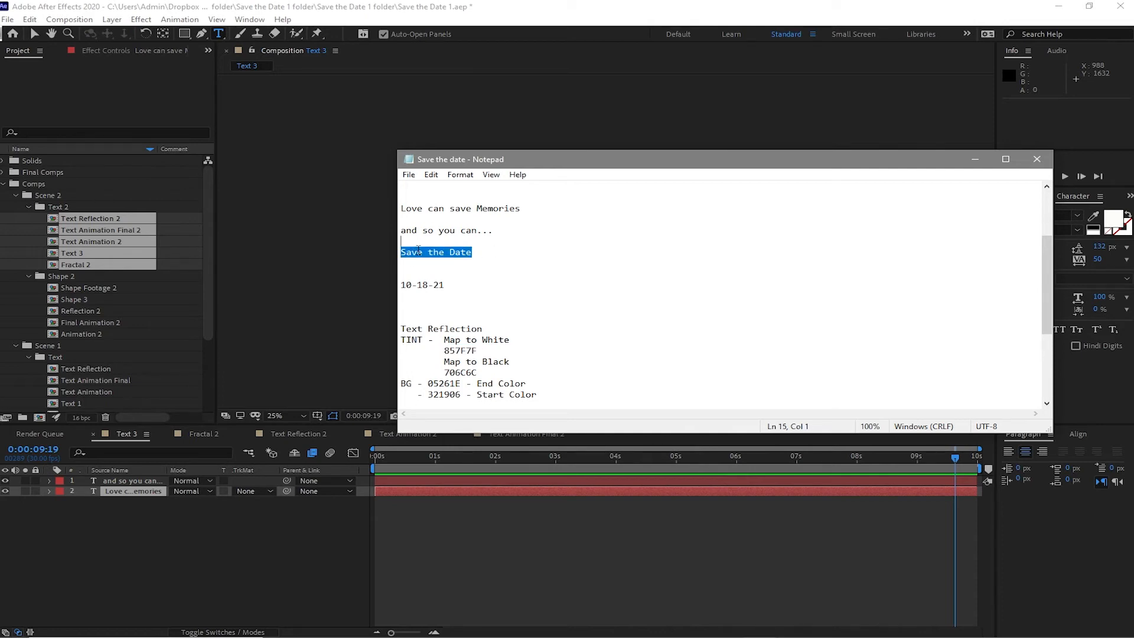
{"action": "right_click", "coordinate": [418, 250]}
{"action": "left_click", "coordinate": [463, 290]}
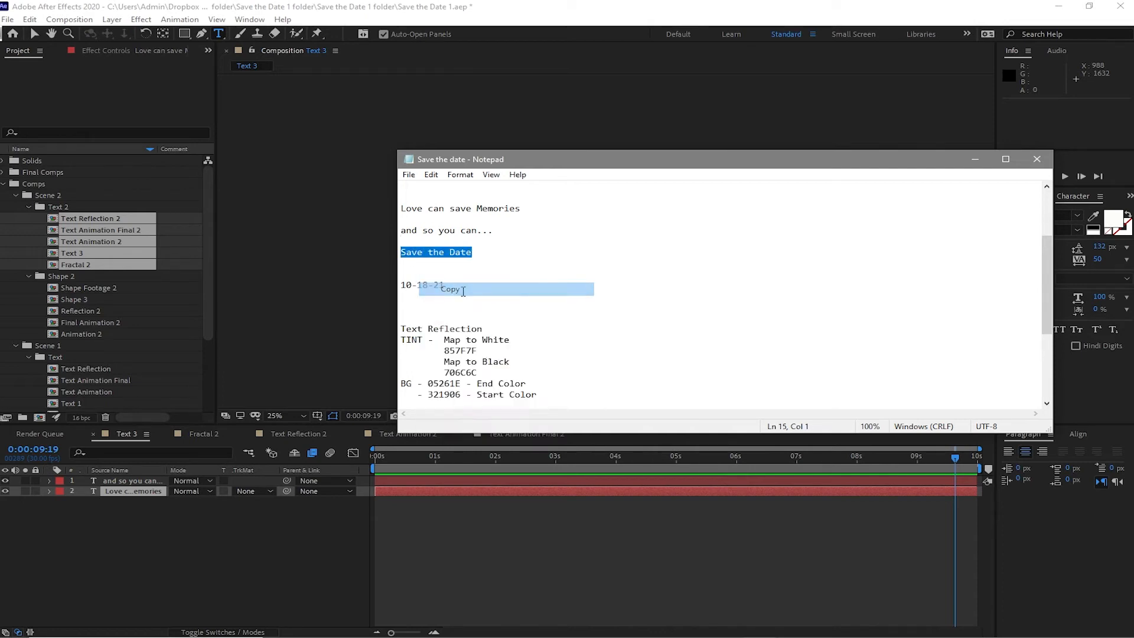
{"action": "left_click", "coordinate": [976, 159]}
{"action": "right_click", "coordinate": [612, 250]}
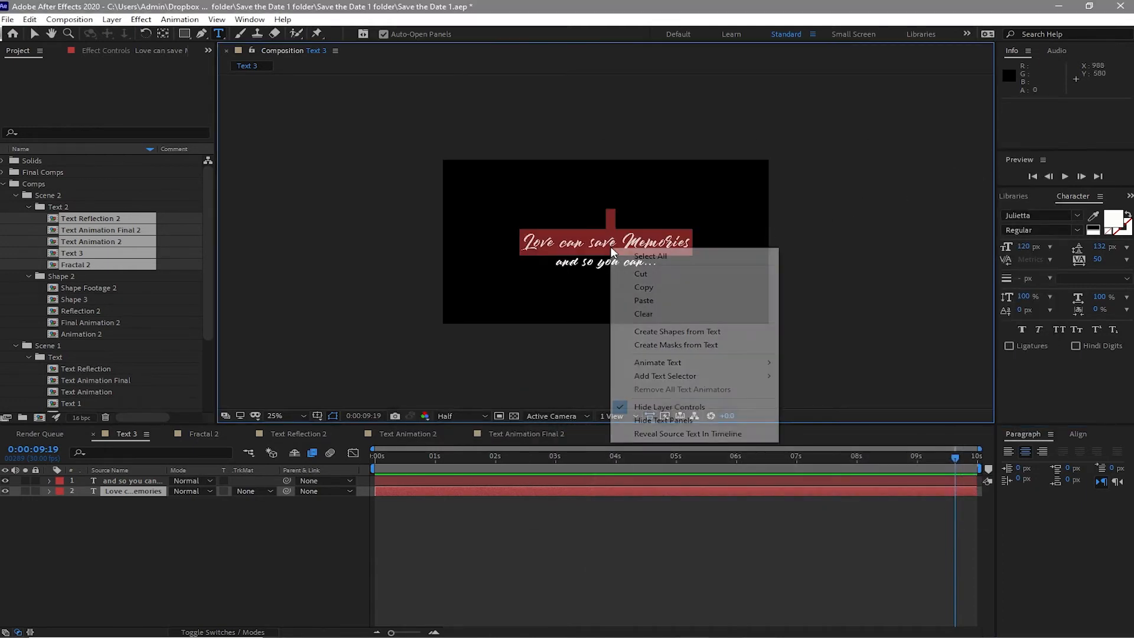
{"action": "left_click", "coordinate": [635, 301]}
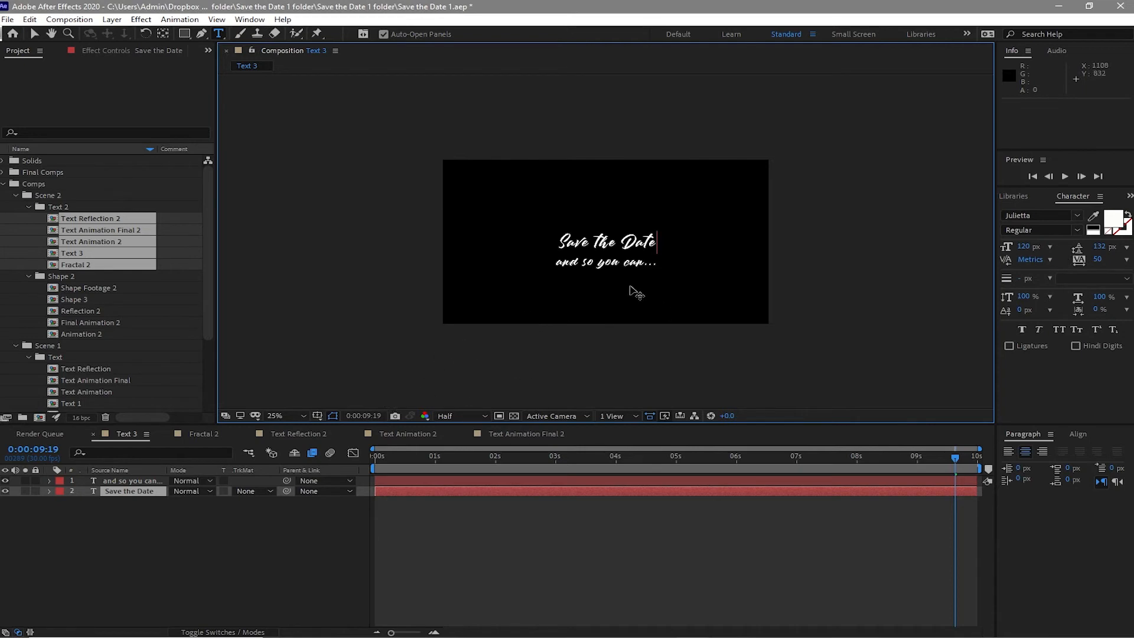
- Replace the second text layer's "and so you can..." line with 10-18-21 copied from the notes file
{"action": "left_click", "coordinate": [136, 481]}
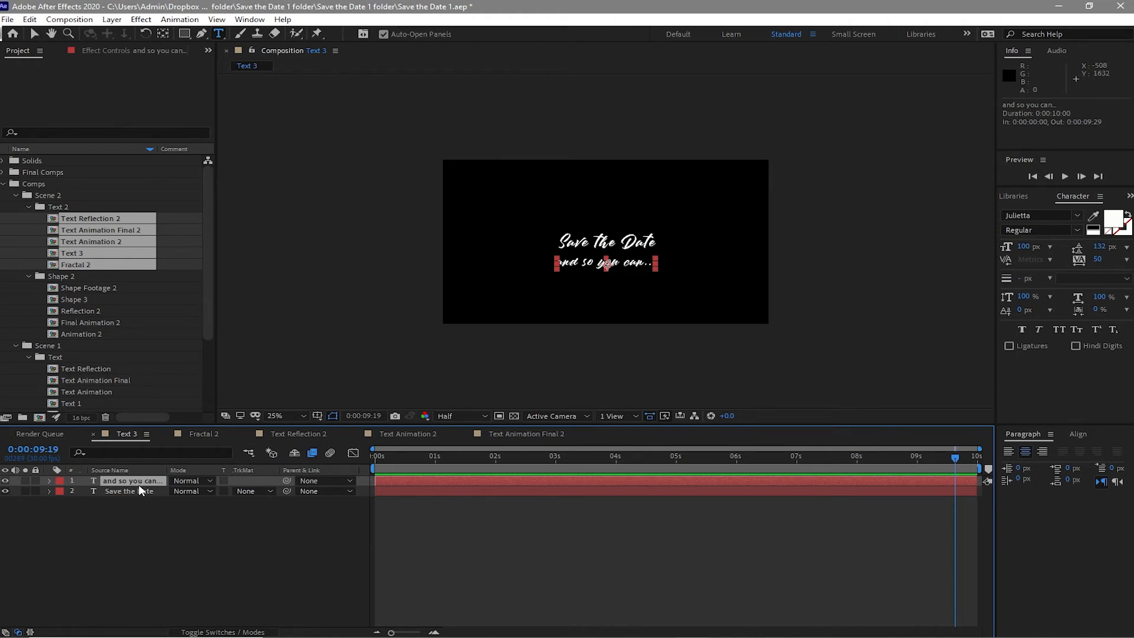
{"action": "key", "text": "Return"}
{"action": "double_click", "coordinate": [140, 480]}
{"action": "mouse_move", "coordinate": [667, 637]}
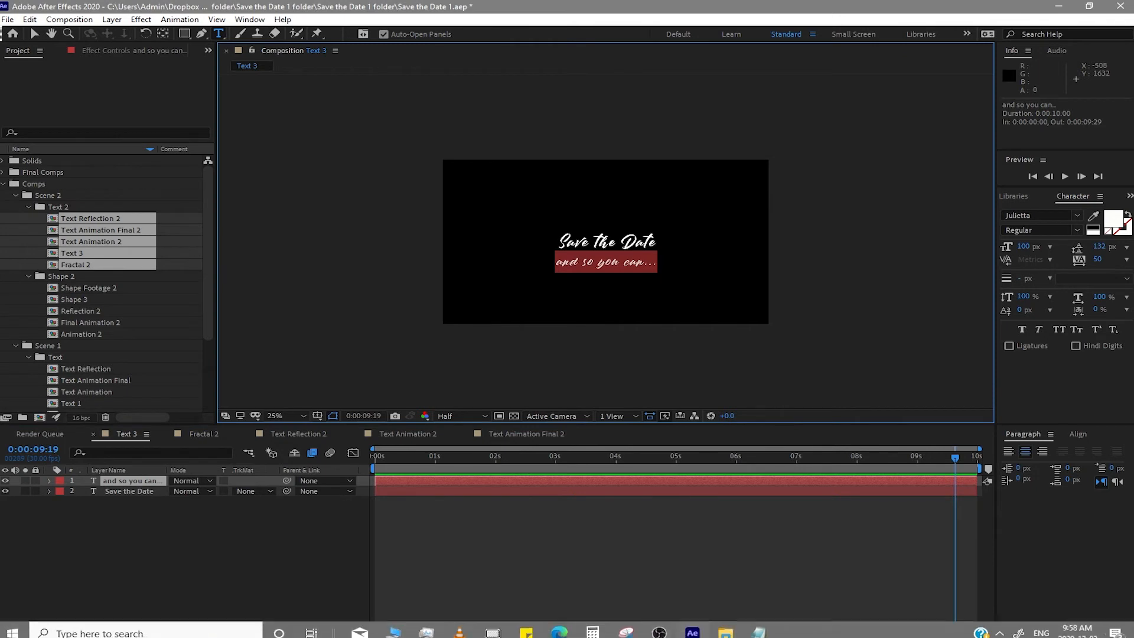
{"action": "left_click", "coordinate": [754, 630]}
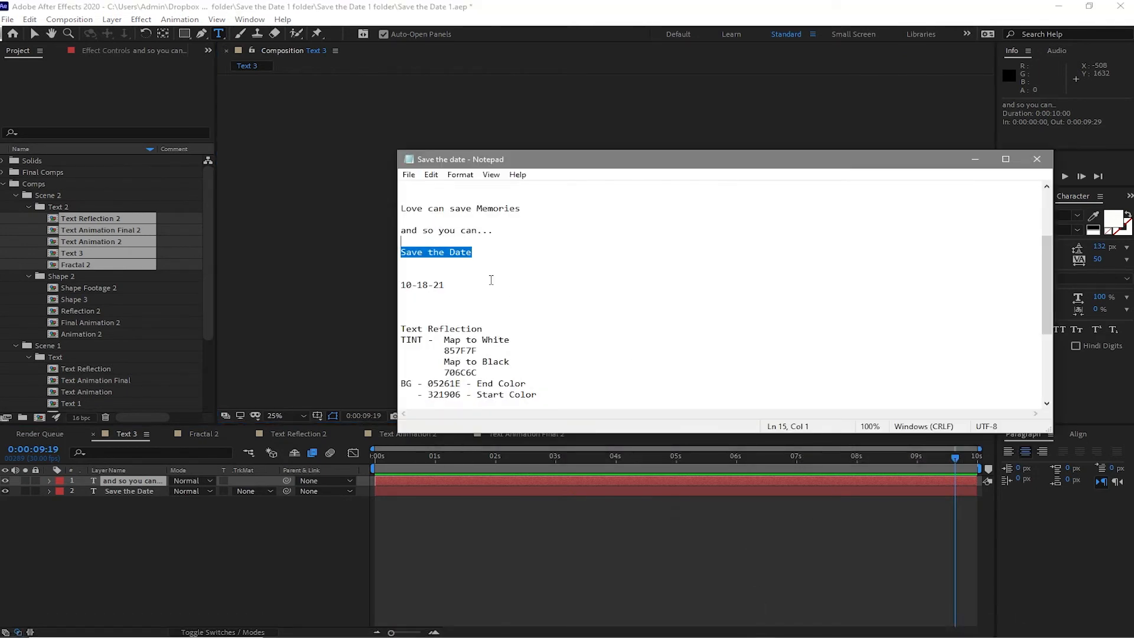
{"action": "left_click_drag", "start_coordinate": [460, 285], "coordinate": [392, 285]}
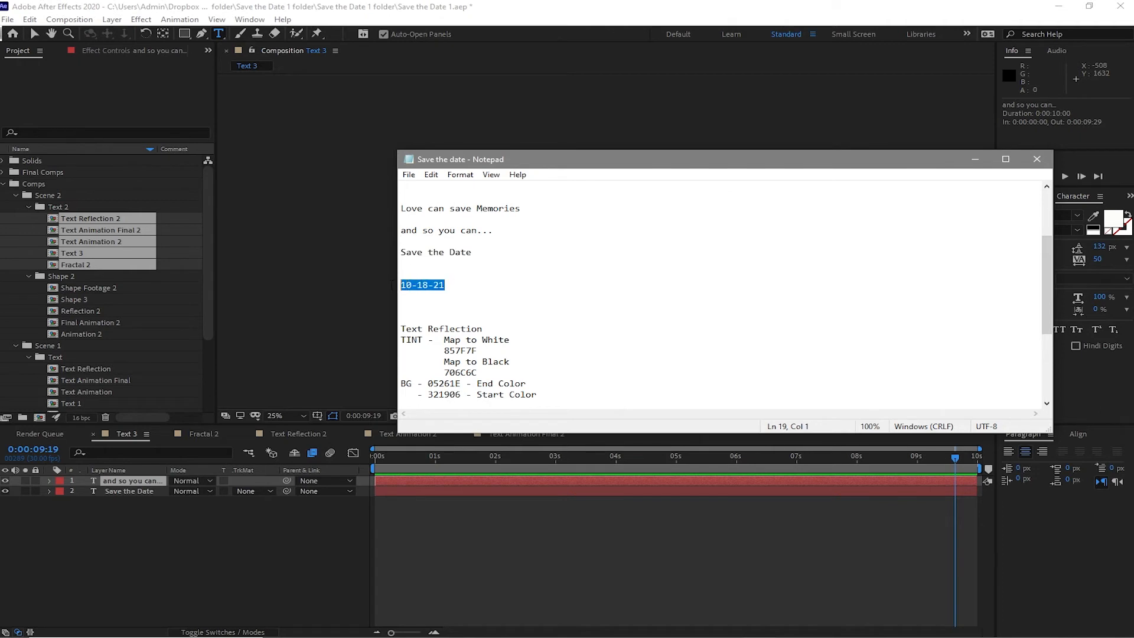
{"action": "right_click", "coordinate": [409, 284]}
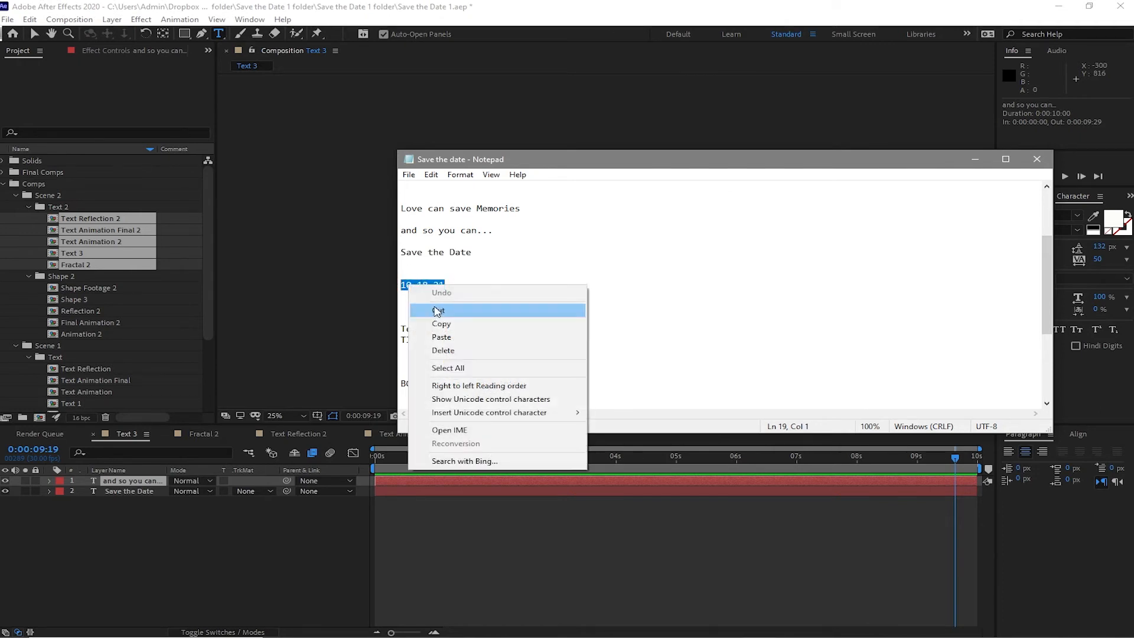
{"action": "left_click", "coordinate": [440, 324]}
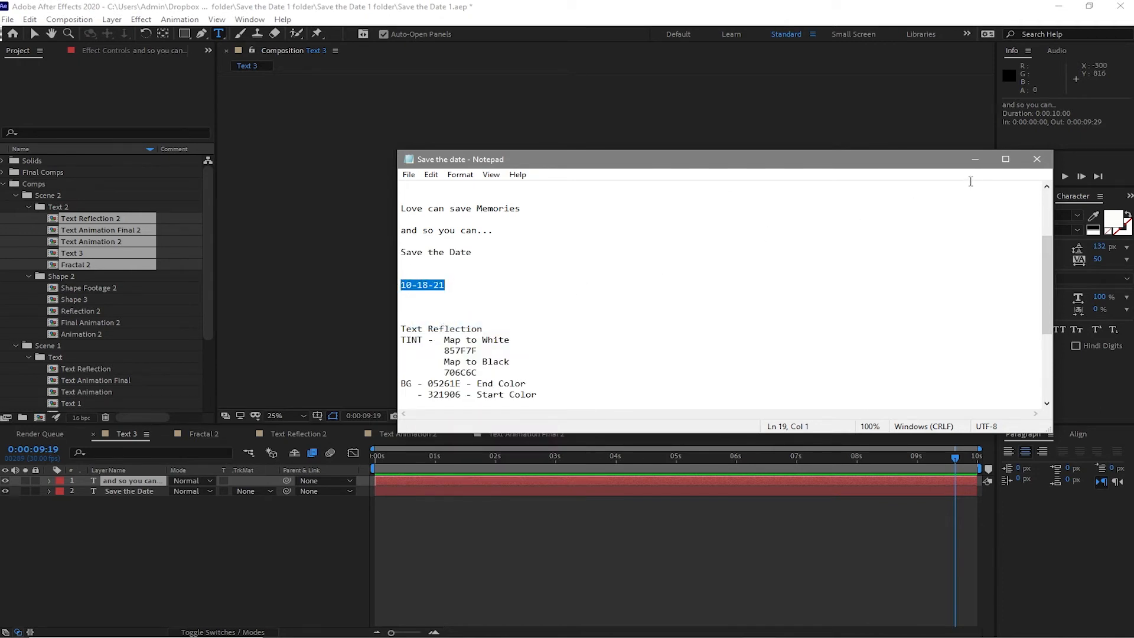
{"action": "left_click", "coordinate": [978, 158]}
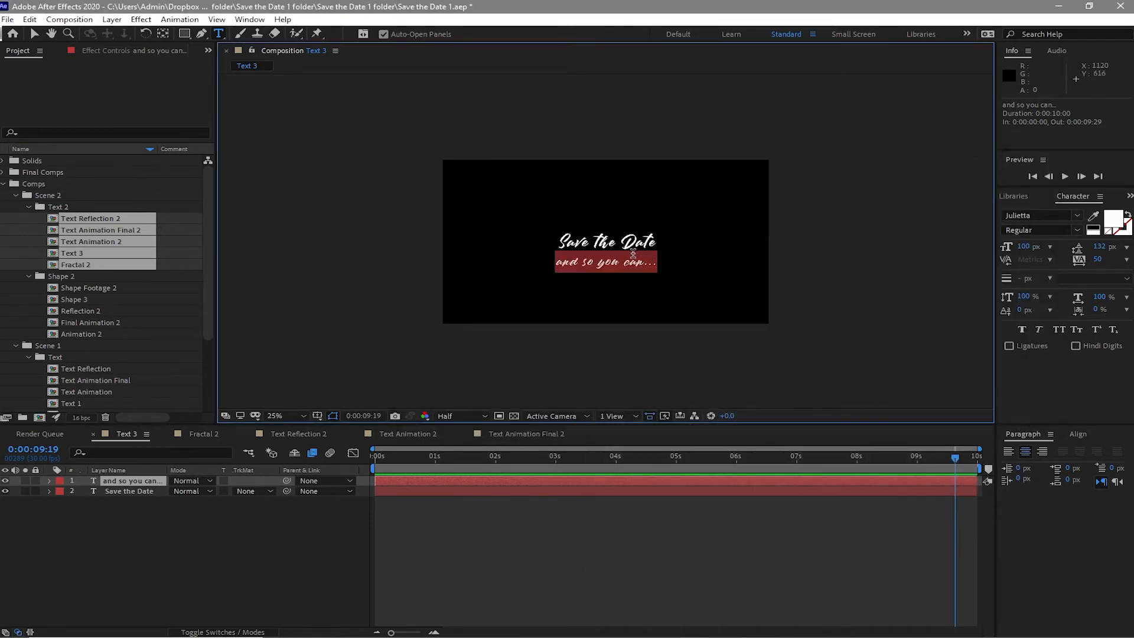
{"action": "right_click", "coordinate": [636, 258]}
{"action": "left_click", "coordinate": [669, 306]}
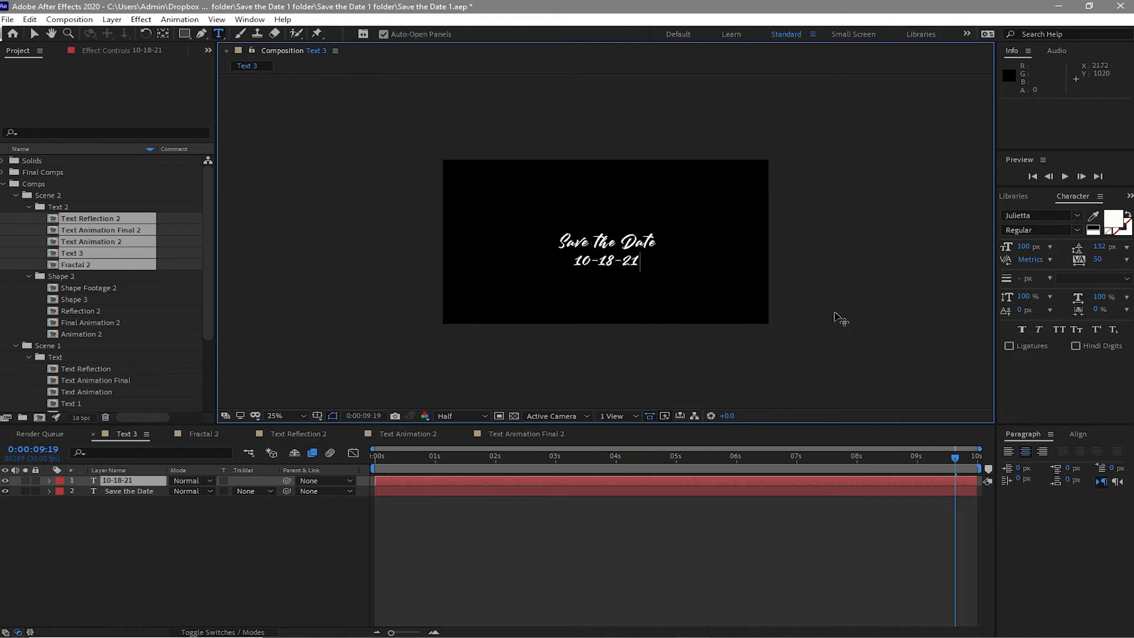
- Close the Fractal 2 and Text 3 composition tabs
{"action": "left_click", "coordinate": [205, 431]}
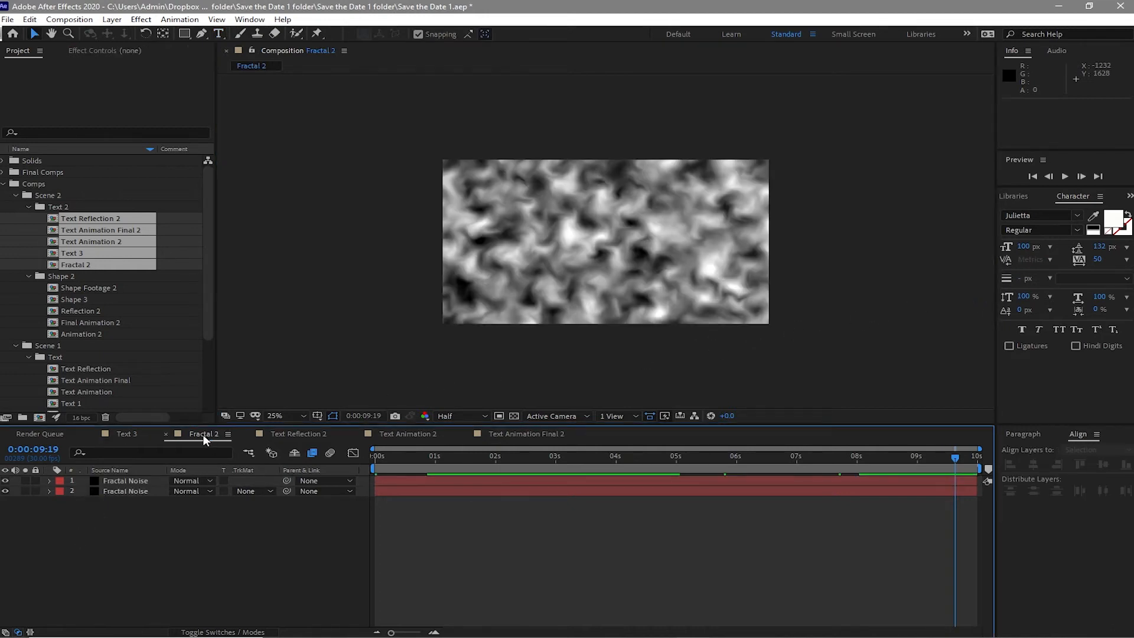
{"action": "left_click", "coordinate": [164, 433]}
{"action": "left_click", "coordinate": [122, 436]}
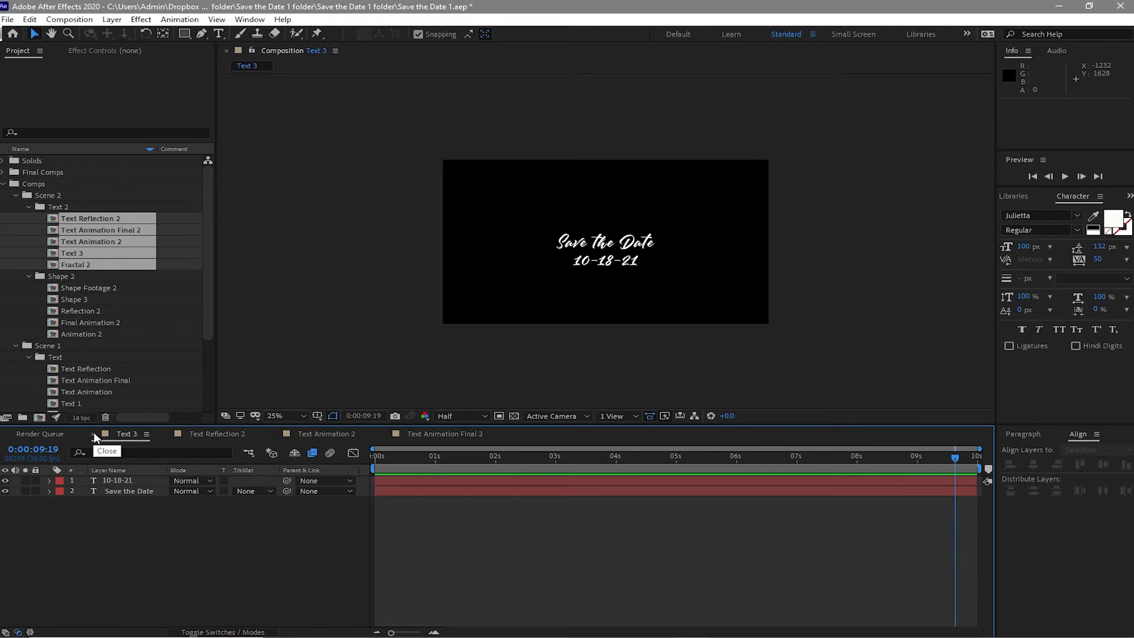
{"action": "left_click", "coordinate": [93, 434]}
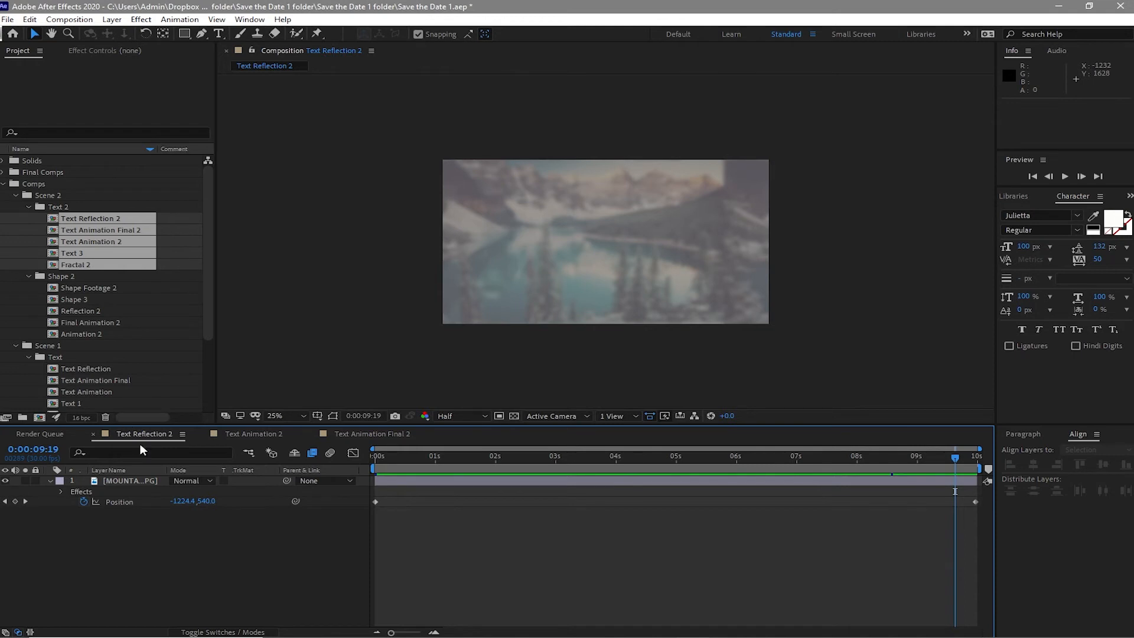
- Review the mountain image layer's effects in Text Reflection 2, then close that composition tab
{"action": "left_click", "coordinate": [139, 480]}
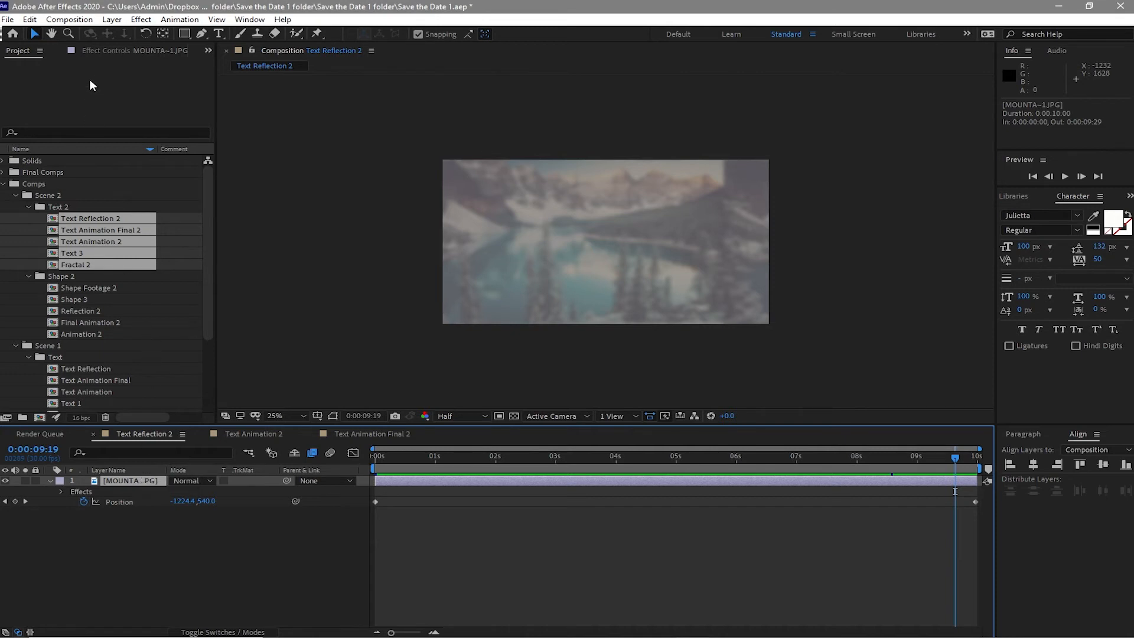
{"action": "left_click", "coordinate": [98, 49]}
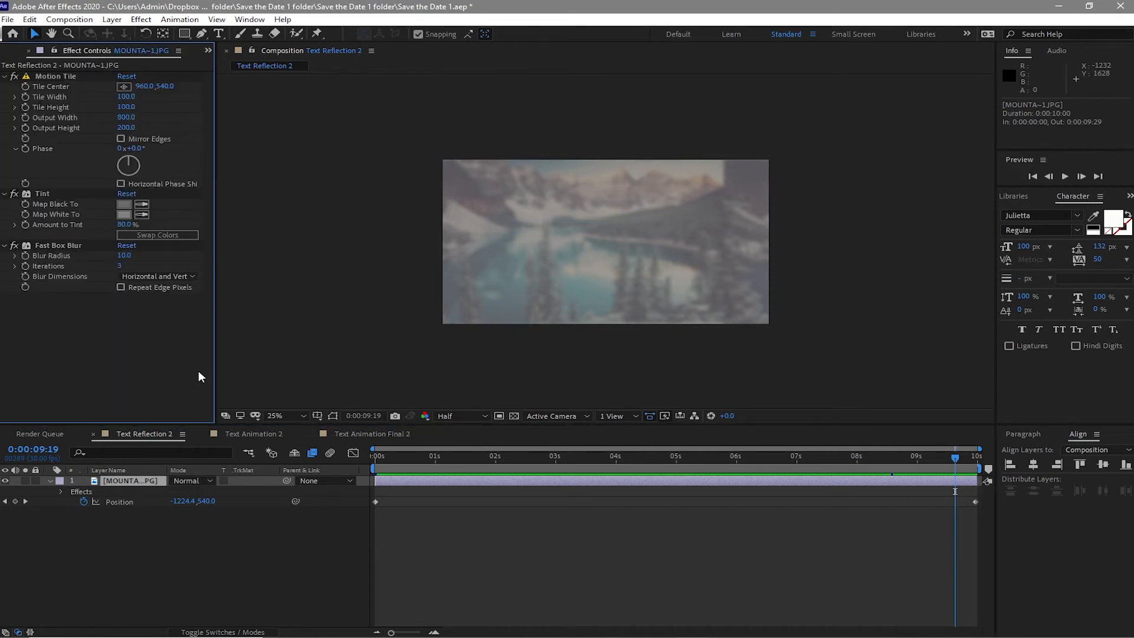
{"action": "left_click", "coordinate": [93, 435]}
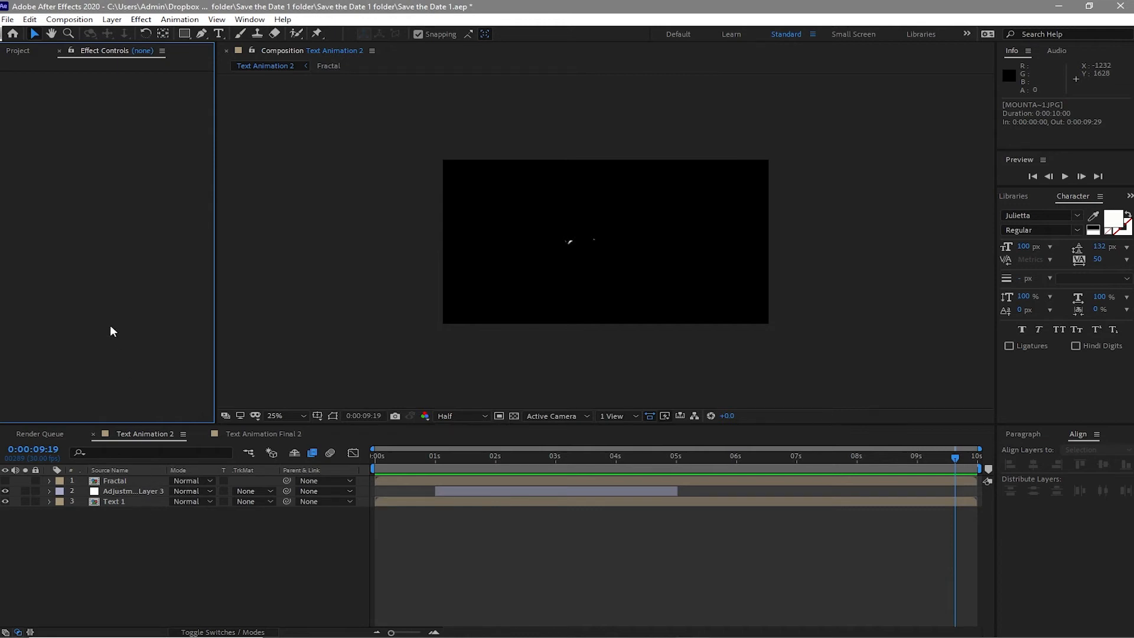
- In Text Animation 2, replace the Text 1 layer with the Text 3 composition
{"action": "left_click", "coordinate": [12, 52]}
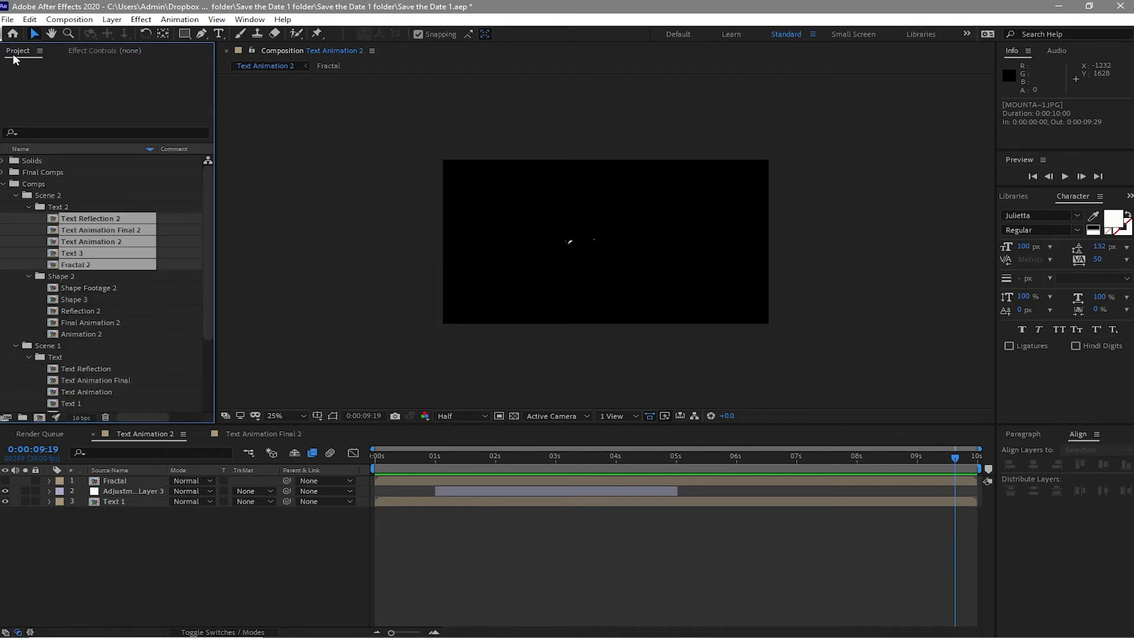
{"action": "left_click", "coordinate": [24, 246]}
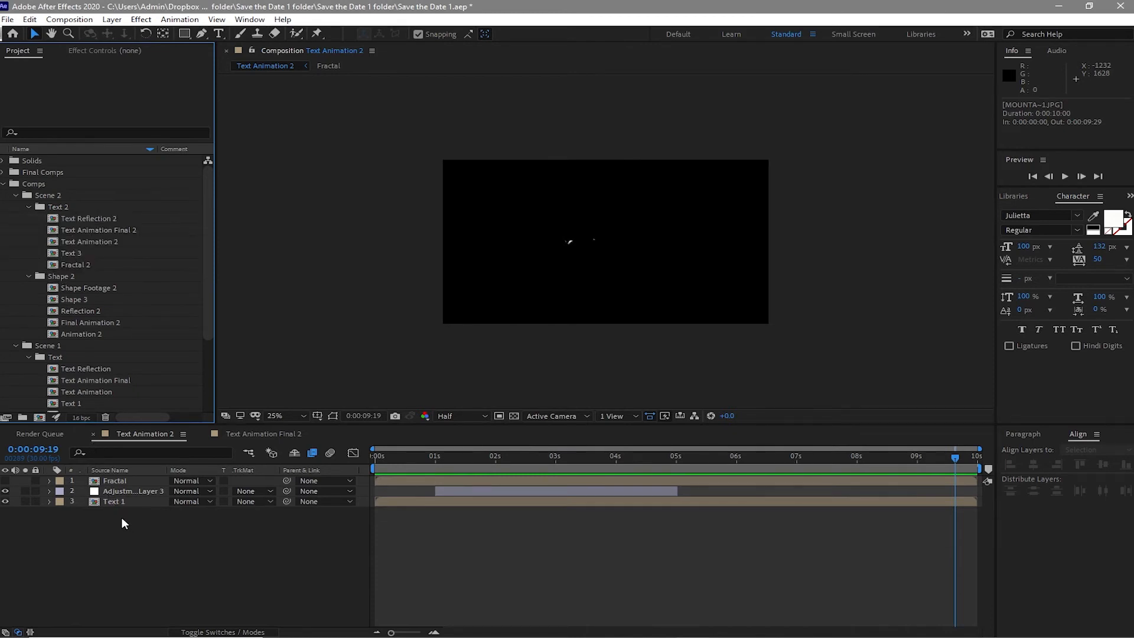
{"action": "left_click", "coordinate": [116, 501]}
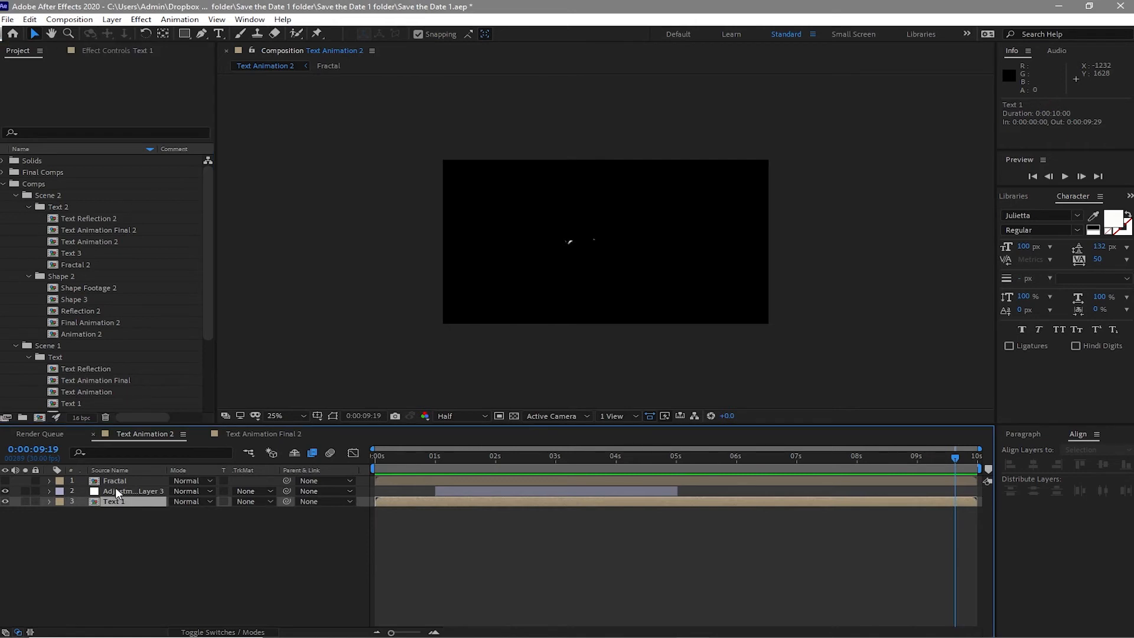
{"action": "left_click", "coordinate": [92, 254]}
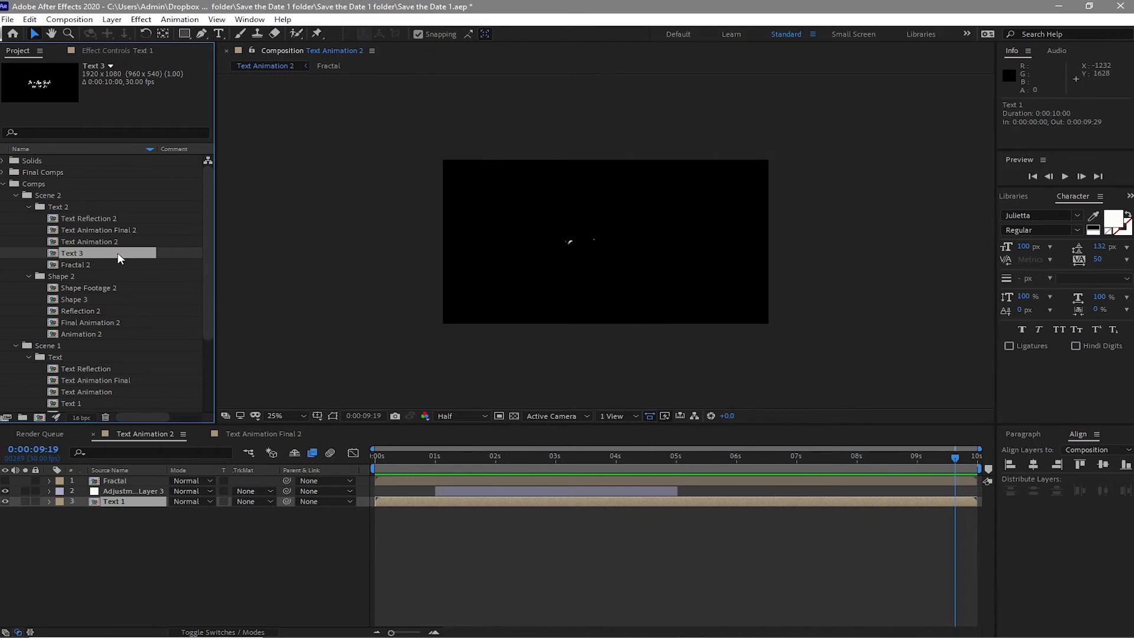
{"action": "left_click_drag", "start_coordinate": [120, 259], "coordinate": [115, 502]}
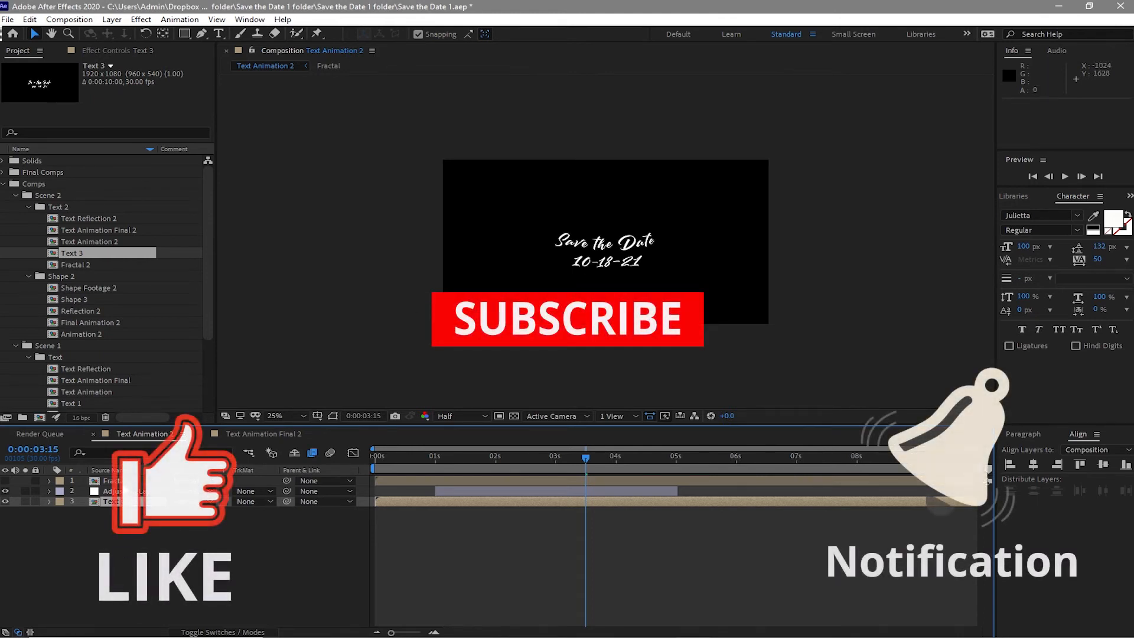
- Replace the Fractal layer in Text Animation 2 with the Fractal 2 composition
{"action": "left_click", "coordinate": [126, 481]}
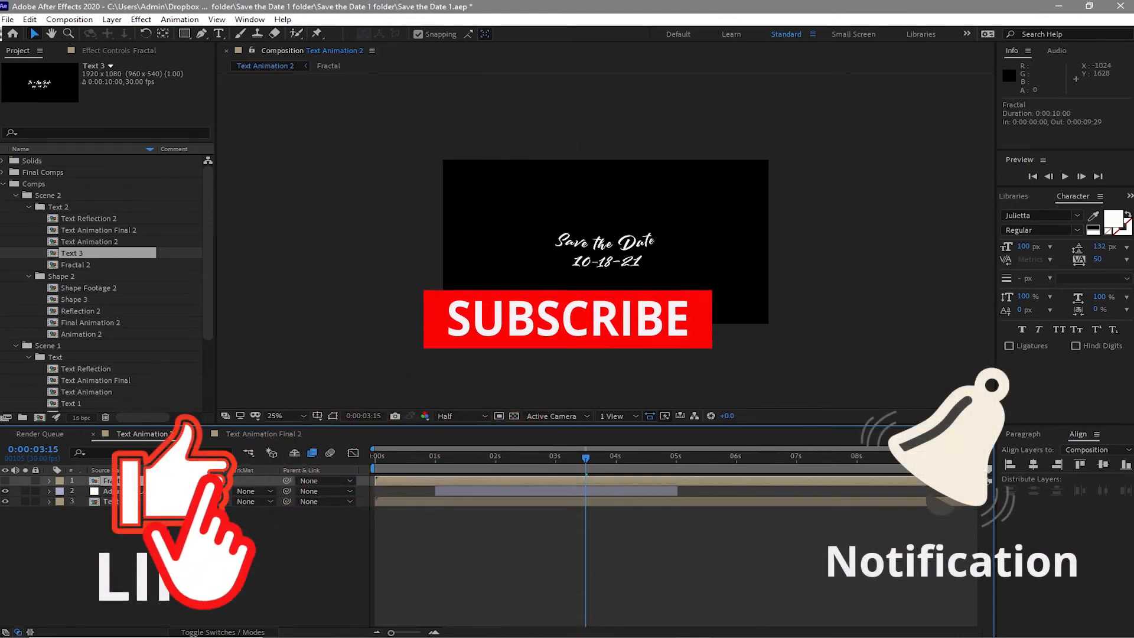
{"action": "left_click", "coordinate": [117, 266]}
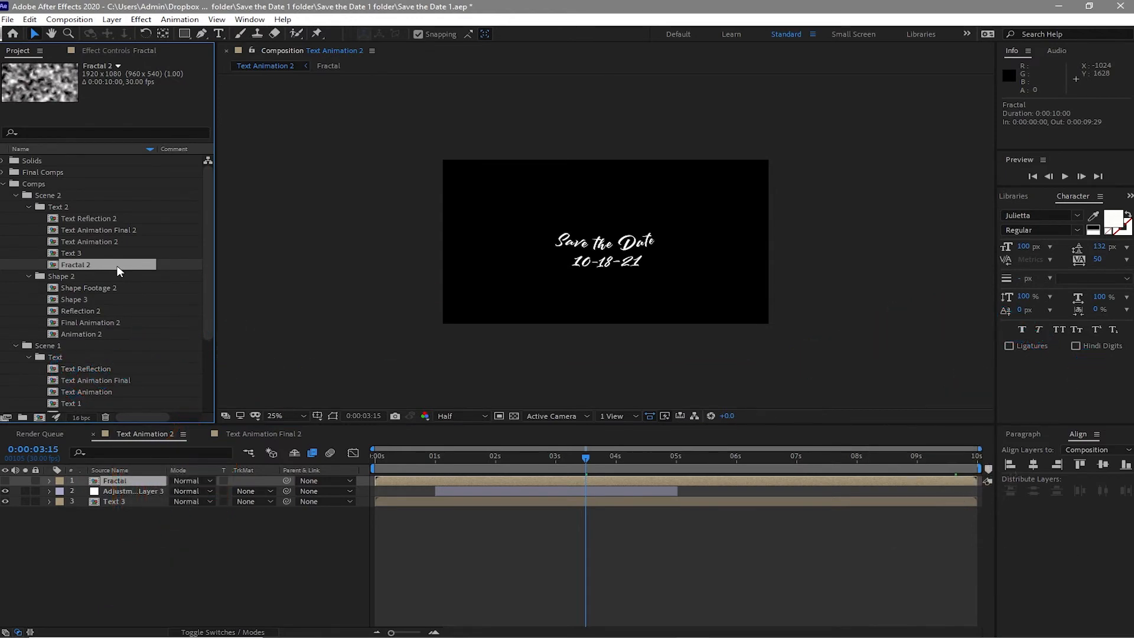
{"action": "left_click_drag", "start_coordinate": [118, 270], "coordinate": [147, 480]}
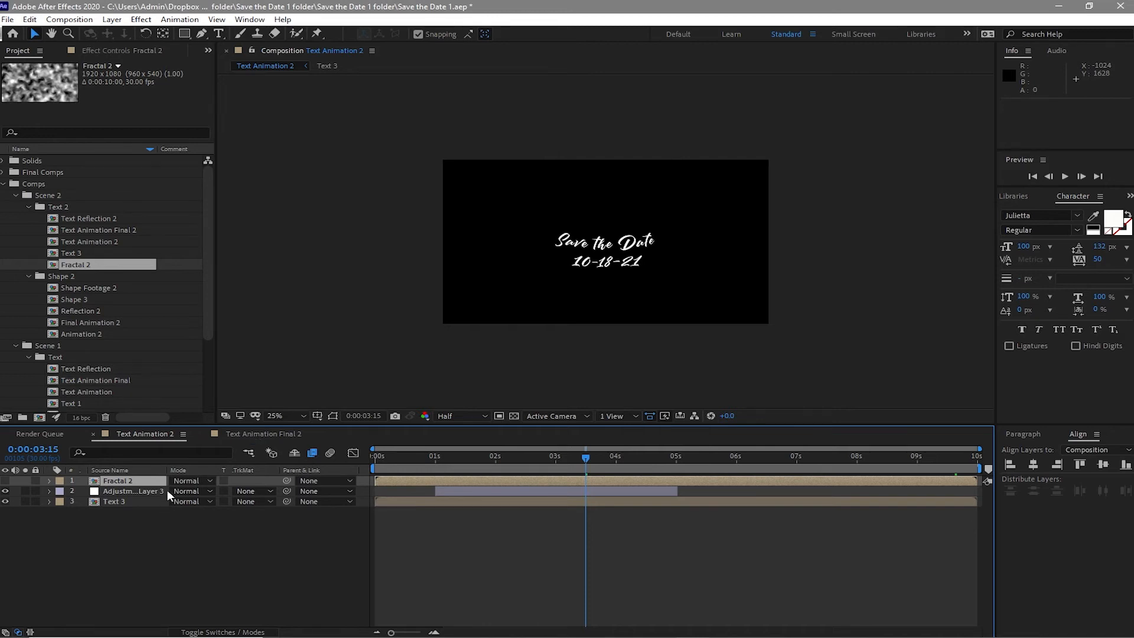
- In Text Animation Final 2, replace the Text Animation layer with the Text Animation 2 composition
{"action": "left_click", "coordinate": [247, 433]}
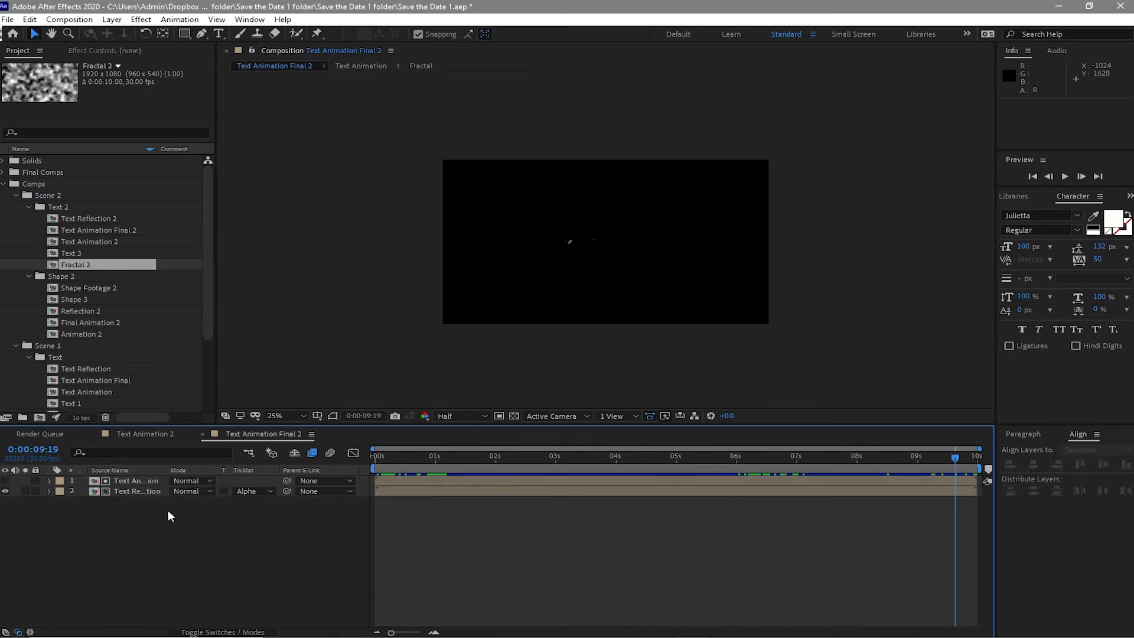
{"action": "left_click", "coordinate": [151, 482]}
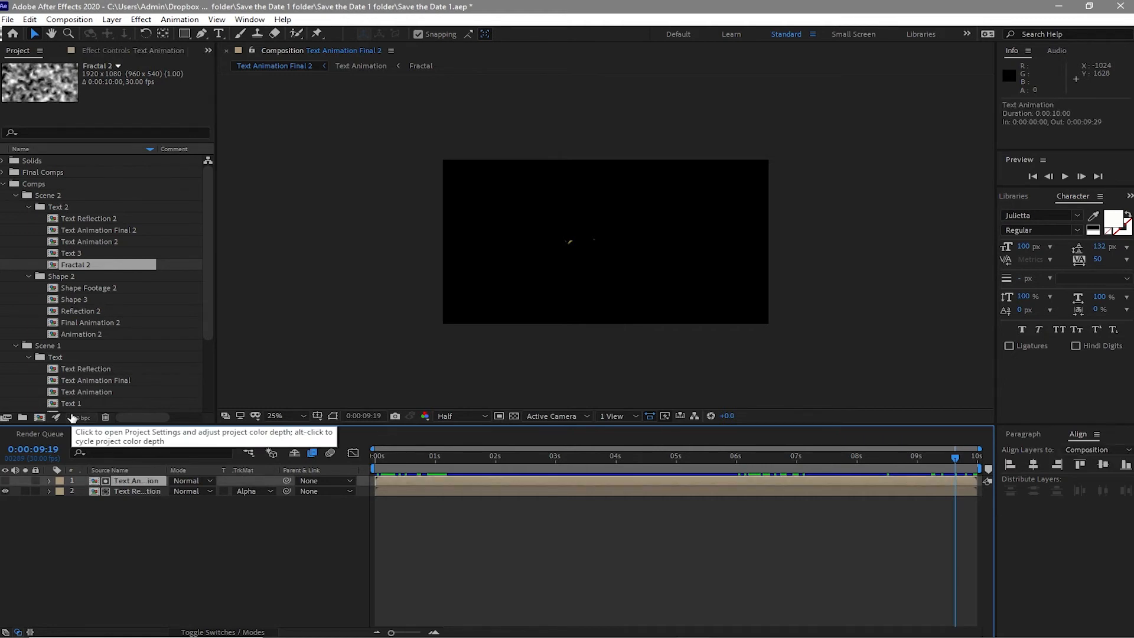
{"action": "left_click", "coordinate": [120, 242]}
{"action": "left_click_drag", "start_coordinate": [120, 242], "coordinate": [151, 480]}
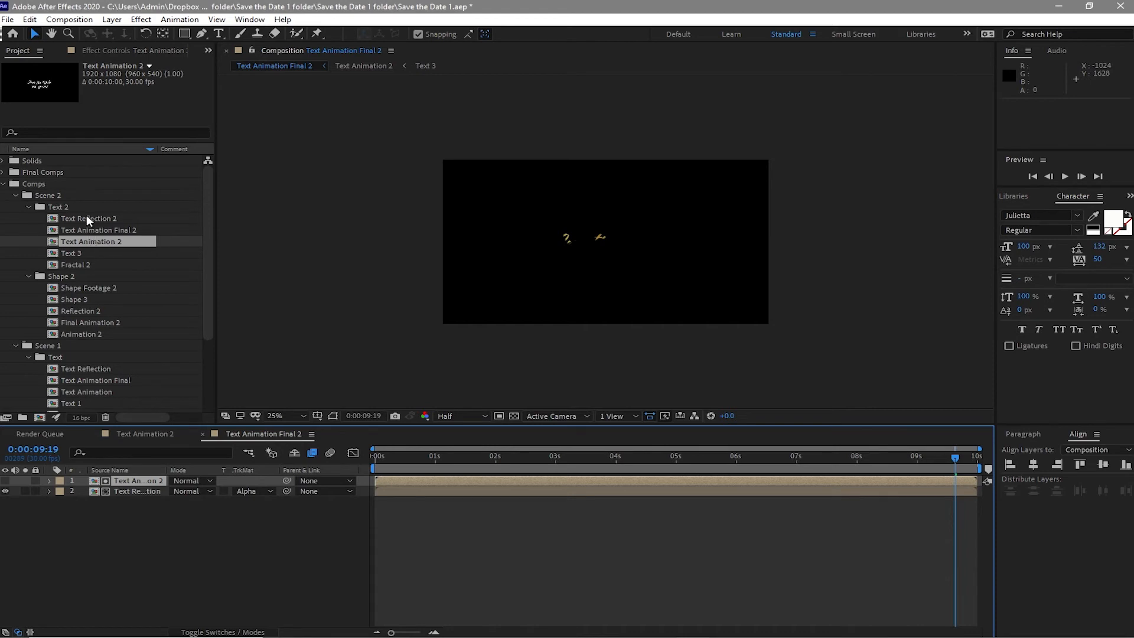
- Replace the Text Reflection layer in Text Animation Final 2 with the Text Reflection 2 composition
{"action": "left_click", "coordinate": [137, 487]}
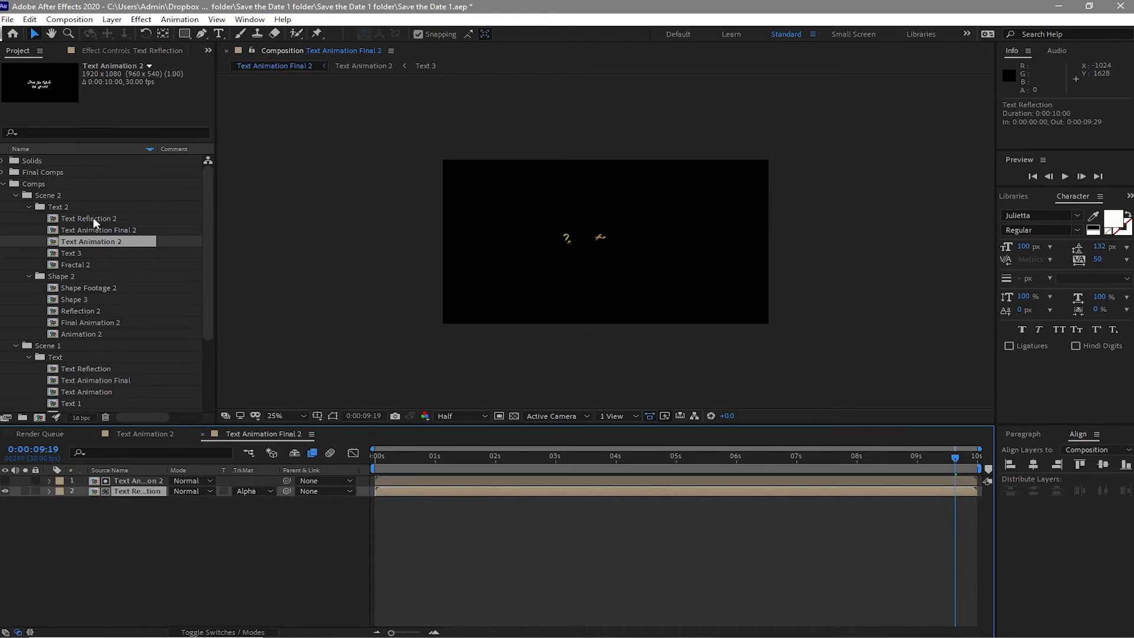
{"action": "left_click_drag", "start_coordinate": [93, 218], "coordinate": [129, 492]}
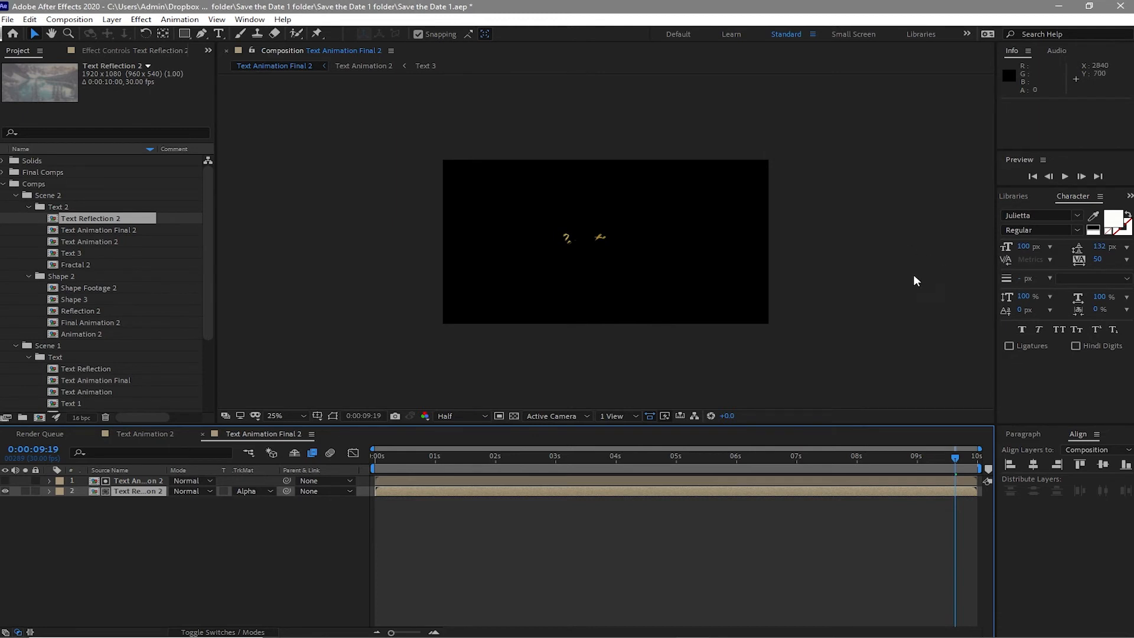
{"action": "left_click_drag", "start_coordinate": [647, 457], "coordinate": [715, 487]}
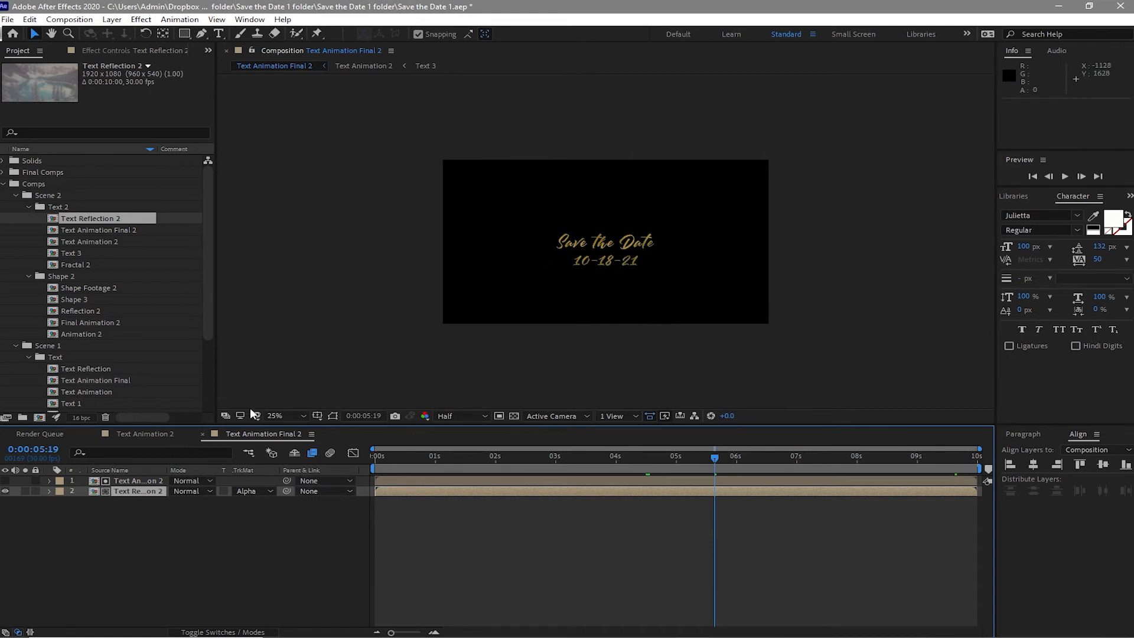
- Close the text composition tabs and open all five compositions in Scene 2's Shape 2 folder
{"action": "left_click", "coordinate": [203, 435]}
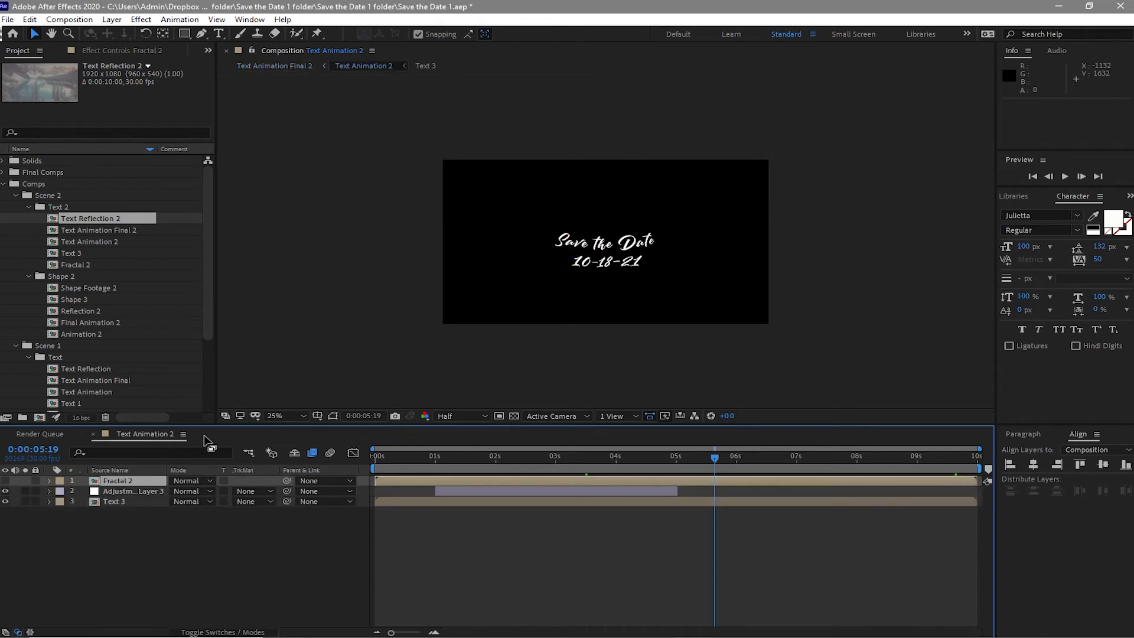
{"action": "left_click", "coordinate": [94, 433]}
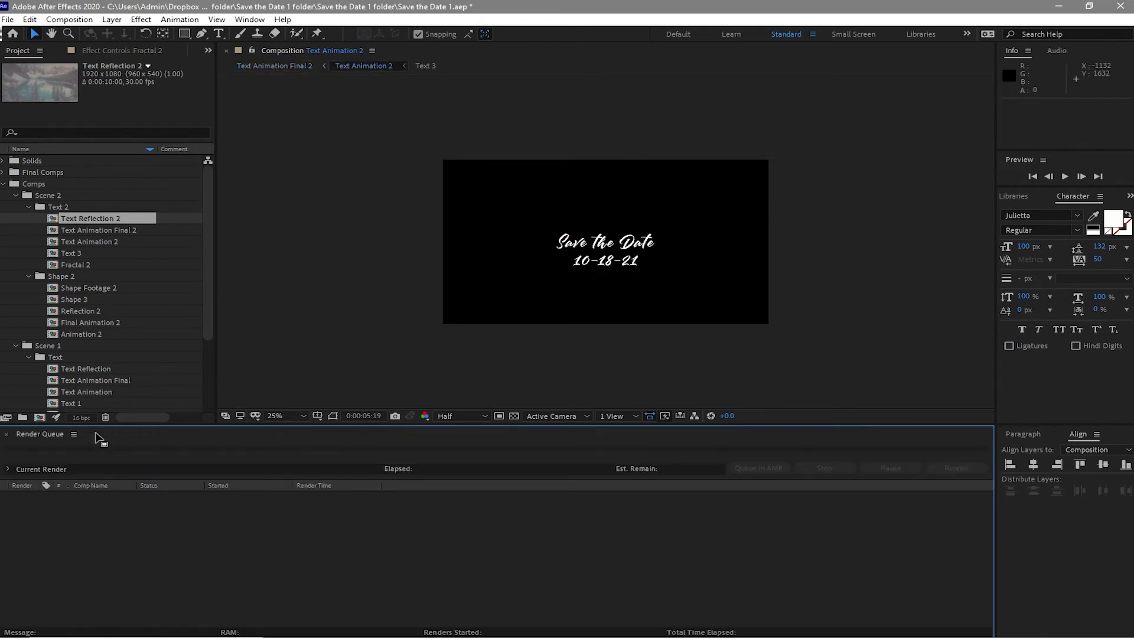
{"action": "left_click", "coordinate": [41, 325]}
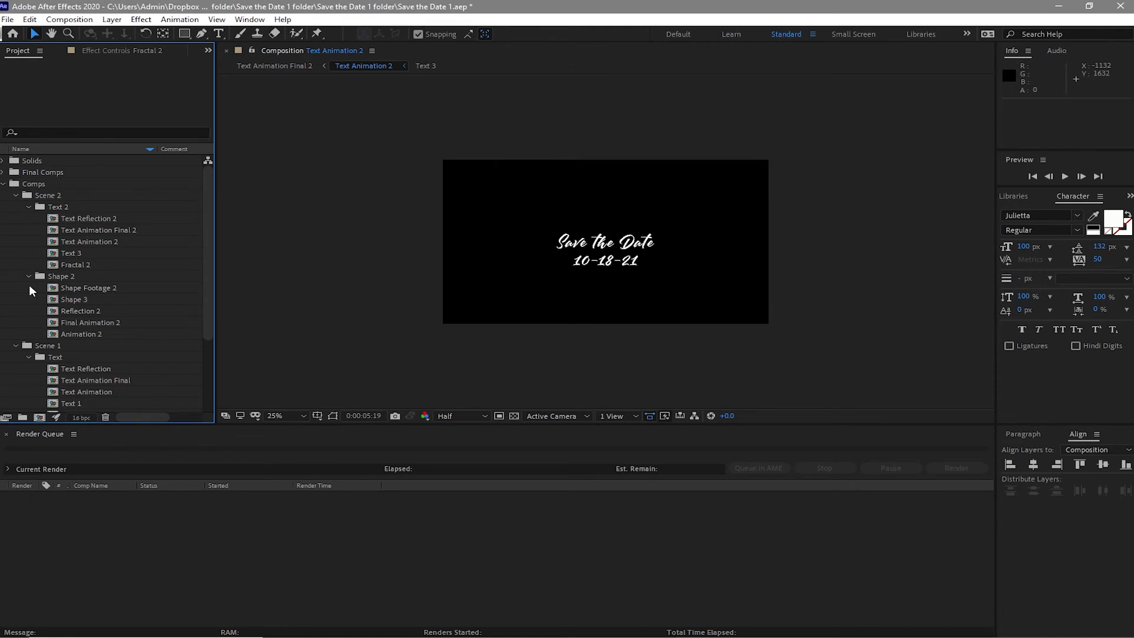
{"action": "left_click_drag", "start_coordinate": [30, 286], "coordinate": [80, 328]}
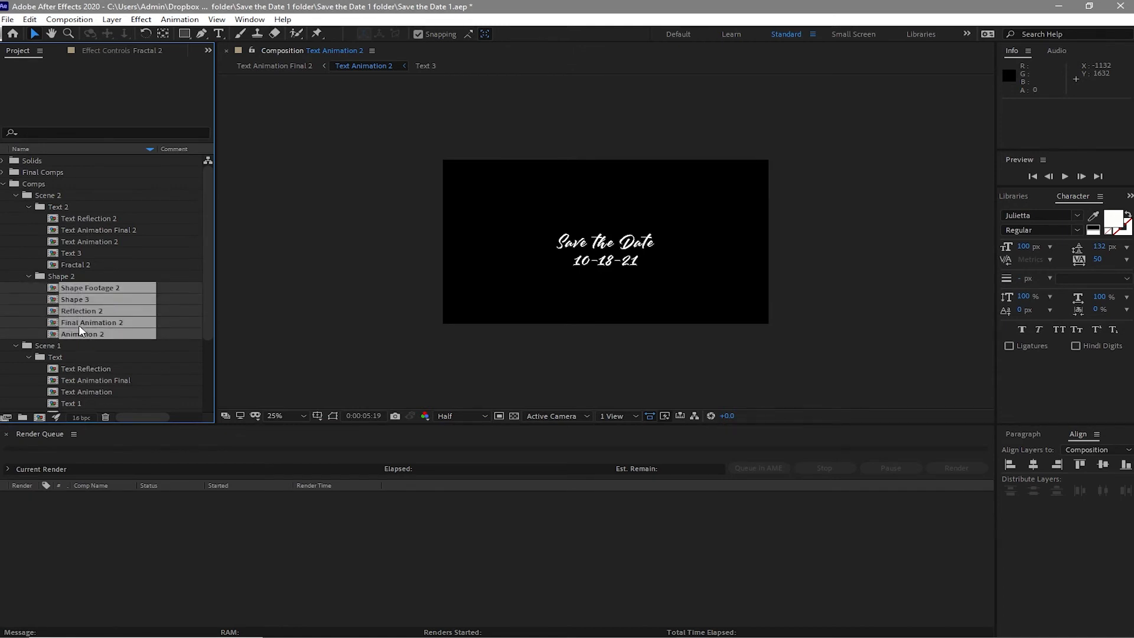
{"action": "double_click", "coordinate": [51, 288]}
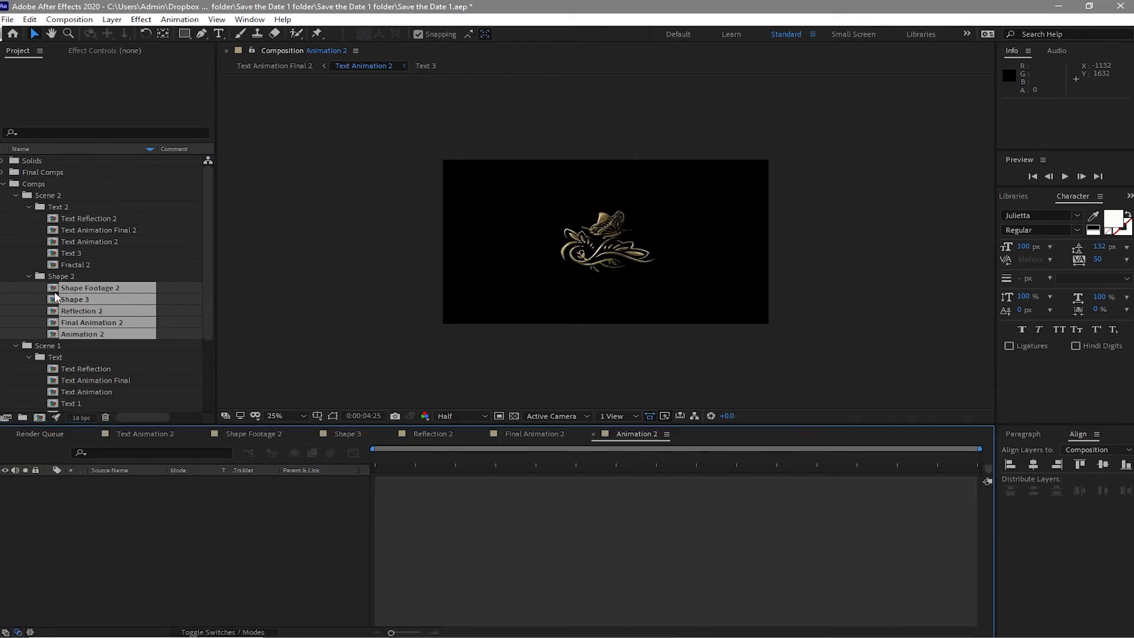
- Rearrange the Shape 2 composition tabs and close the Text Animation 2 tab
{"action": "left_click", "coordinate": [137, 435]}
{"action": "left_click_drag", "start_coordinate": [137, 435], "coordinate": [678, 444]}
{"action": "left_click_drag", "start_coordinate": [451, 431], "coordinate": [667, 444]}
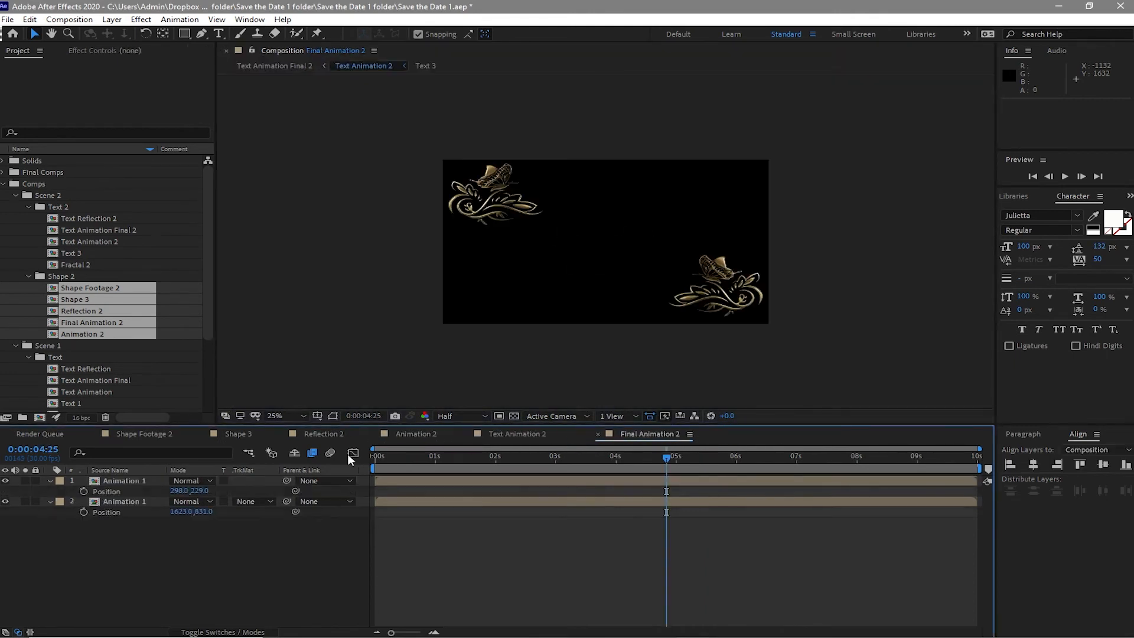
{"action": "left_click", "coordinate": [465, 434]}
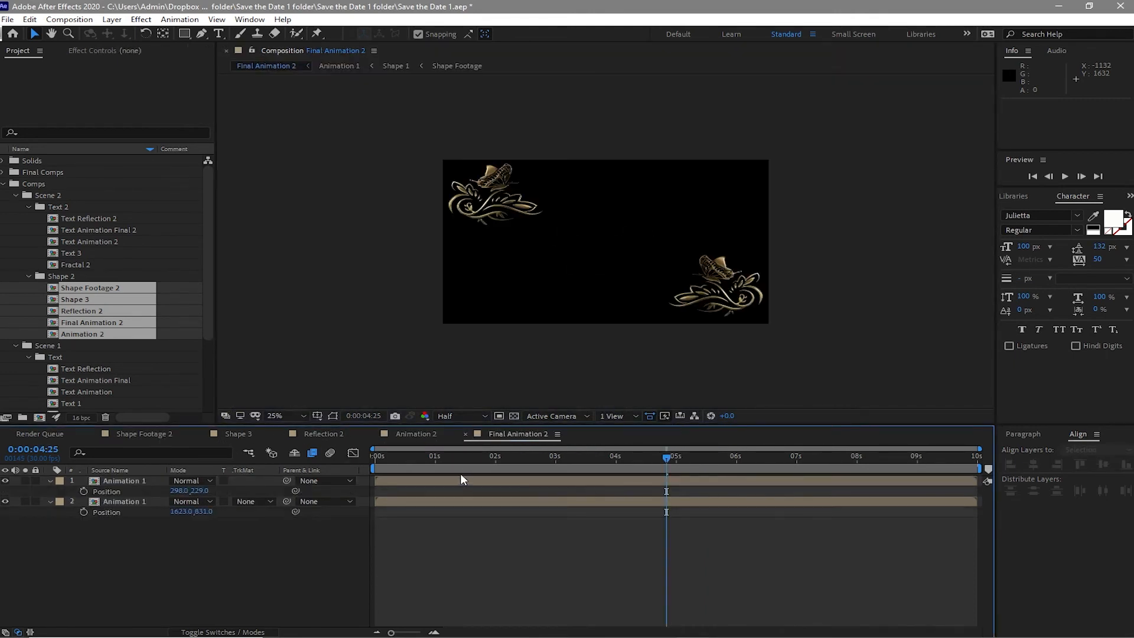
- In Shape Footage 2, replace the Shapes 1.mov layer with Frame 1 Render.mov from the Footage folder
{"action": "left_click", "coordinate": [142, 437]}
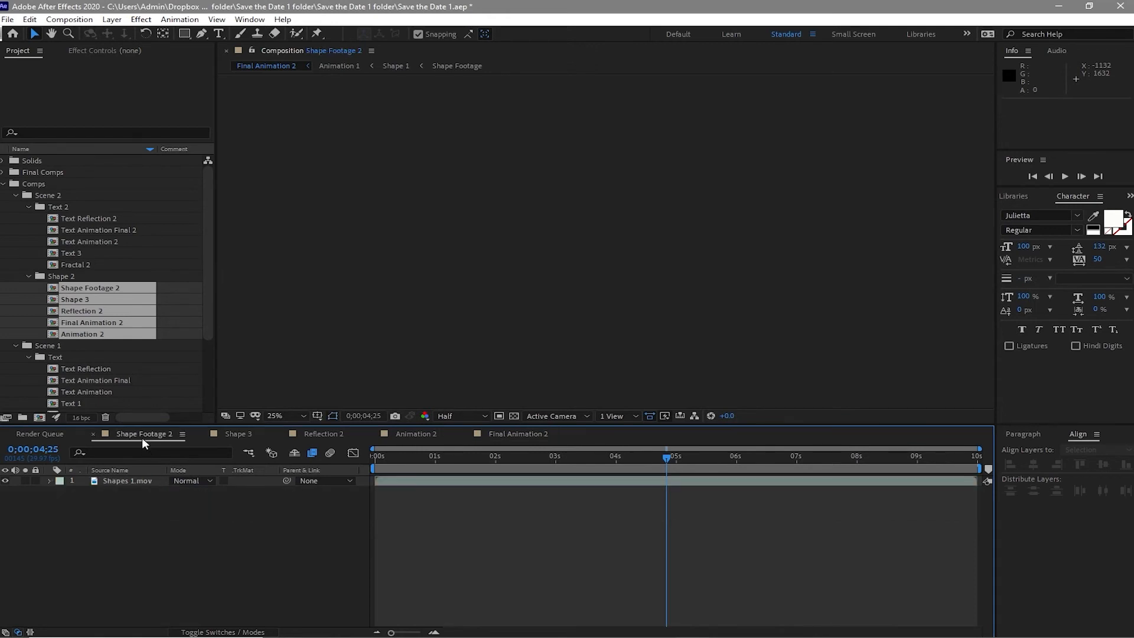
{"action": "scroll", "coordinate": [77, 328], "scroll_direction": "down", "scroll_amount": 3}
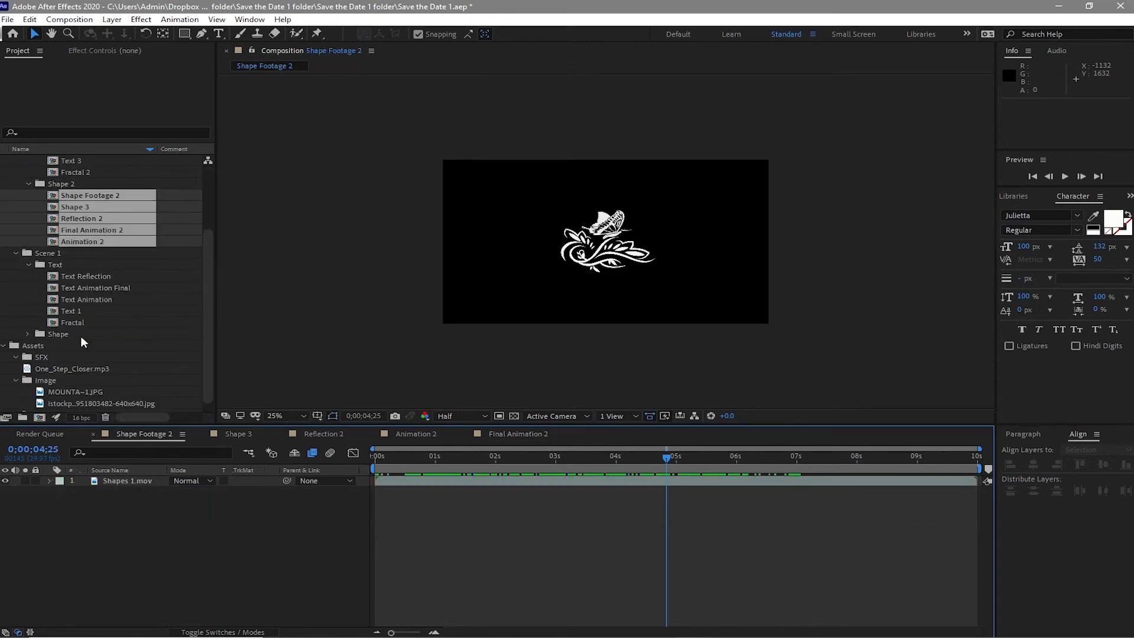
{"action": "left_click", "coordinate": [16, 241]}
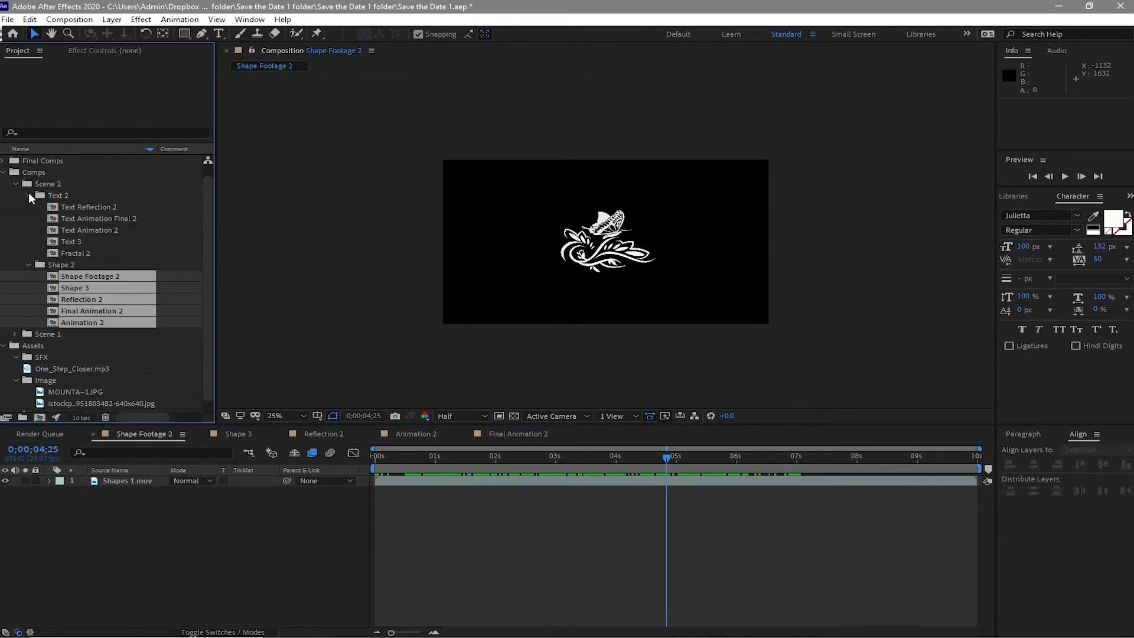
{"action": "left_click", "coordinate": [28, 195]}
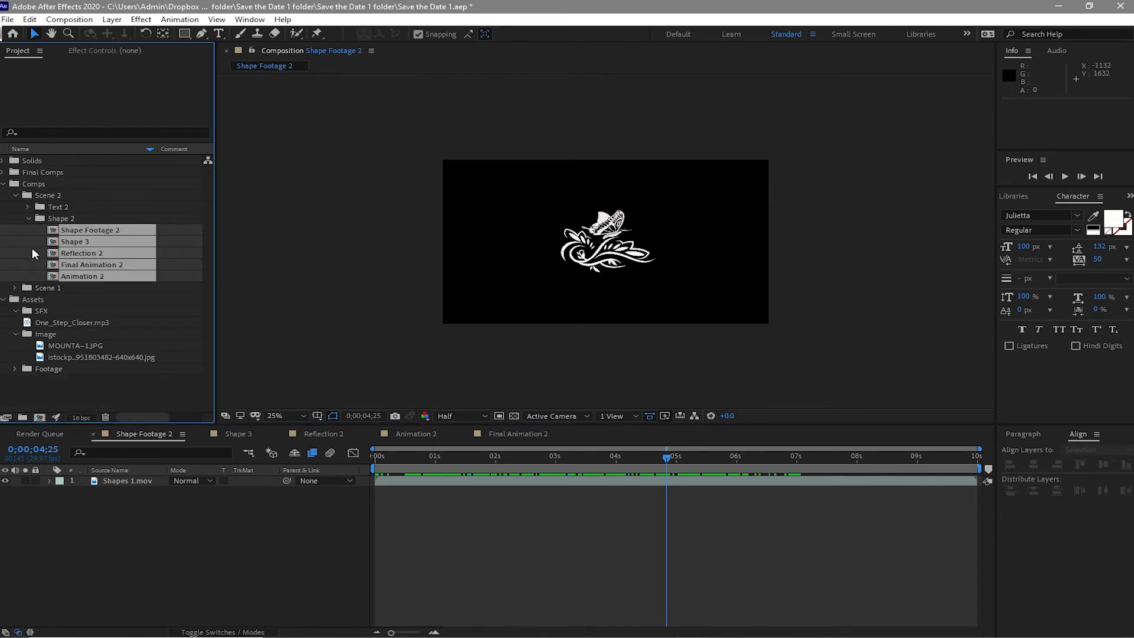
{"action": "left_click", "coordinate": [16, 334]}
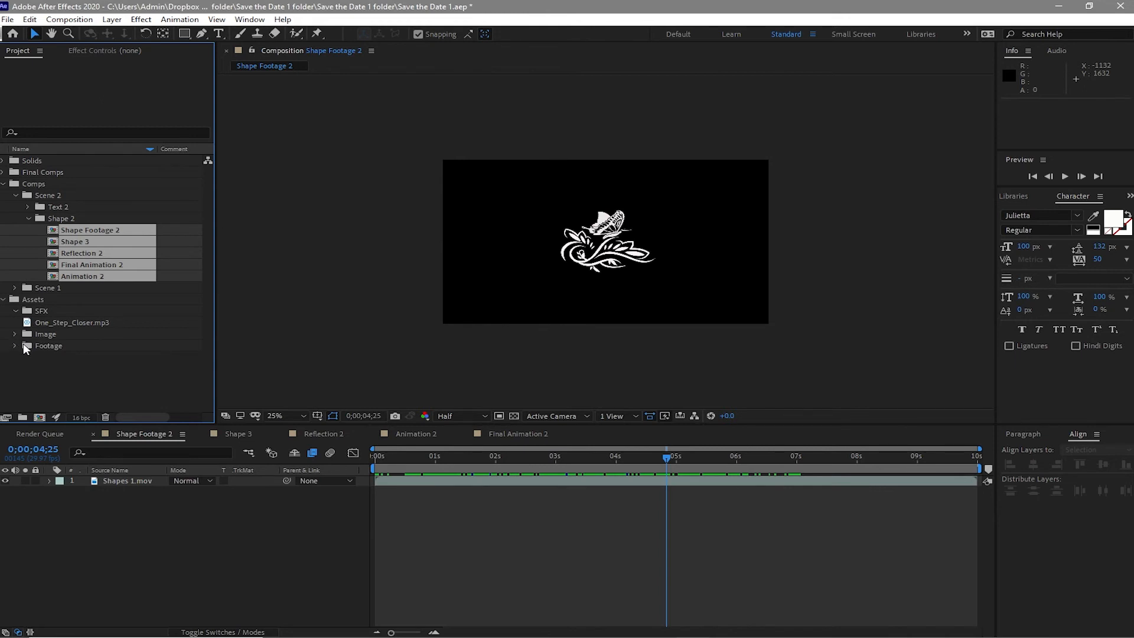
{"action": "left_click", "coordinate": [14, 345]}
{"action": "left_click", "coordinate": [83, 391]}
{"action": "left_click", "coordinate": [117, 481]}
{"action": "left_click", "coordinate": [29, 19]}
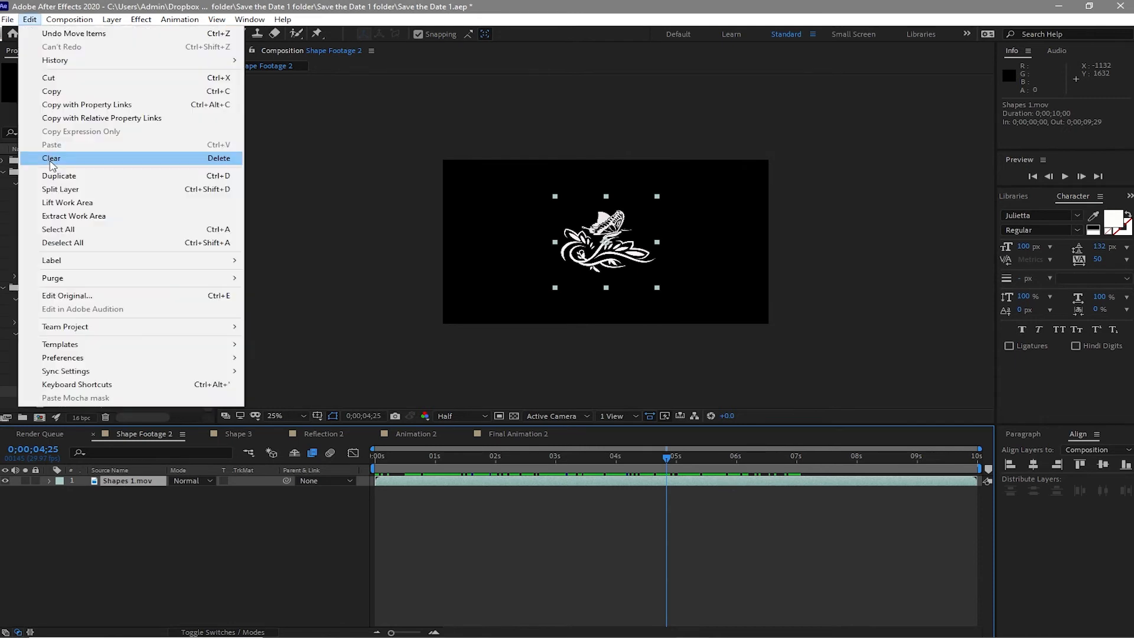
{"action": "left_click", "coordinate": [53, 159]}
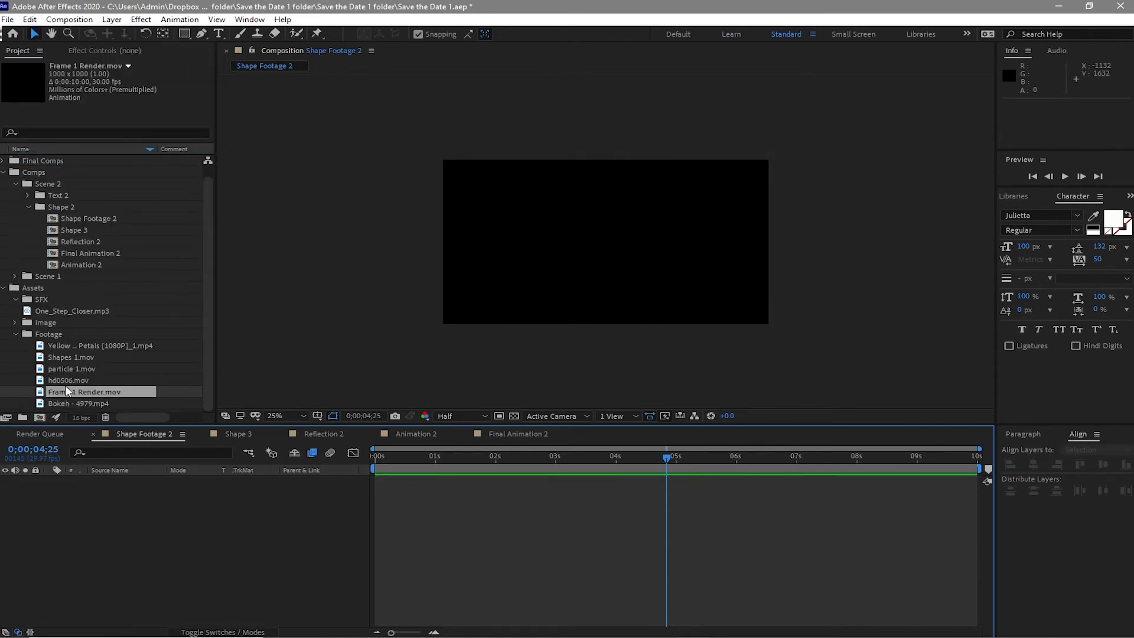
{"action": "left_click_drag", "start_coordinate": [70, 388], "coordinate": [95, 489]}
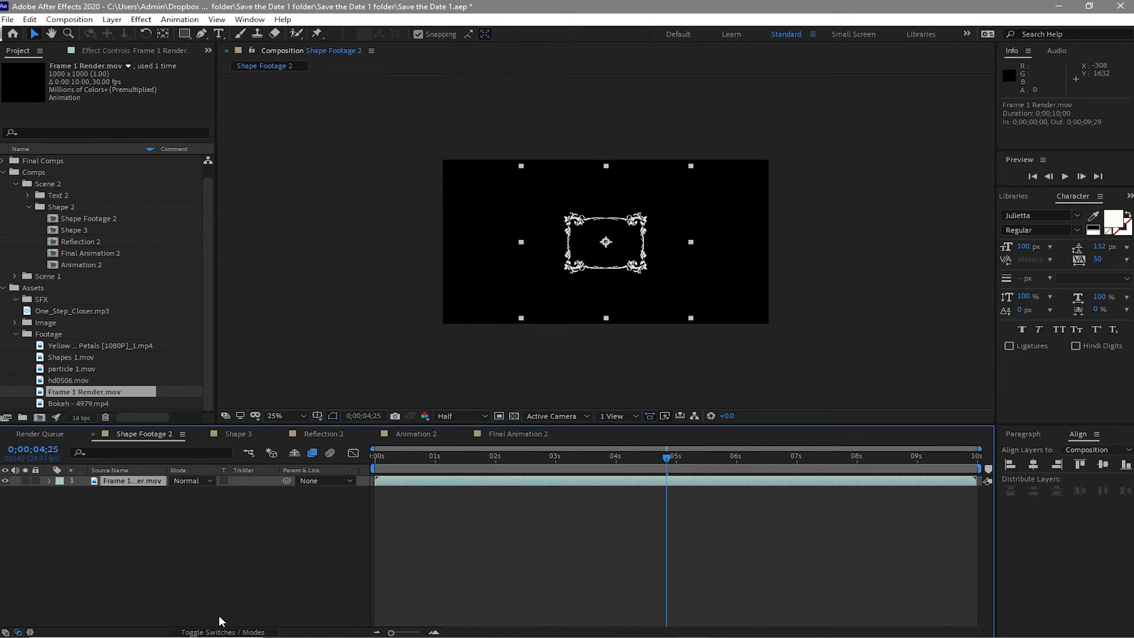
- Scale the Frame 1 Render.mov layer in Shape Footage 2 to 170%
{"action": "key", "text": "s"}
{"action": "left_click", "coordinate": [185, 493]}
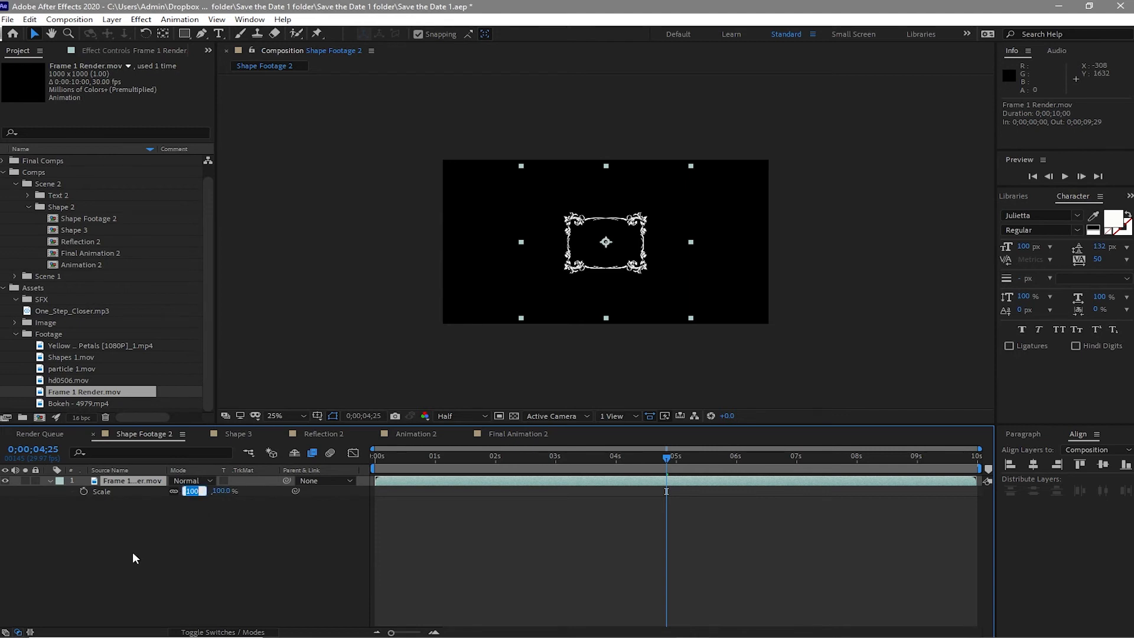
{"action": "type", "text": "170"}
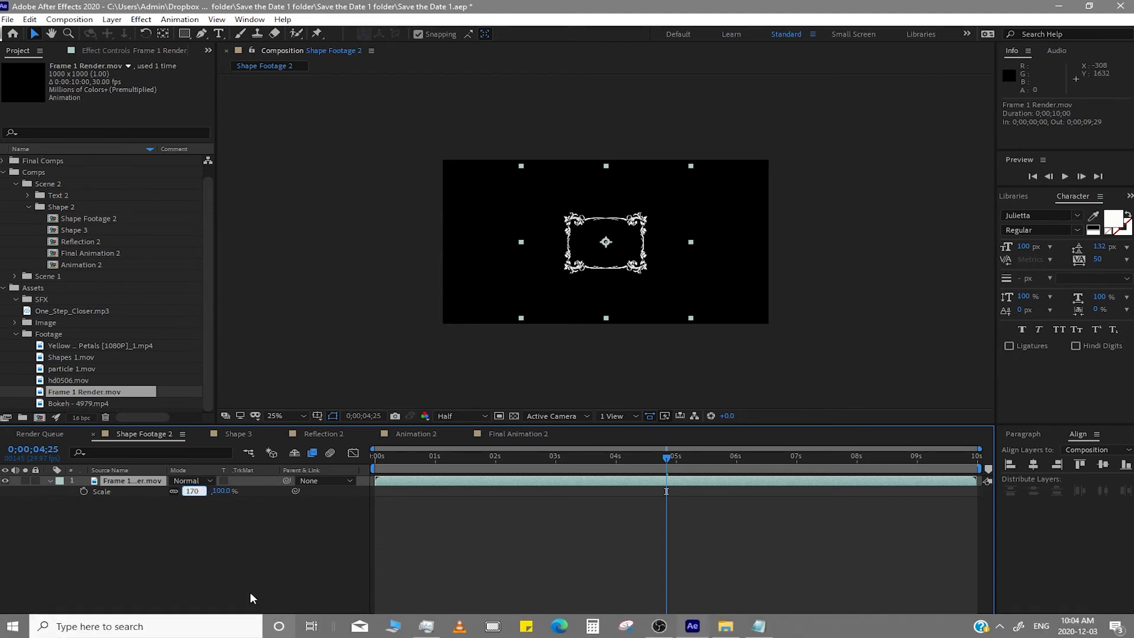
{"action": "left_click", "coordinate": [211, 554]}
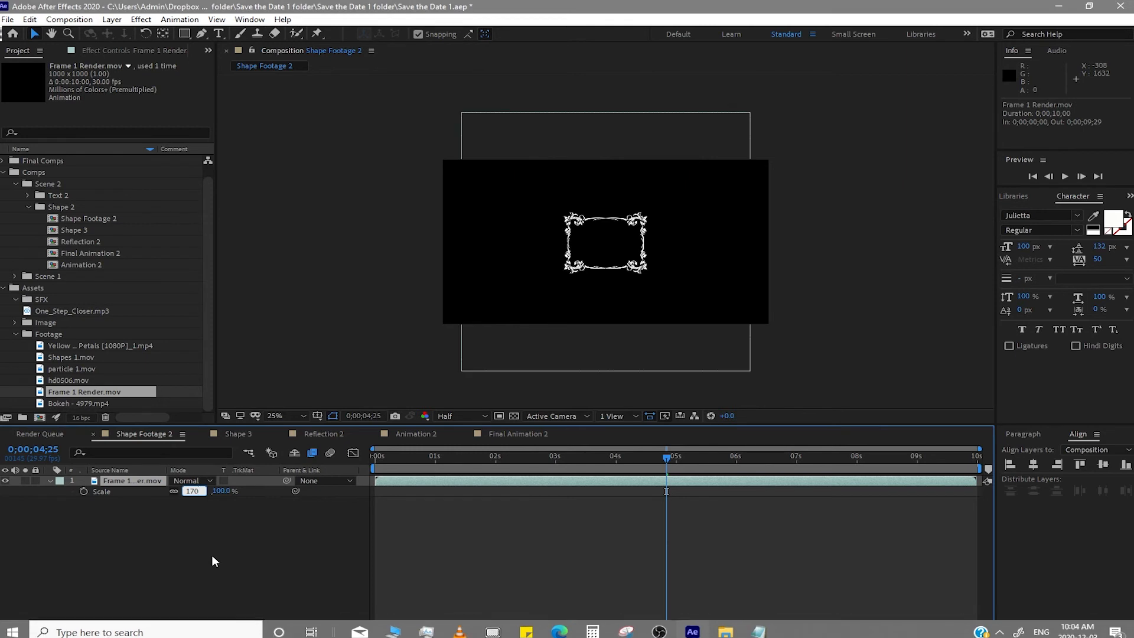
- Close Shape Footage 2 and, in Shape 3, replace the Shape Footage layer with the Shape Footage 2 composition
{"action": "left_click", "coordinate": [91, 434]}
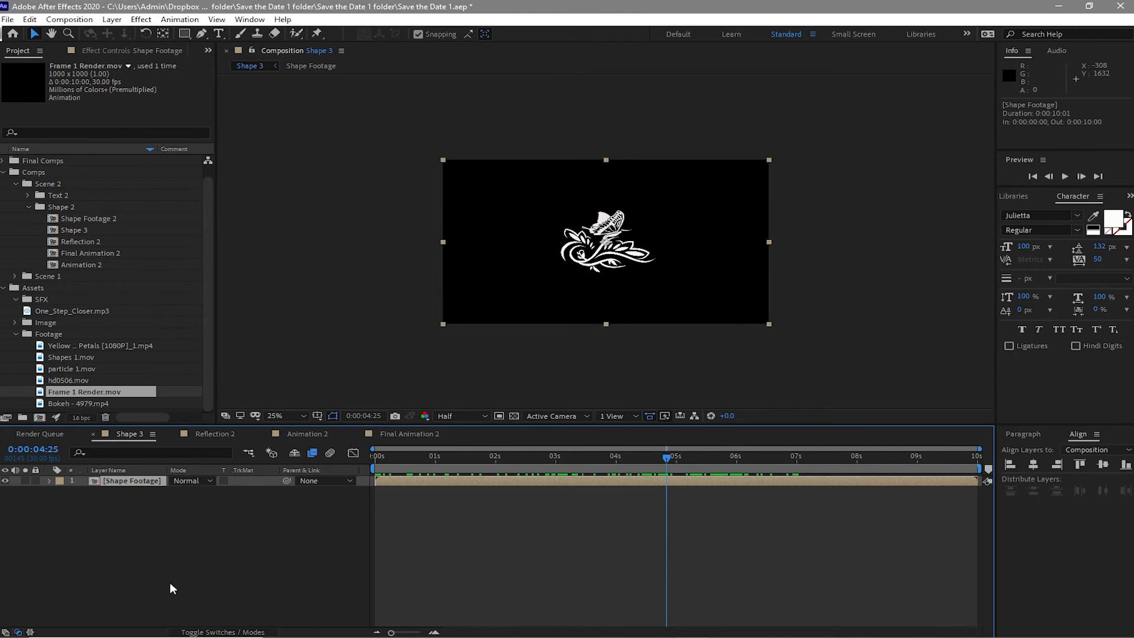
{"action": "left_click_drag", "start_coordinate": [88, 219], "coordinate": [153, 484]}
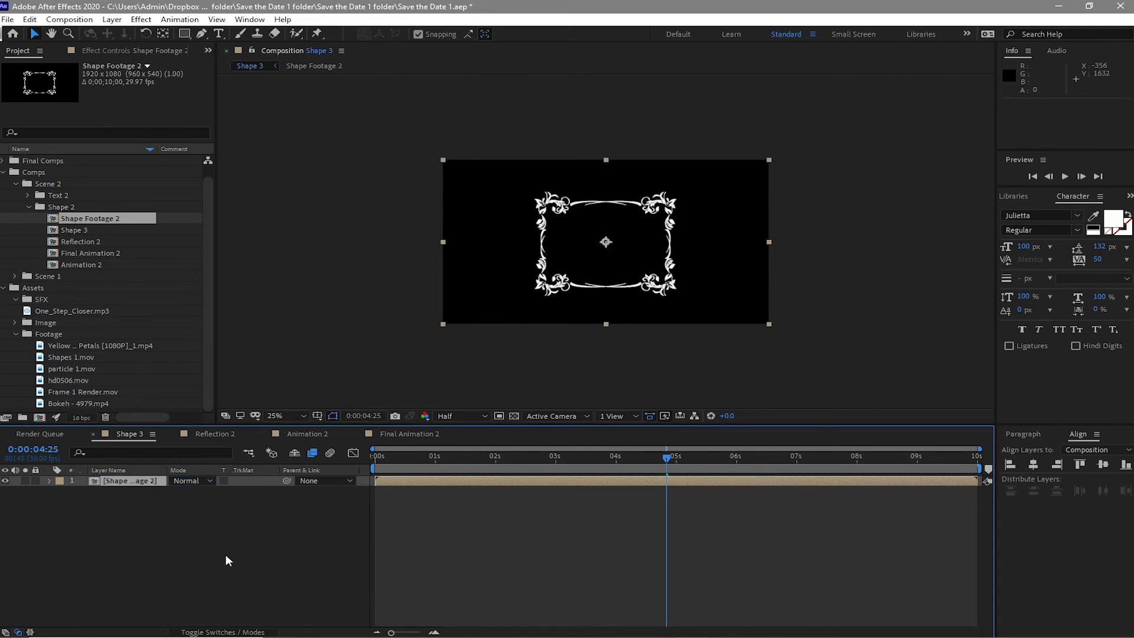
- Review the effects on the MOUNTA~1.JPG layer in Reflection 2 and close the Shape 3 and Reflection 2 tabs
{"action": "left_click", "coordinate": [92, 433]}
{"action": "left_click", "coordinate": [135, 481]}
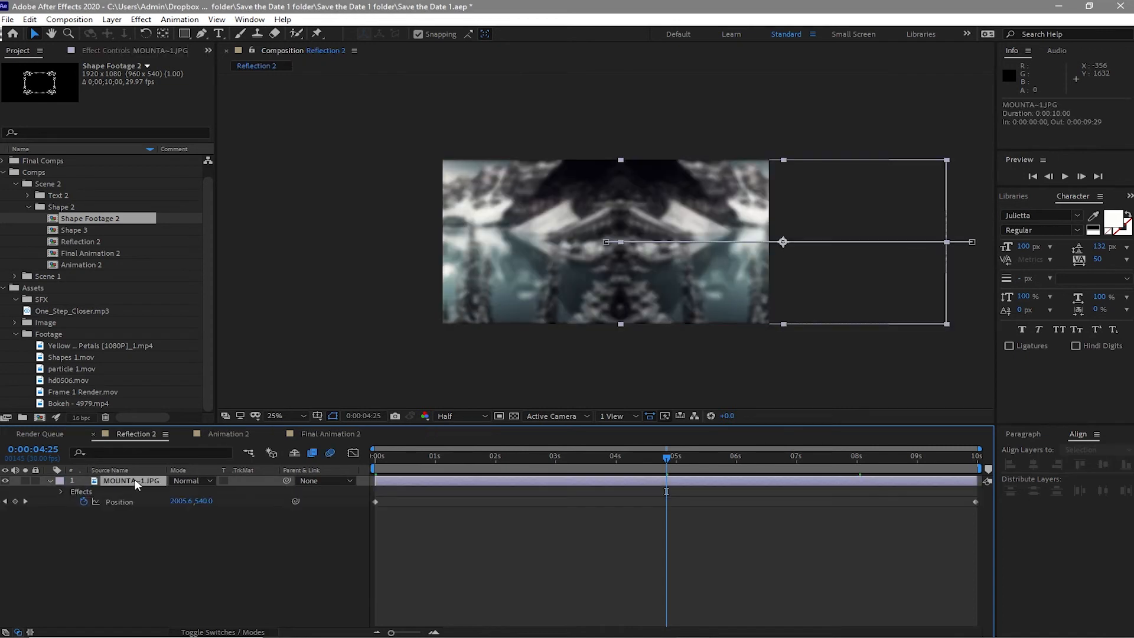
{"action": "left_click", "coordinate": [124, 52]}
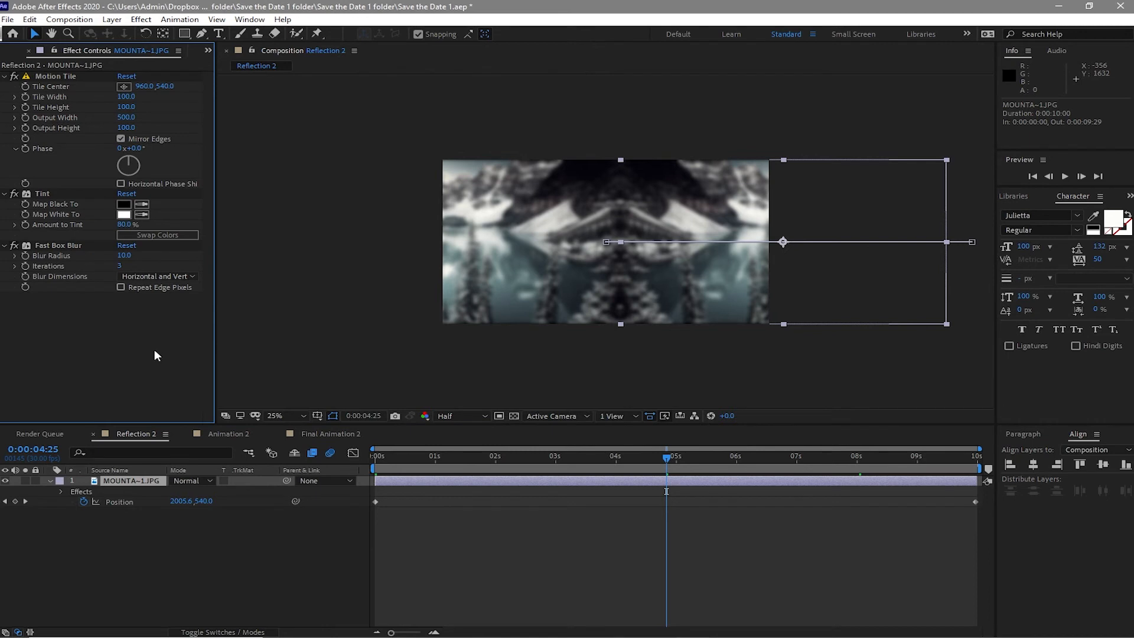
{"action": "left_click", "coordinate": [225, 434]}
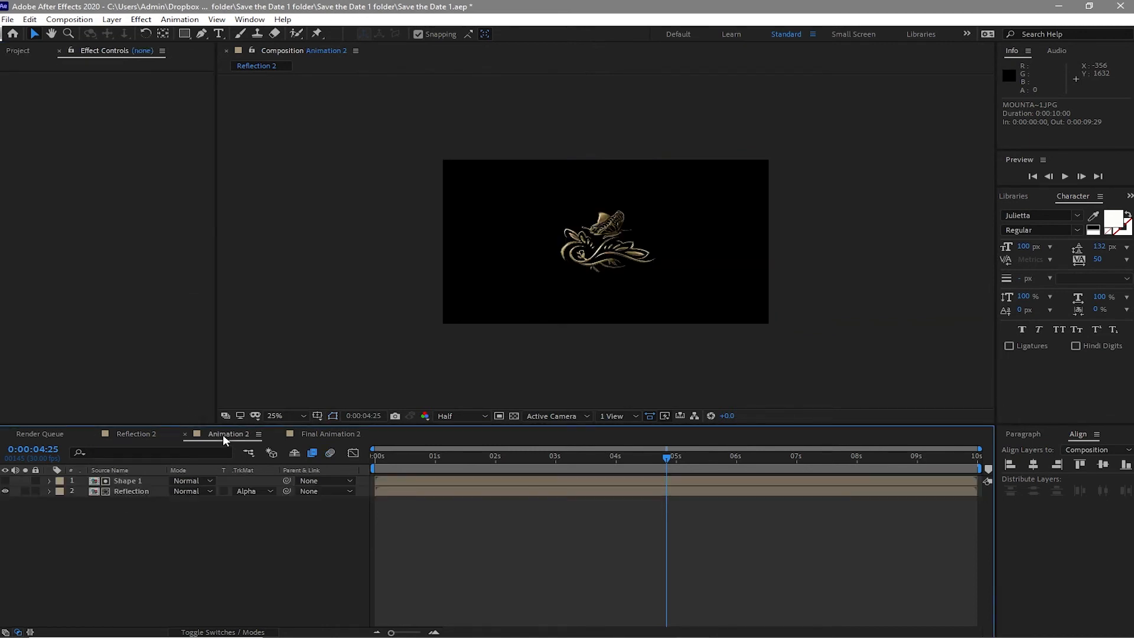
{"action": "left_click", "coordinate": [93, 434]}
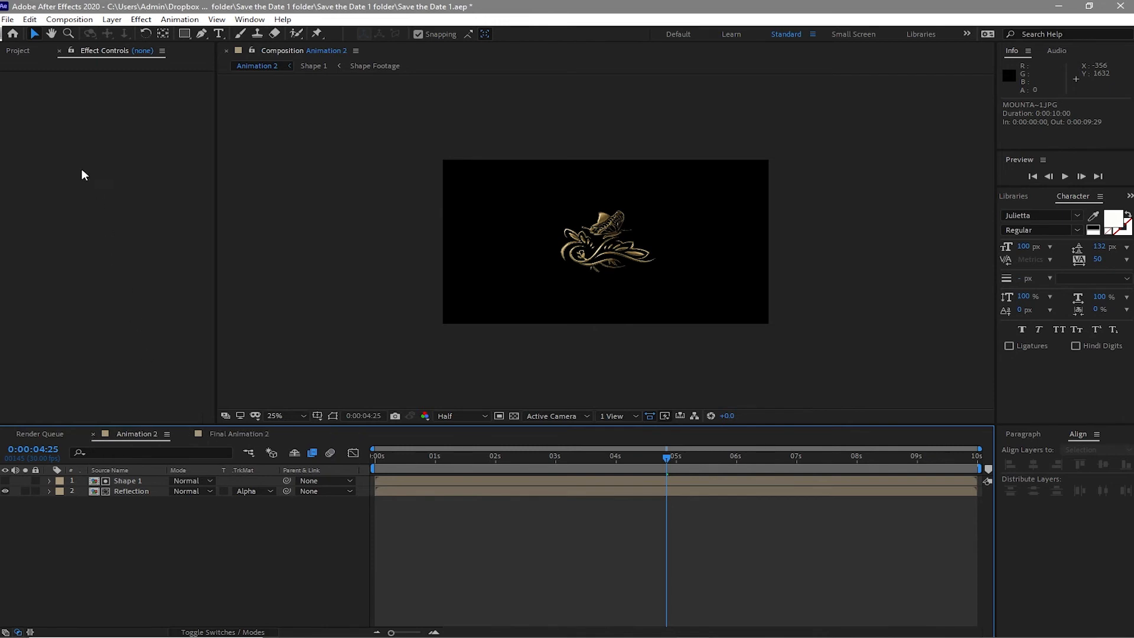
- In Animation 2, replace the Shape 1 layer with the Shape 3 composition
{"action": "left_click", "coordinate": [20, 55]}
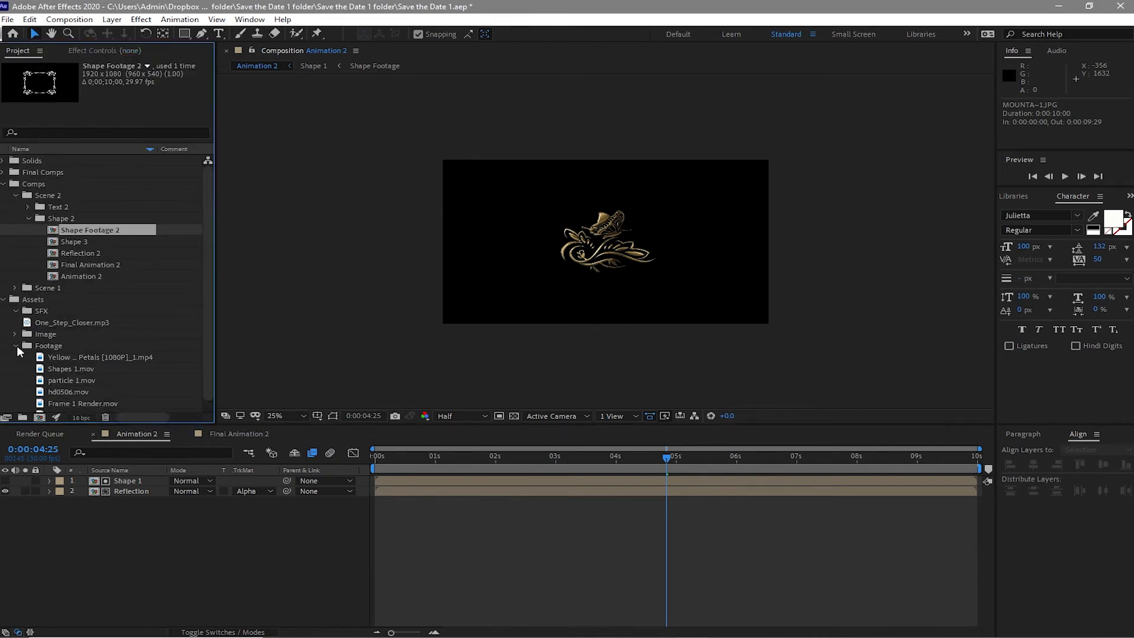
{"action": "left_click", "coordinate": [17, 347]}
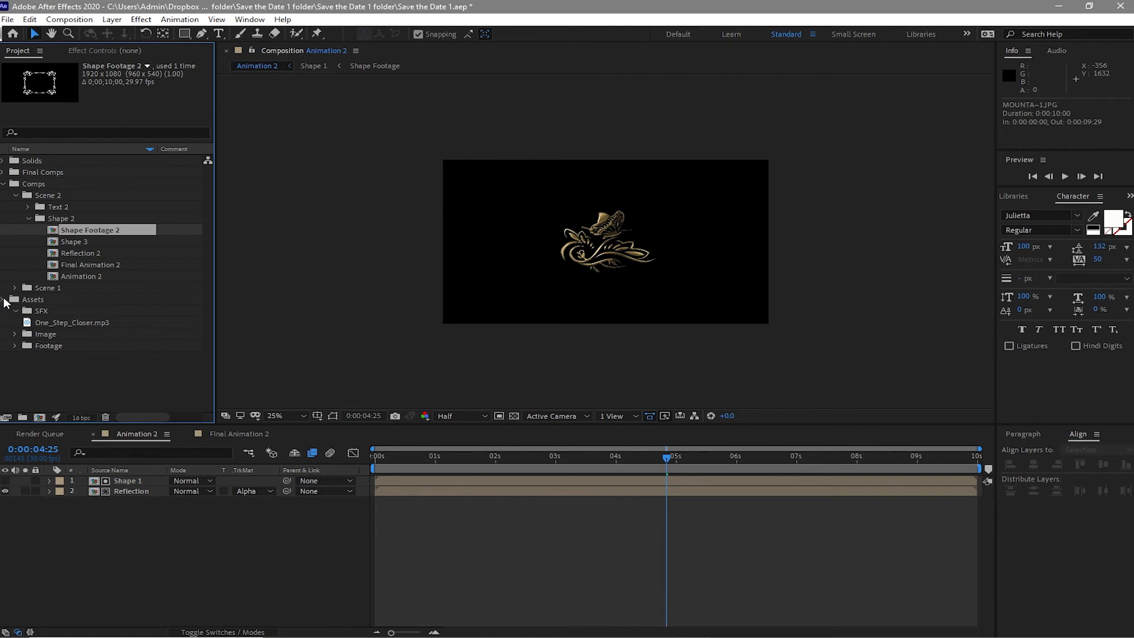
{"action": "left_click", "coordinate": [4, 300]}
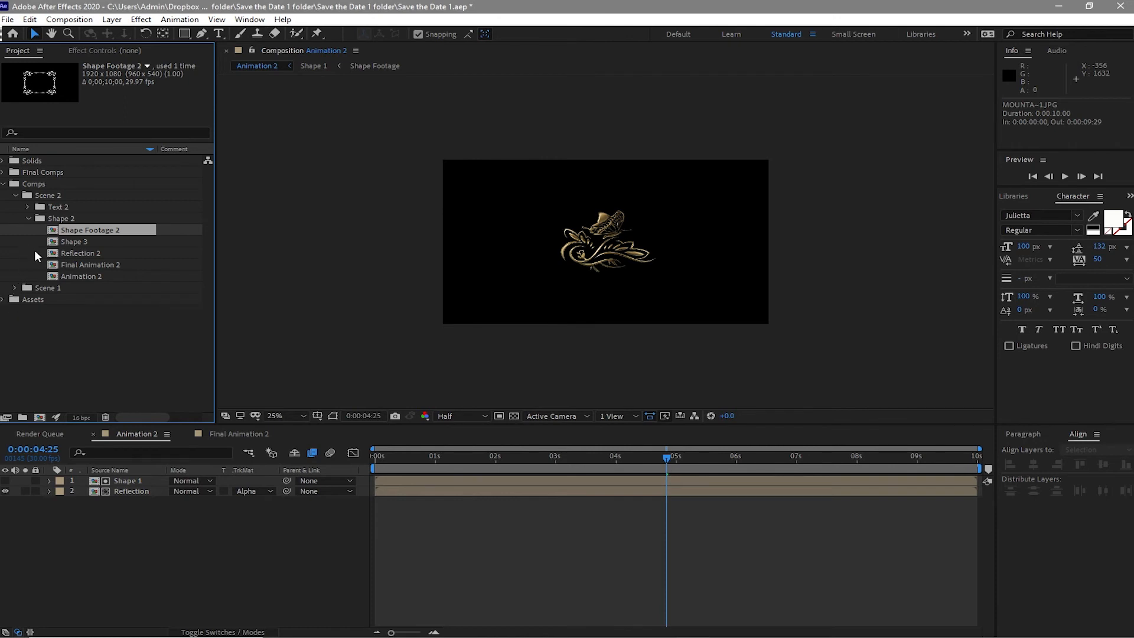
{"action": "left_click", "coordinate": [123, 476]}
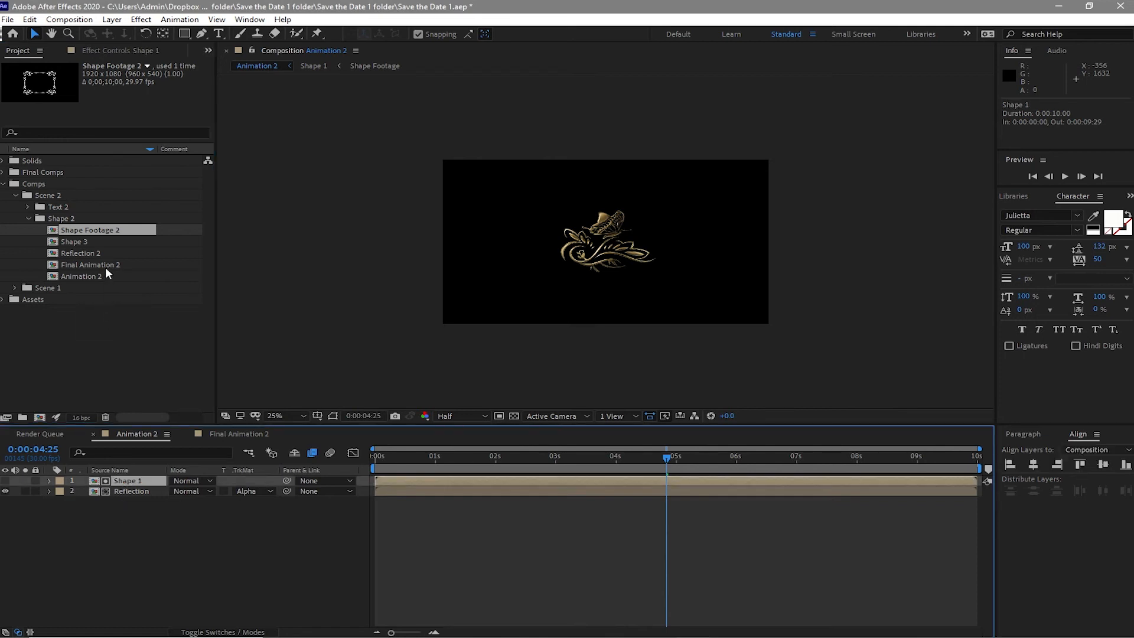
{"action": "left_click_drag", "start_coordinate": [97, 240], "coordinate": [133, 475]}
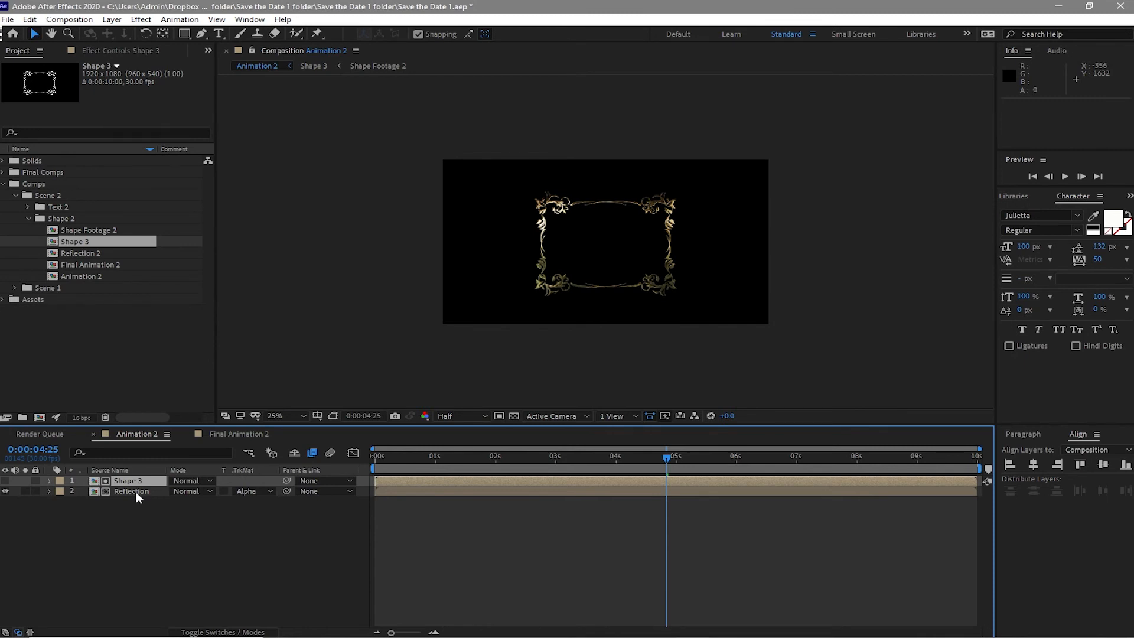
- Replace the Reflection layer in Animation 2 with the Reflection 2 composition
{"action": "left_click", "coordinate": [135, 491]}
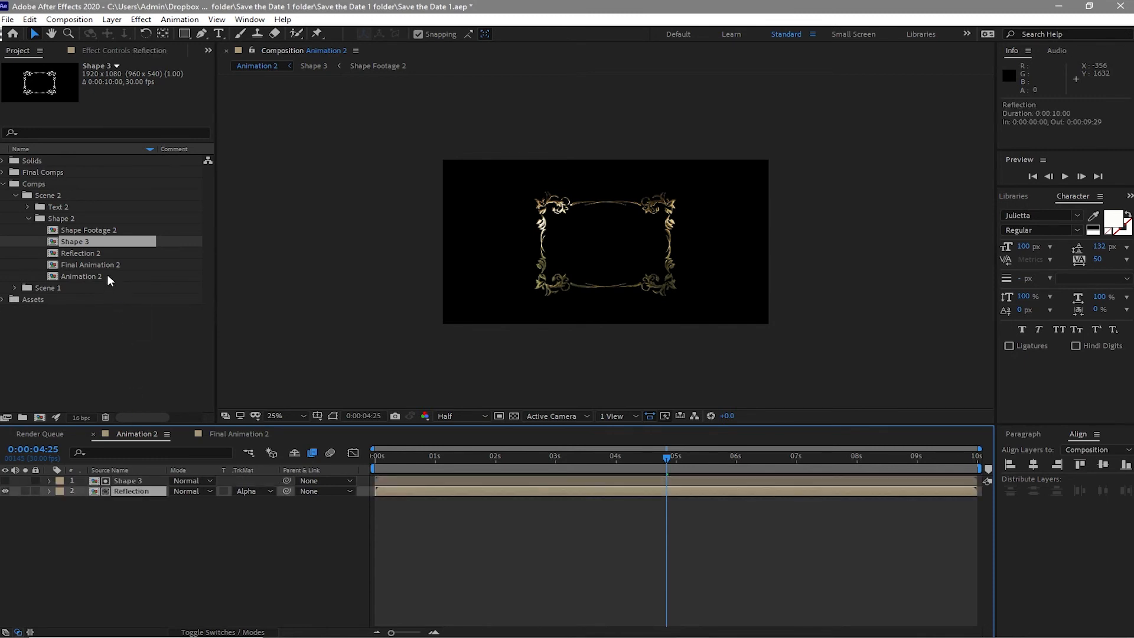
{"action": "left_click_drag", "start_coordinate": [101, 253], "coordinate": [132, 493]}
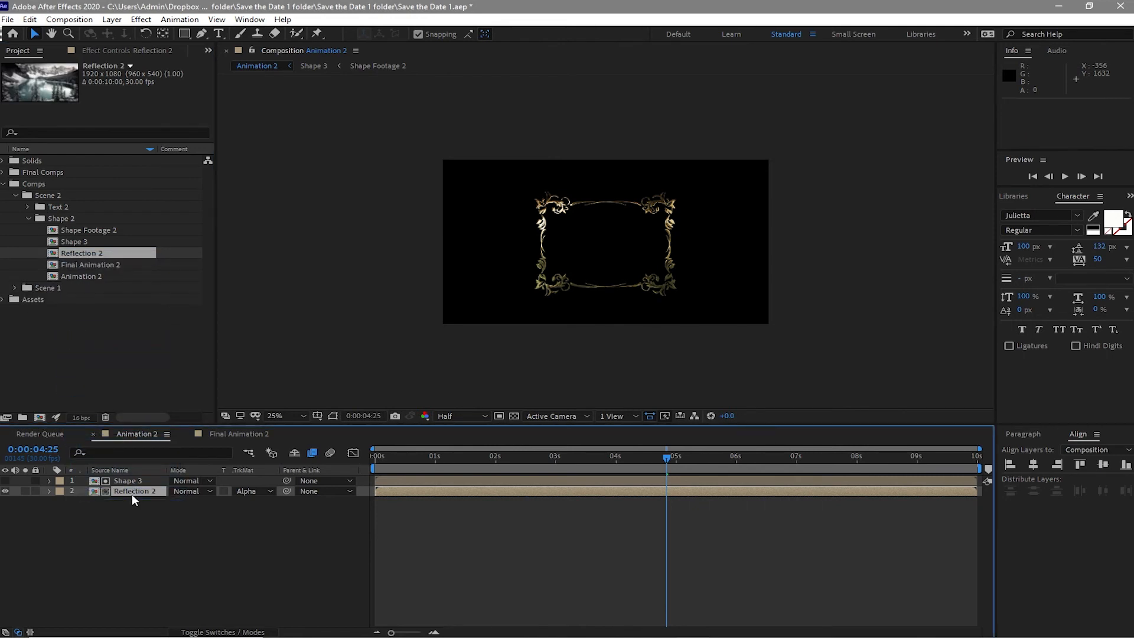
- Switch to Final Animation 2 and delete the second Animation 1 layer
{"action": "left_click", "coordinate": [215, 437]}
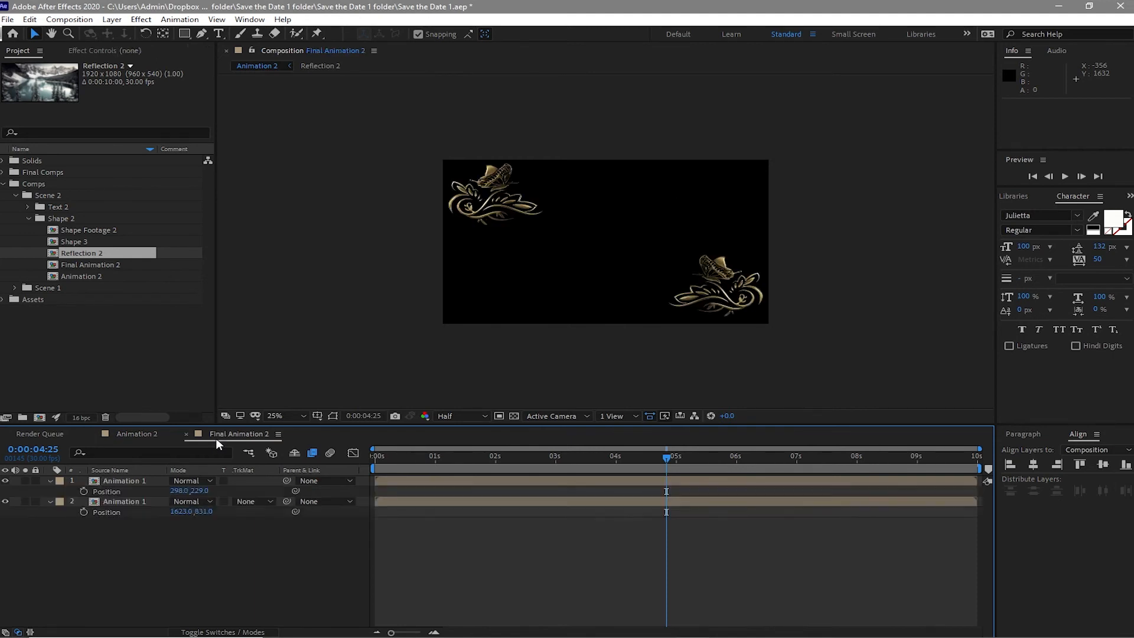
{"action": "left_click", "coordinate": [146, 503]}
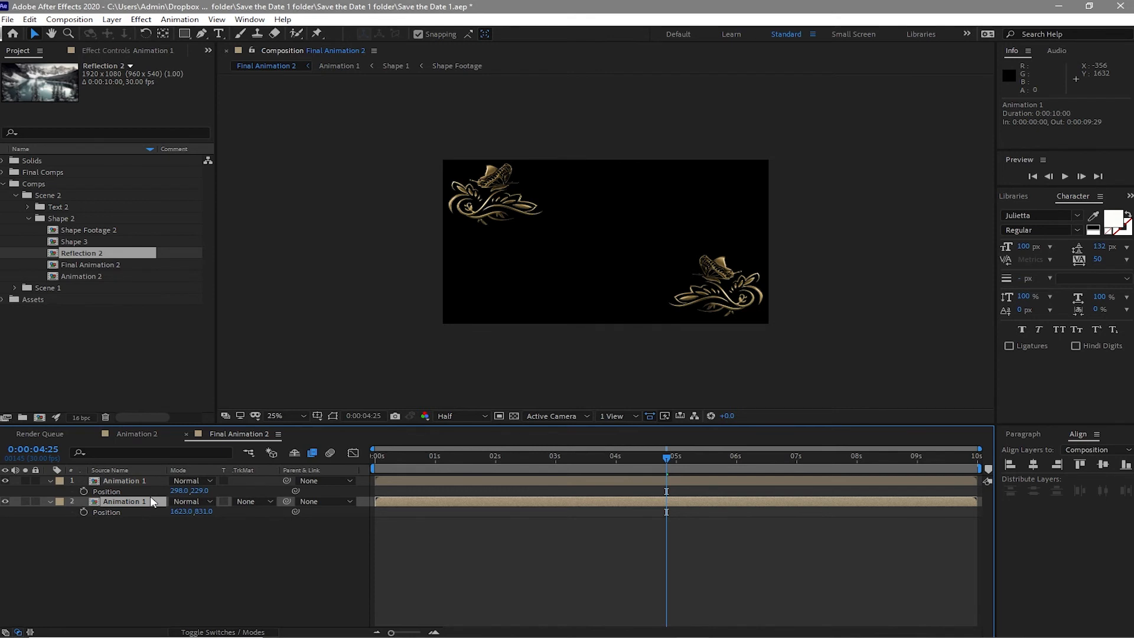
{"action": "key", "text": "Delete"}
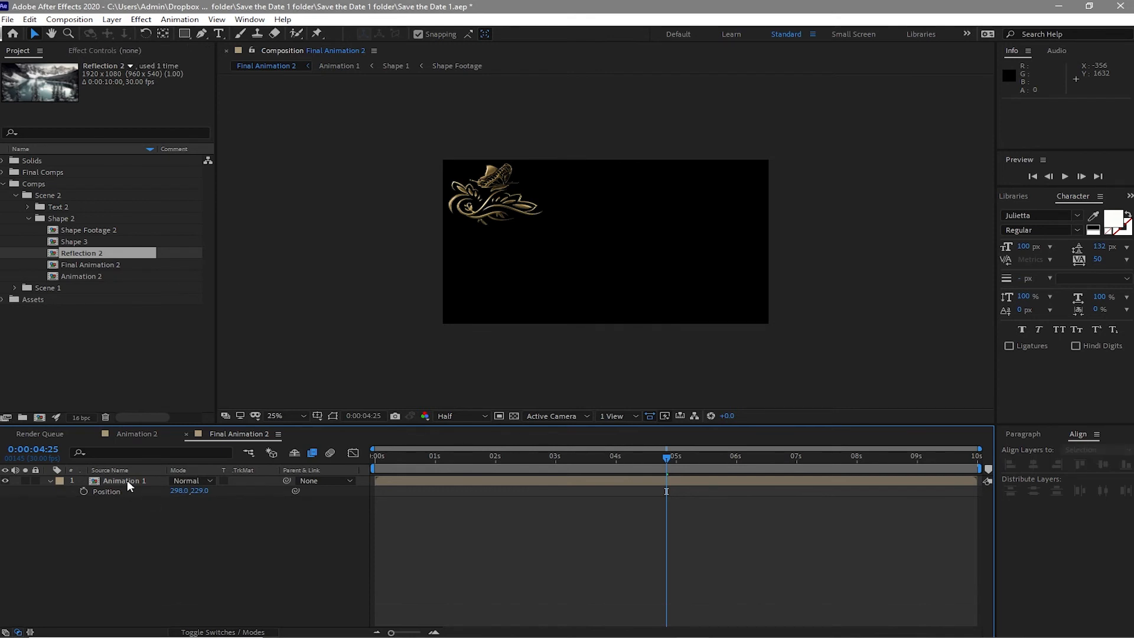
- Replace the remaining Animation 1 layer with Animation 2 and center it horizontally and vertically in the composition
{"action": "left_click", "coordinate": [126, 480]}
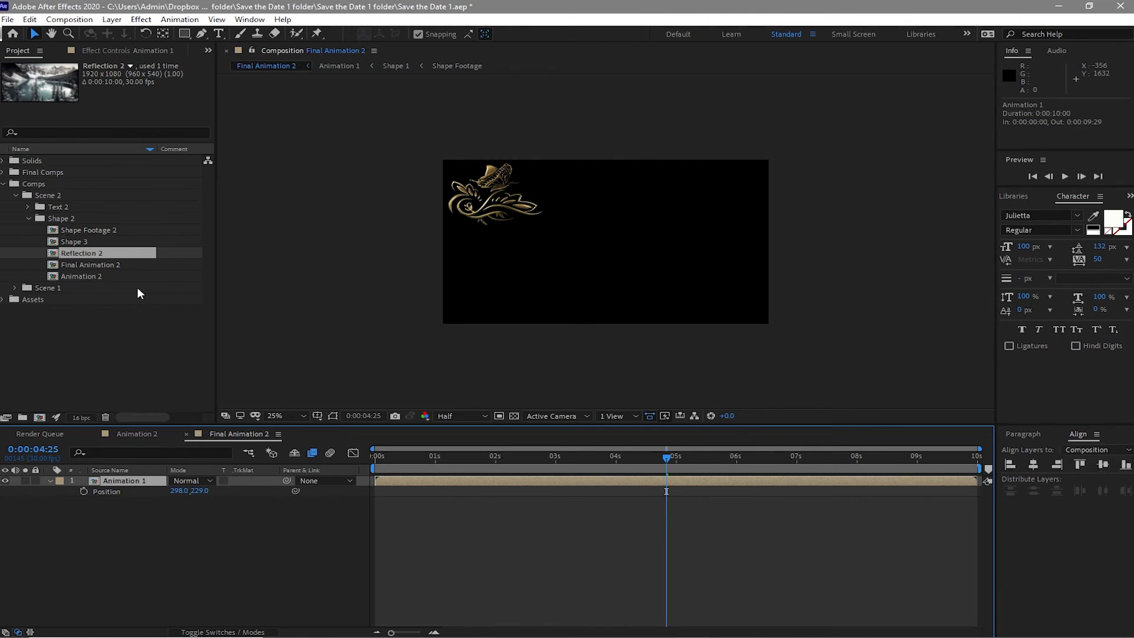
{"action": "left_click", "coordinate": [97, 275]}
{"action": "left_click_drag", "start_coordinate": [97, 274], "coordinate": [131, 480]}
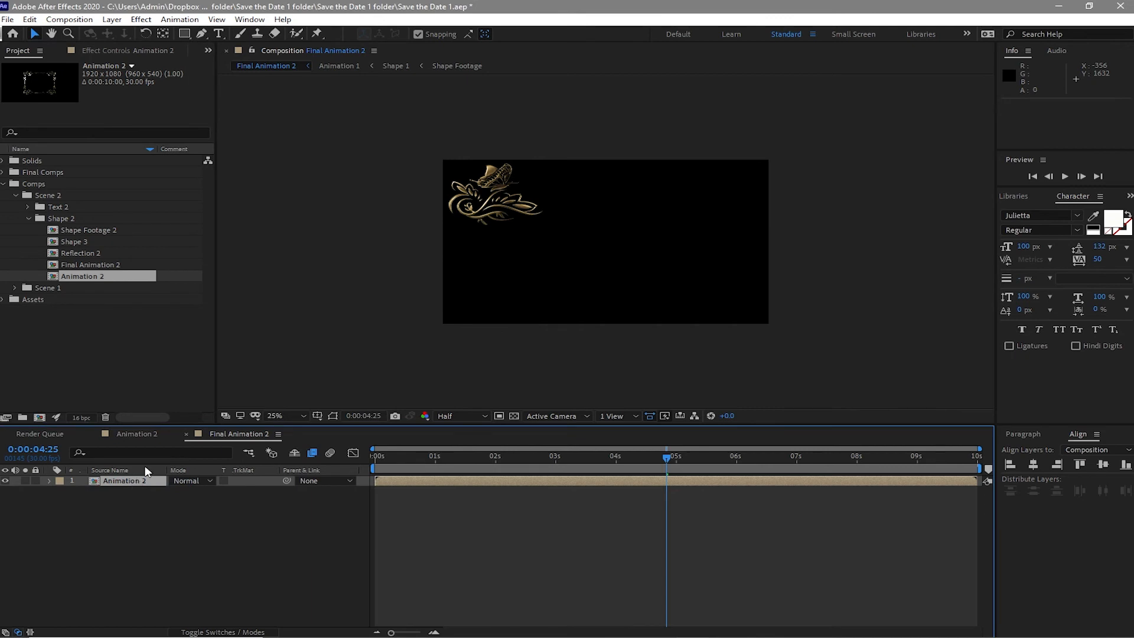
{"action": "left_click", "coordinate": [1037, 463]}
{"action": "left_click", "coordinate": [1076, 465]}
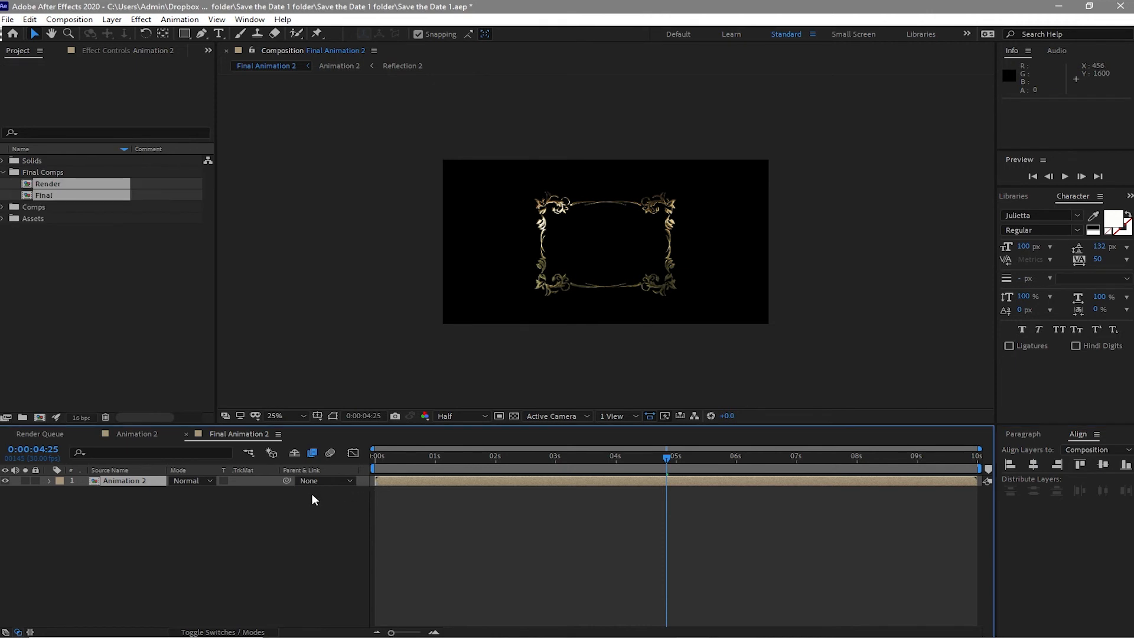
- Close the Scene 2 composition tabs and open the Render and Final compositions from the Final Comps folder
{"action": "left_click", "coordinate": [187, 434]}
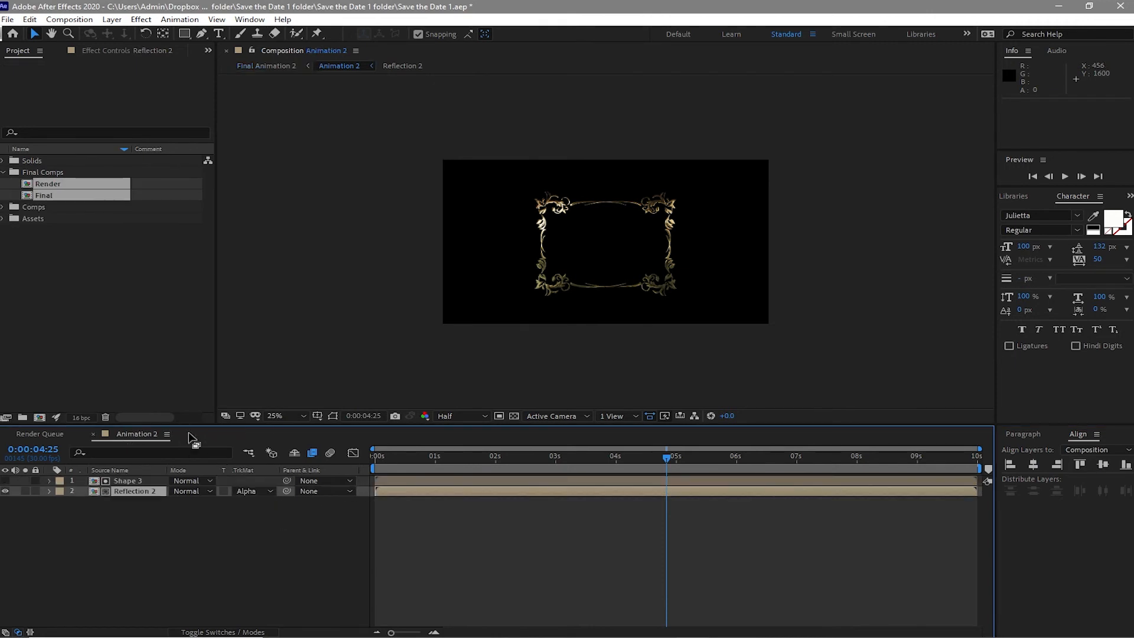
{"action": "left_click", "coordinate": [94, 434]}
{"action": "left_click", "coordinate": [45, 232]}
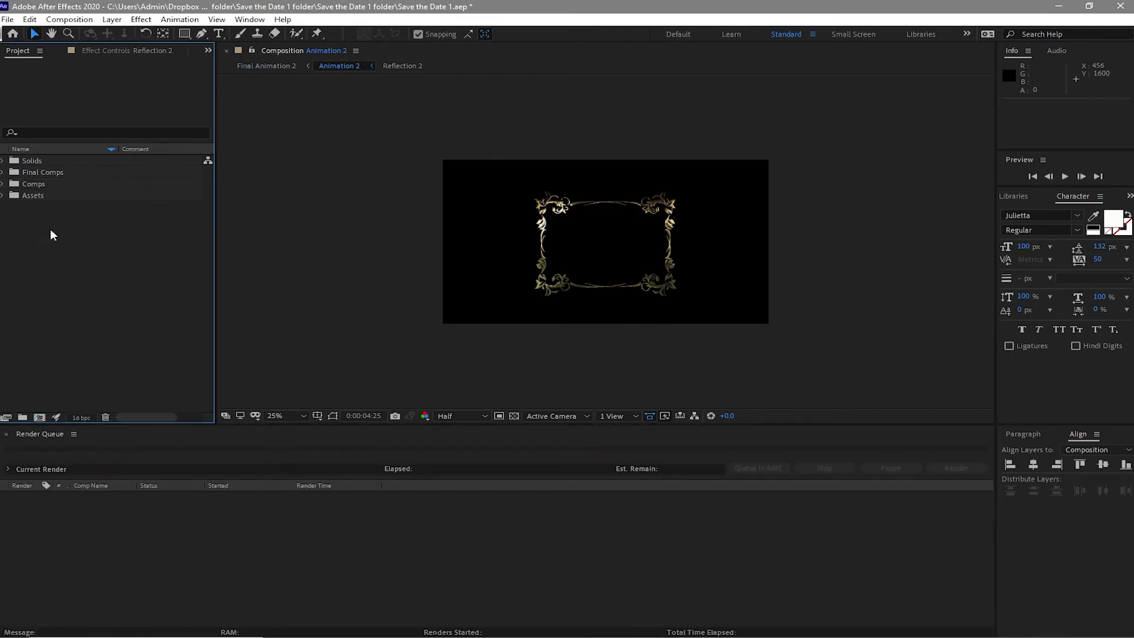
{"action": "left_click", "coordinate": [4, 172]}
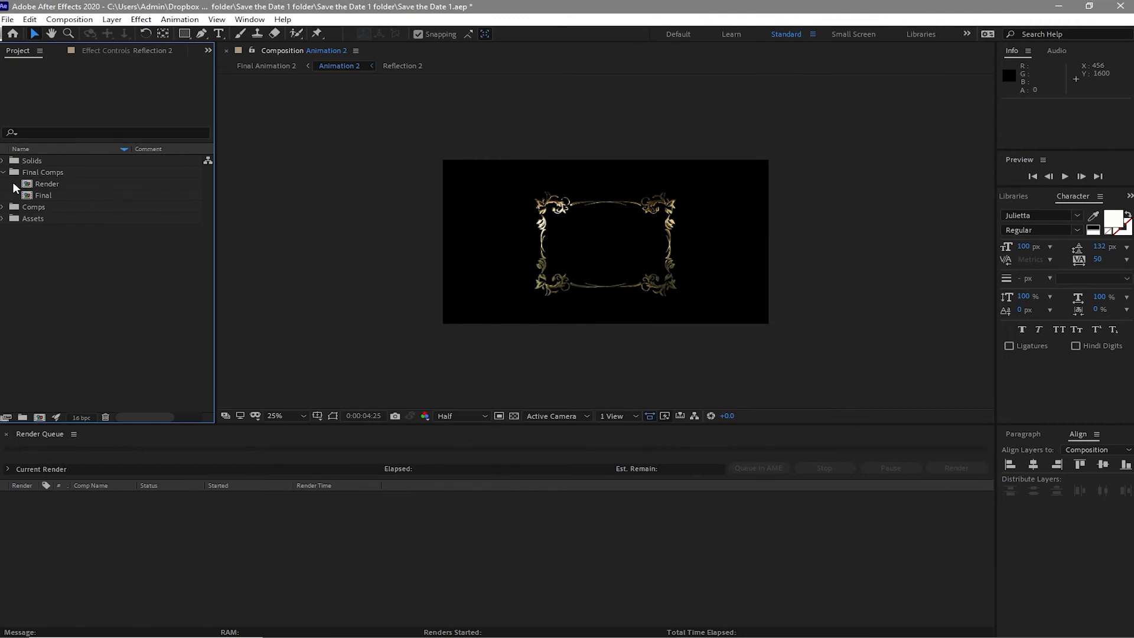
{"action": "left_click_drag", "start_coordinate": [24, 185], "coordinate": [39, 197]}
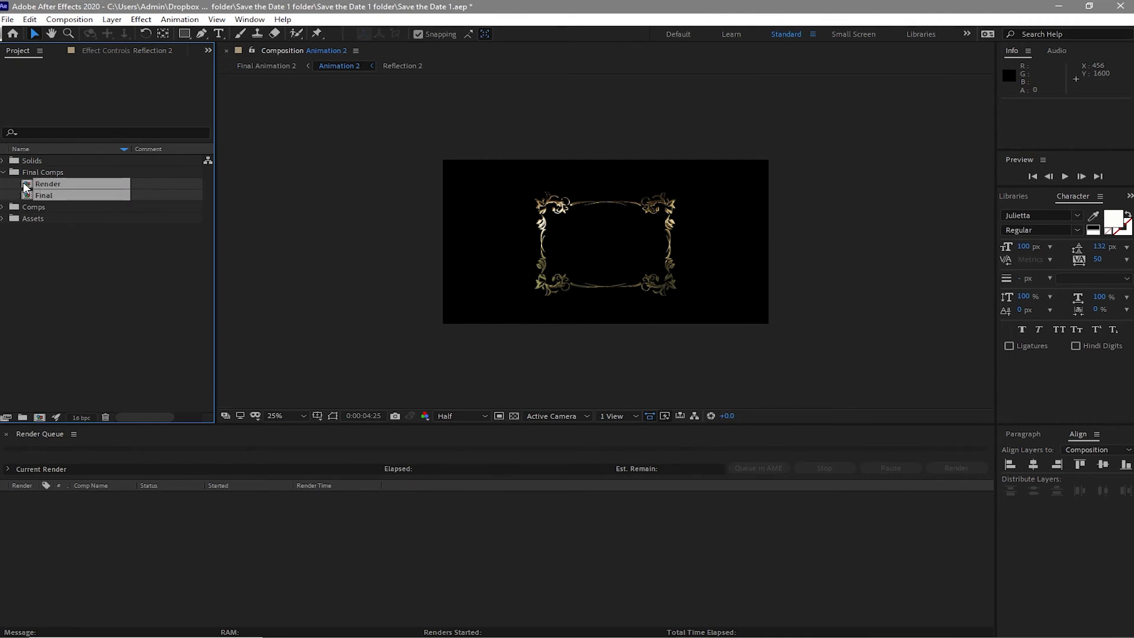
{"action": "double_click", "coordinate": [25, 185]}
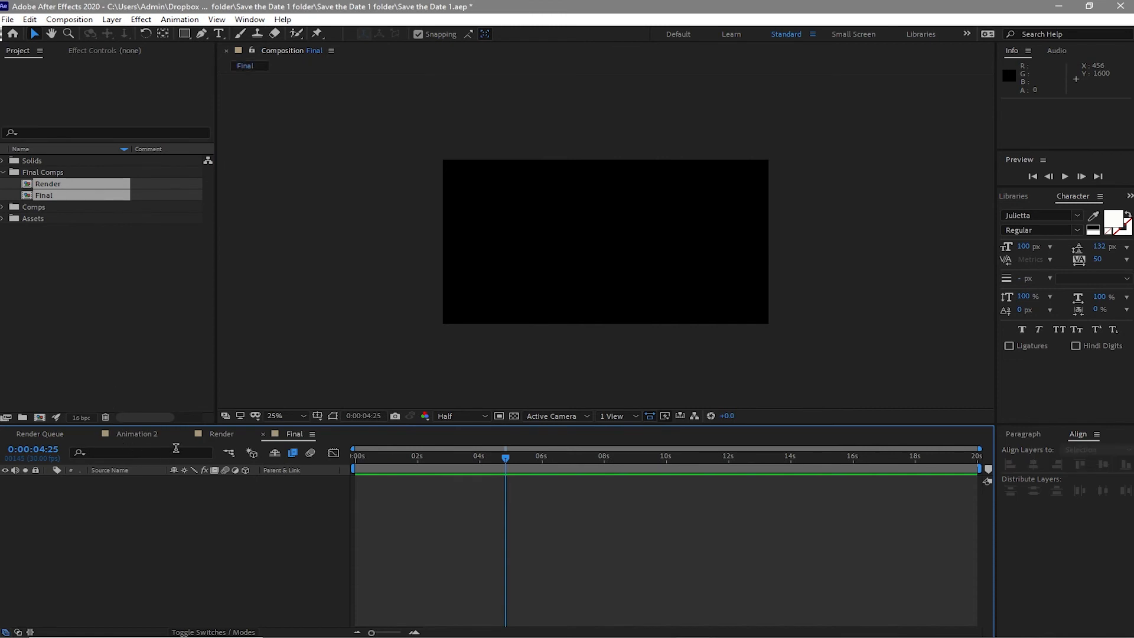
{"action": "left_click", "coordinate": [219, 435]}
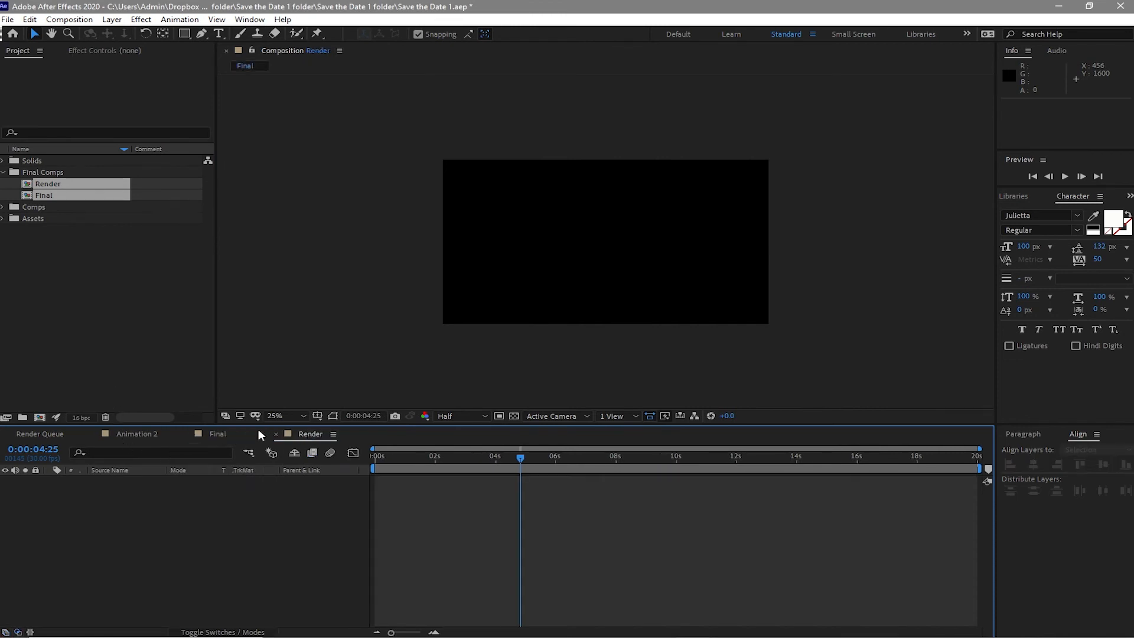
{"action": "left_click", "coordinate": [137, 432]}
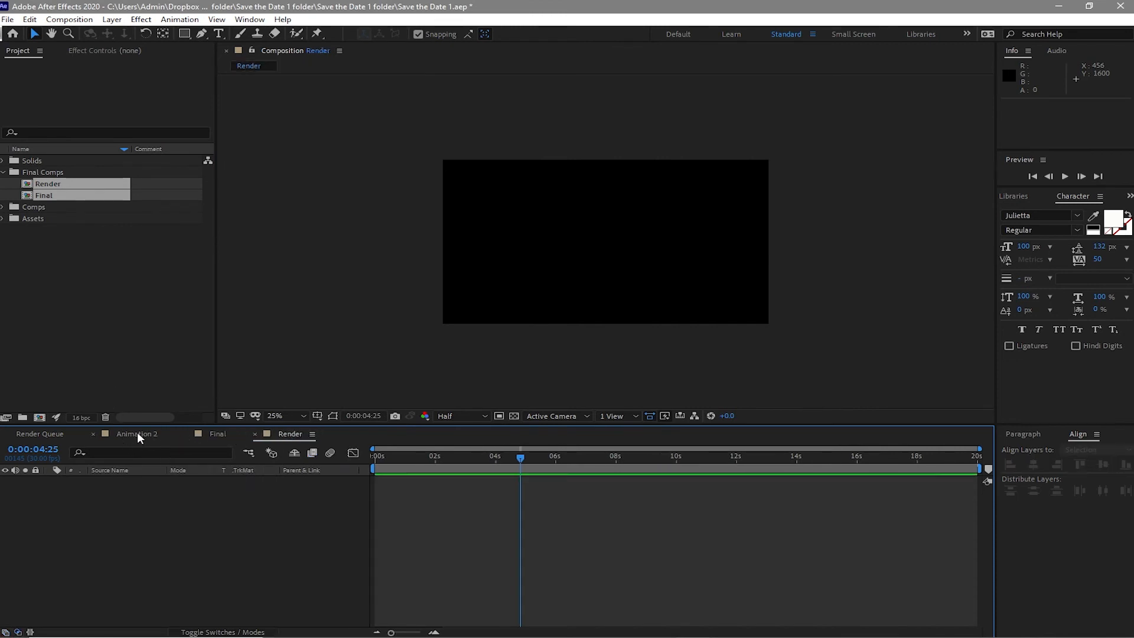
{"action": "left_click", "coordinate": [94, 434]}
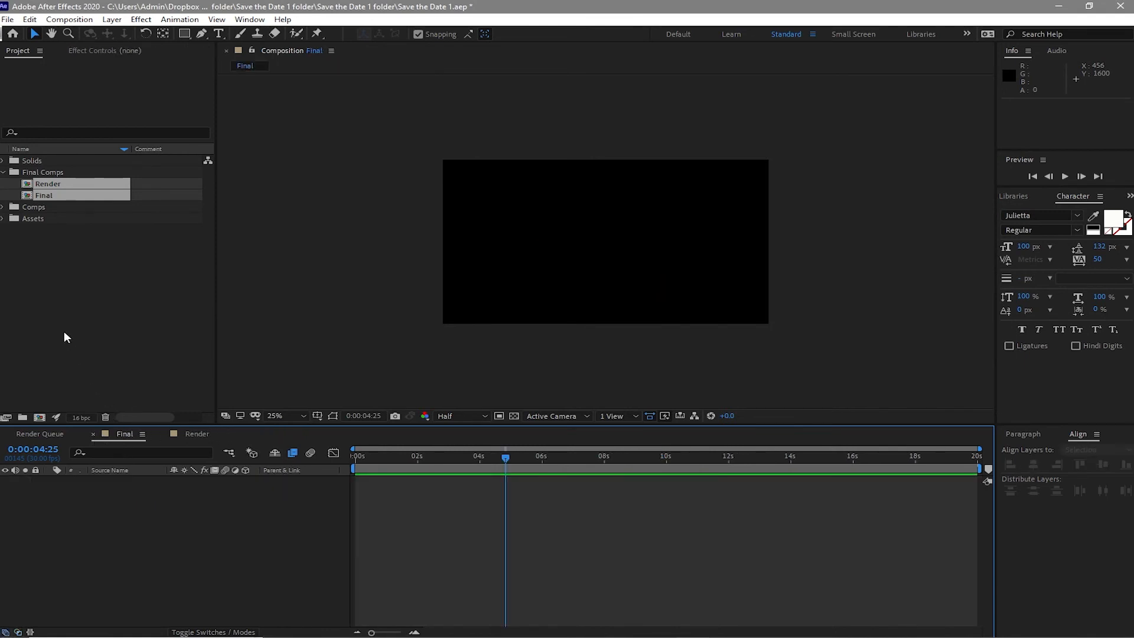
- Add Scene 1's Text Animation Final composition to the Final composition
{"action": "left_click", "coordinate": [3, 208]}
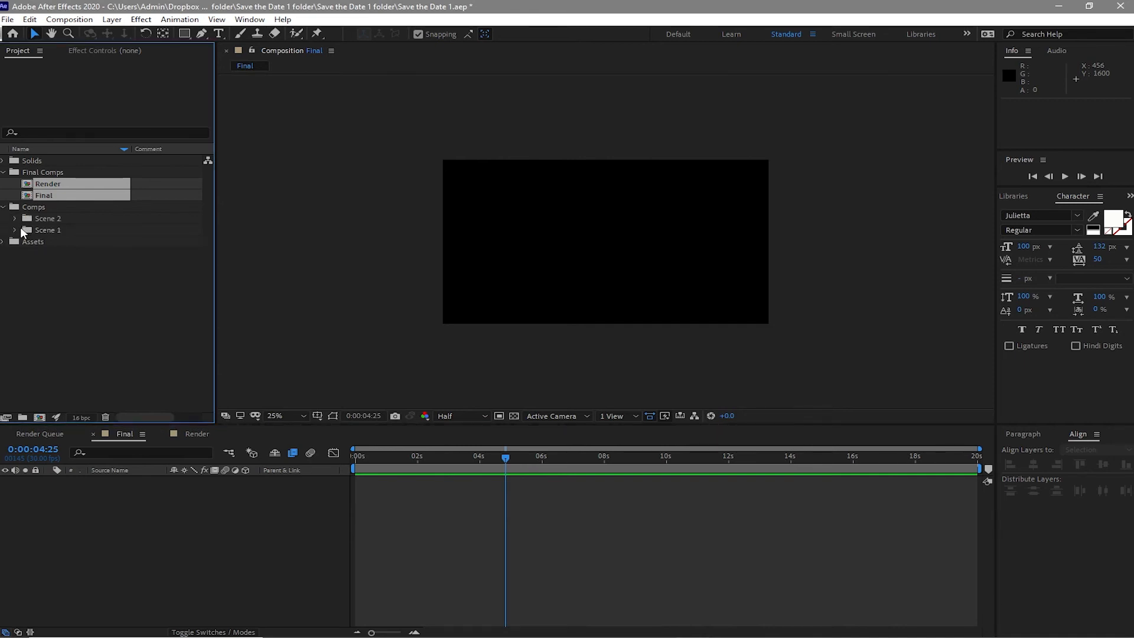
{"action": "left_click", "coordinate": [16, 229]}
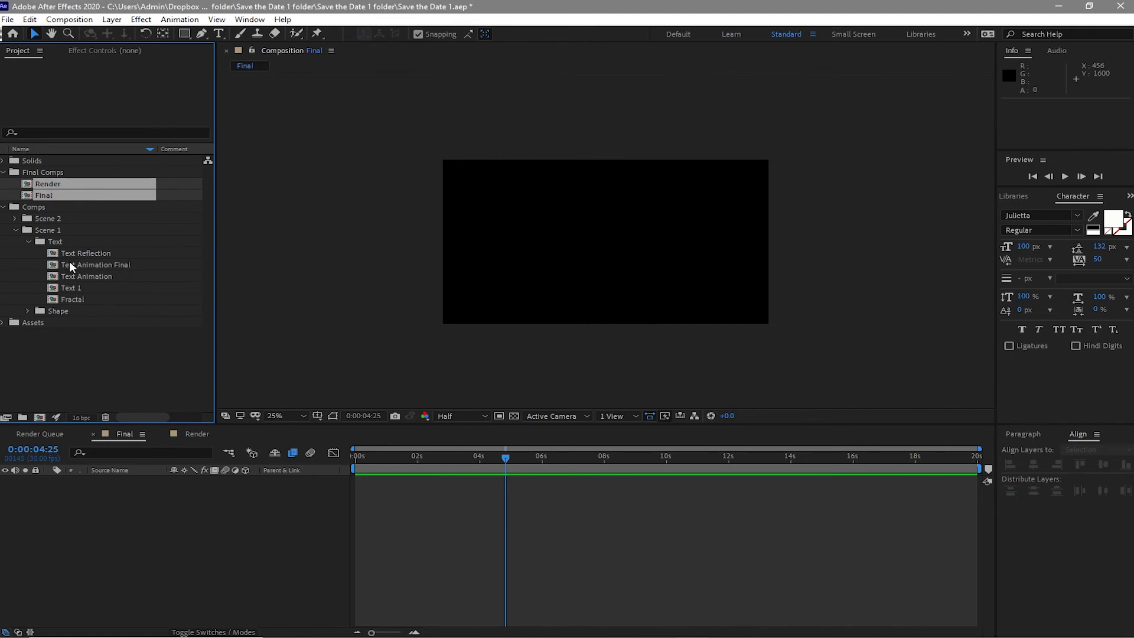
{"action": "left_click_drag", "start_coordinate": [69, 261], "coordinate": [101, 497]}
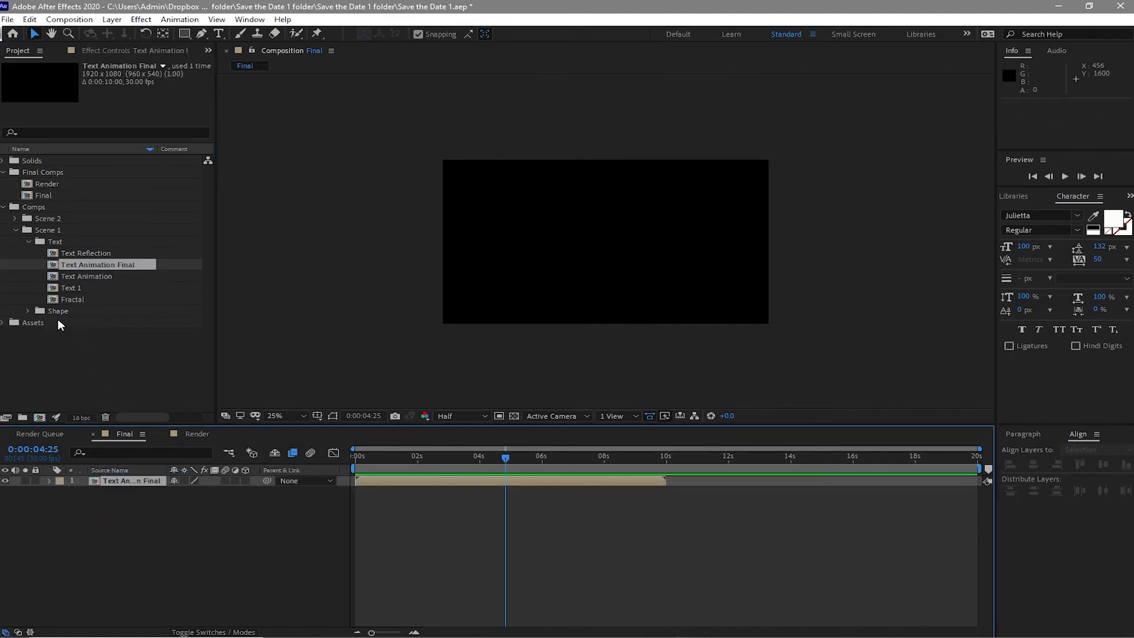
- Add Final Animation 1 from Scene 1's Shape folder to the Final composition
{"action": "left_click", "coordinate": [27, 309]}
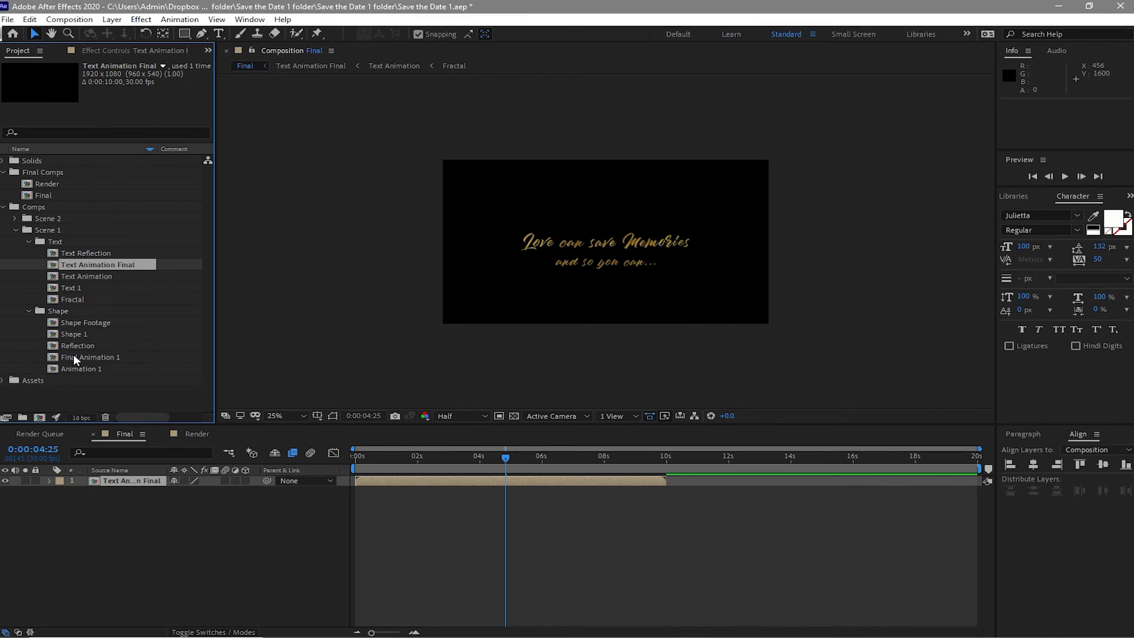
{"action": "left_click_drag", "start_coordinate": [73, 354], "coordinate": [113, 492]}
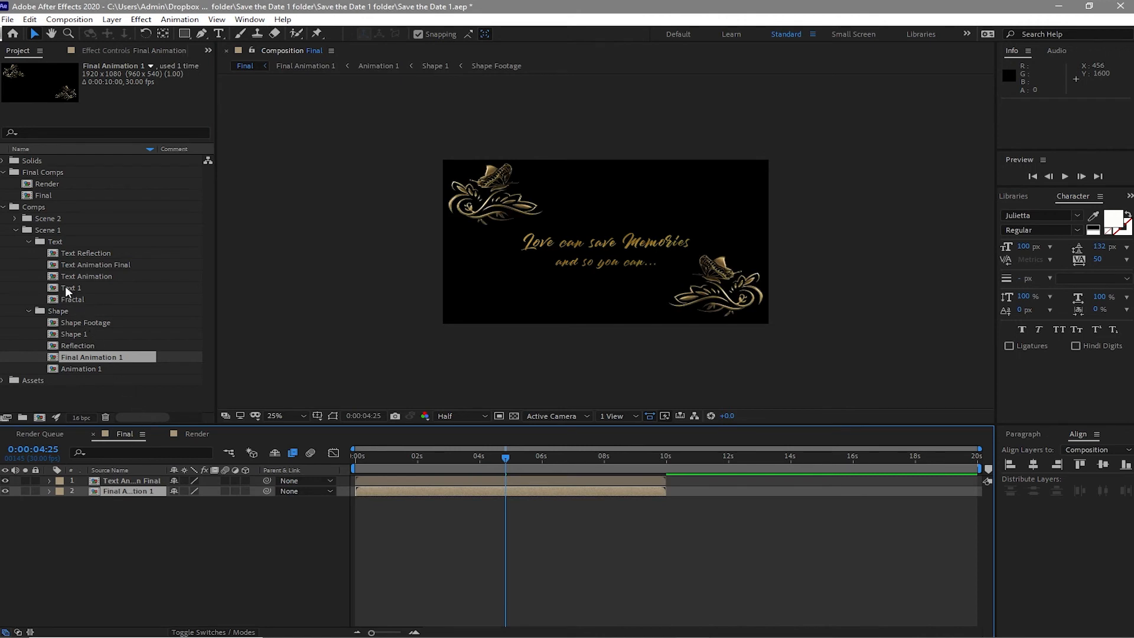
- Add Scene 2's Text Animation Final 2 composition to the Final composition
{"action": "left_click", "coordinate": [16, 230]}
{"action": "left_click", "coordinate": [15, 218]}
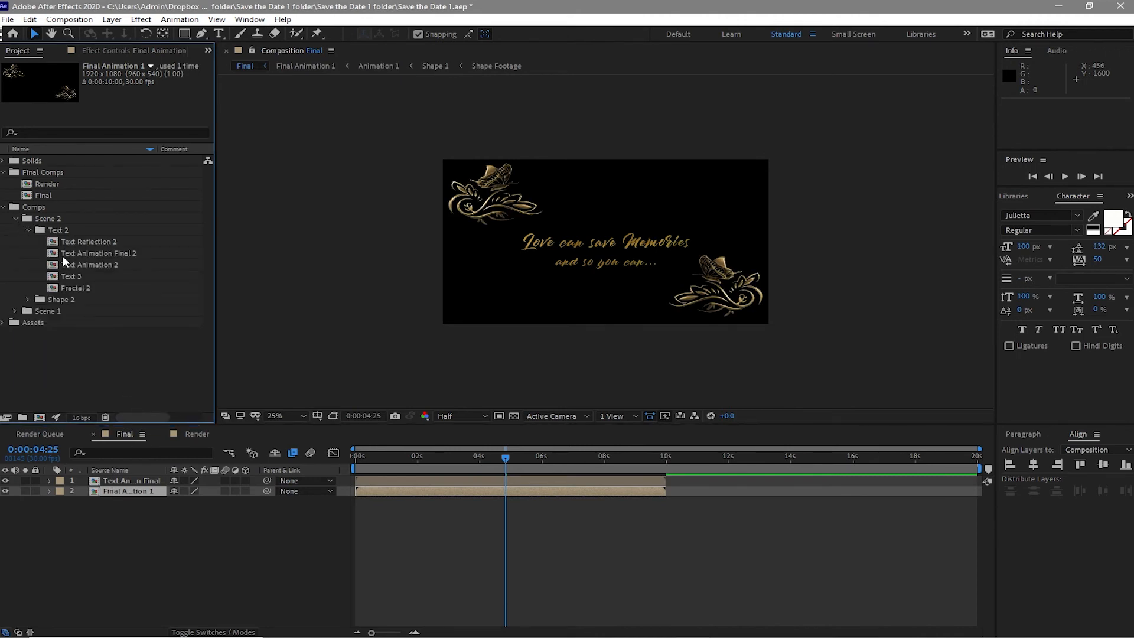
{"action": "left_click", "coordinate": [63, 255]}
{"action": "left_click_drag", "start_coordinate": [65, 260], "coordinate": [105, 505]}
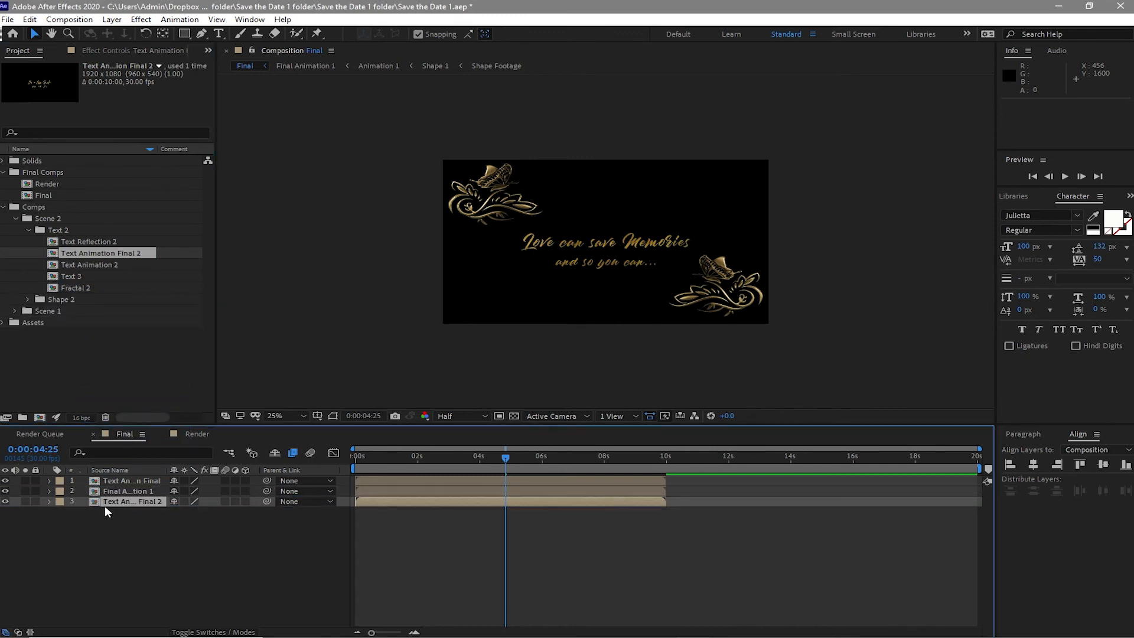
{"action": "left_click", "coordinate": [28, 230]}
{"action": "left_click", "coordinate": [28, 242]}
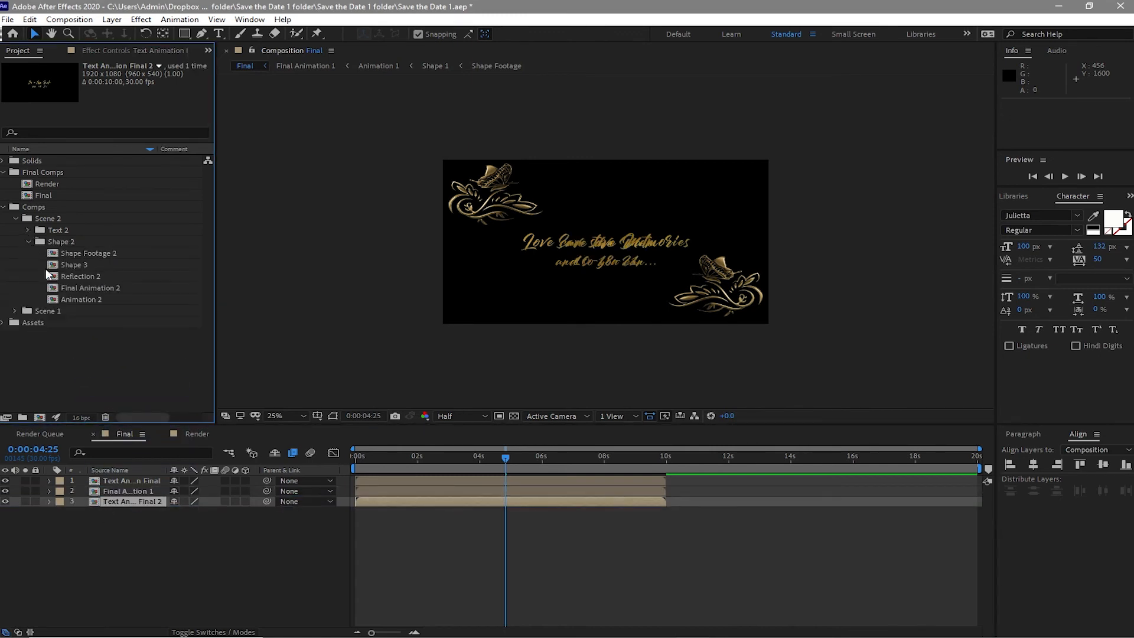
{"action": "left_click_drag", "start_coordinate": [70, 264], "coordinate": [129, 504]}
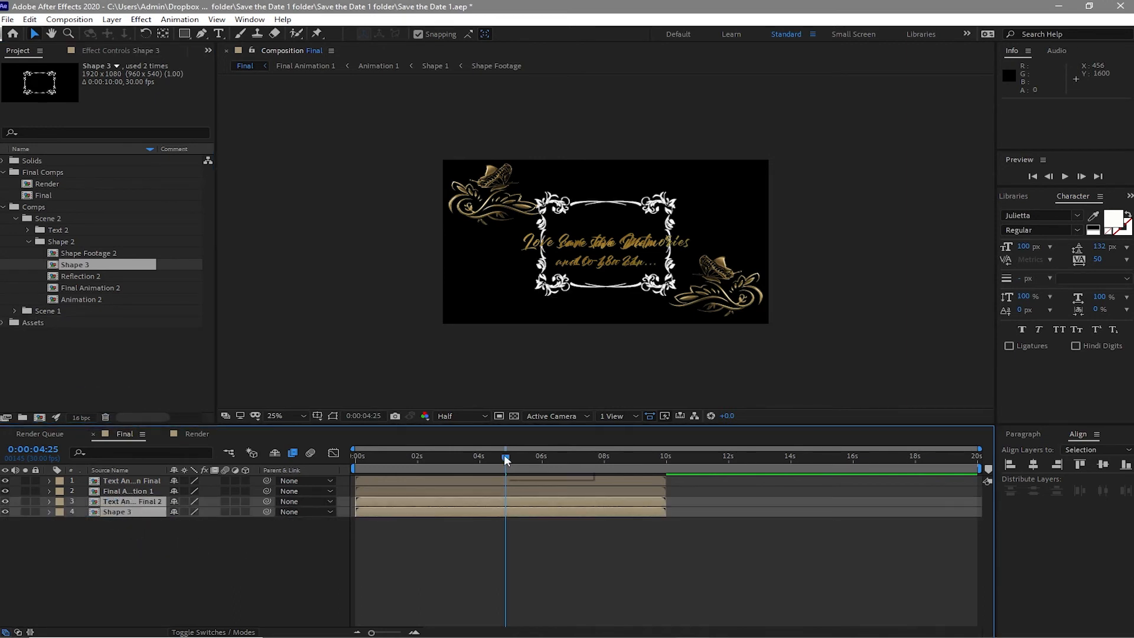
{"action": "left_click_drag", "start_coordinate": [505, 459], "coordinate": [546, 464]}
{"action": "left_click", "coordinate": [125, 575]}
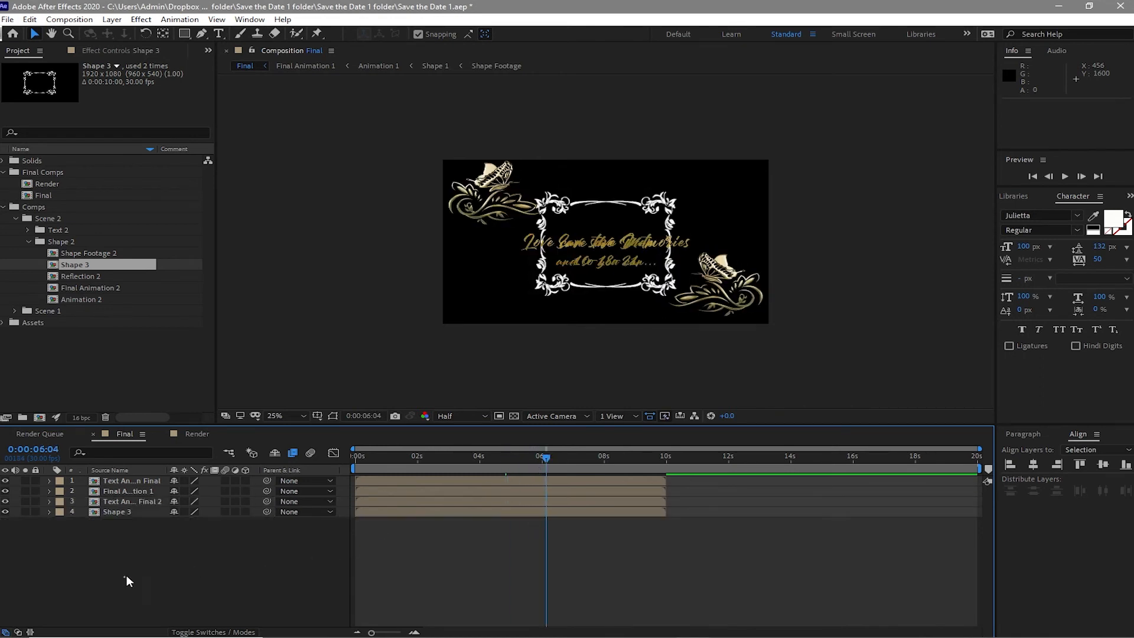
{"action": "left_click", "coordinate": [129, 501]}
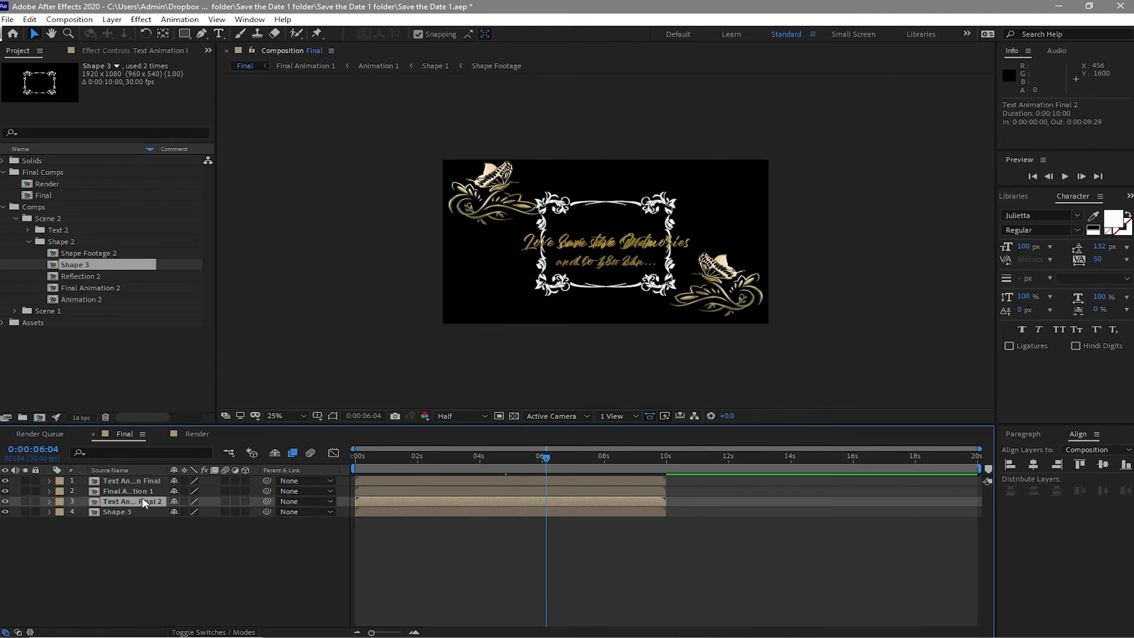
{"action": "left_click", "coordinate": [141, 511]}
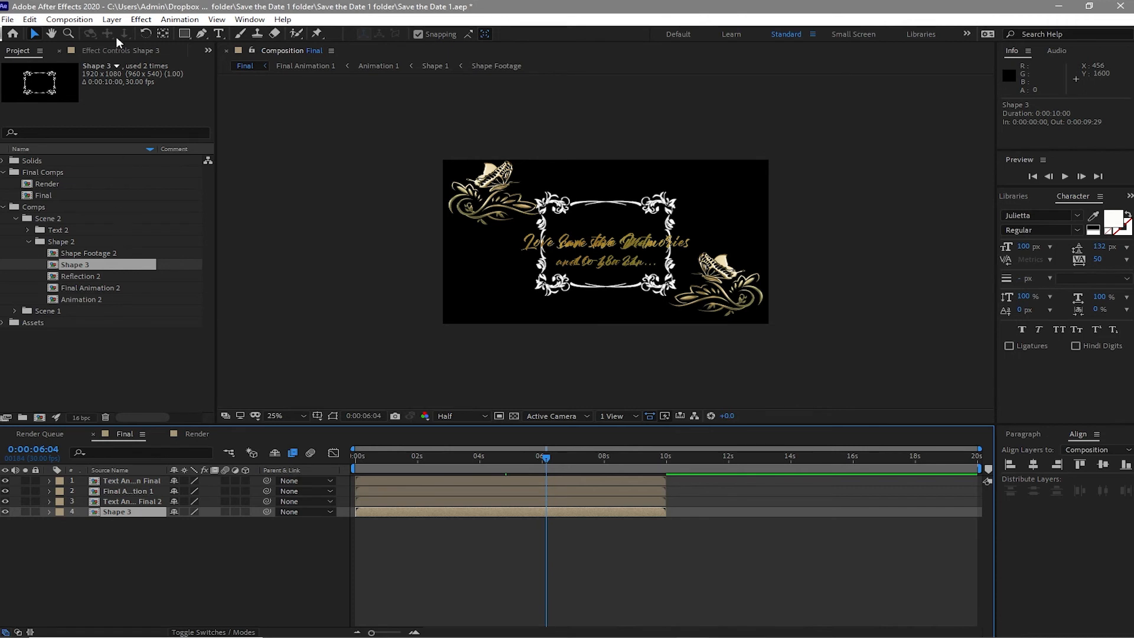
{"action": "left_click", "coordinate": [31, 19]}
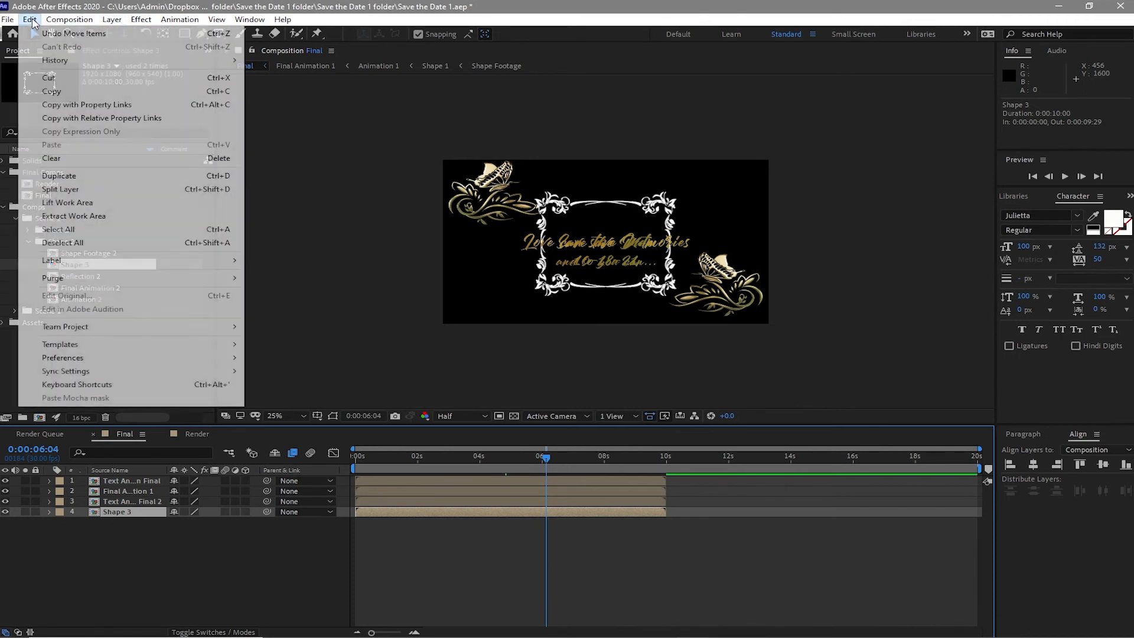
{"action": "left_click", "coordinate": [91, 160]}
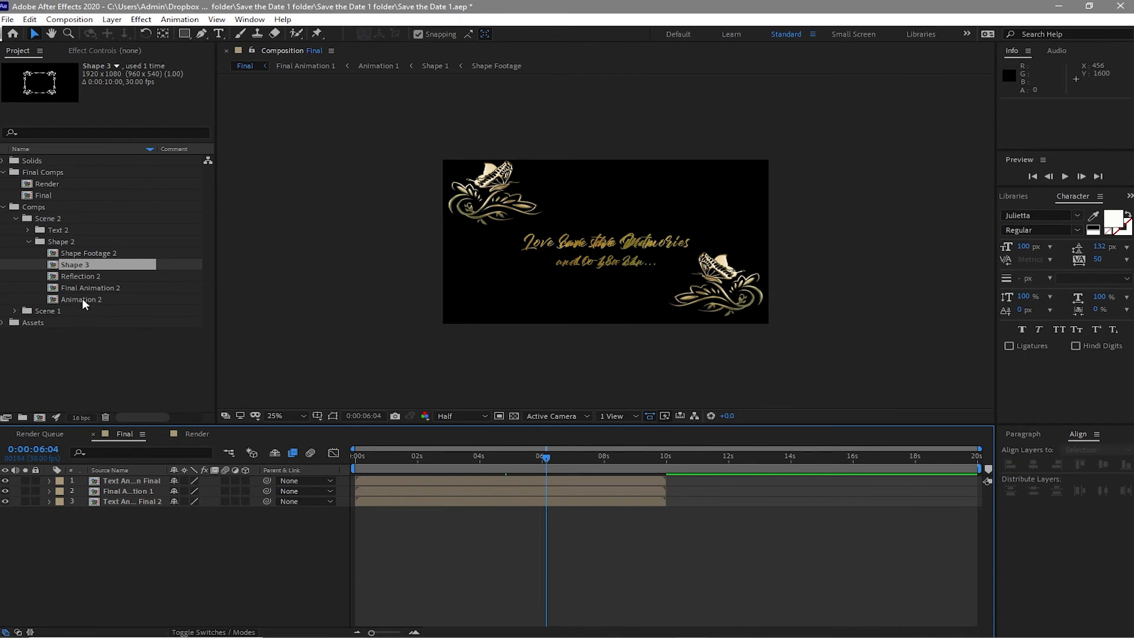
- Add Final Animation 2 to the Final composition and make both Scene 2 layers start at 10 seconds
{"action": "left_click", "coordinate": [118, 353]}
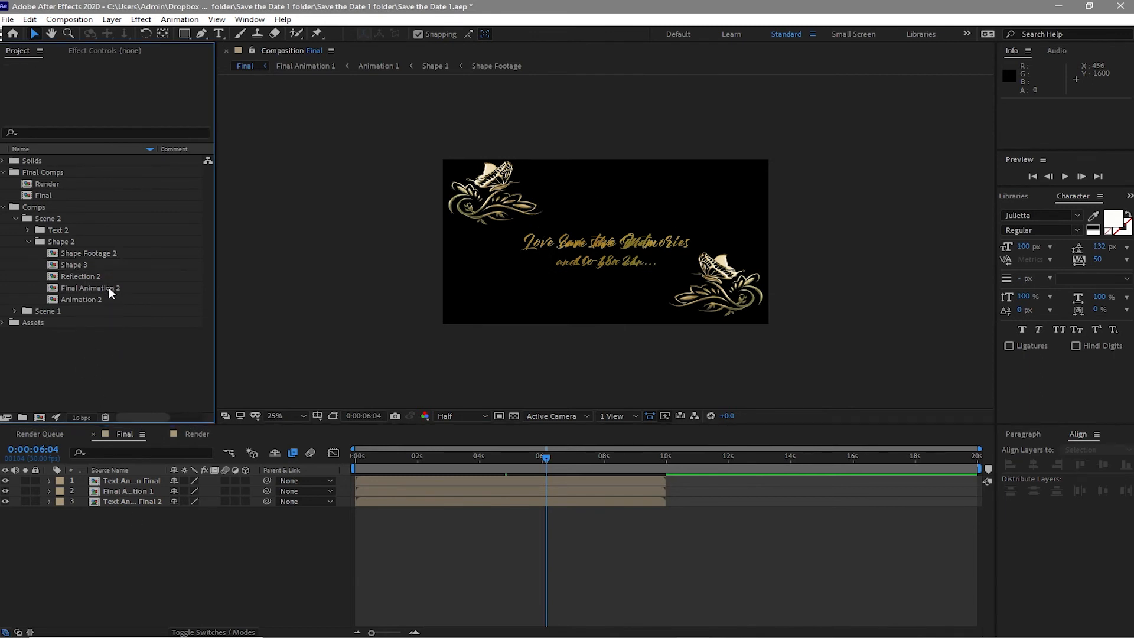
{"action": "left_click_drag", "start_coordinate": [109, 287], "coordinate": [144, 526]}
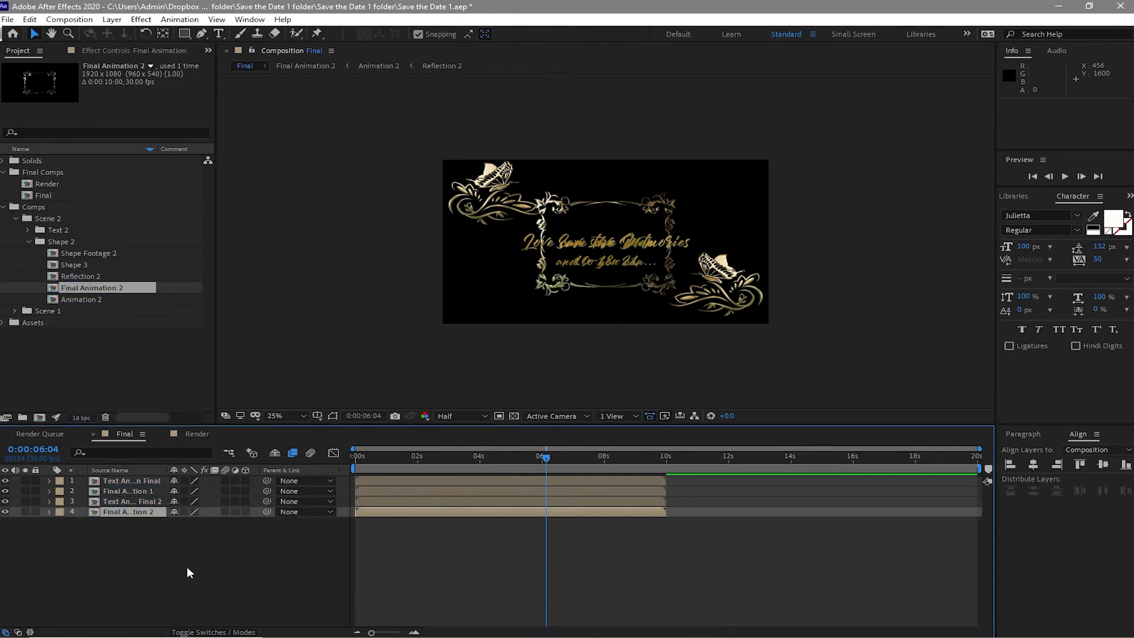
{"action": "left_click_drag", "start_coordinate": [130, 548], "coordinate": [121, 508]}
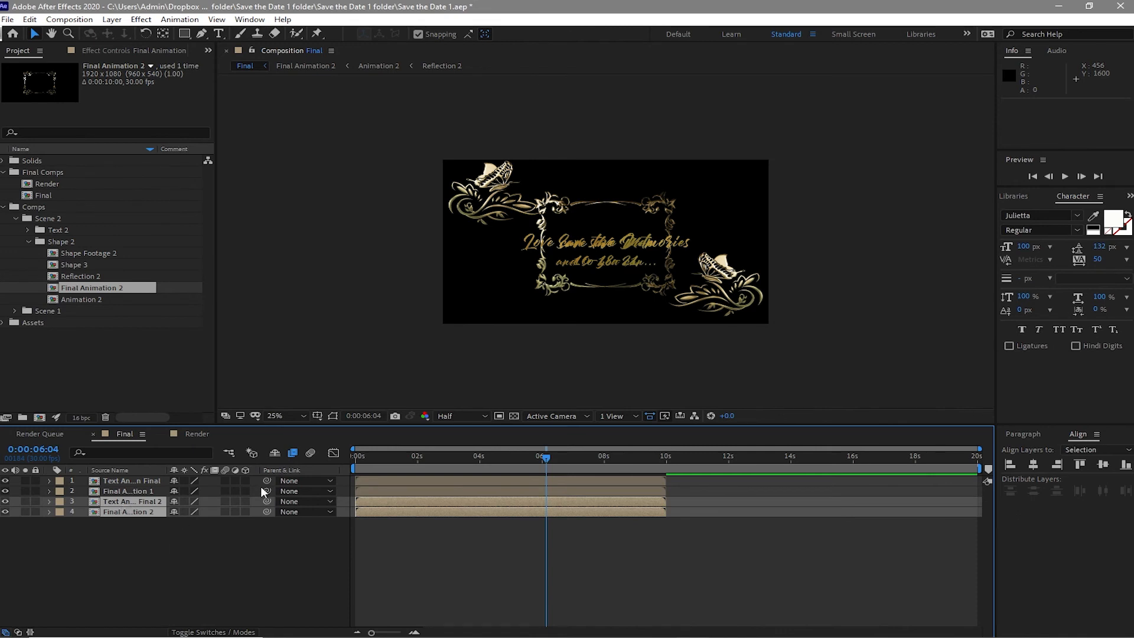
{"action": "left_click_drag", "start_coordinate": [541, 458], "coordinate": [661, 482]}
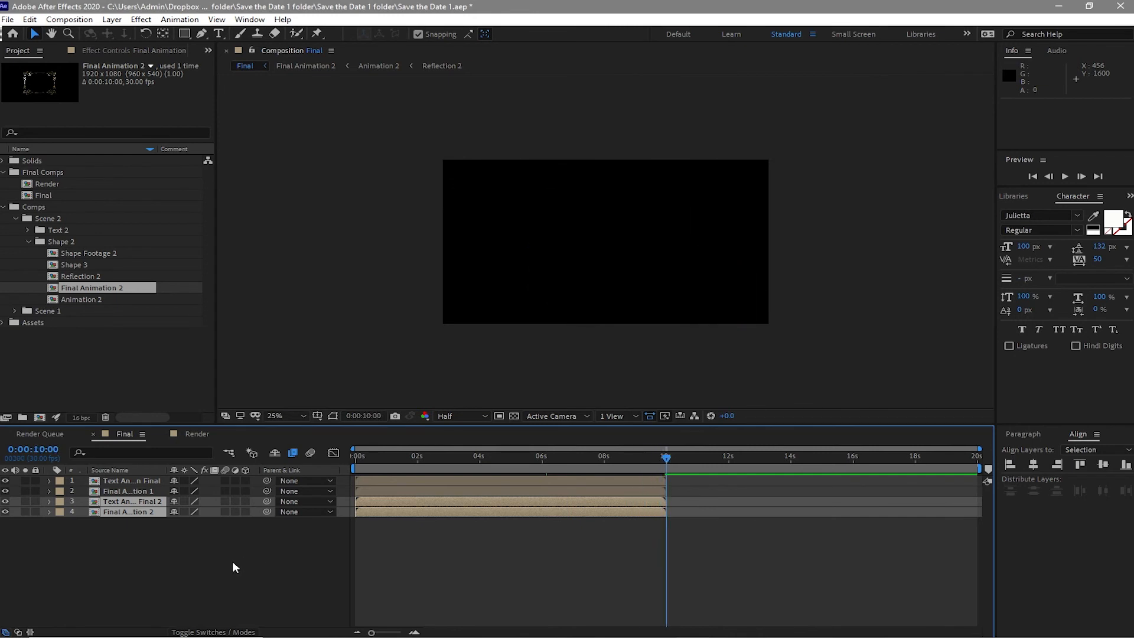
{"action": "key", "text": "bracketleft"}
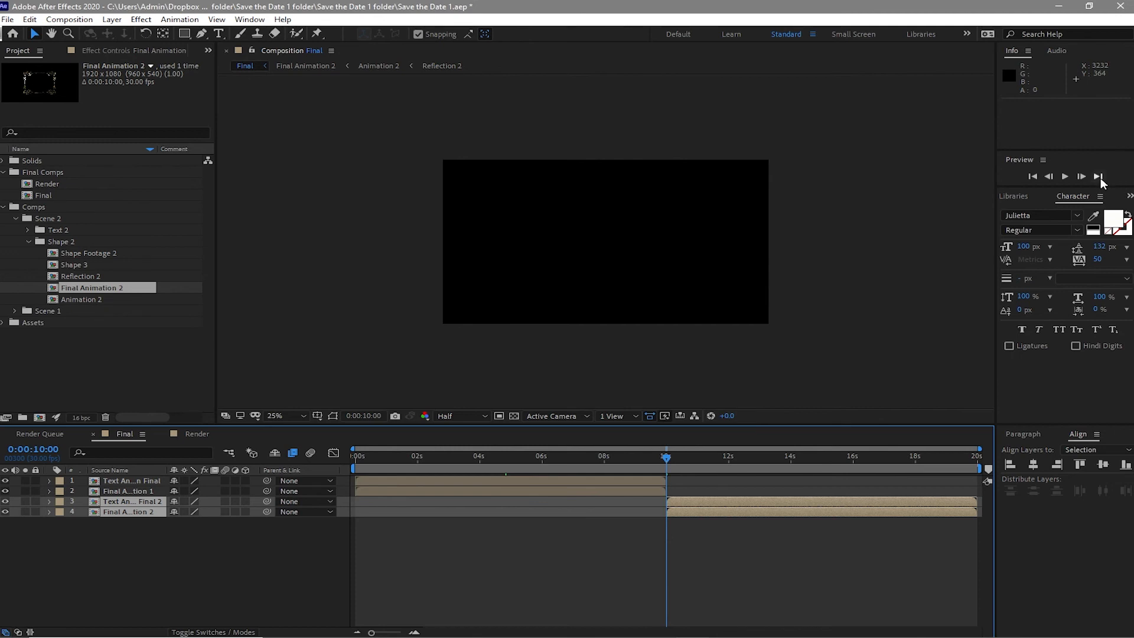
- Preview the Final composition from the beginning
{"action": "left_click", "coordinate": [1053, 178]}
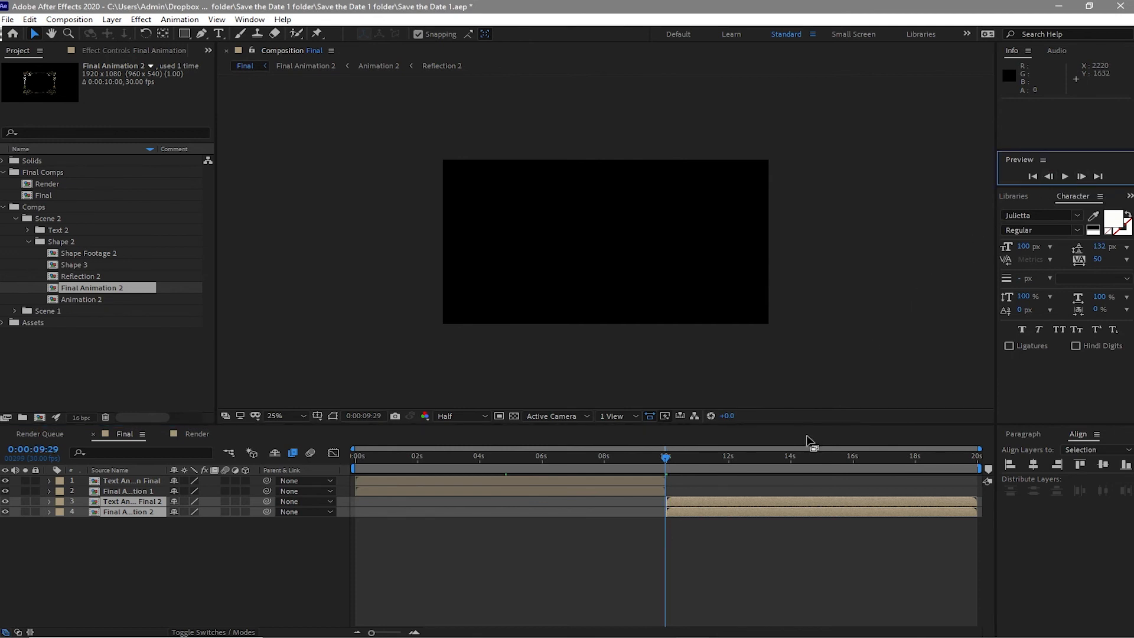
{"action": "left_click", "coordinate": [801, 449]}
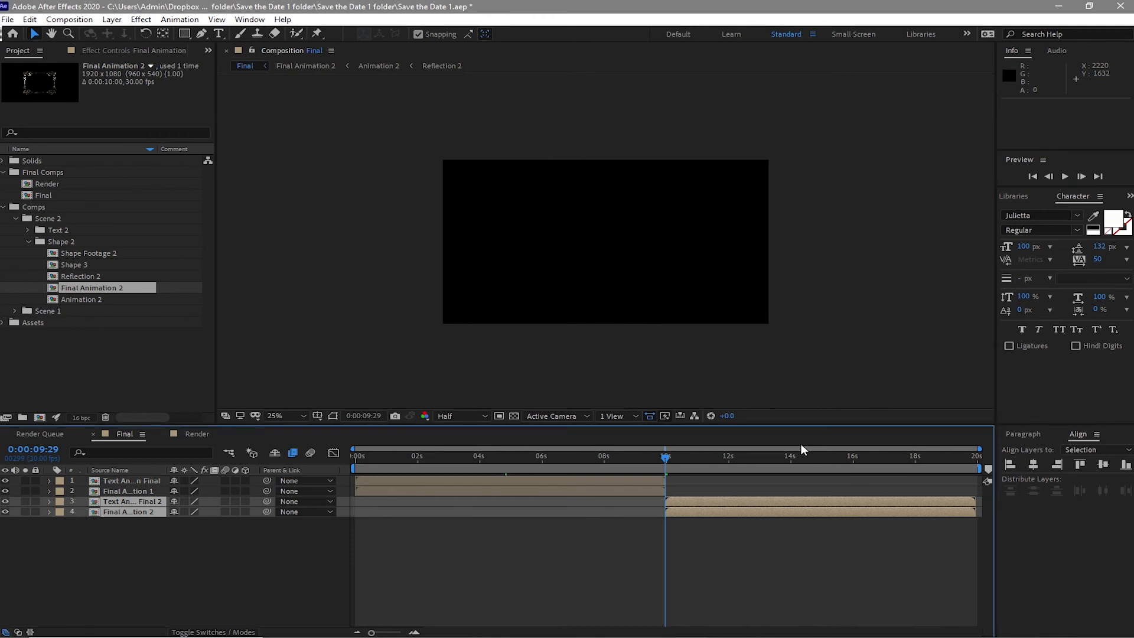
{"action": "key", "text": "space"}
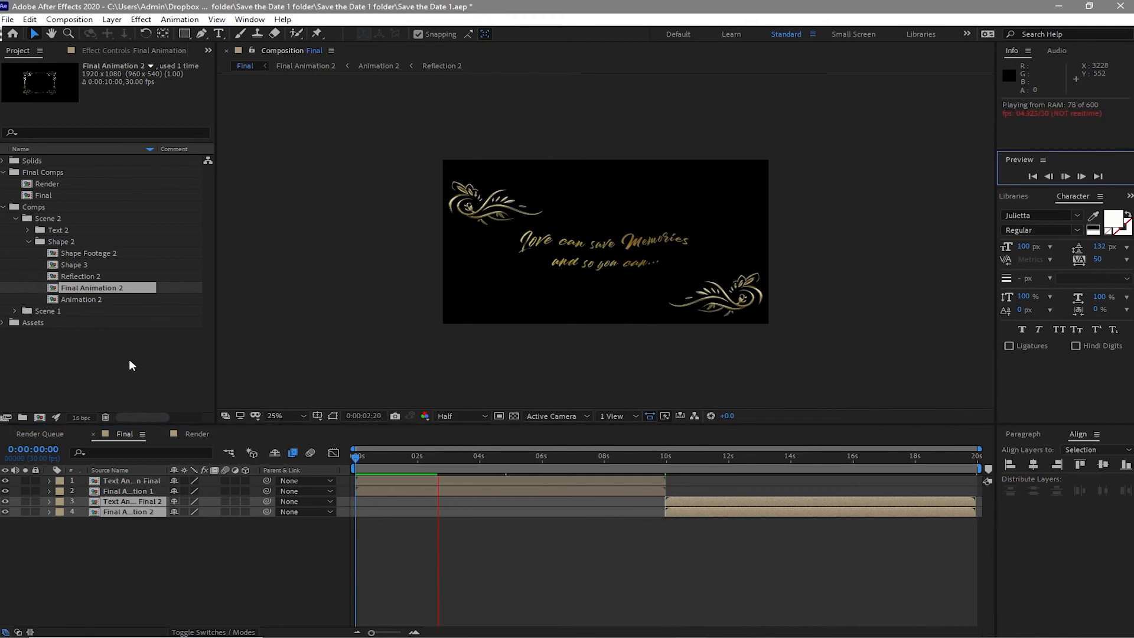
- Add the Yellow ...[1080P]_1.mp4 footage from the Assets Footage folder to the top of the Final composition
{"action": "left_click", "coordinate": [3, 207]}
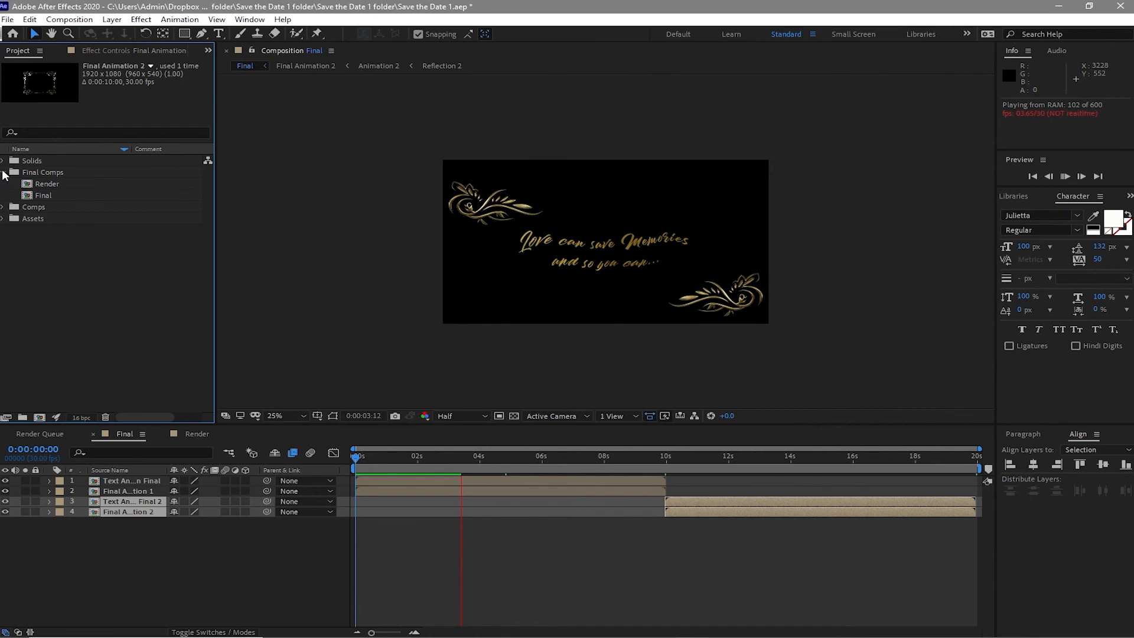
{"action": "left_click", "coordinate": [3, 173]}
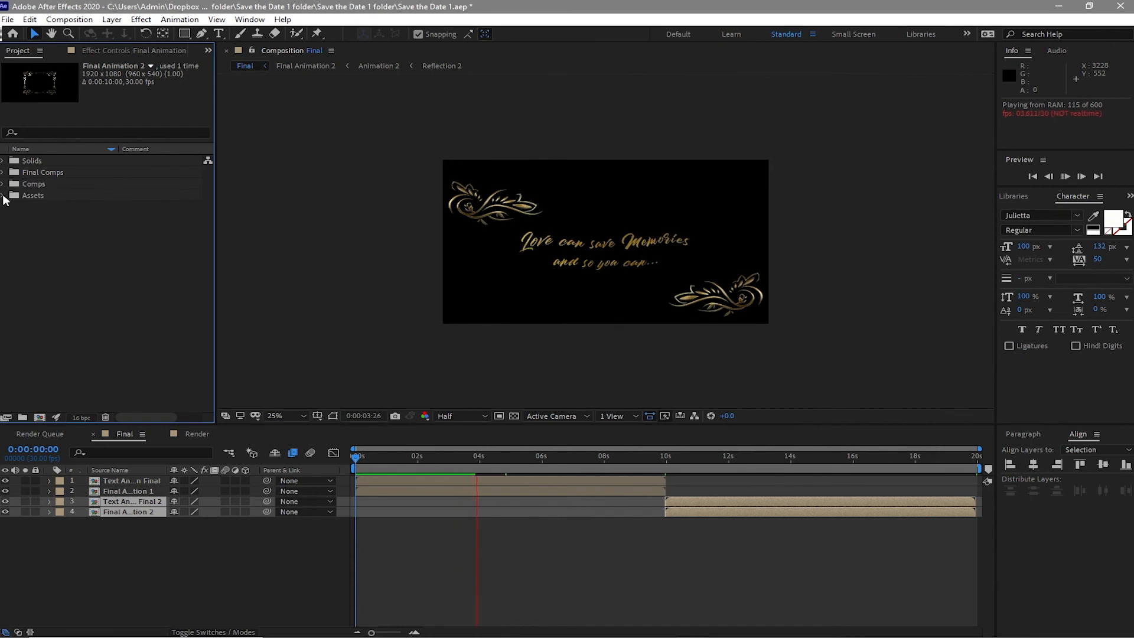
{"action": "left_click", "coordinate": [4, 196]}
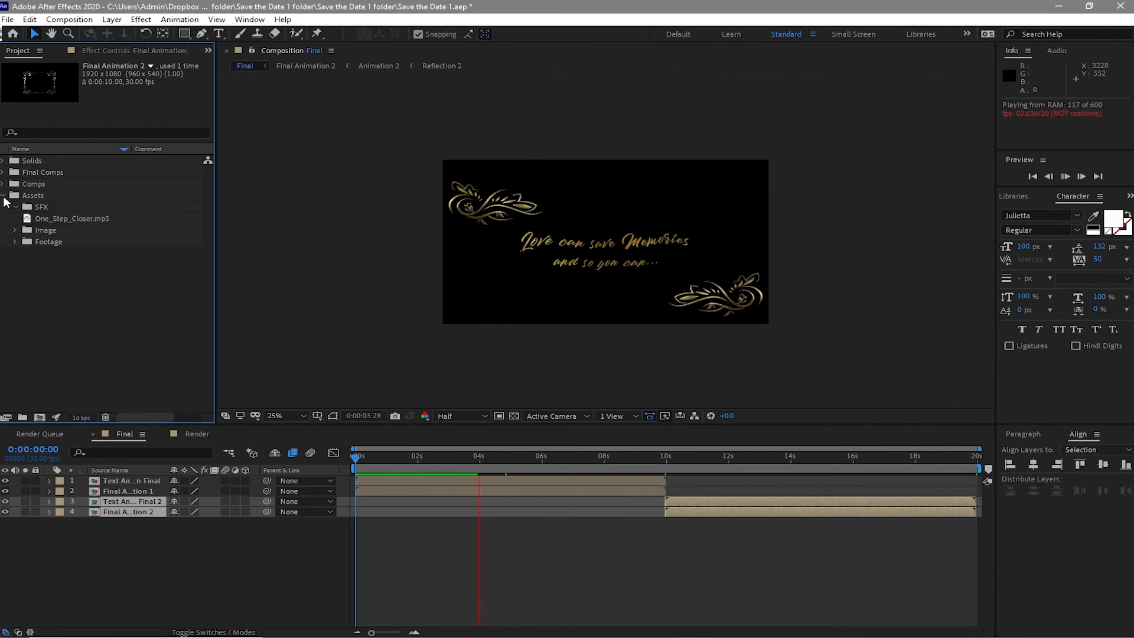
{"action": "left_click", "coordinate": [14, 241]}
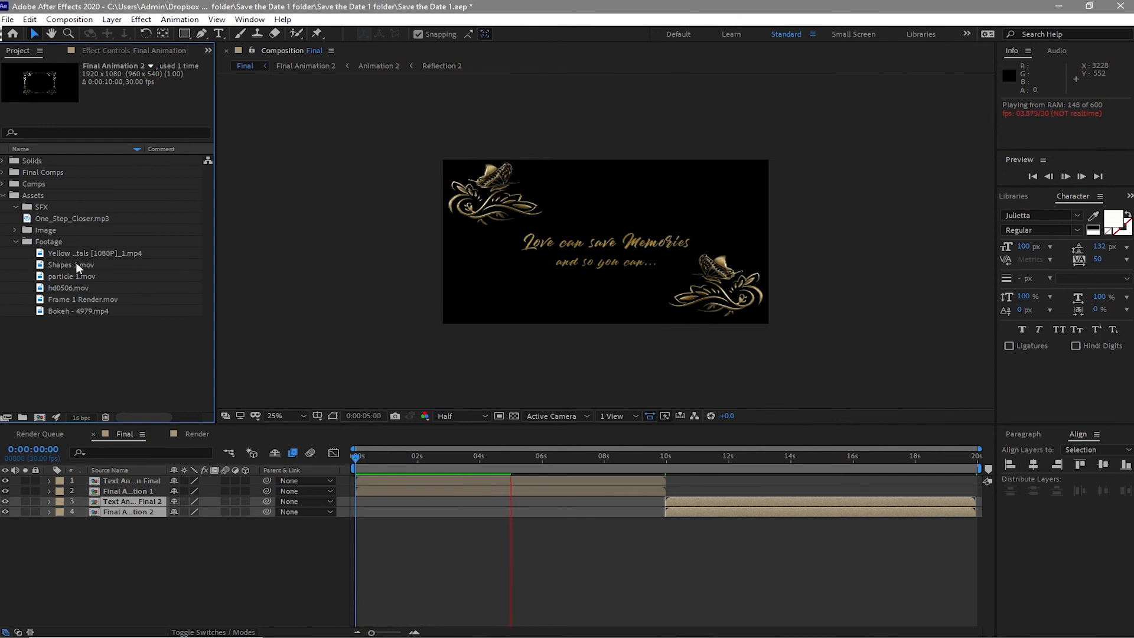
{"action": "left_click_drag", "start_coordinate": [73, 254], "coordinate": [126, 476]}
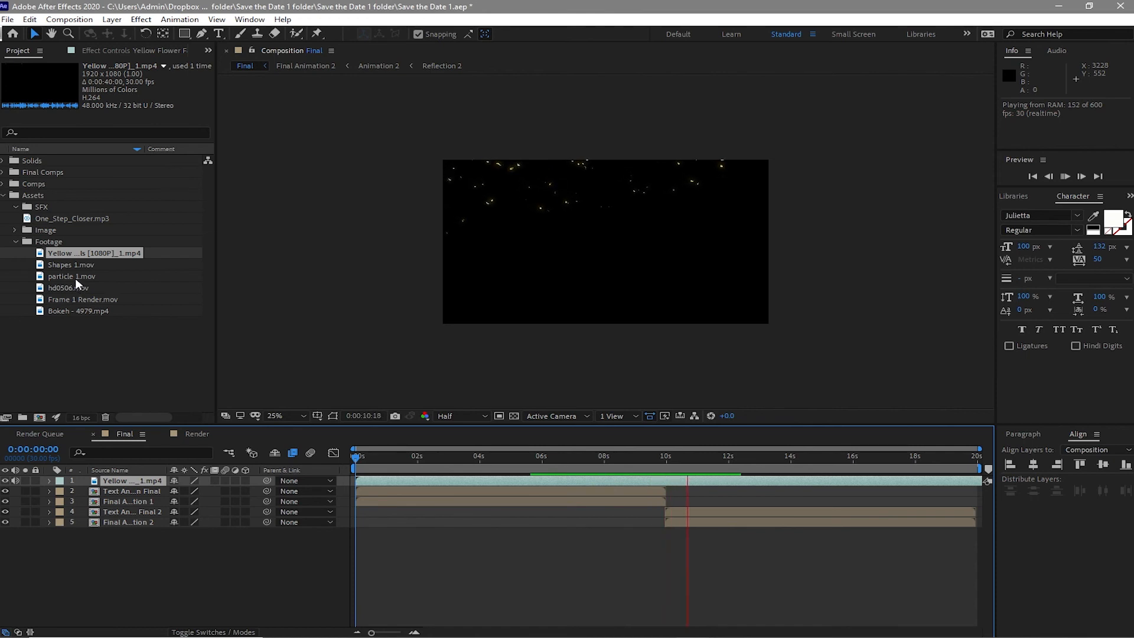
- Add the particle 1.mov footage to the Final composition
{"action": "left_click_drag", "start_coordinate": [75, 277], "coordinate": [106, 487]}
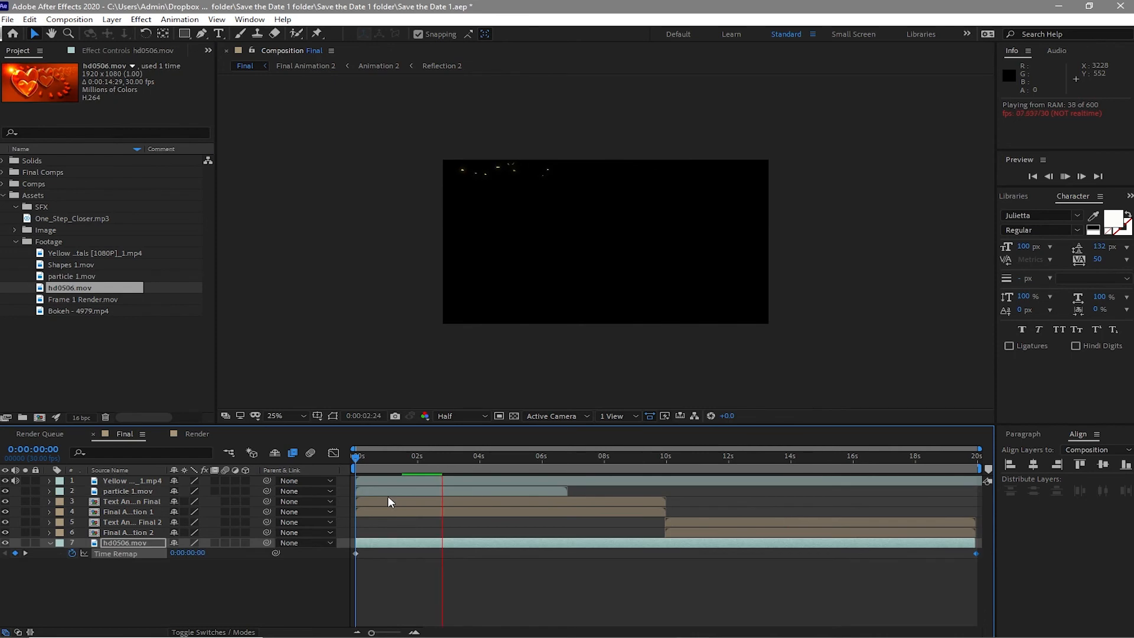
{"action": "left_click", "coordinate": [387, 488]}
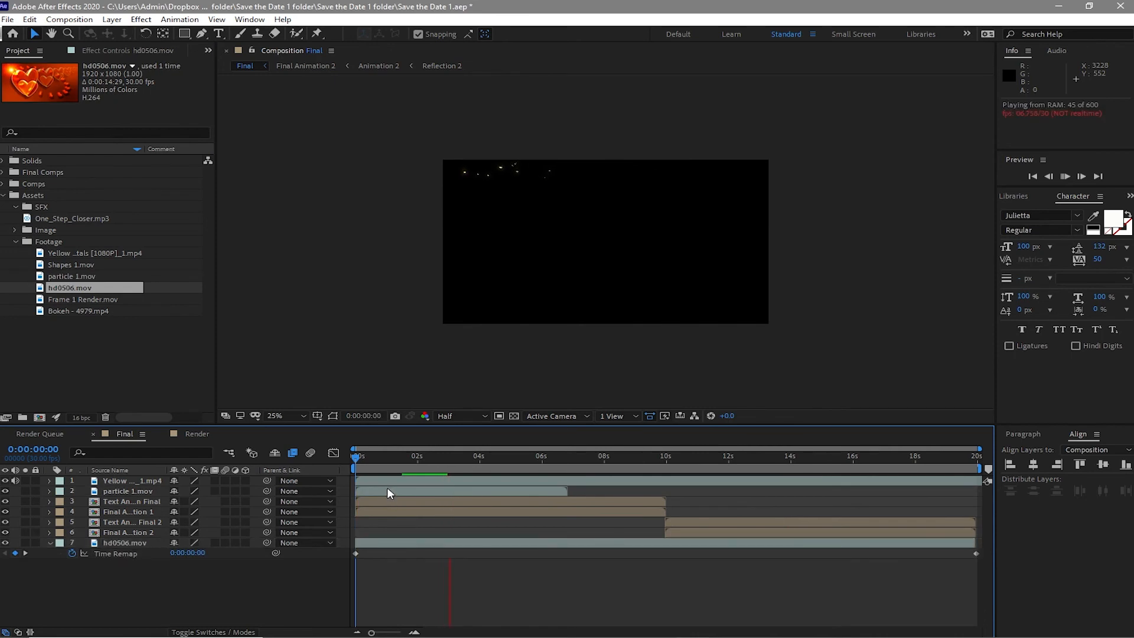
{"action": "key", "text": "space"}
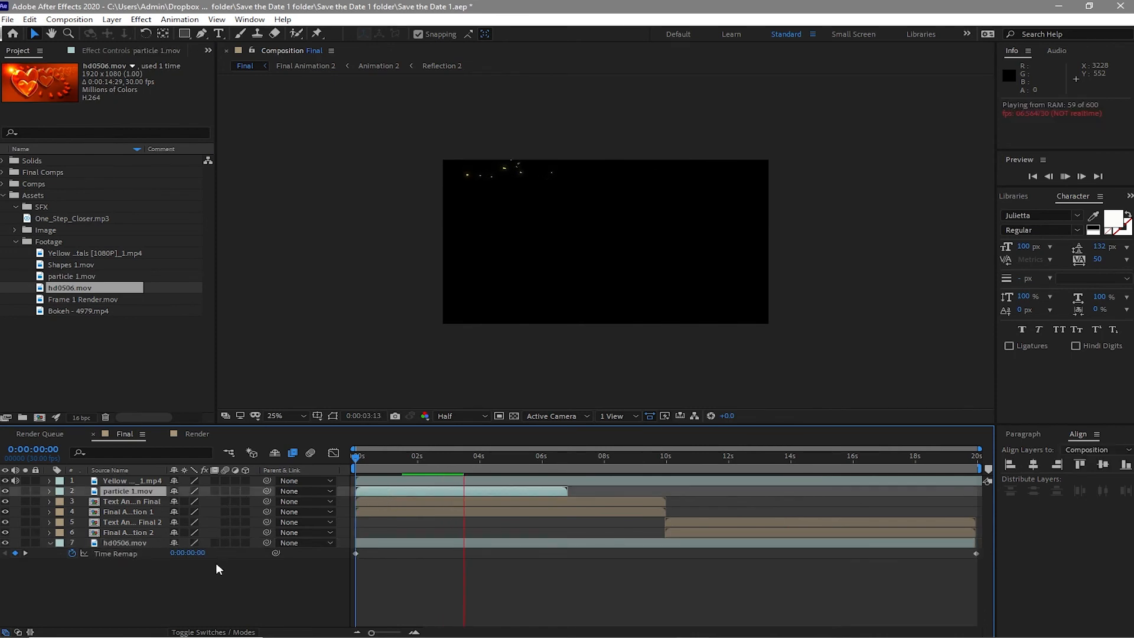
- Set the blending mode of the Yellow petals and particle 1.mov layers to Add
{"action": "left_click", "coordinate": [205, 632]}
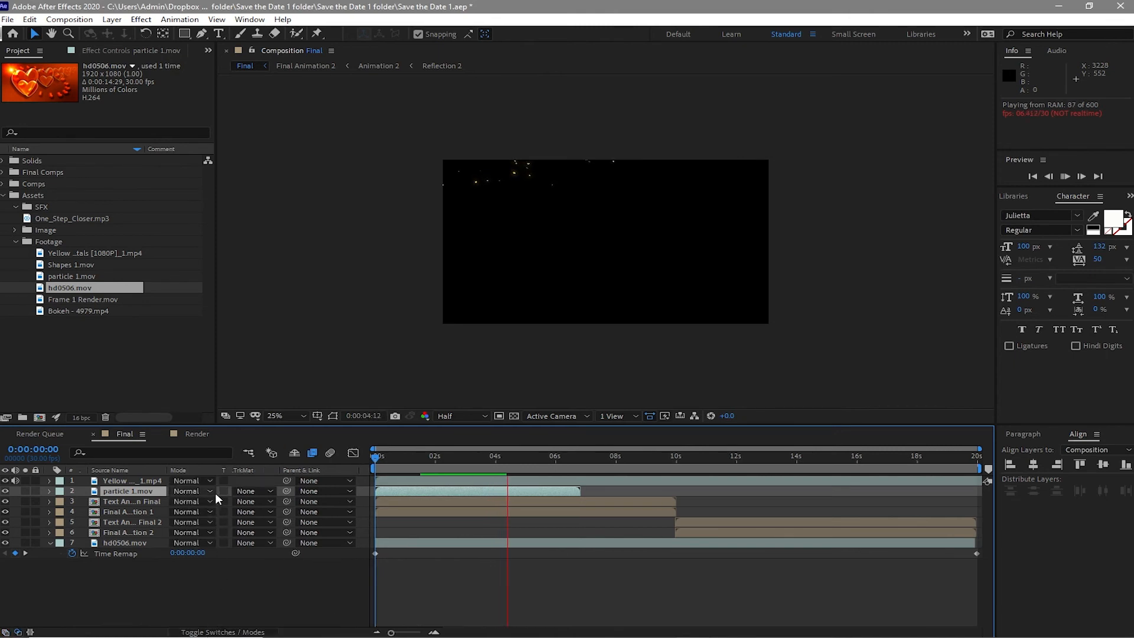
{"action": "left_click", "coordinate": [199, 492]}
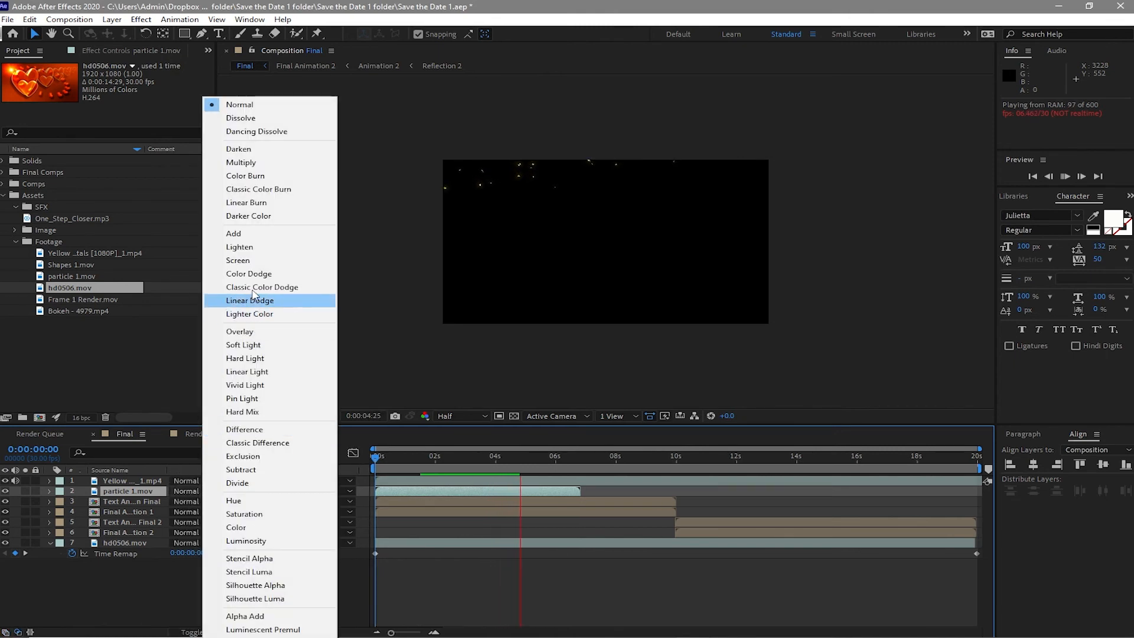
{"action": "left_click", "coordinate": [236, 236]}
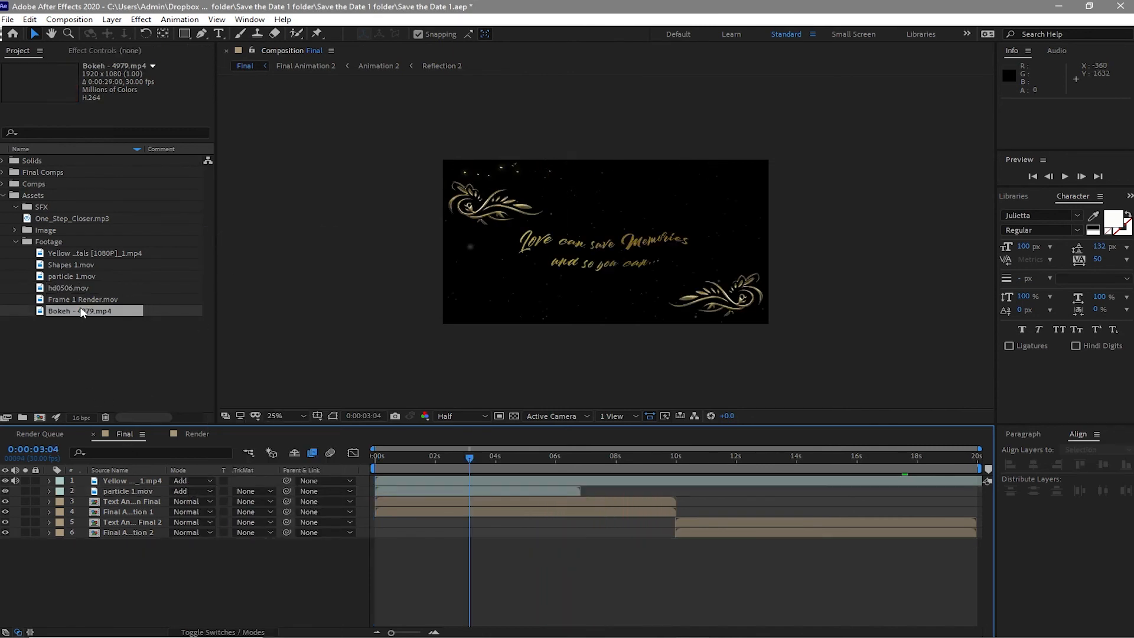
- Add the Bokeh - 4979.mp4 footage as the bottom layer and set its opacity to 20%
{"action": "left_click_drag", "start_coordinate": [83, 313], "coordinate": [110, 547]}
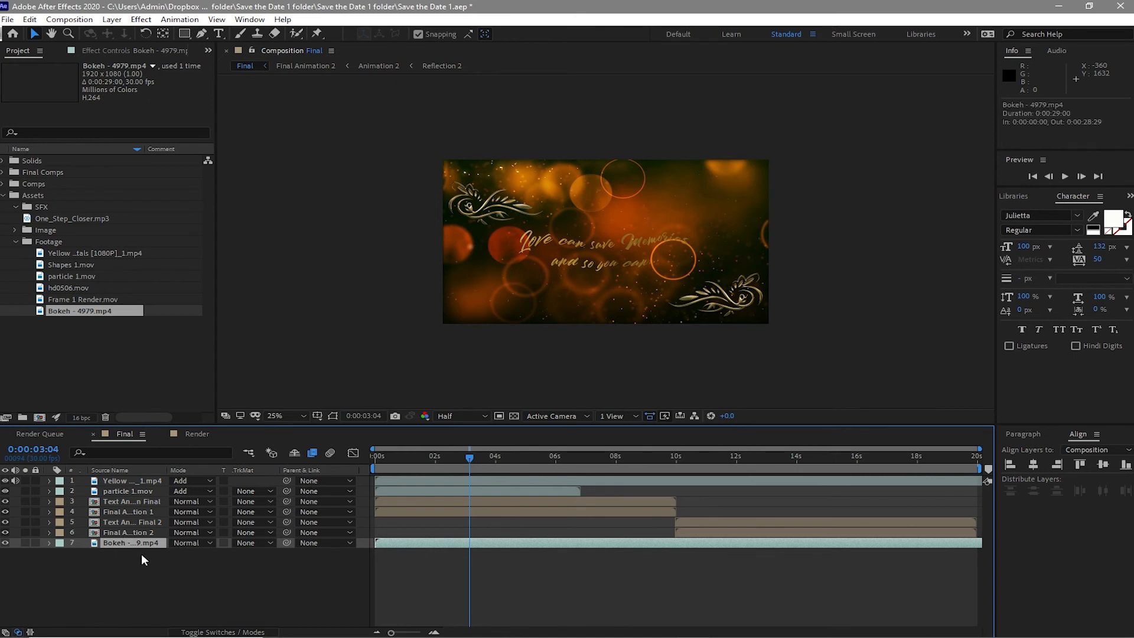
{"action": "key", "text": "t"}
{"action": "left_click", "coordinate": [193, 573]}
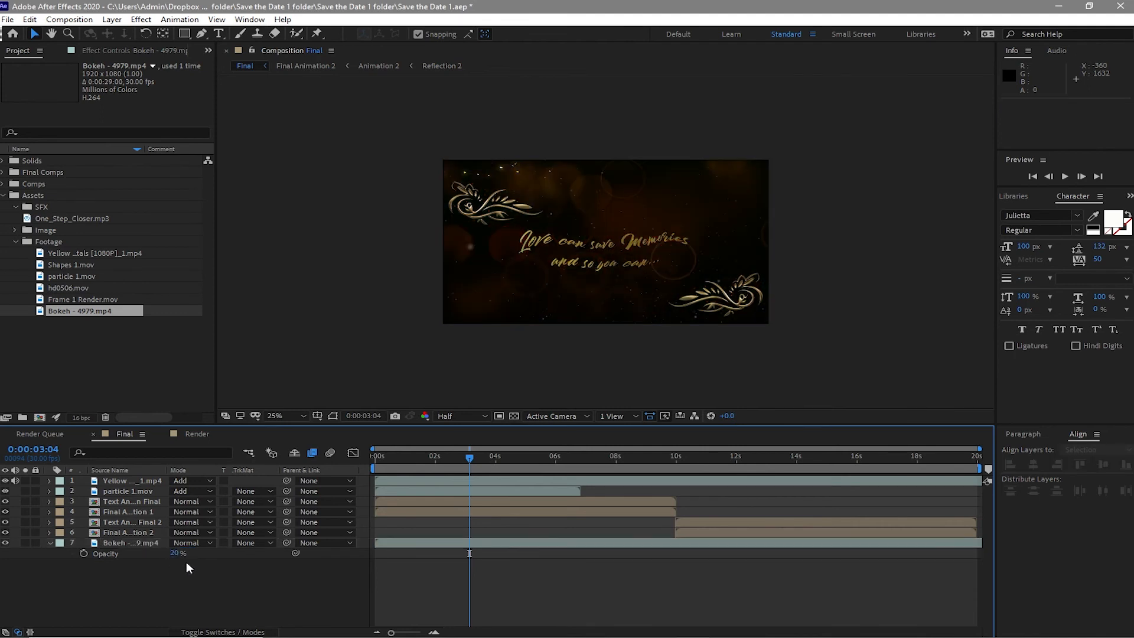
- Create a new composition-sized solid layer named Bg
{"action": "left_click", "coordinate": [121, 22]}
{"action": "mouse_move", "coordinate": [234, 36]}
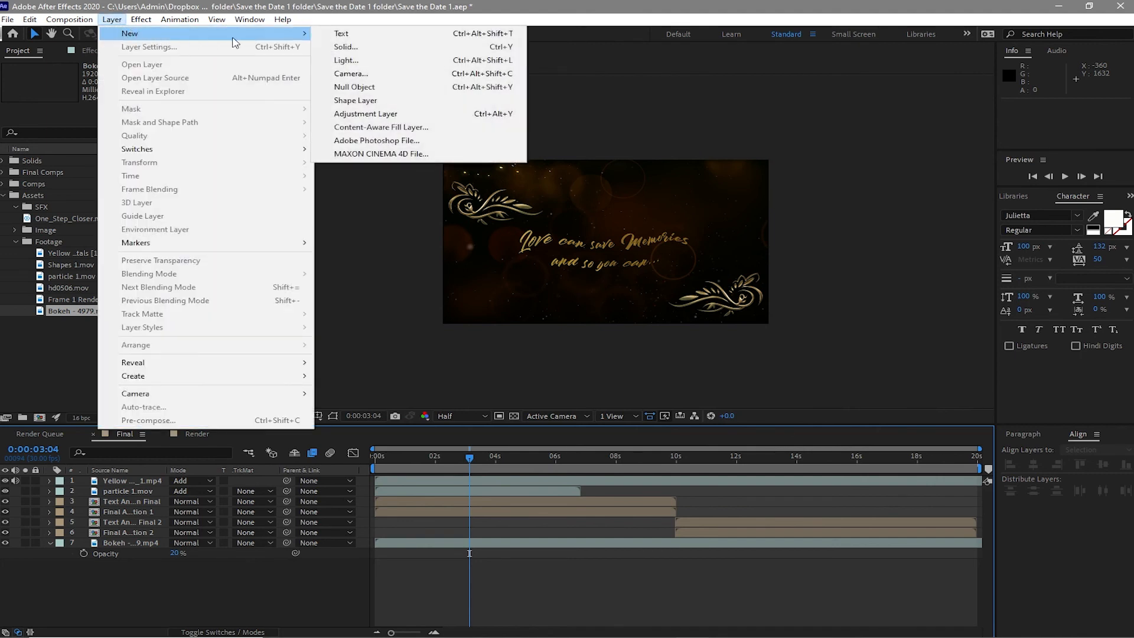
{"action": "left_click", "coordinate": [350, 48]}
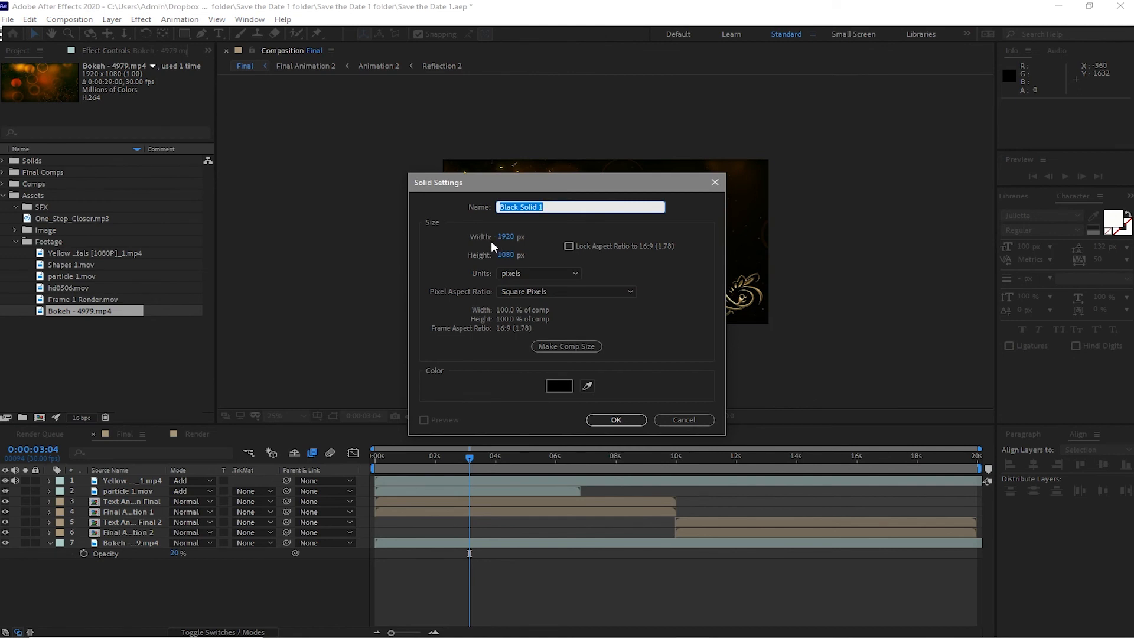
{"action": "type", "text": "Bg"}
{"action": "left_click", "coordinate": [603, 421]}
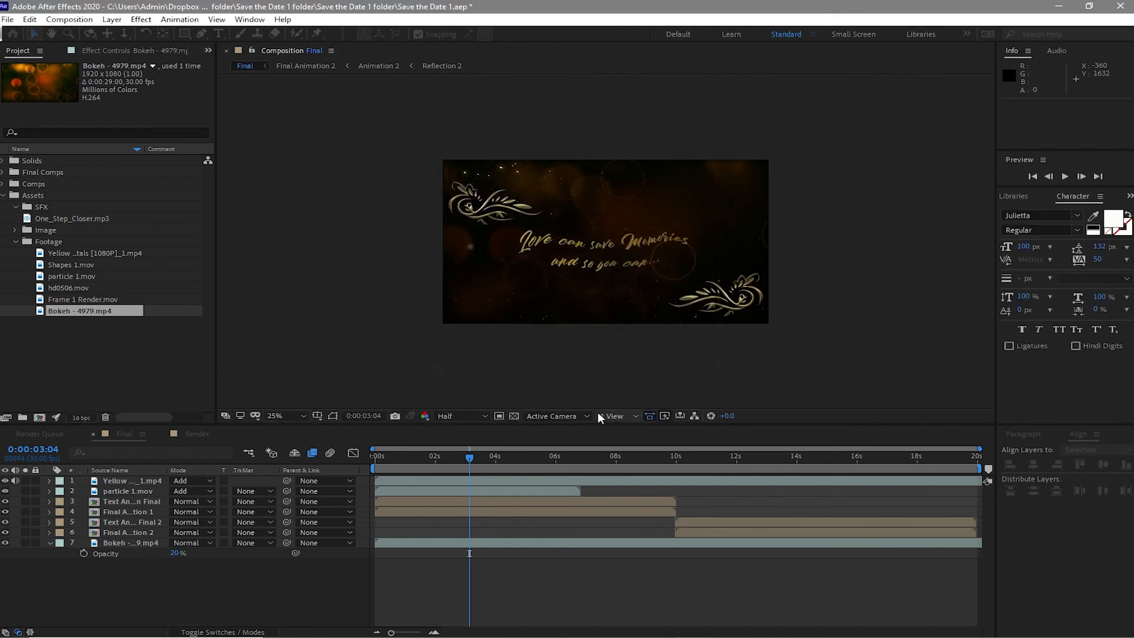
- Apply the Gradient Ramp effect to the Bg solid layer
{"action": "left_click", "coordinate": [141, 20]}
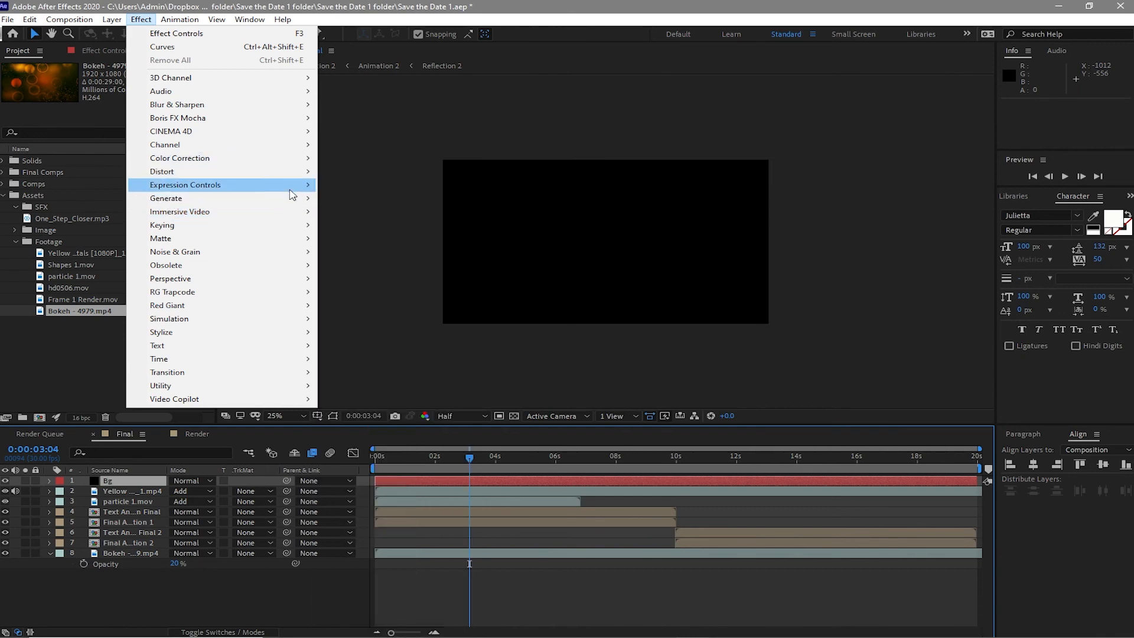
{"action": "mouse_move", "coordinate": [295, 201]}
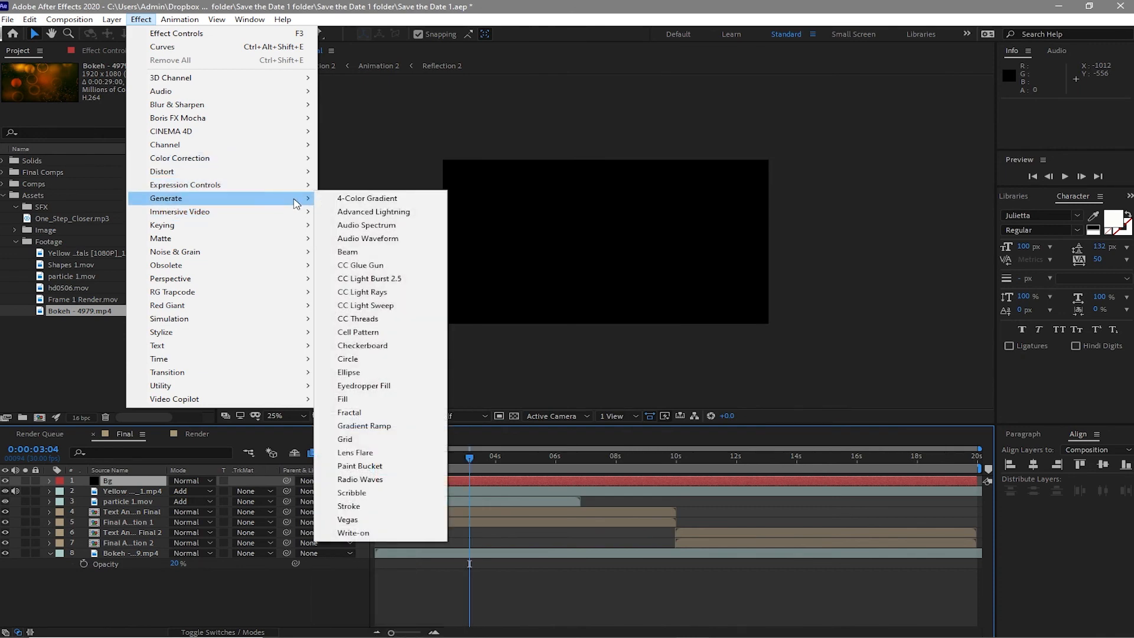
{"action": "left_click", "coordinate": [378, 426]}
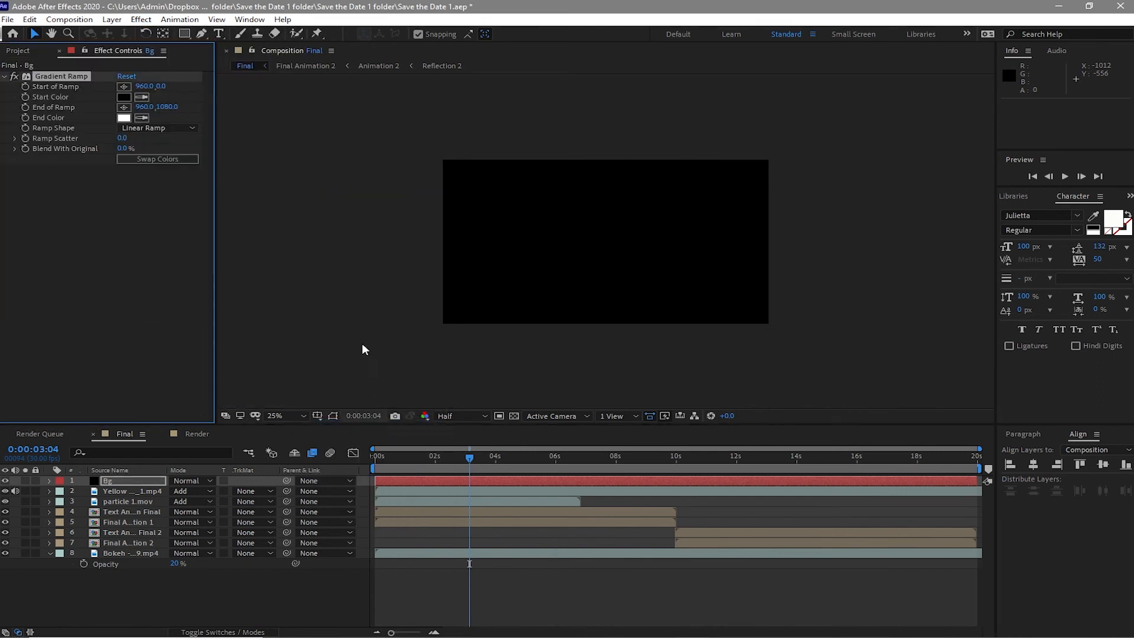
- Set the gradient's start color to hex 321906, copying the value from the notes file
{"action": "left_click", "coordinate": [124, 97]}
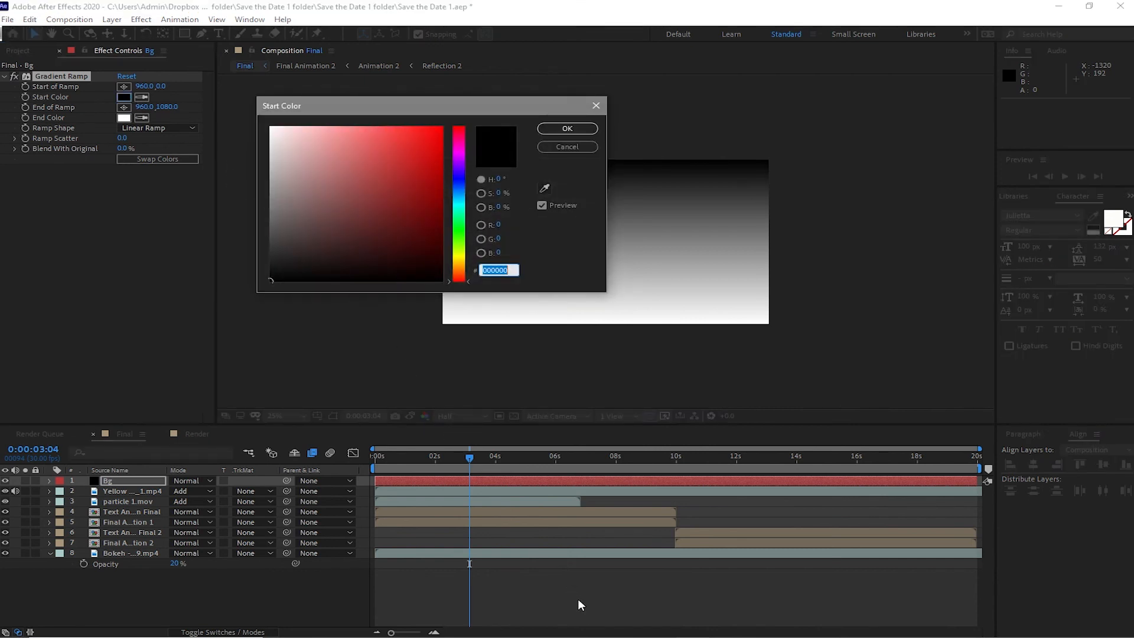
{"action": "mouse_move", "coordinate": [759, 626]}
{"action": "left_click", "coordinate": [747, 600]}
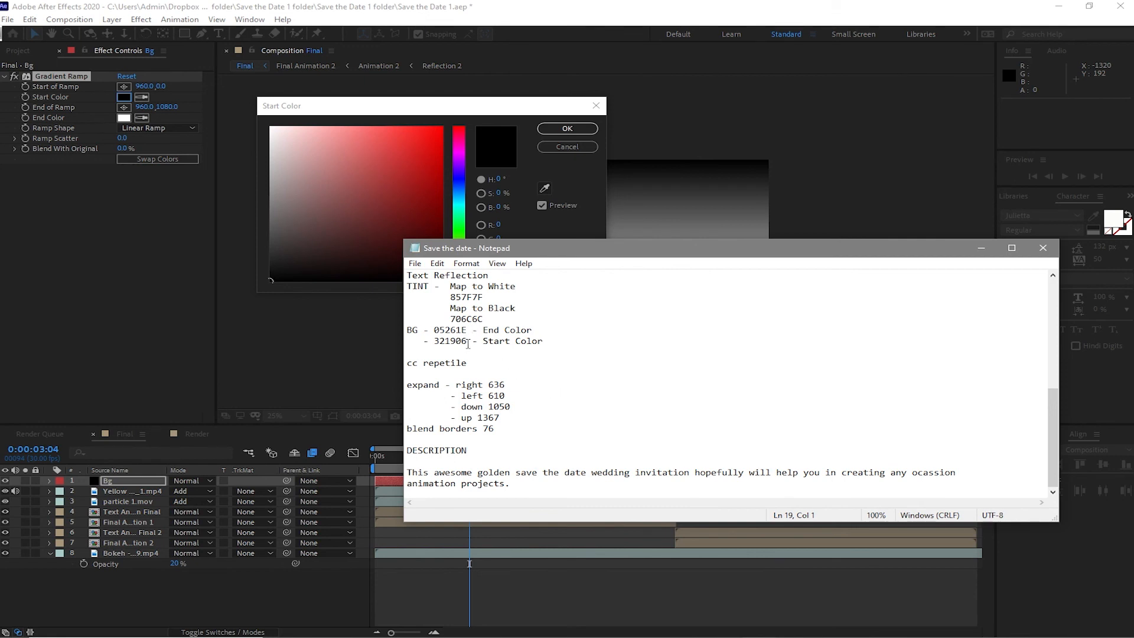
{"action": "left_click_drag", "start_coordinate": [469, 342], "coordinate": [435, 342]}
{"action": "key", "text": "ctrl+c"}
{"action": "key", "text": "alt+Tab"}
{"action": "right_click", "coordinate": [500, 267]}
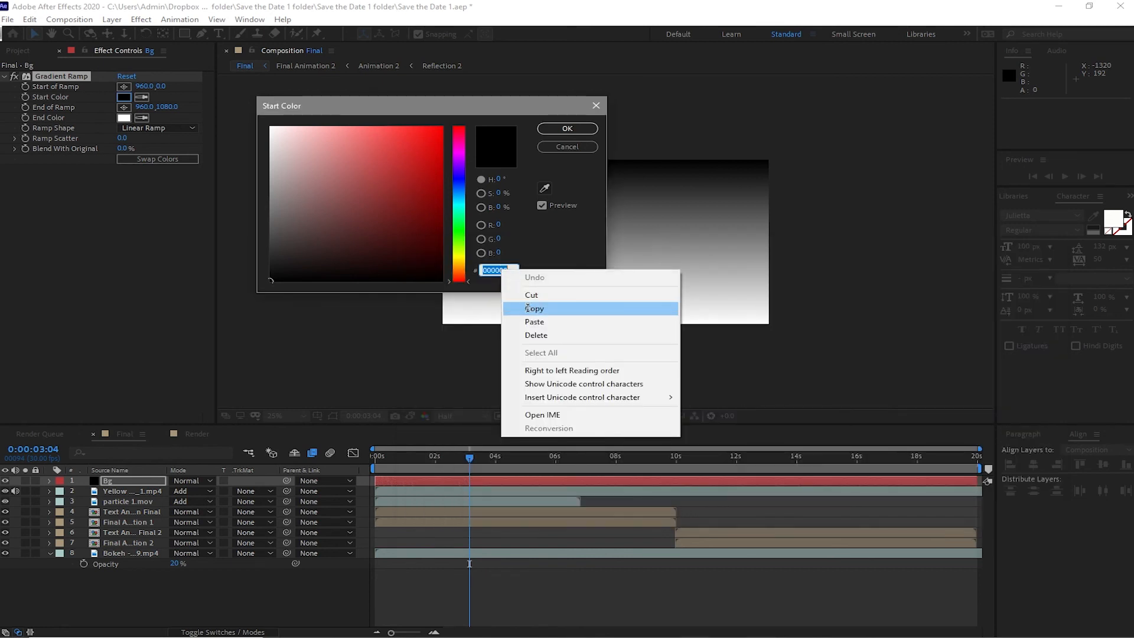
{"action": "left_click", "coordinate": [531, 320]}
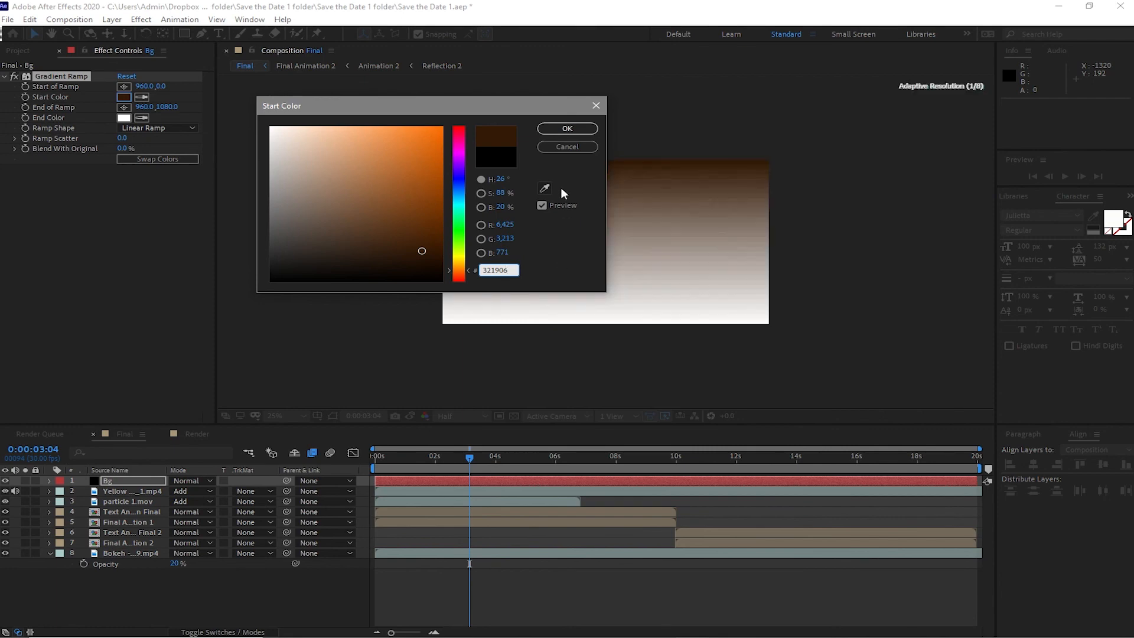
{"action": "left_click", "coordinate": [553, 129]}
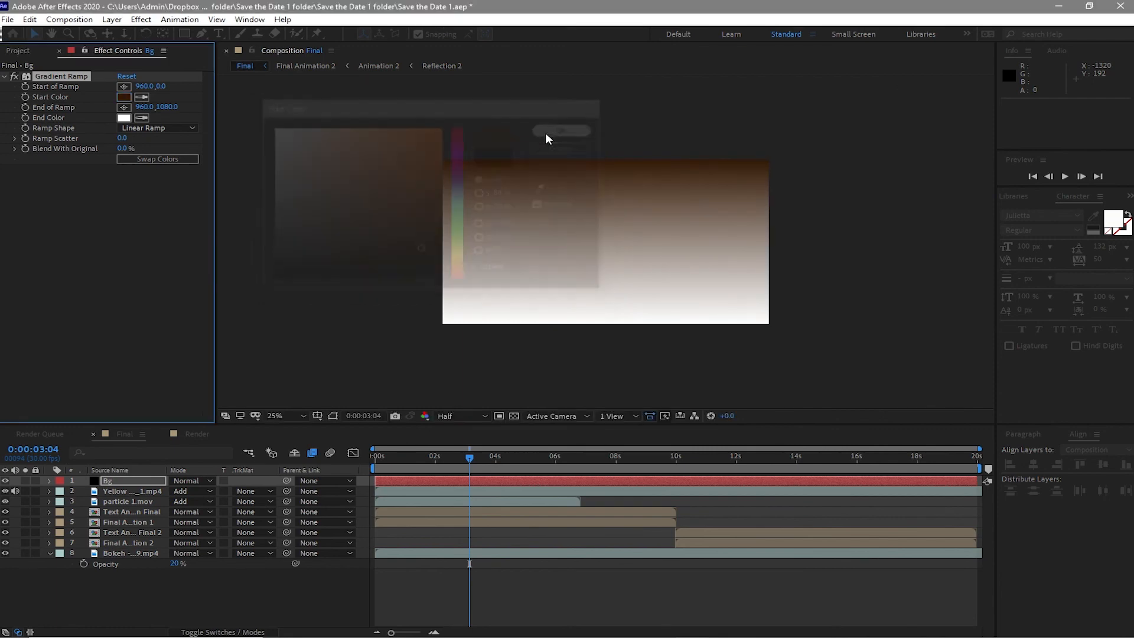
- Set the gradient's end color to hex 05261E, copying the value from the notes file
{"action": "left_click", "coordinate": [124, 118]}
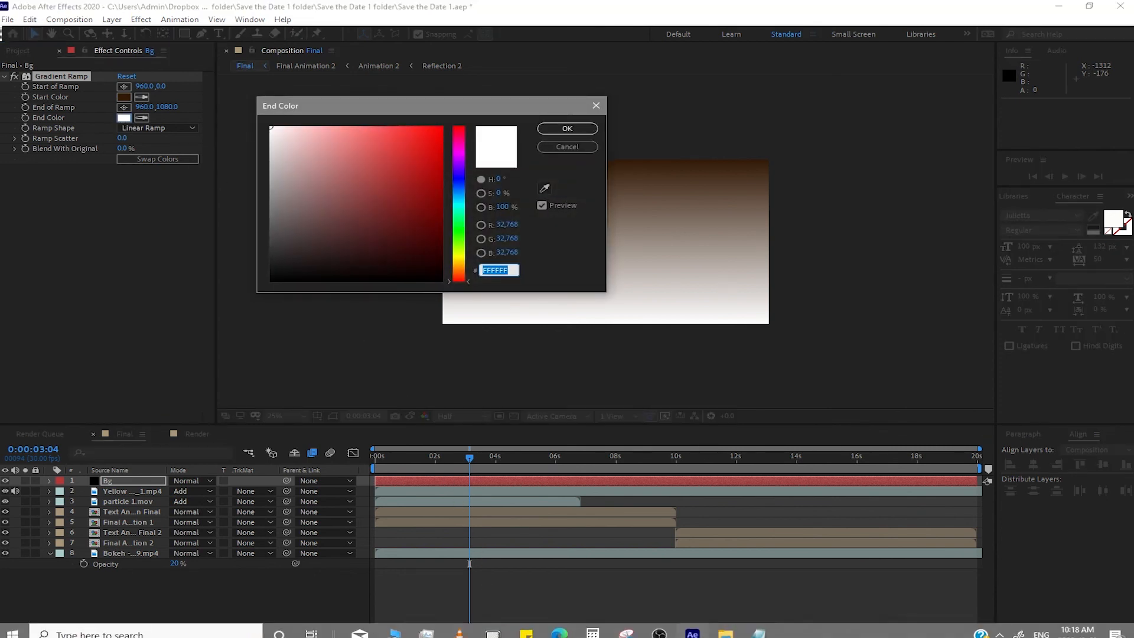
{"action": "left_click", "coordinate": [744, 628]}
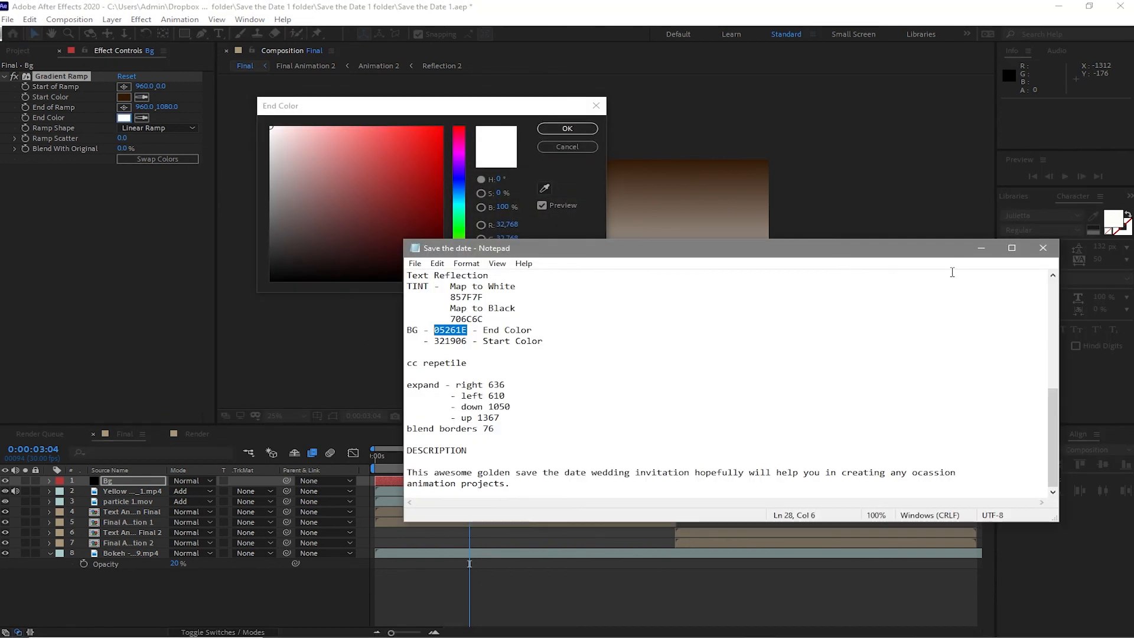
{"action": "left_click", "coordinate": [978, 247]}
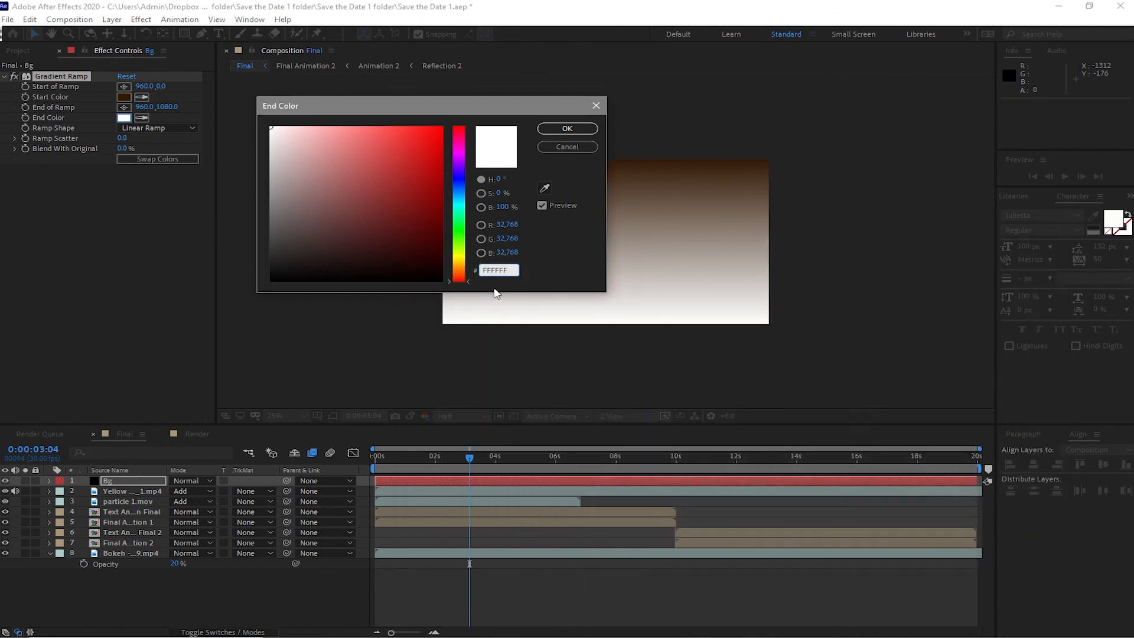
{"action": "left_click", "coordinate": [491, 270]}
{"action": "right_click", "coordinate": [490, 269]}
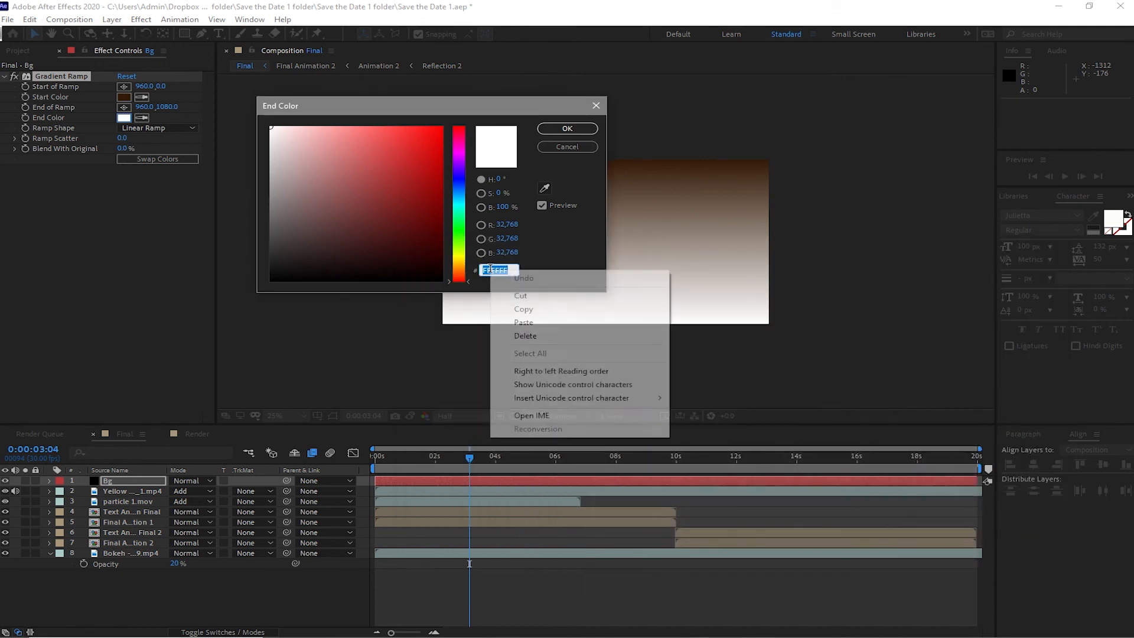
{"action": "left_click", "coordinate": [523, 322]}
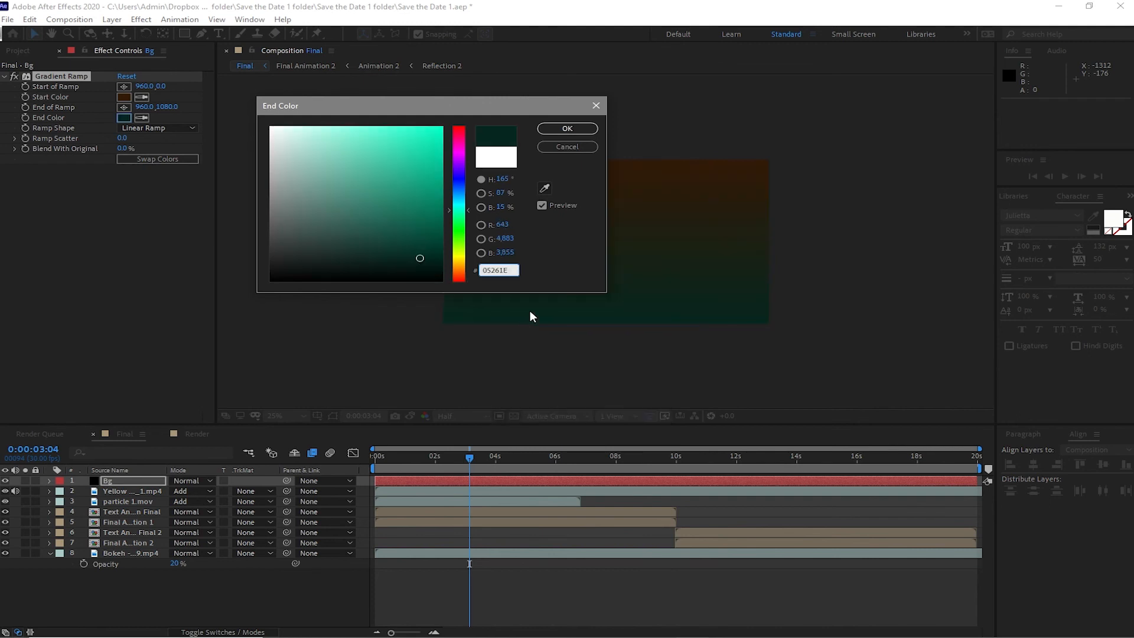
{"action": "left_click", "coordinate": [555, 131]}
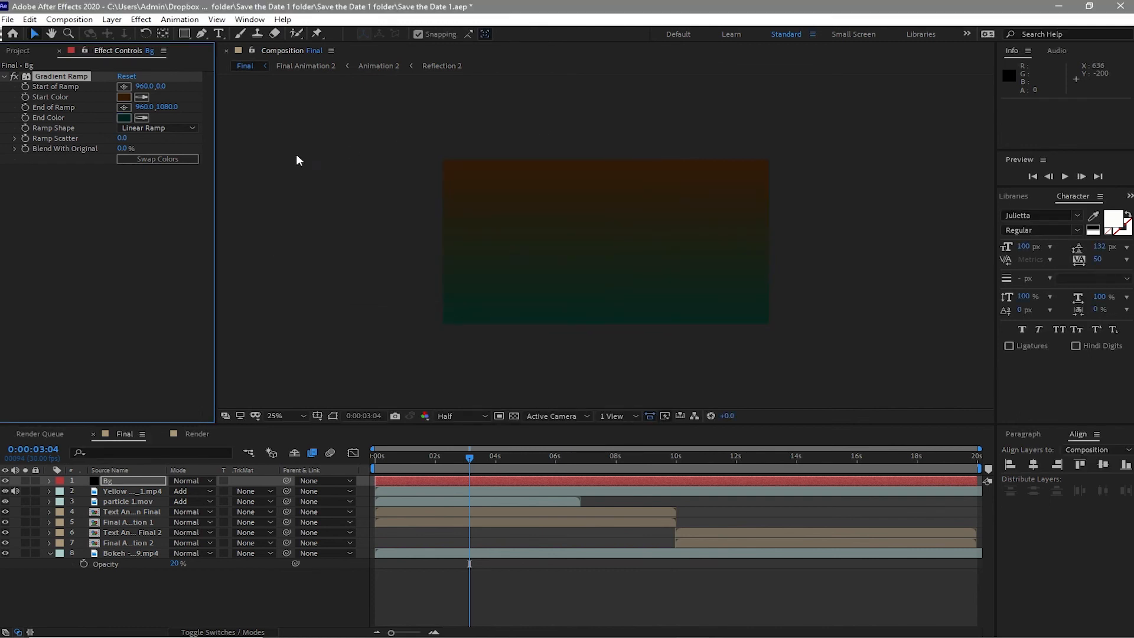
- Change the ramp shape to Radial Ramp and move the Bg layer to the bottom of the layer stack
{"action": "left_click", "coordinate": [193, 127]}
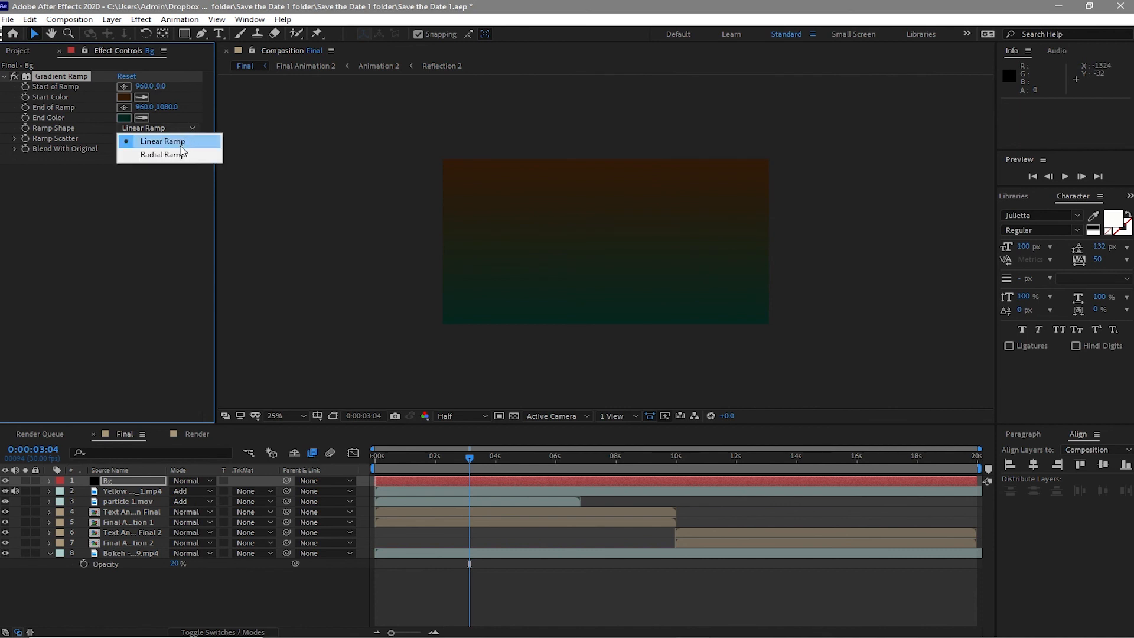
{"action": "left_click", "coordinate": [178, 156]}
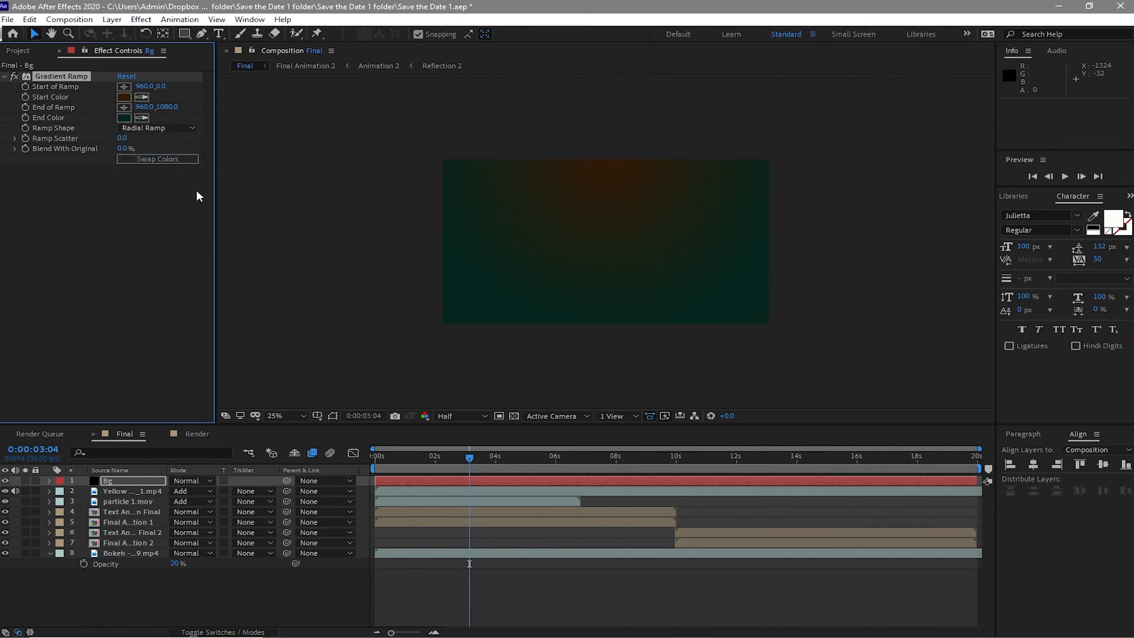
{"action": "left_click_drag", "start_coordinate": [133, 480], "coordinate": [141, 568]}
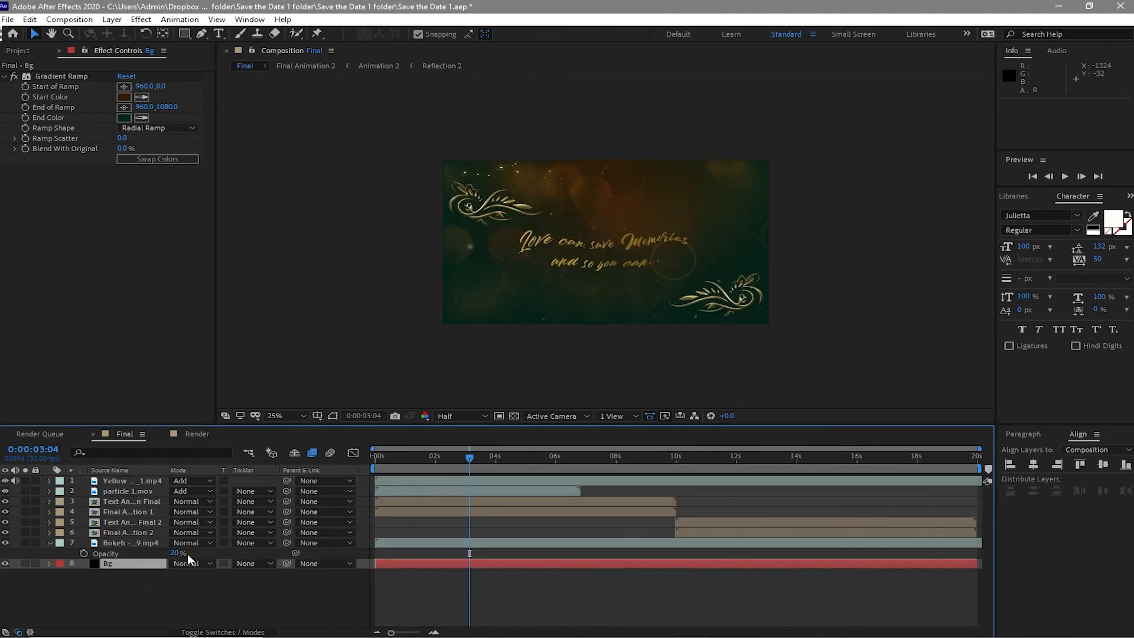
- Duplicate the particle 1.mov layer twice and offset the copies to start later in the timeline
{"action": "left_click", "coordinate": [134, 492]}
{"action": "left_click", "coordinate": [132, 487]}
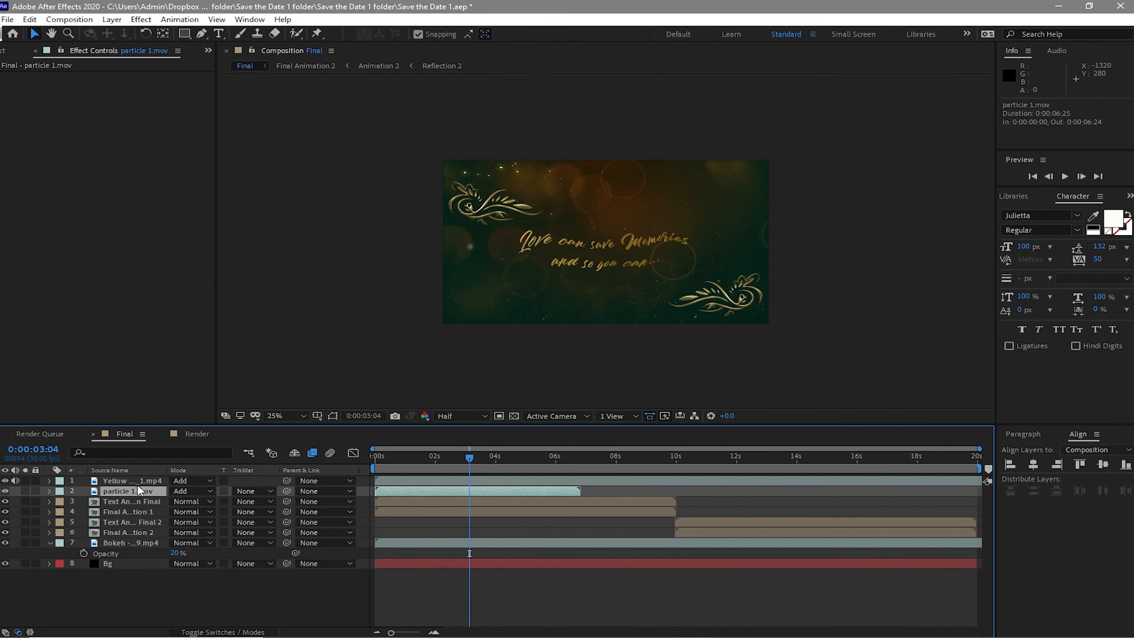
{"action": "key", "text": "ctrl+d"}
{"action": "key", "text": "ctrl+d"}
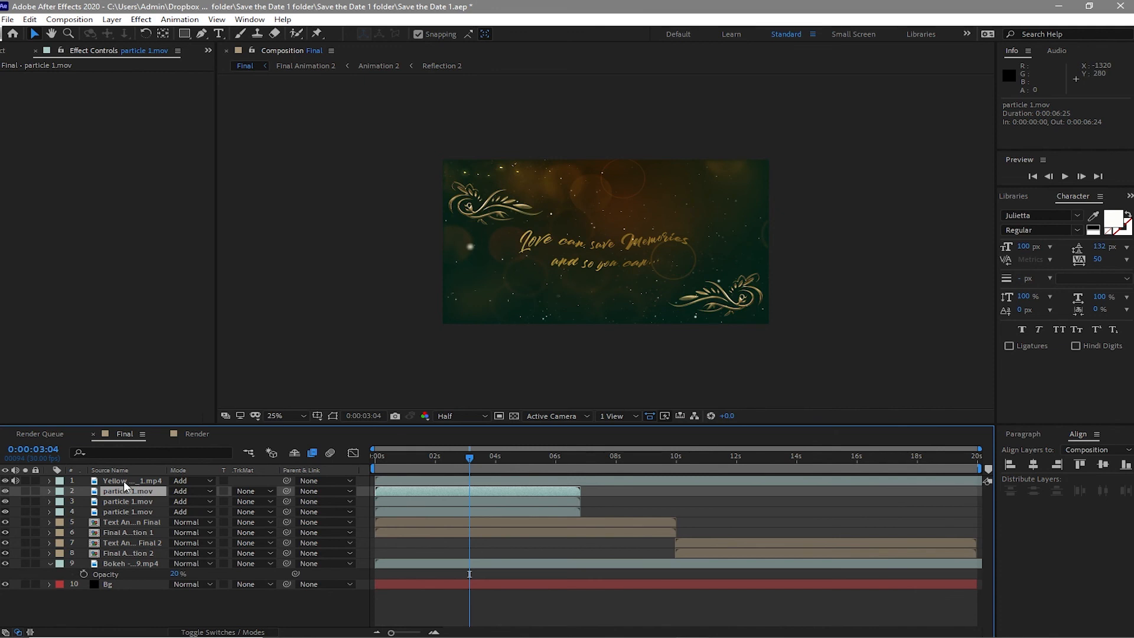
{"action": "left_click_drag", "start_coordinate": [548, 501], "coordinate": [966, 527]}
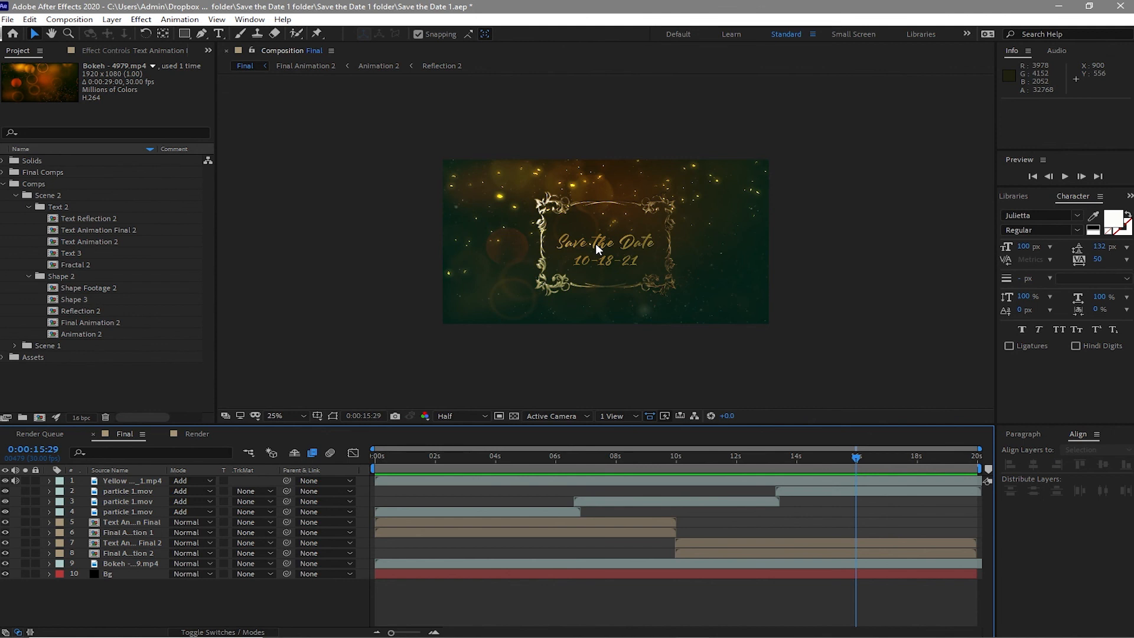
- Set the Text Animation Final 2 layer's position to 960, 501
{"action": "left_click", "coordinate": [143, 542]}
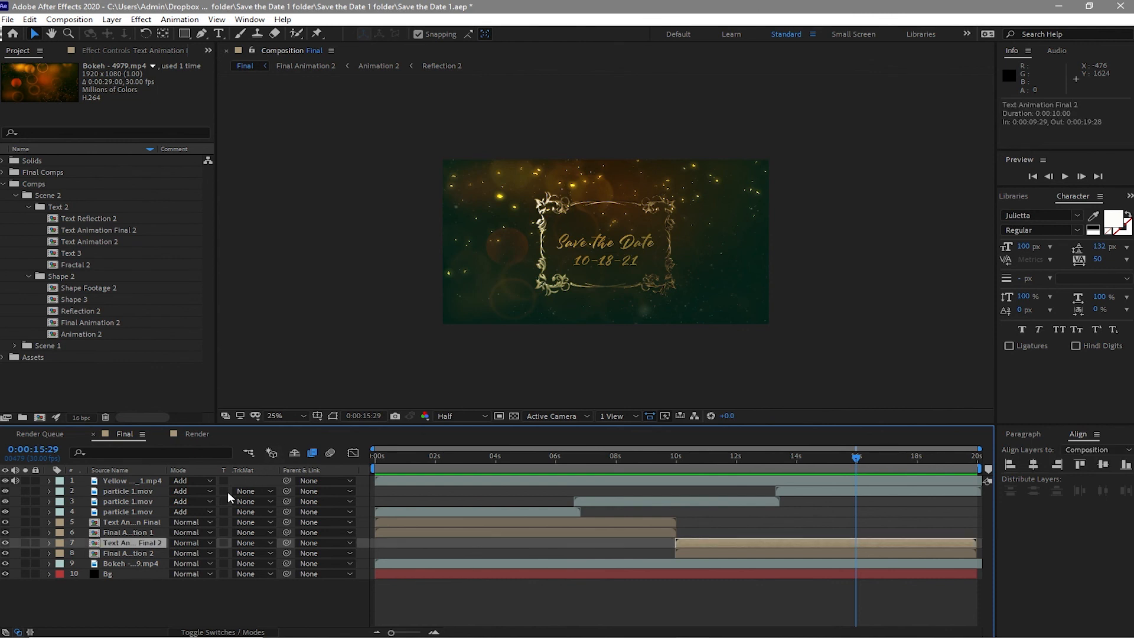
{"action": "key", "text": "p"}
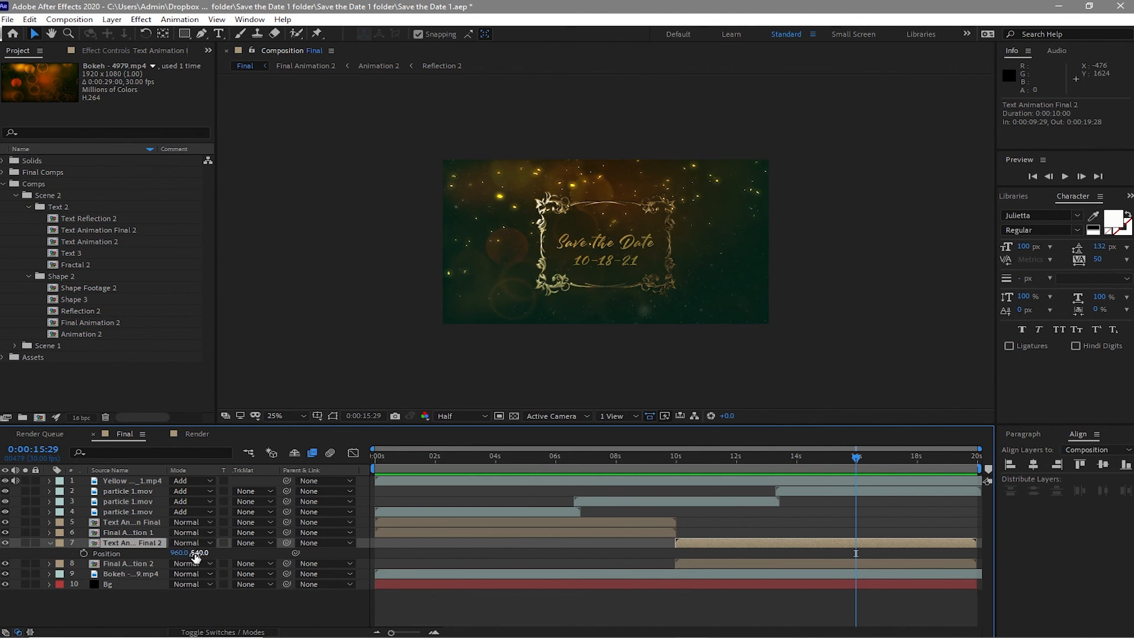
{"action": "left_click_drag", "start_coordinate": [198, 555], "coordinate": [156, 565]}
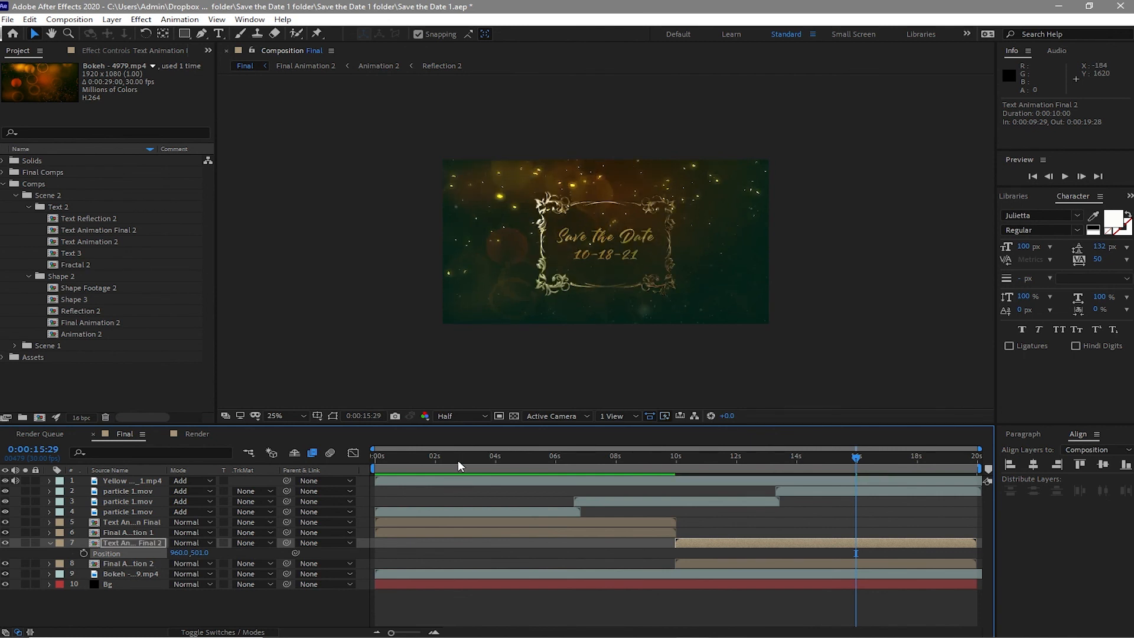
- At the 4-second mark, set the Text Animation Final layer's position to about 960, 556
{"action": "left_click", "coordinate": [496, 464]}
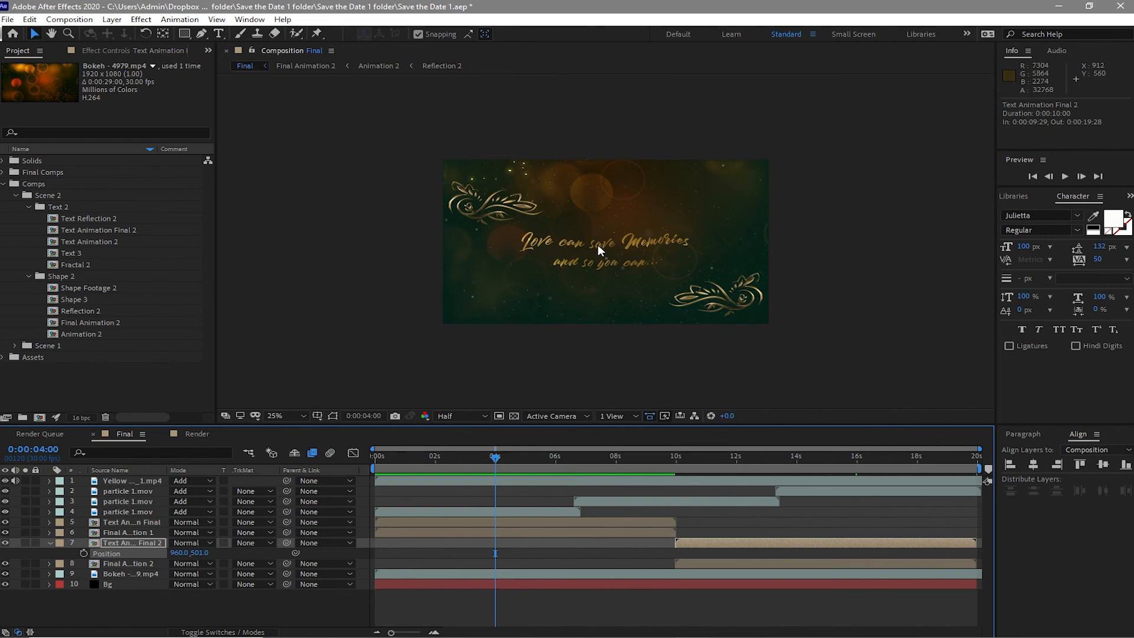
{"action": "left_click", "coordinate": [137, 522]}
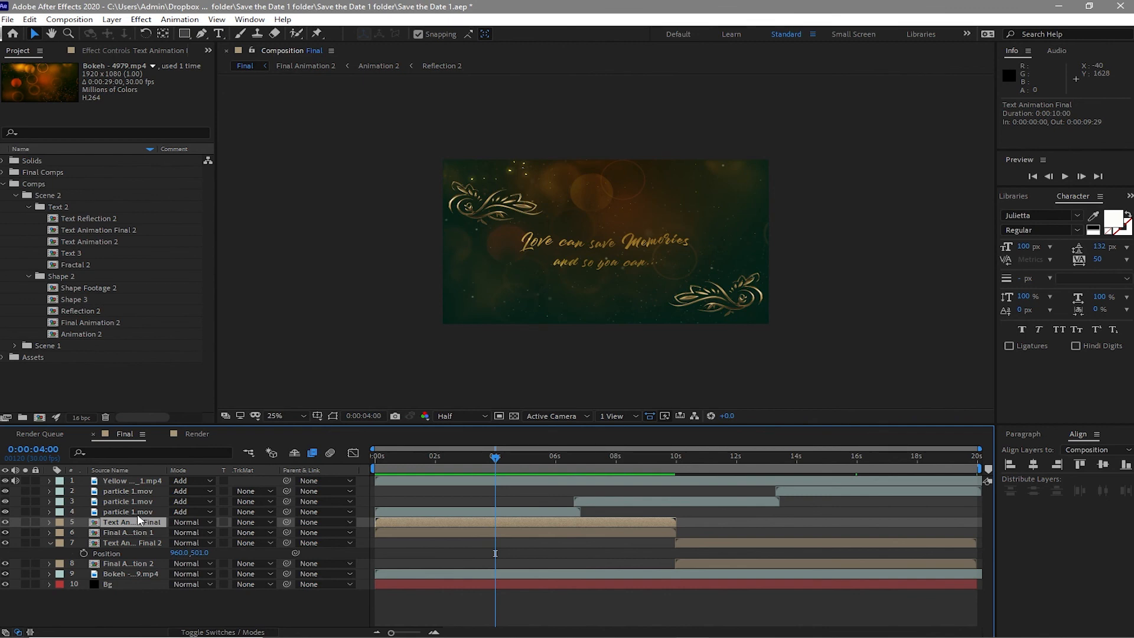
{"action": "key", "text": "p"}
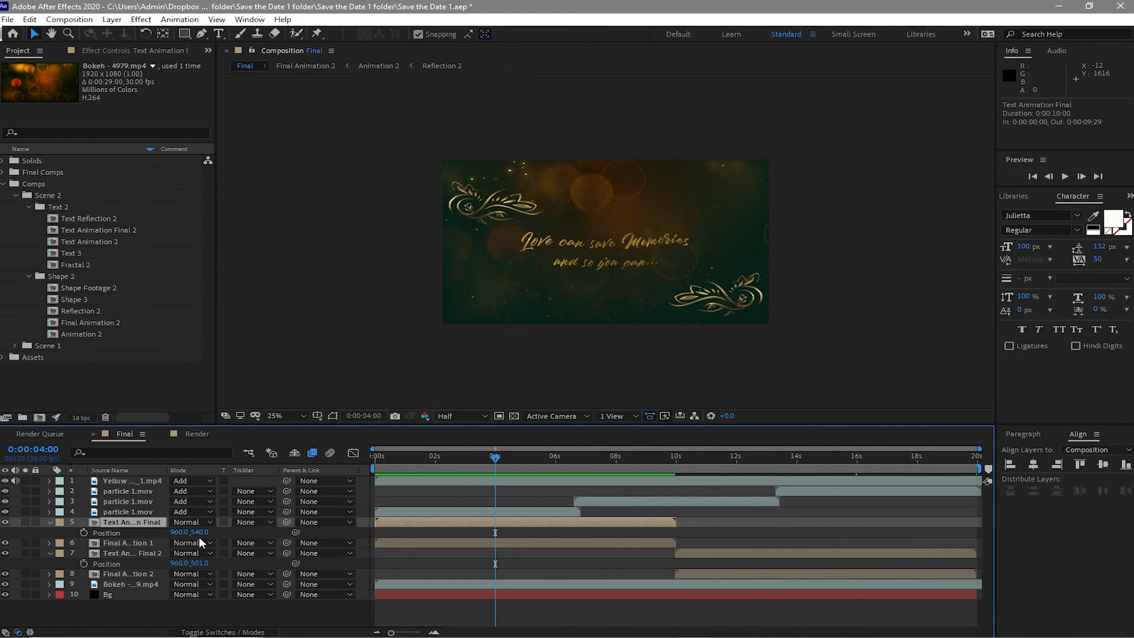
{"action": "left_click_drag", "start_coordinate": [199, 537], "coordinate": [200, 542]}
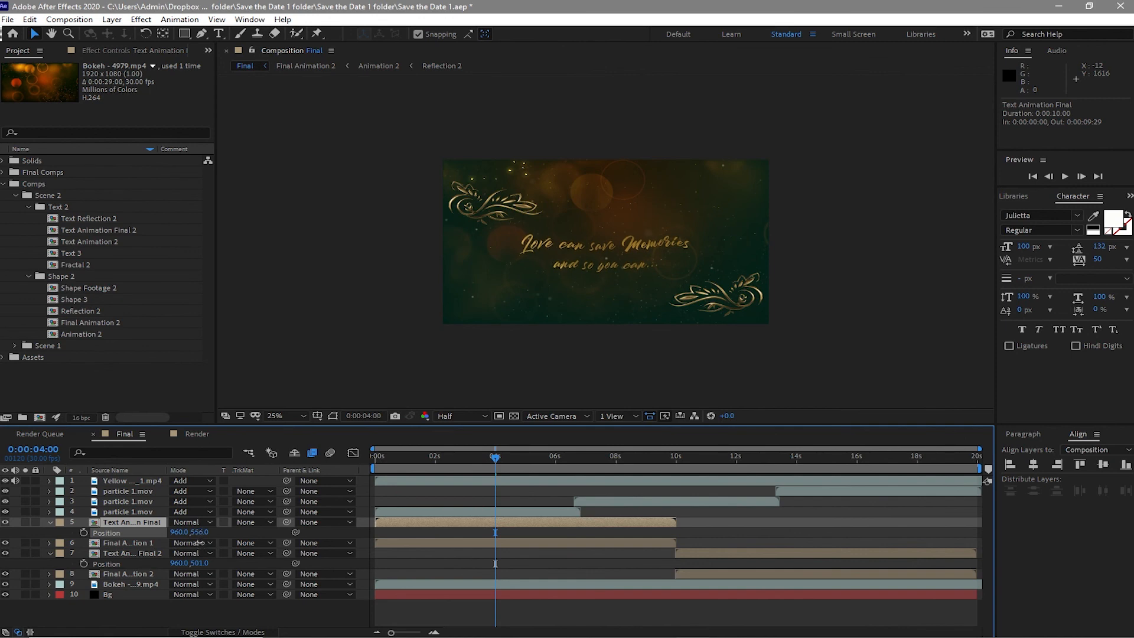
{"action": "left_click_drag", "start_coordinate": [200, 543], "coordinate": [200, 544]}
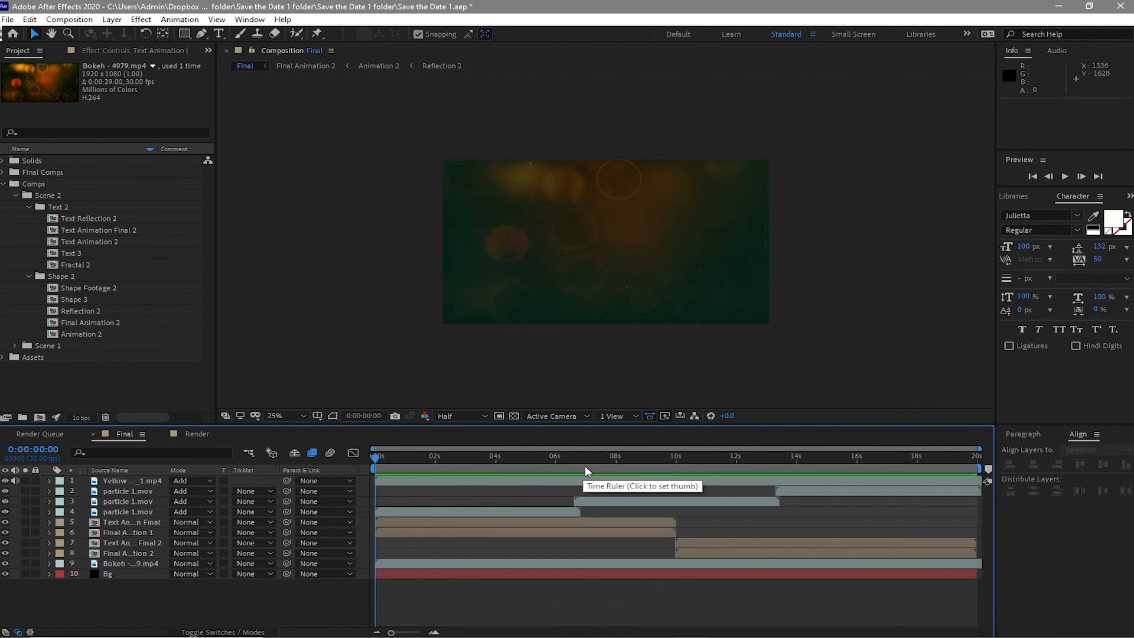
- Preview the Final composition and switch between the Final and Render compositions
{"action": "left_click", "coordinate": [1064, 176]}
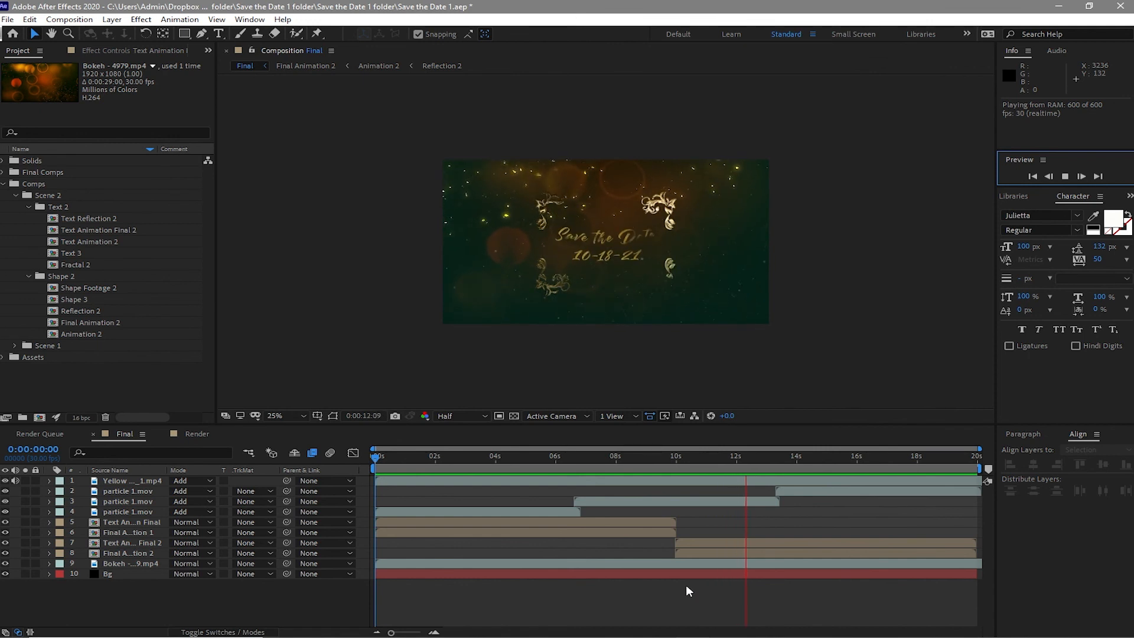
{"action": "left_click", "coordinate": [1066, 176]}
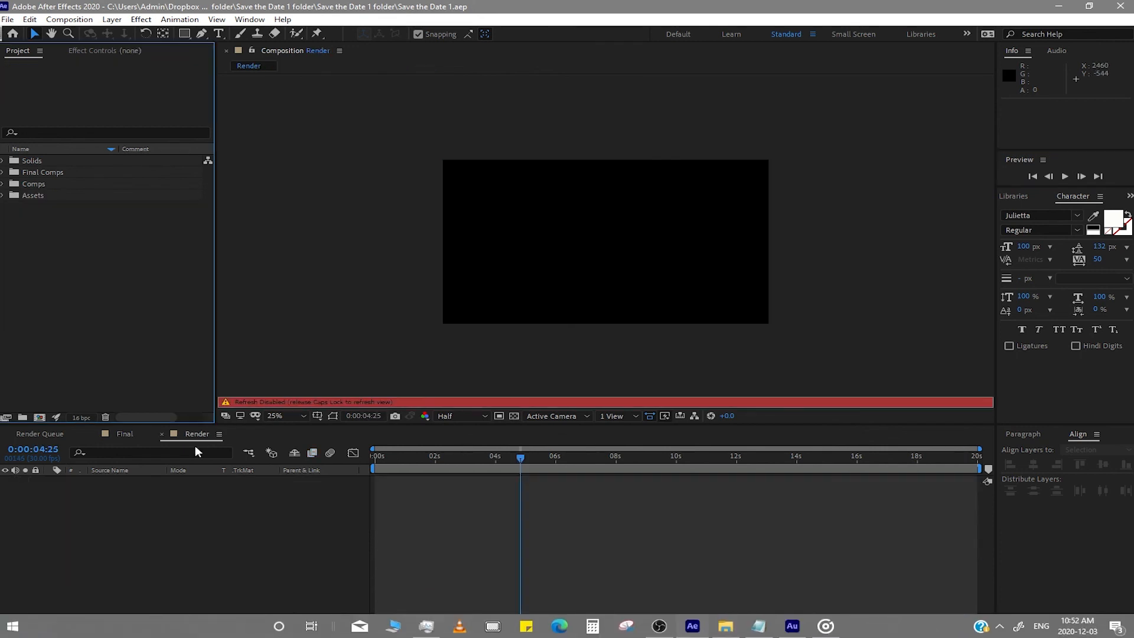
{"action": "left_click", "coordinate": [124, 433]}
{"action": "key", "text": "Caps_Lock"}
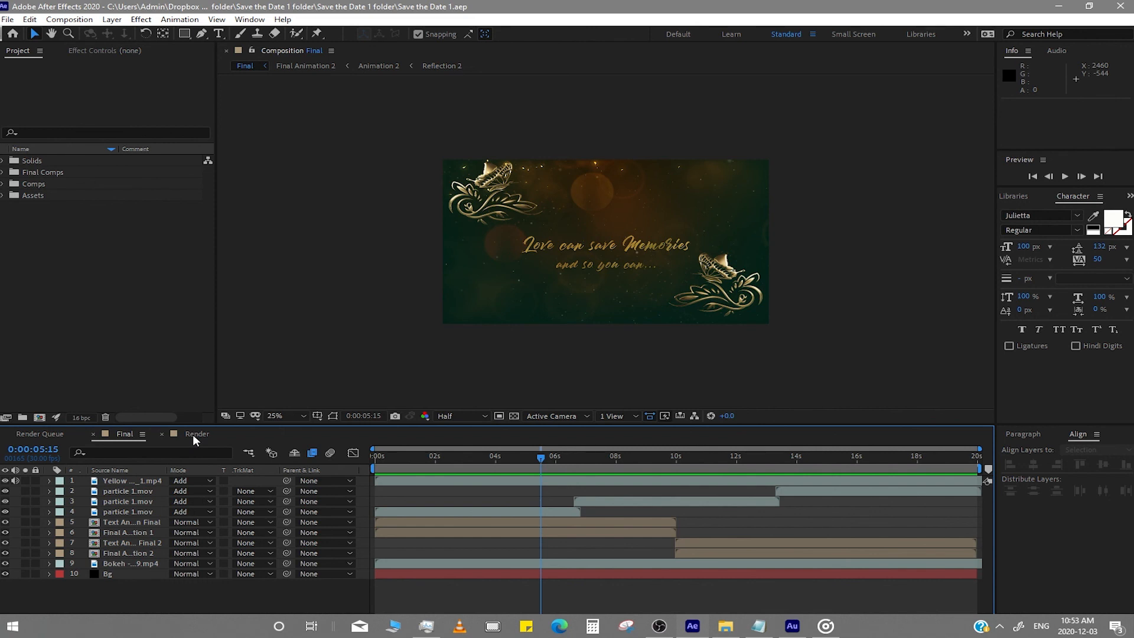
{"action": "left_click", "coordinate": [192, 434]}
{"action": "key", "text": "Caps_Lock"}
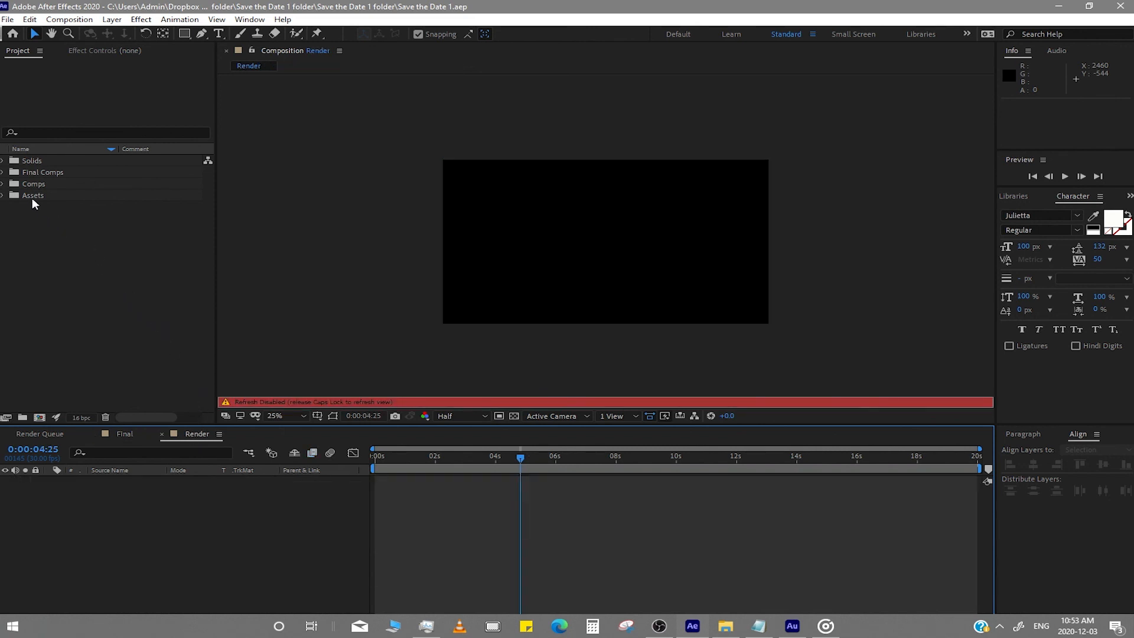
- Add the Final composition from the Final Comps folder into the Render composition
{"action": "left_click", "coordinate": [3, 172]}
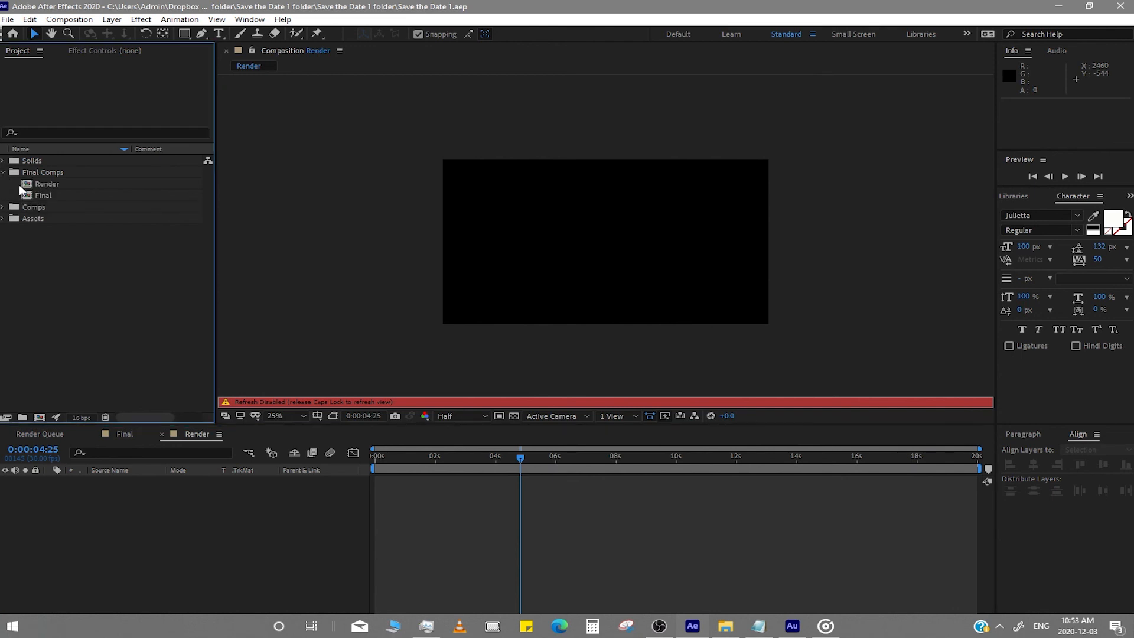
{"action": "left_click", "coordinate": [47, 196]}
{"action": "left_click_drag", "start_coordinate": [48, 196], "coordinate": [134, 507]}
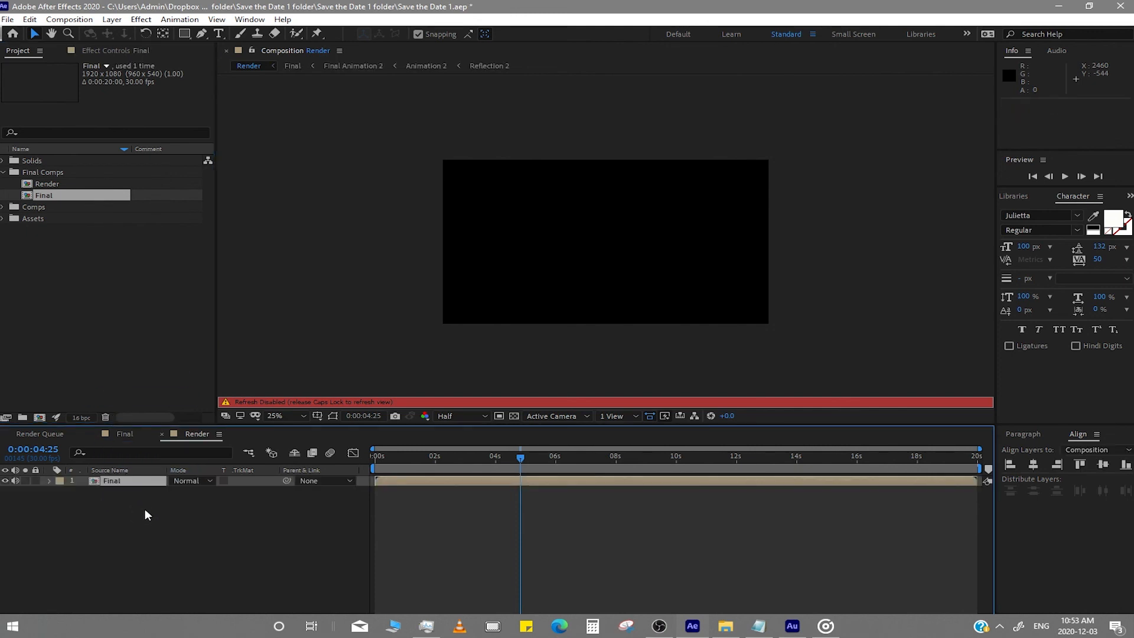
{"action": "key", "text": "Caps_Lock"}
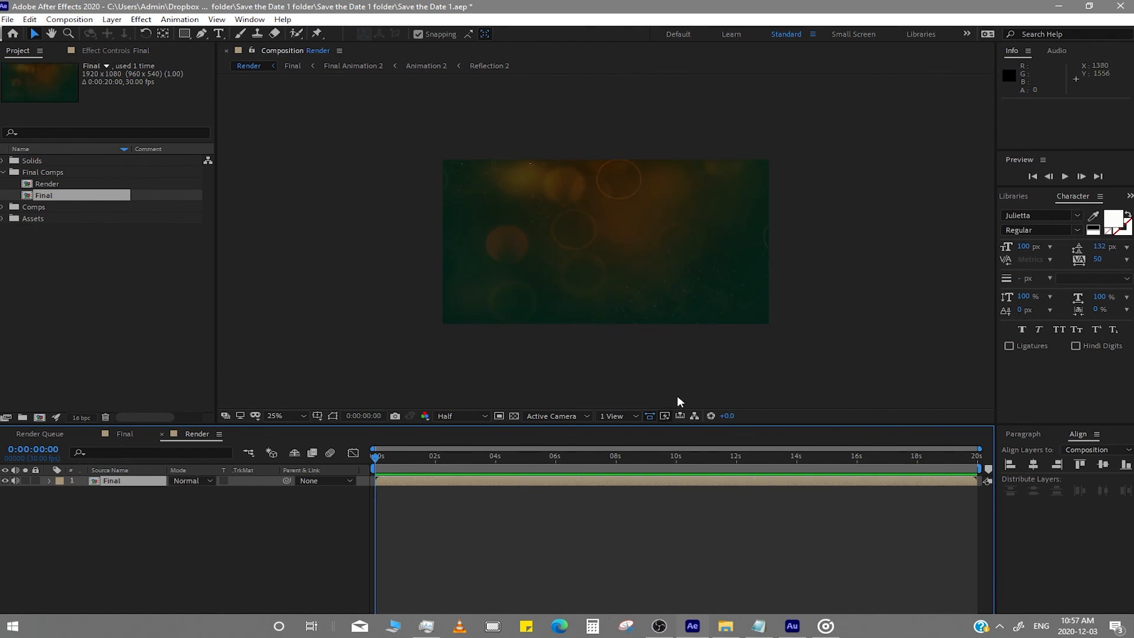
- Play back the finished animation to review it
{"action": "left_click", "coordinate": [1064, 177]}
{"action": "key", "text": "space"}
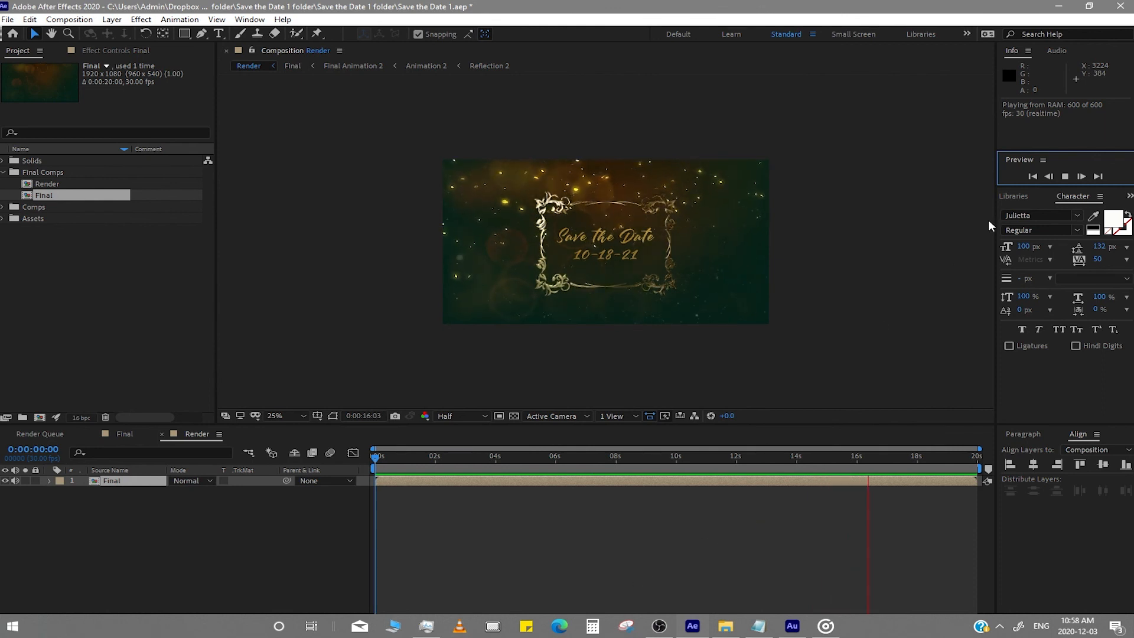
{"action": "left_click", "coordinate": [1065, 176]}
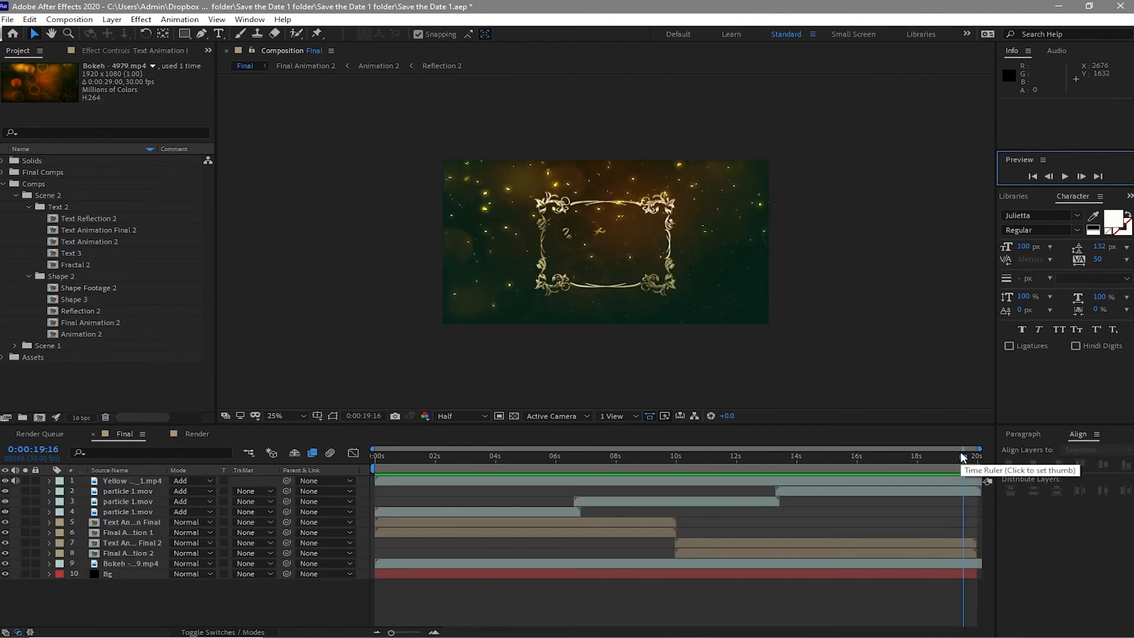
{"action": "left_click", "coordinate": [960, 451]}
{"action": "key", "text": "Home"}
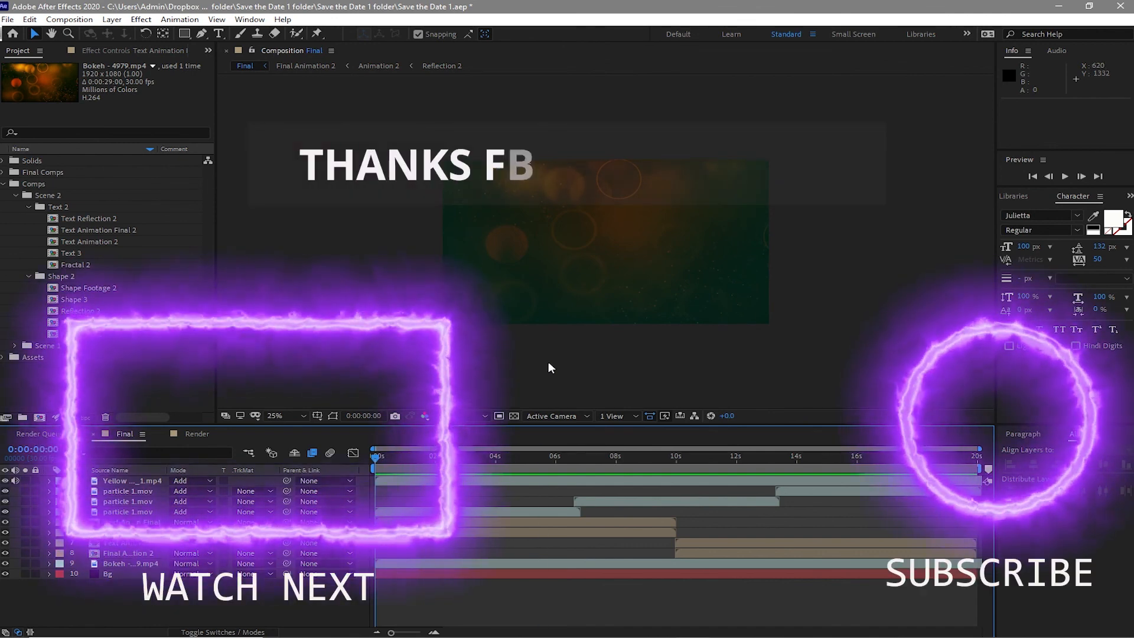
{"action": "left_click", "coordinate": [541, 461]}
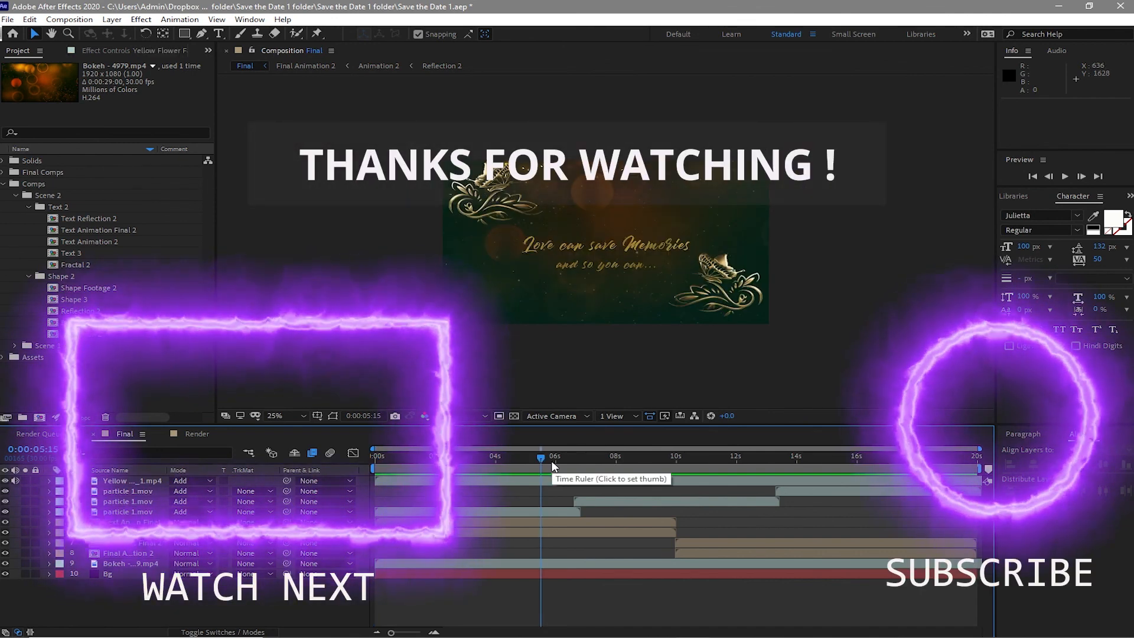